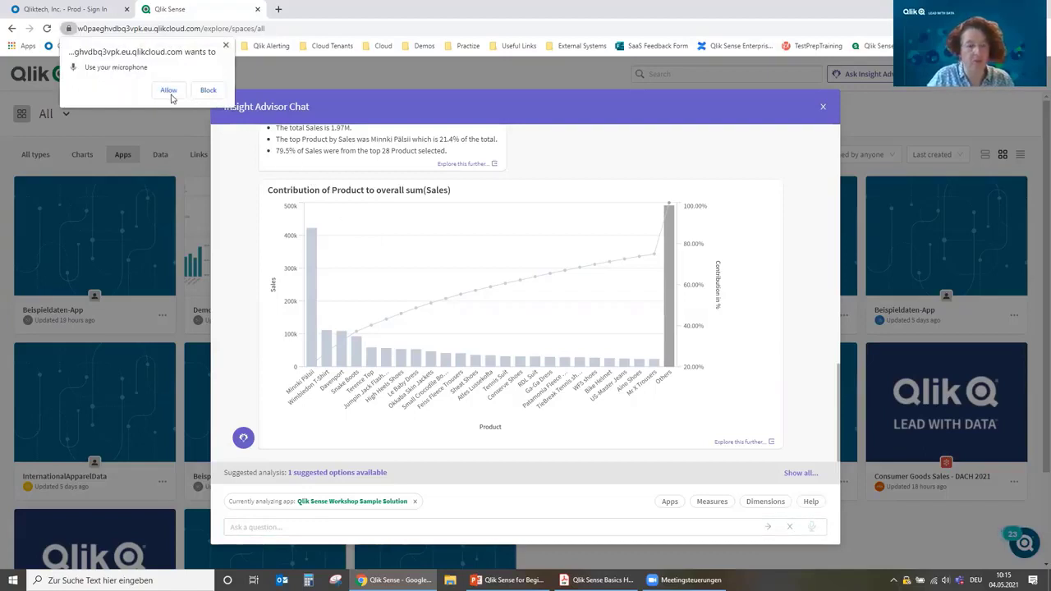
Step: Close the Insight Advisor Chat conversation
left_click(382, 527)
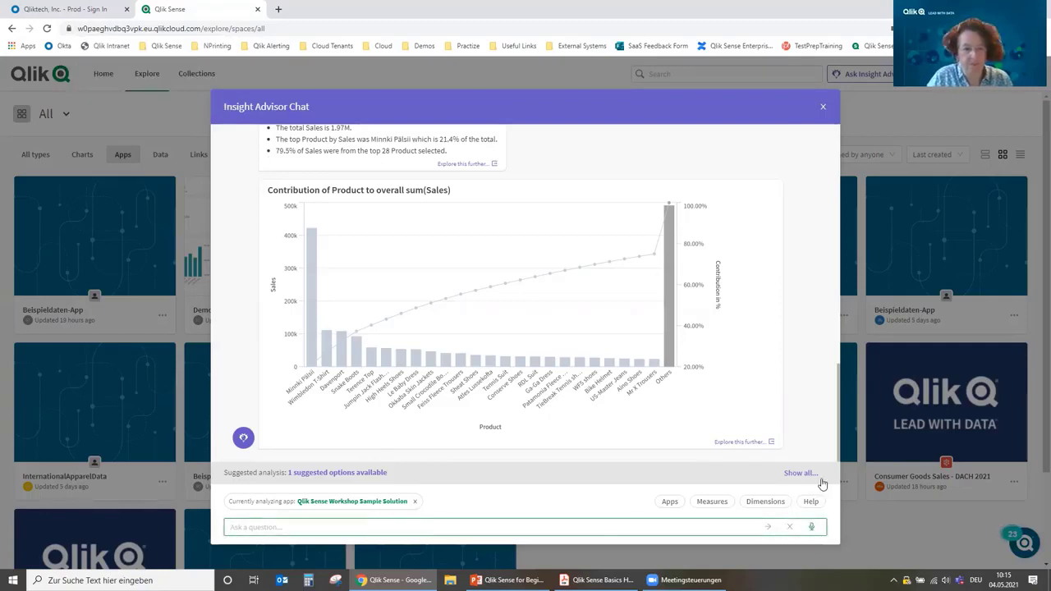
left_click(812, 529)
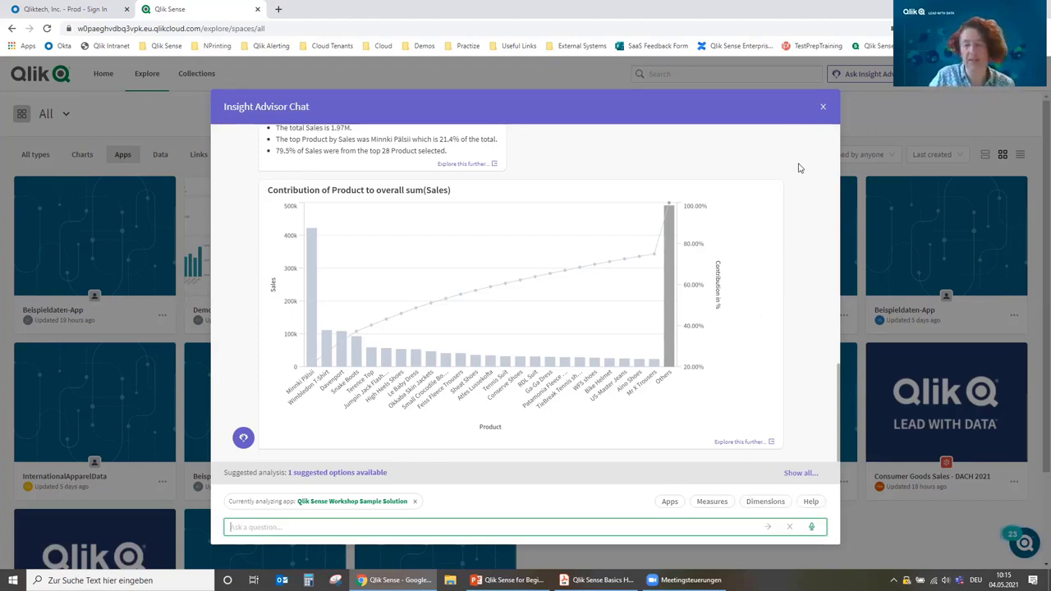
left_click(821, 112)
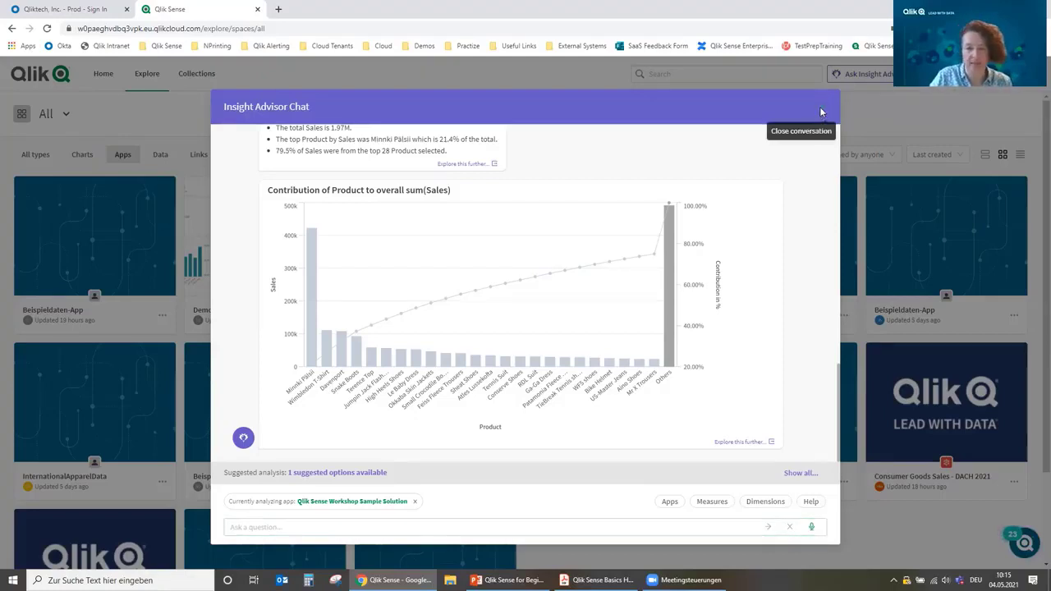
left_click(819, 107)
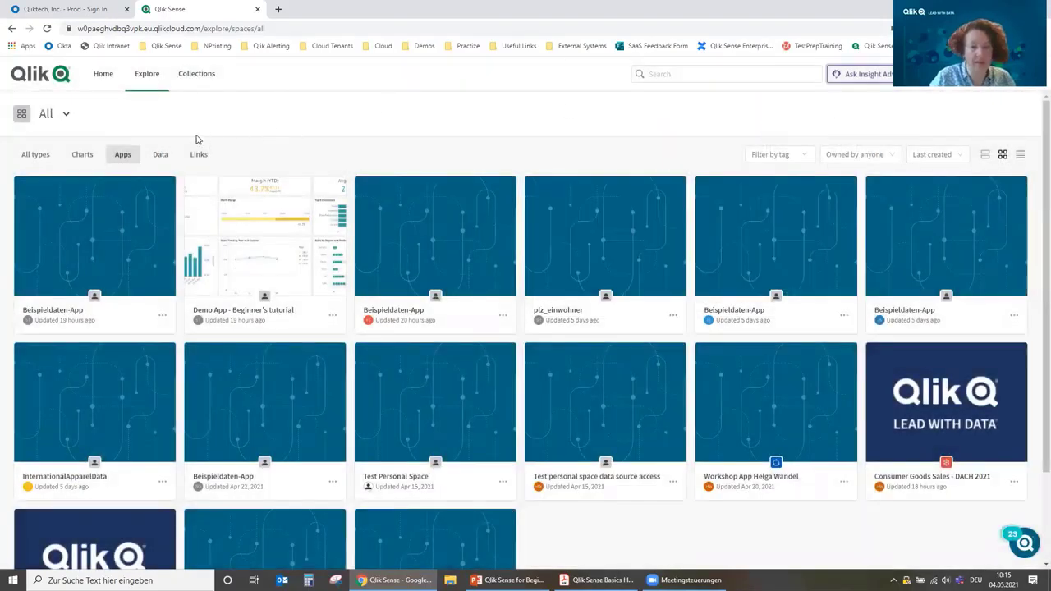
Step: Switch to the Workshop Managed Space and open the Qlik Sense Workshop Sample Solution app
left_click(64, 115)
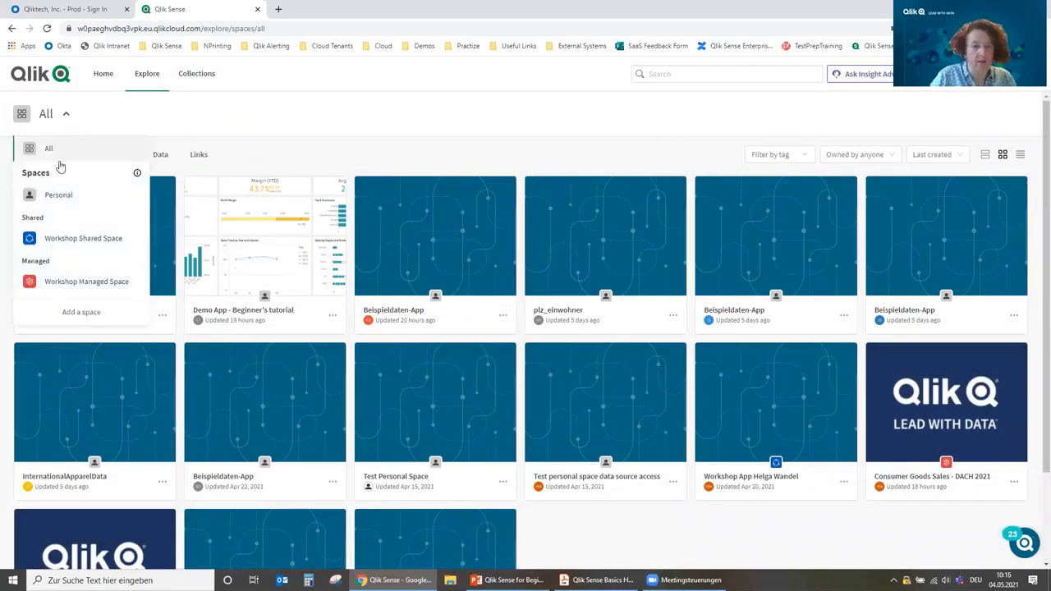
left_click(81, 283)
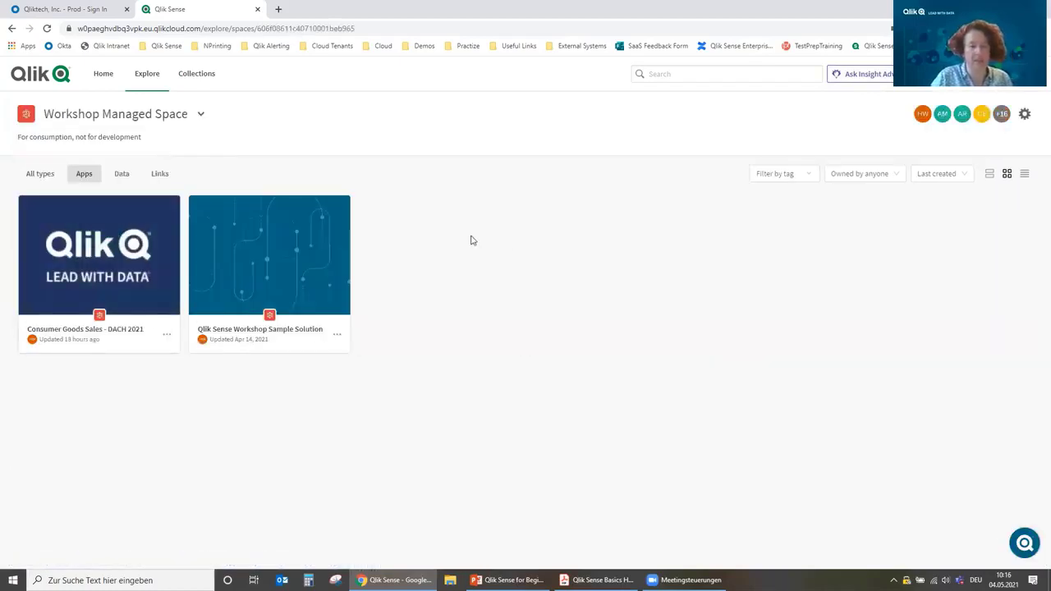
mouse_move(260, 256)
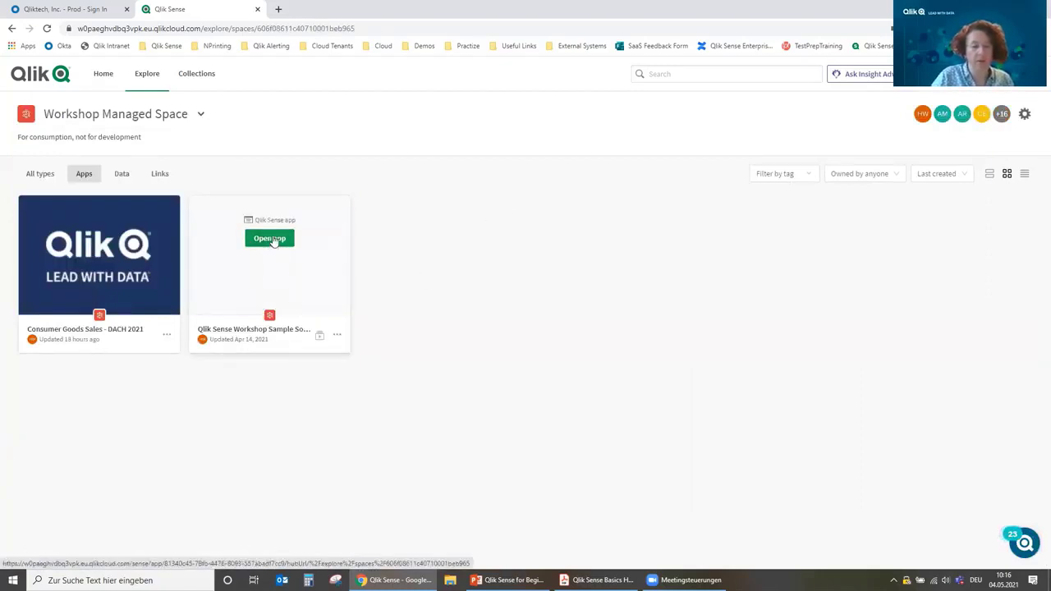
left_click(274, 240)
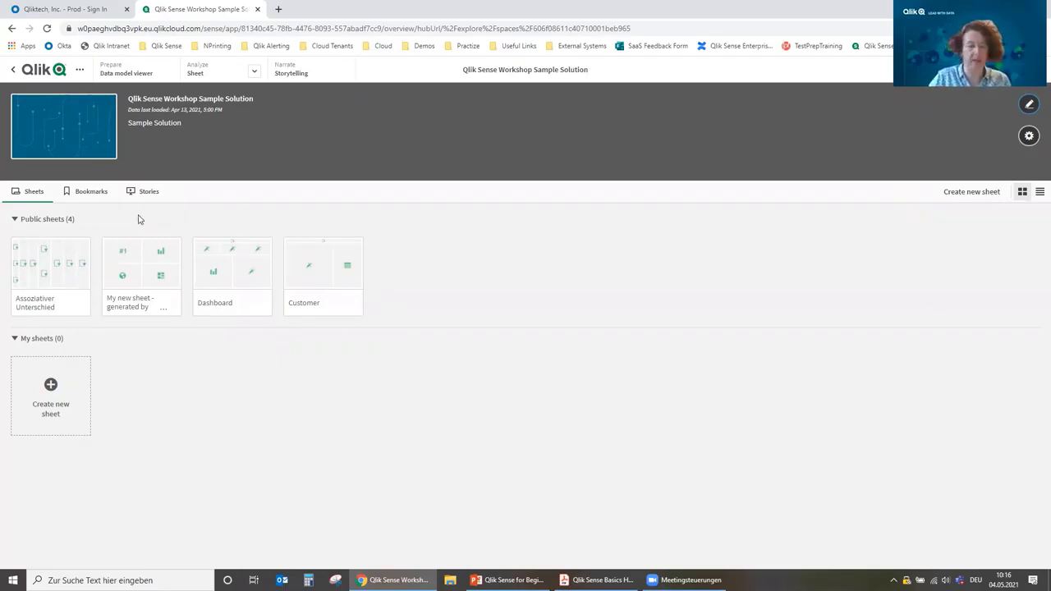
Step: Open the public sheet Assoziativer Unterschied and display it in full screen
left_click(55, 264)
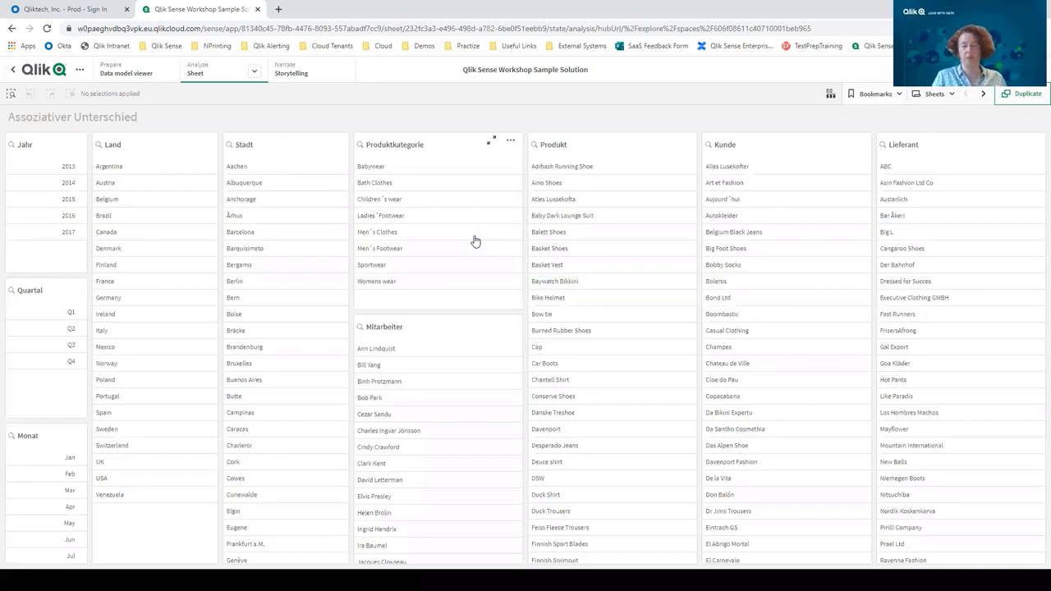
key("F11")
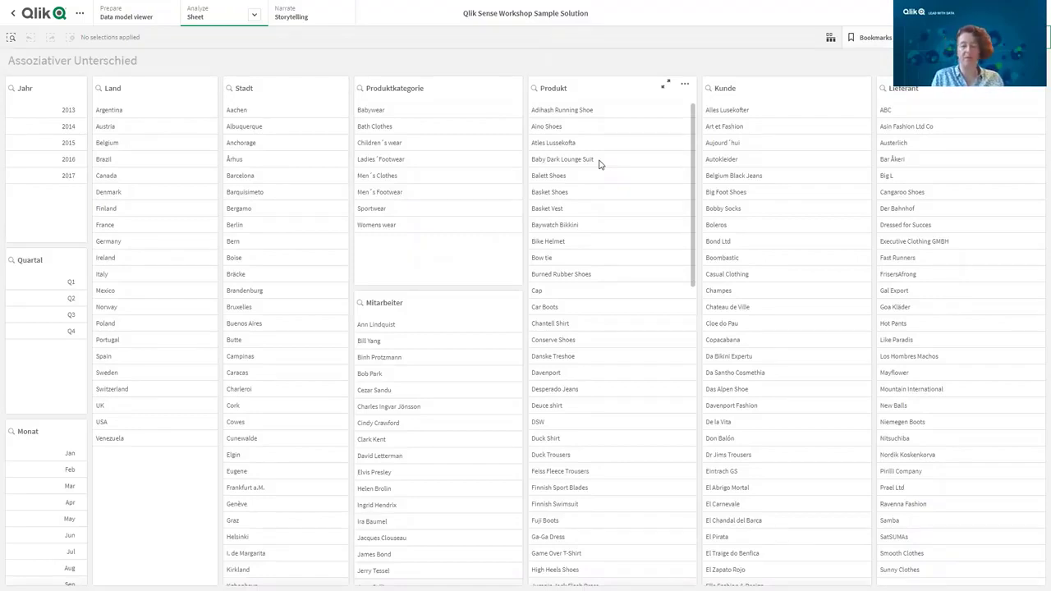
Step: Select Adihash Running Shoe in the Produkt list and review the associated and excluded customers in Kunde
left_click(584, 111)
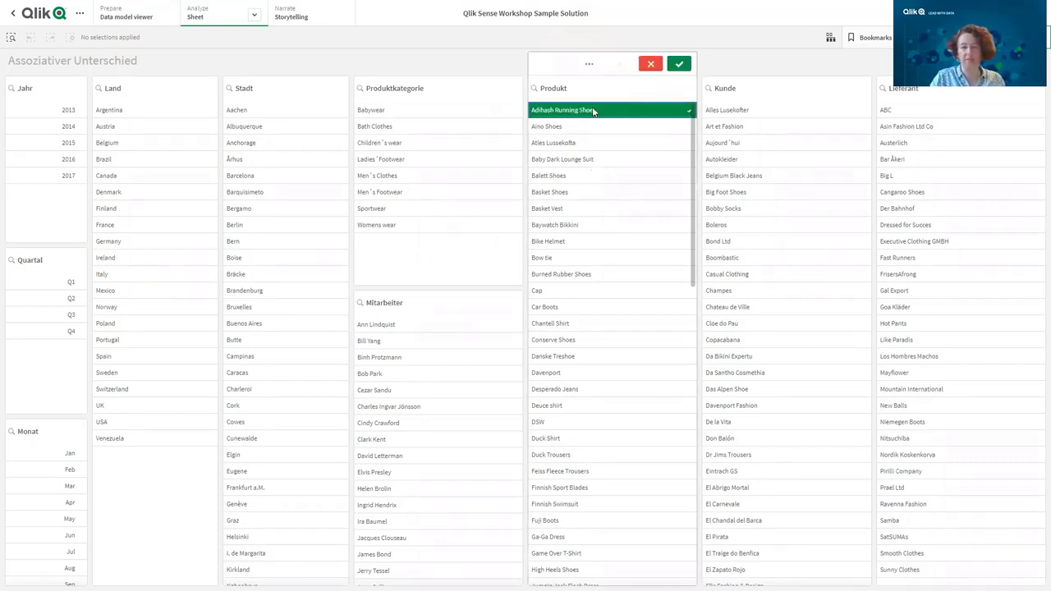
left_click(680, 65)
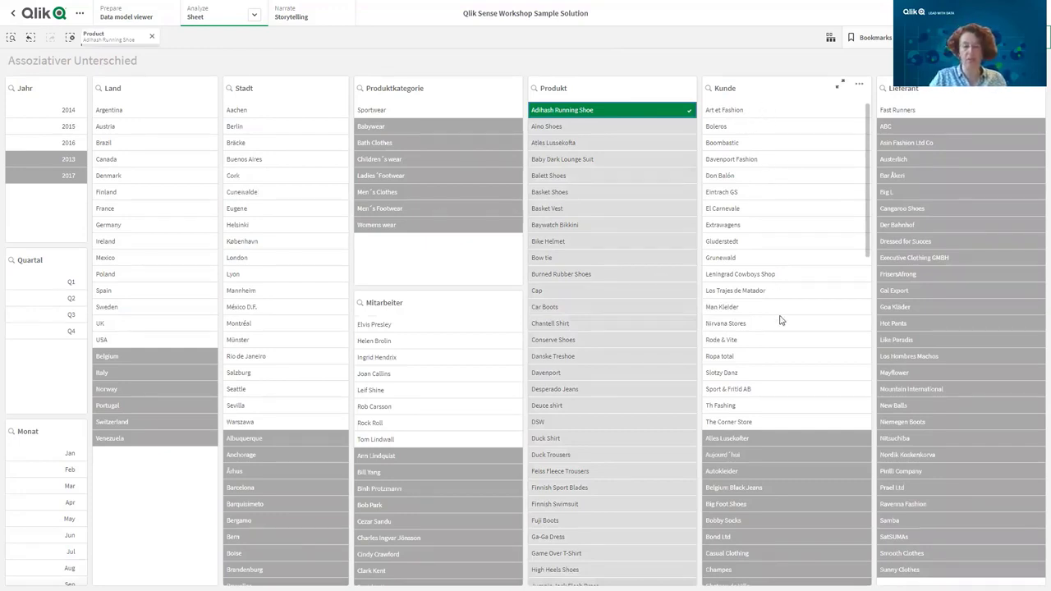
scroll(780, 320, "down", 2)
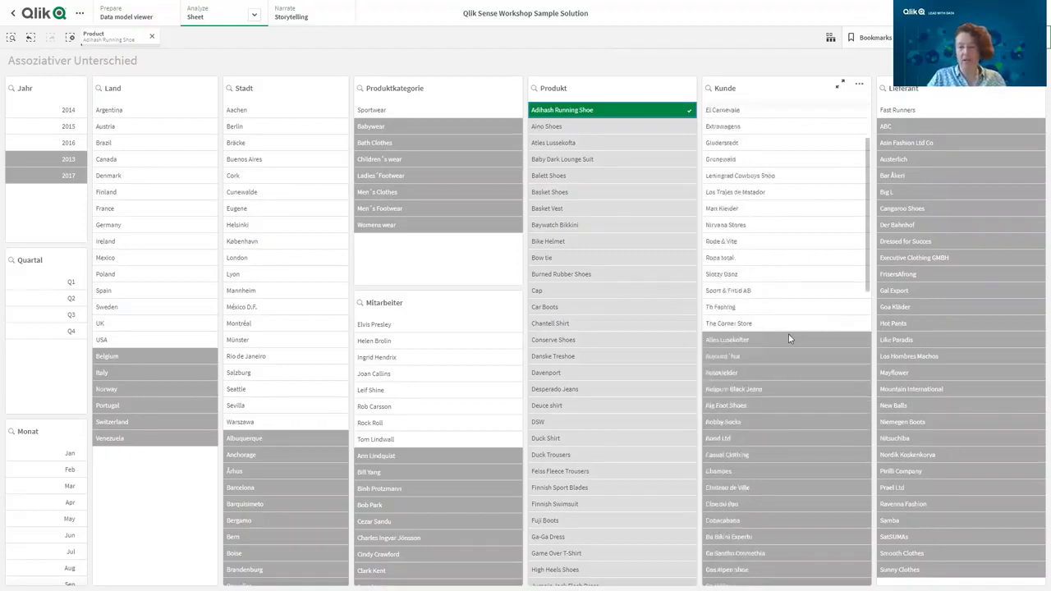
scroll(792, 359, "down", 1)
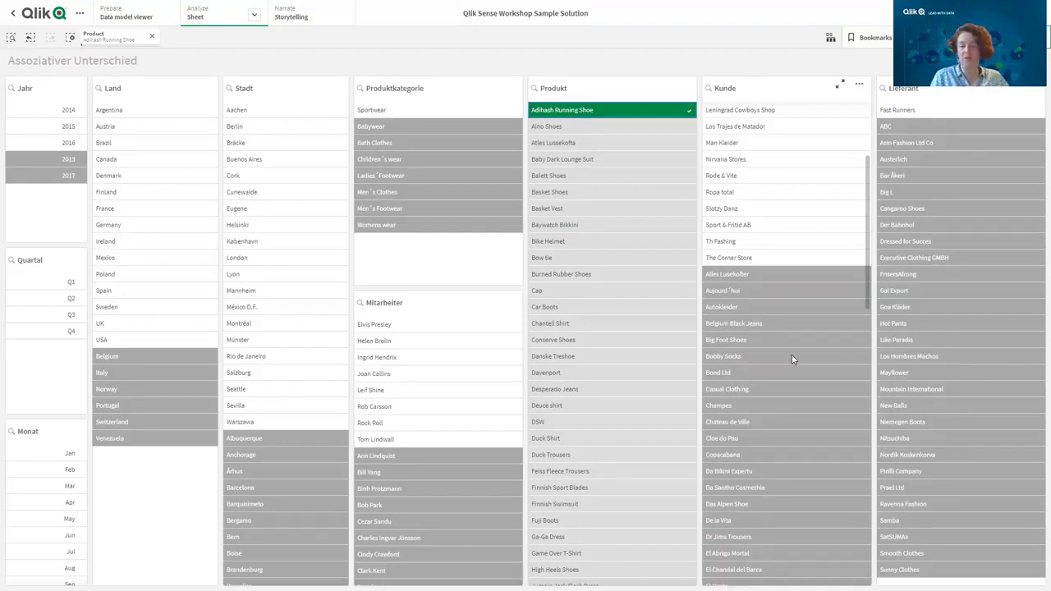
Step: Select the excluded values in the Kunde list, confirm the selection, and check the Produkt list
left_click(767, 90)
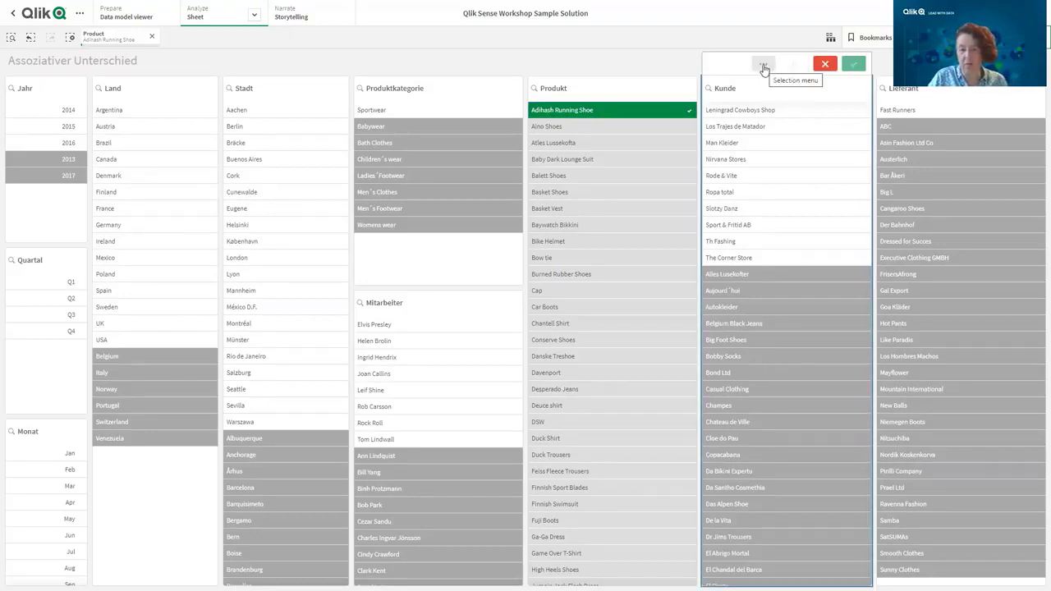
left_click(764, 65)
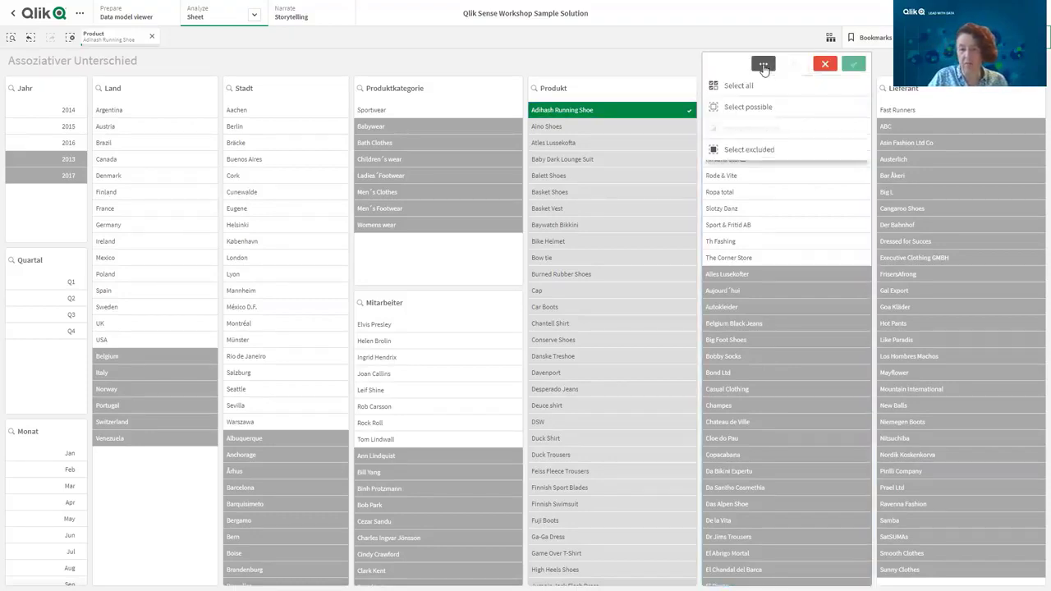
left_click(777, 150)
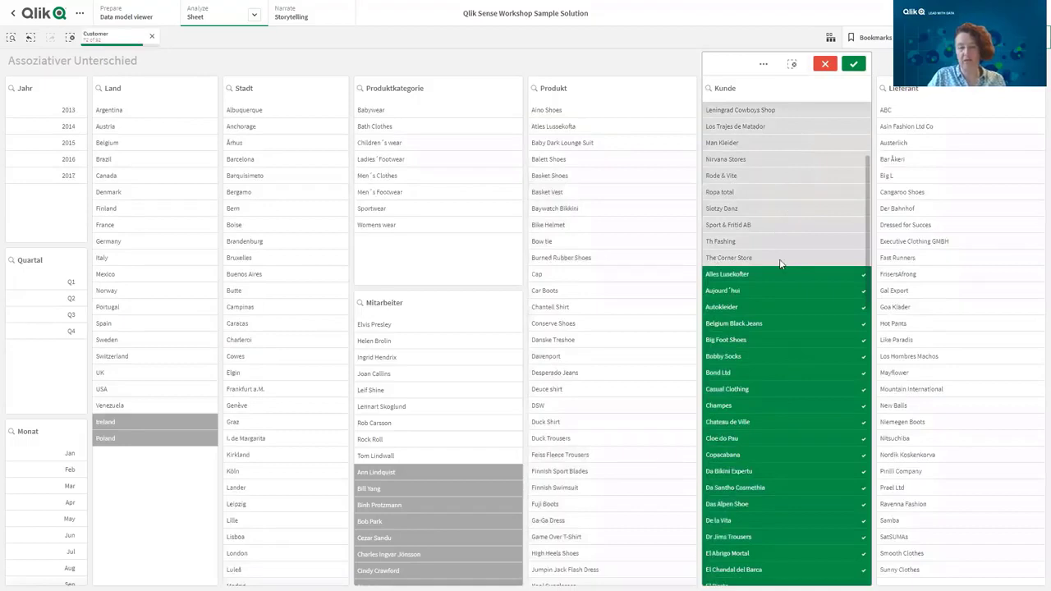
left_click(852, 64)
scroll(616, 352, "down", 10)
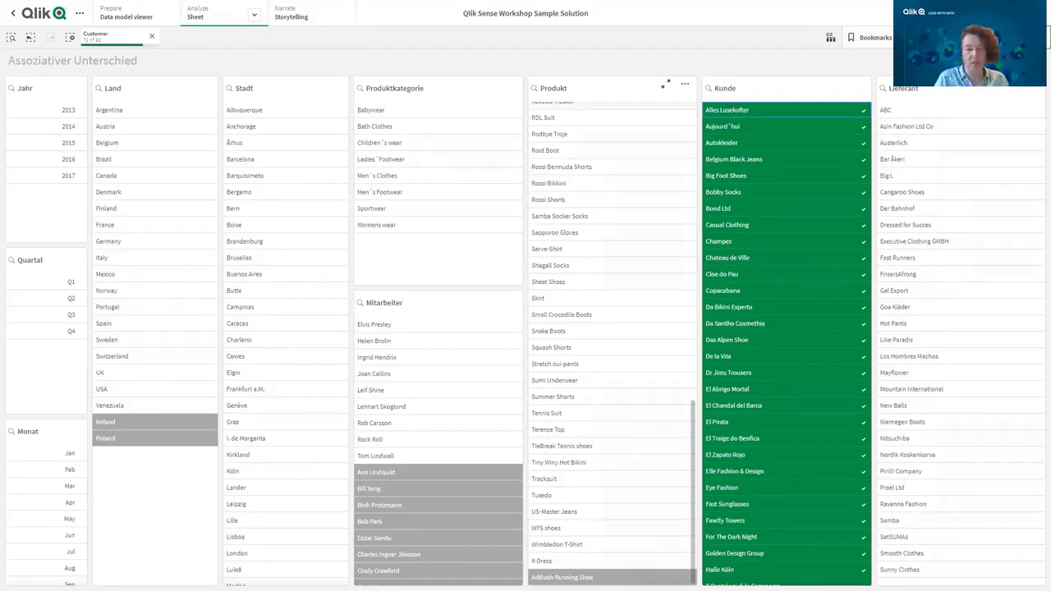
scroll(686, 165, "up", 10)
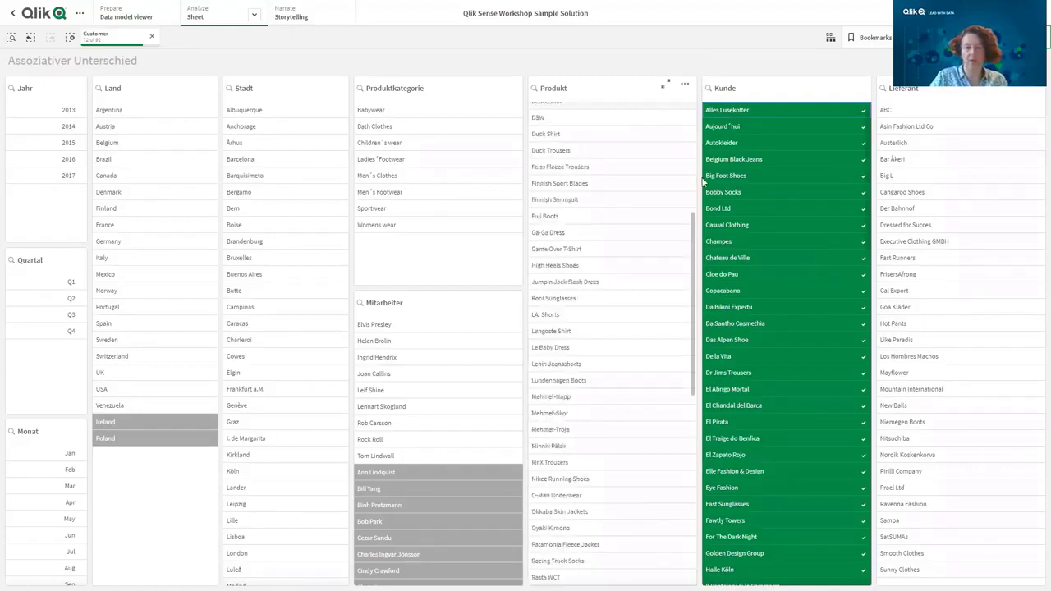
scroll(644, 104, "up", 2)
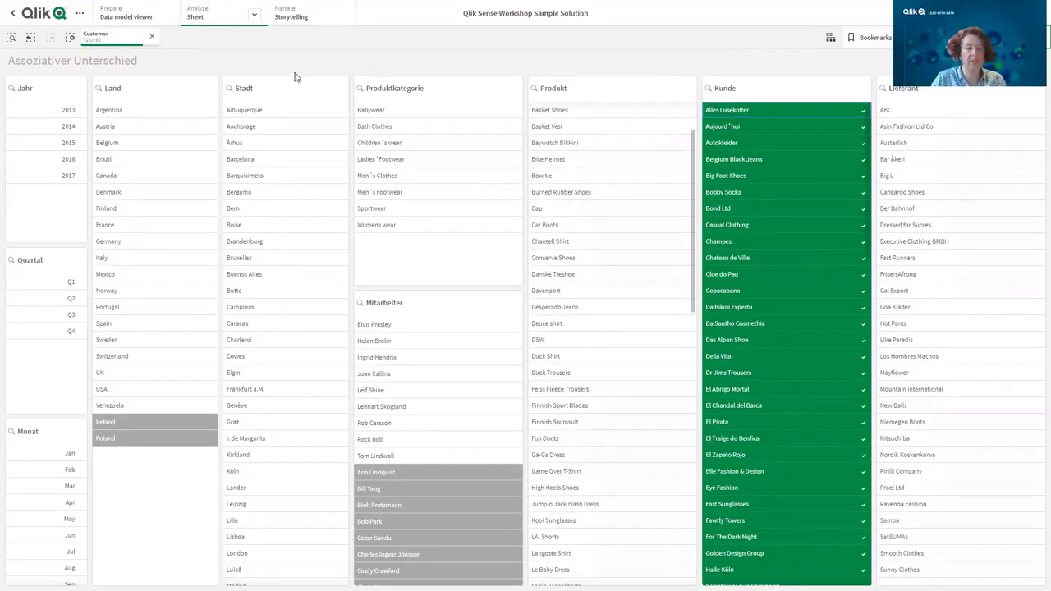
Step: Remove Alles Lusekofter, Aujourd´hui, Autokleider and Belgium Black Jeans from the Customer selection
left_click(127, 39)
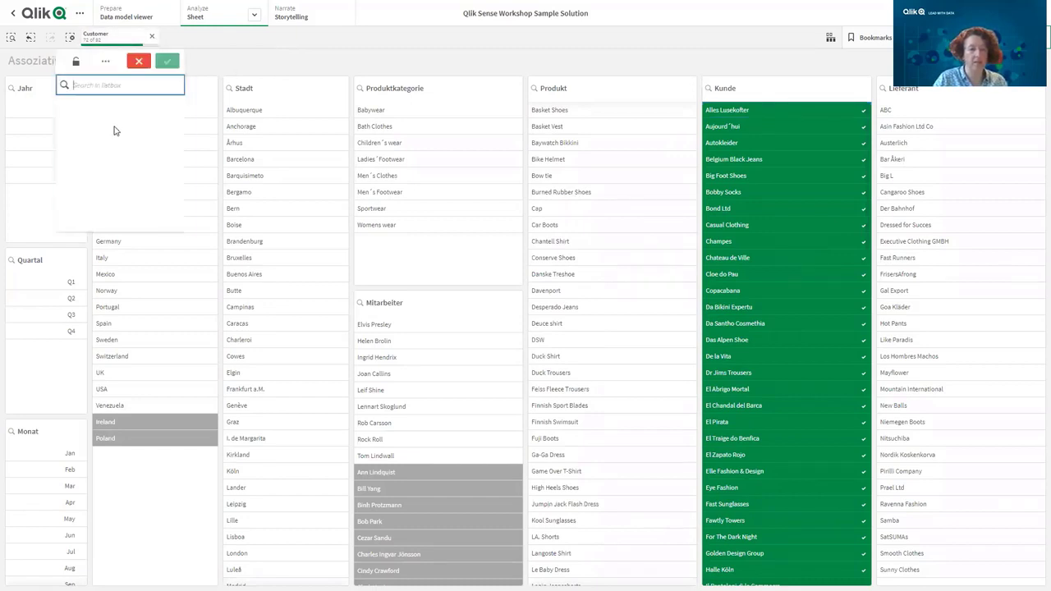
left_click(107, 121)
left_click(108, 136)
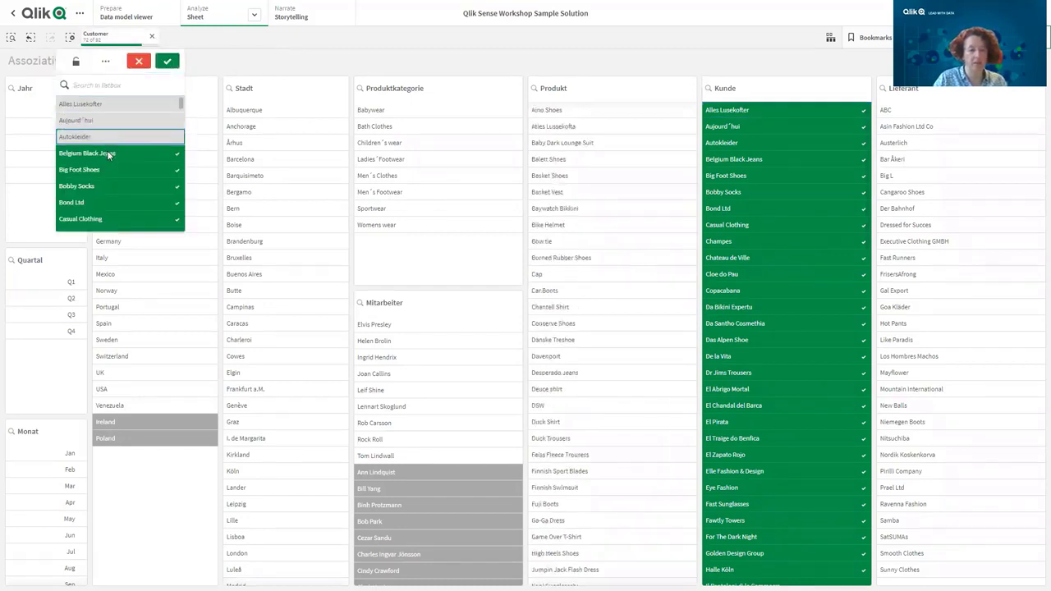
left_click(106, 153)
left_click(165, 62)
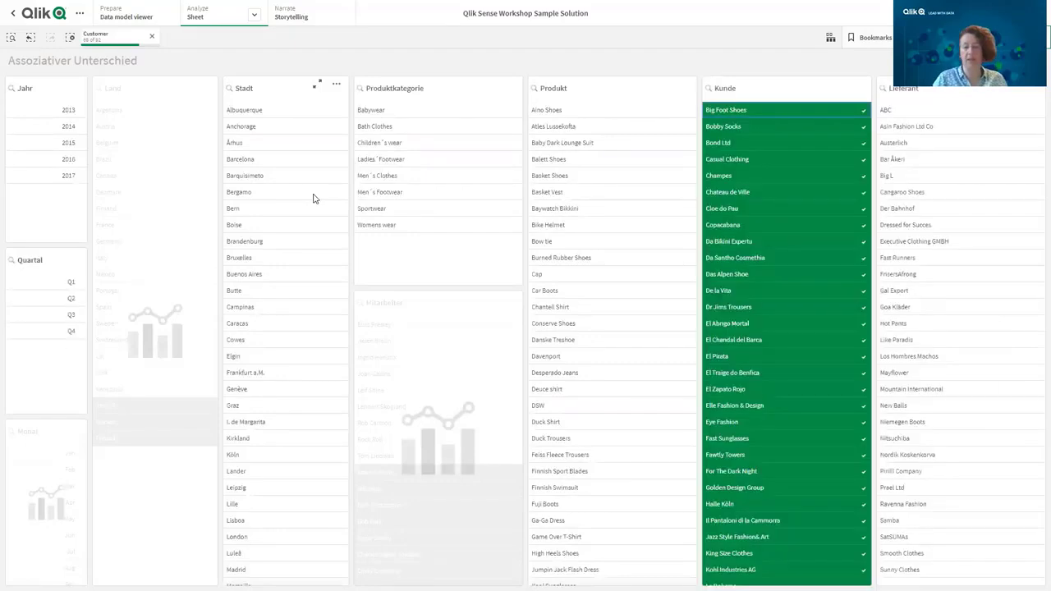
Step: Filter the Stadt list to Barcelona, and remove that city selection again
left_click(240, 159)
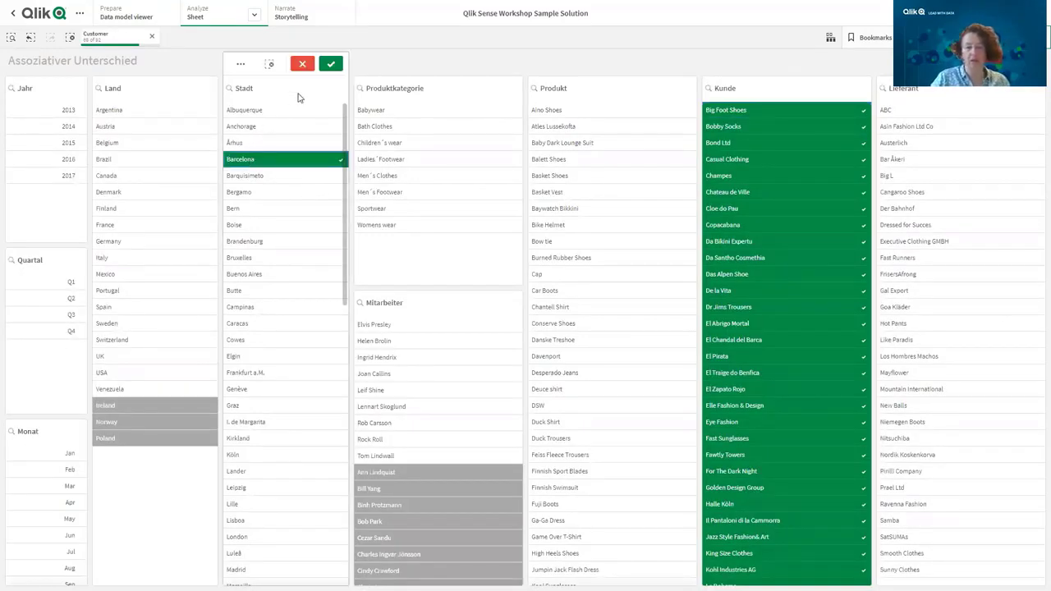
left_click(331, 63)
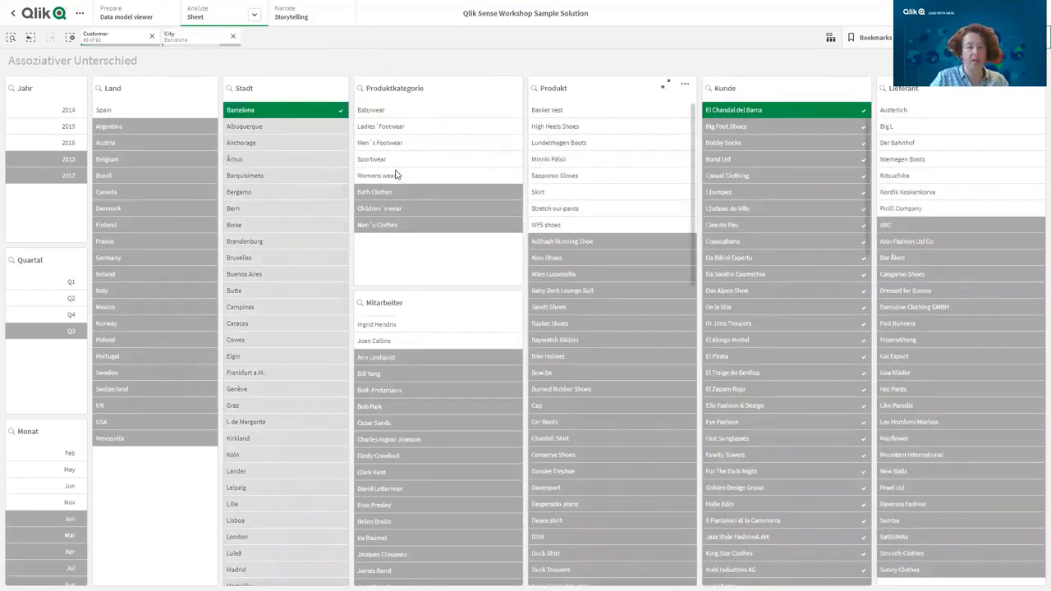
left_click(233, 39)
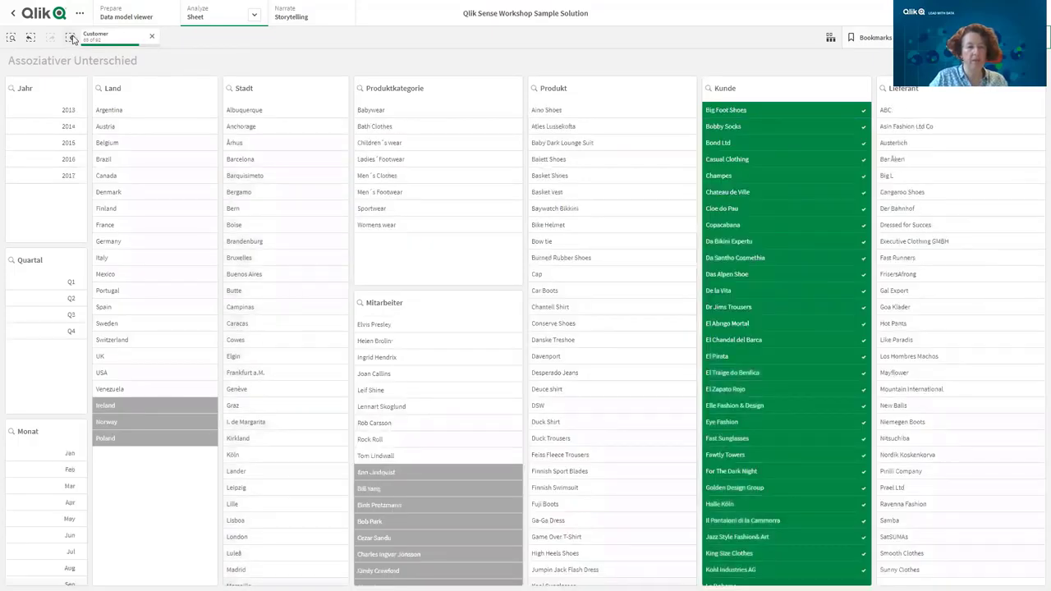
Step: Clear all selections and step back to restore the Customer selection
left_click(30, 37)
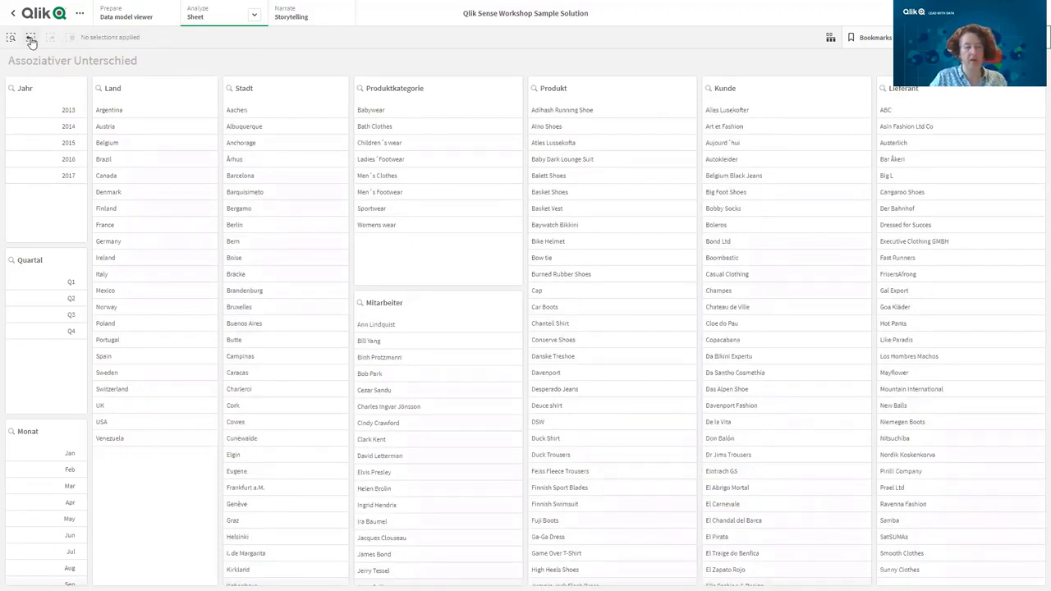
left_click(30, 40)
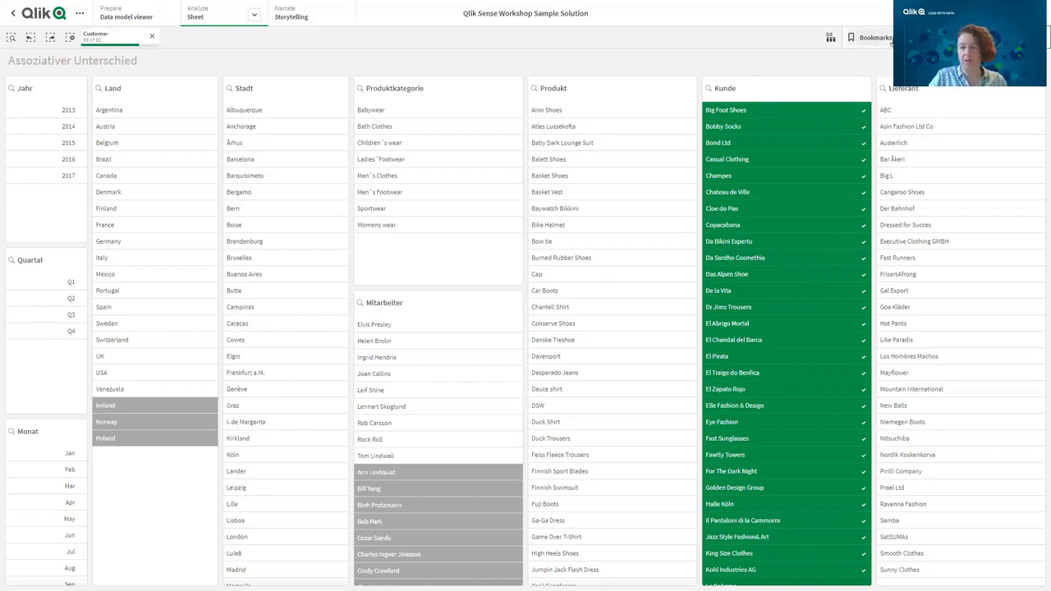
Step: Save the current selection as a bookmark titled "Bestimmte Kunden" with the sheet location included
left_click(871, 37)
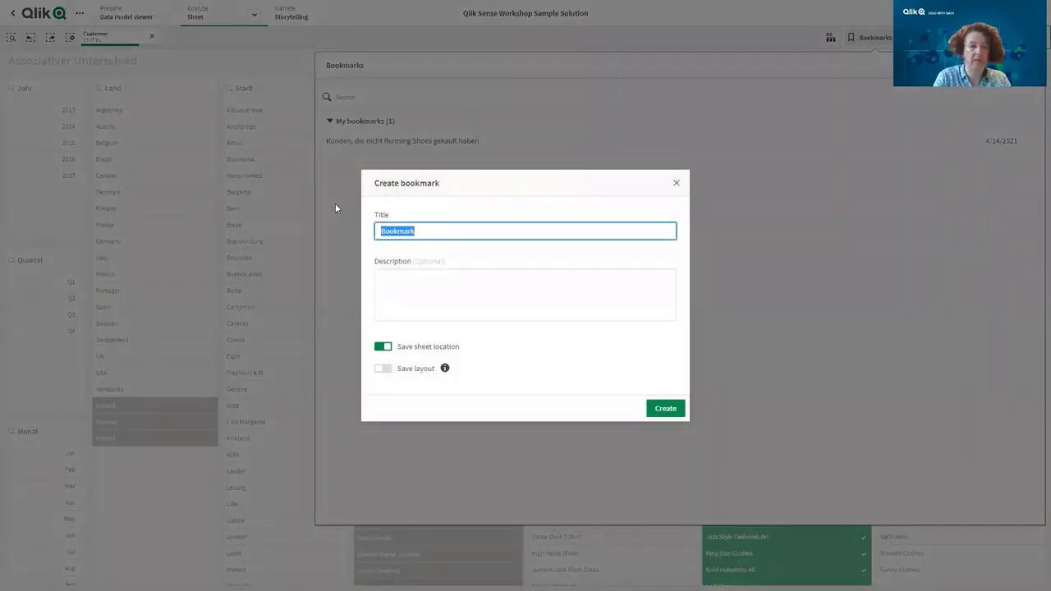
type("Be")
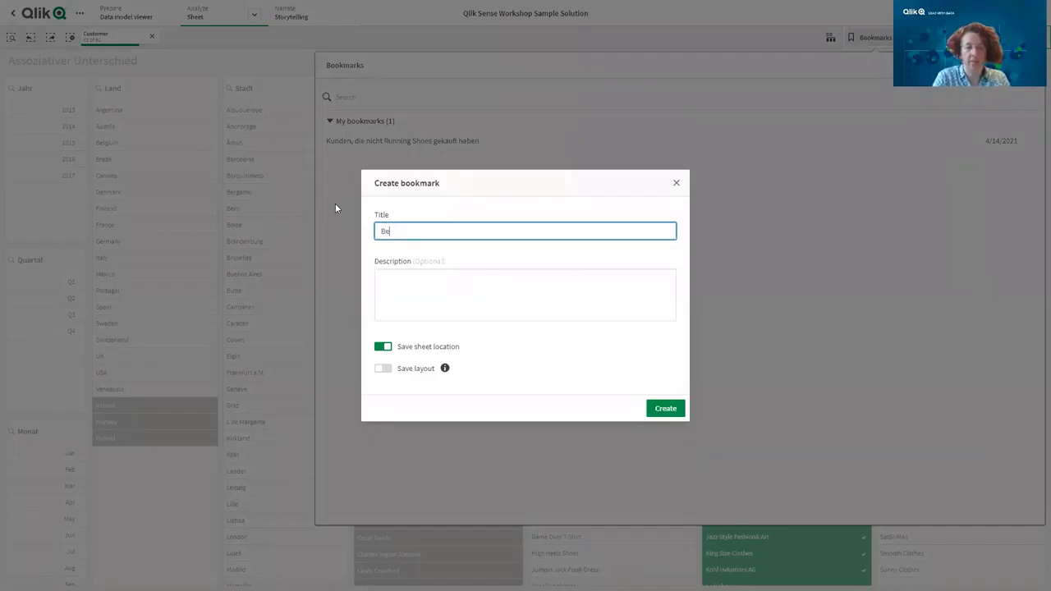
type("stimmte Kunden")
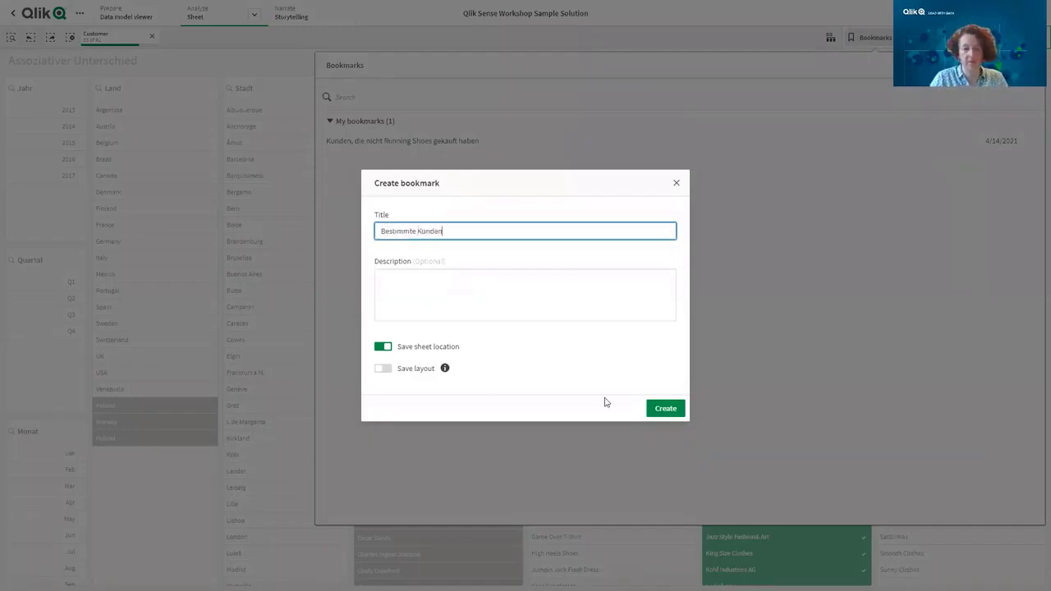
left_click(666, 409)
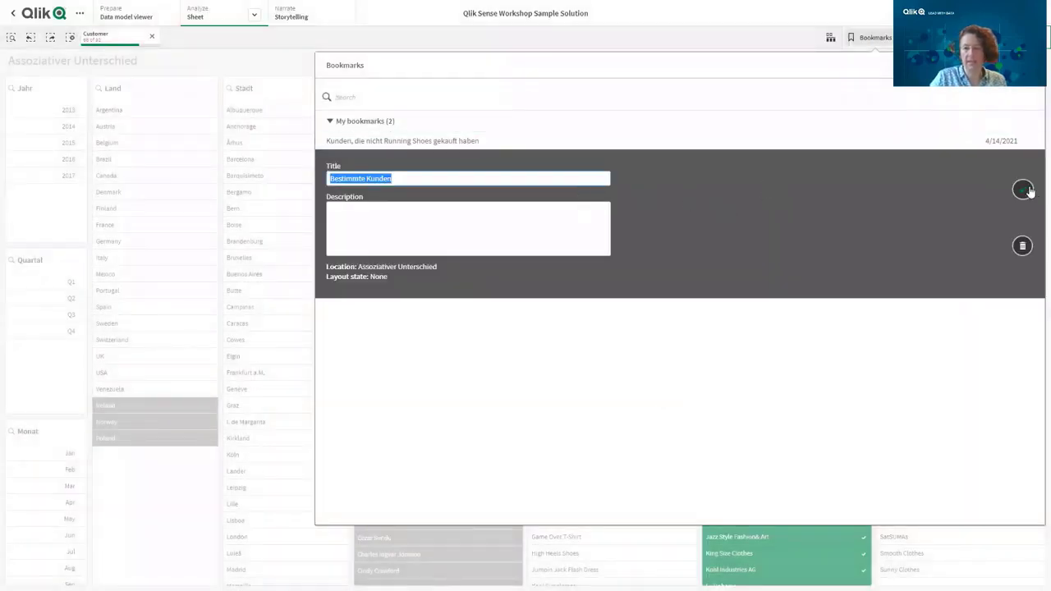
left_click(1022, 189)
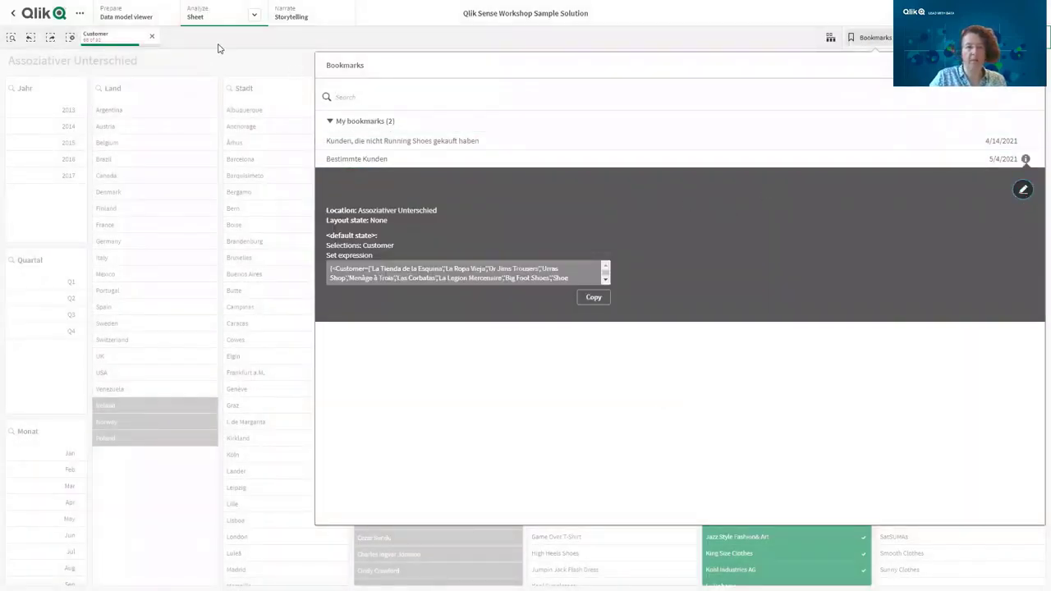
Step: Close the bookmarks overview and clear all selections on the sheet
left_click(218, 47)
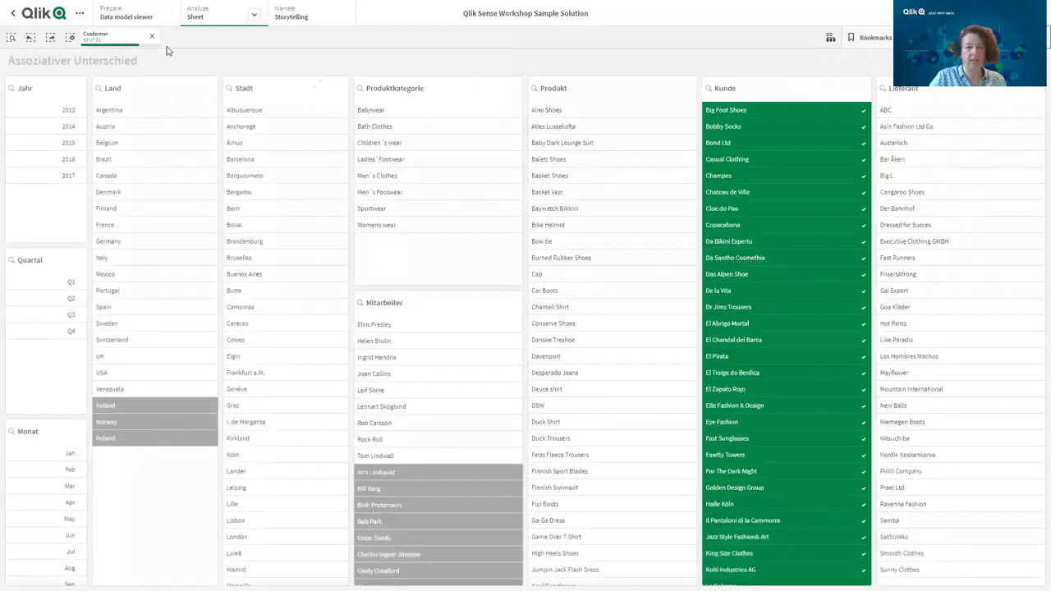
key("ctrl+shift+d")
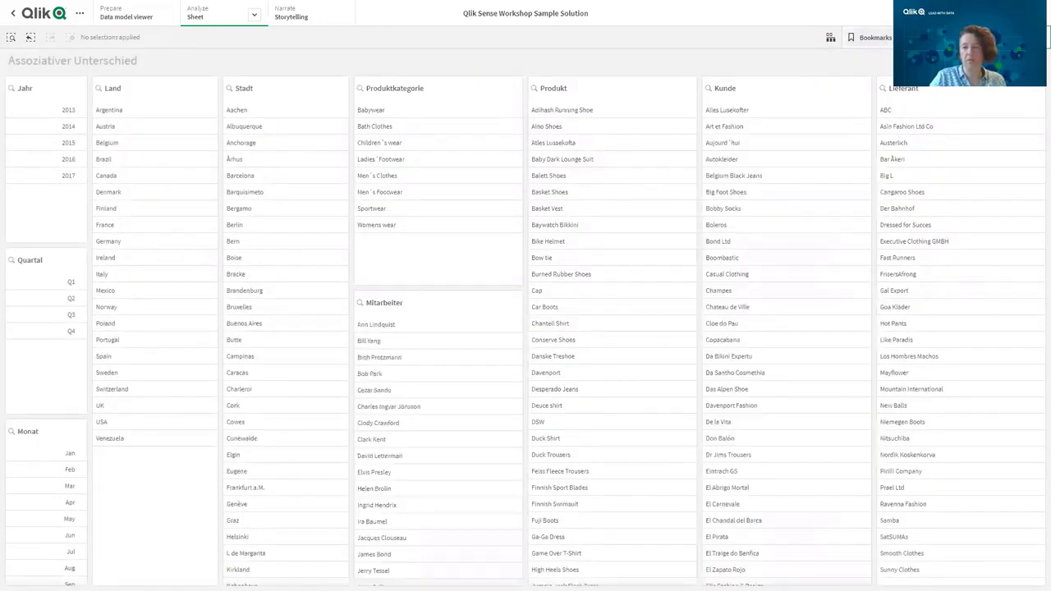
Step: Apply the saved bookmark "Bestimmte Kunden" to the Assoziativer Unterschied sheet
left_click(866, 36)
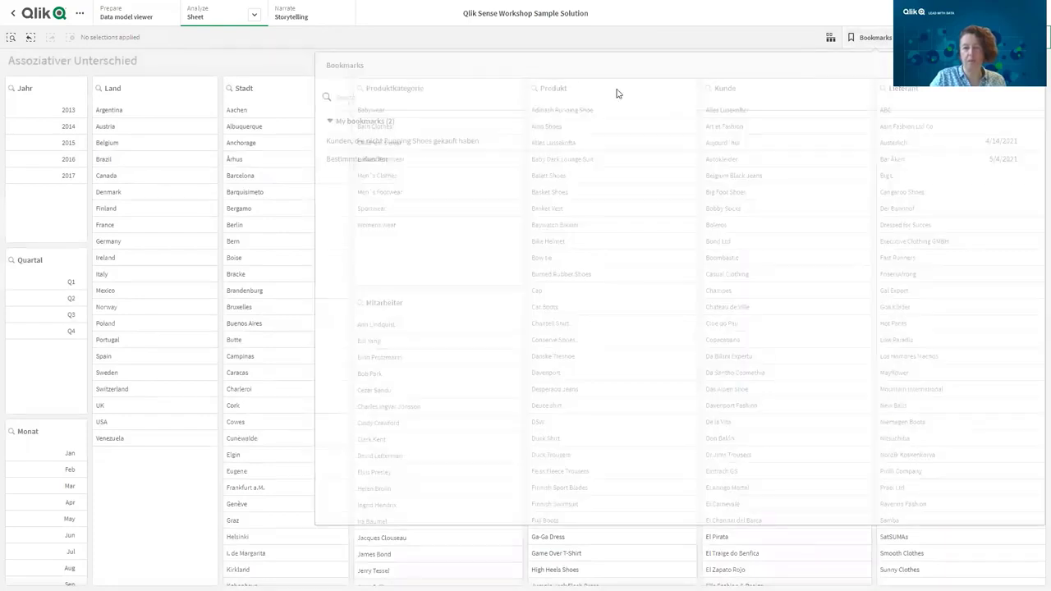
left_click(363, 162)
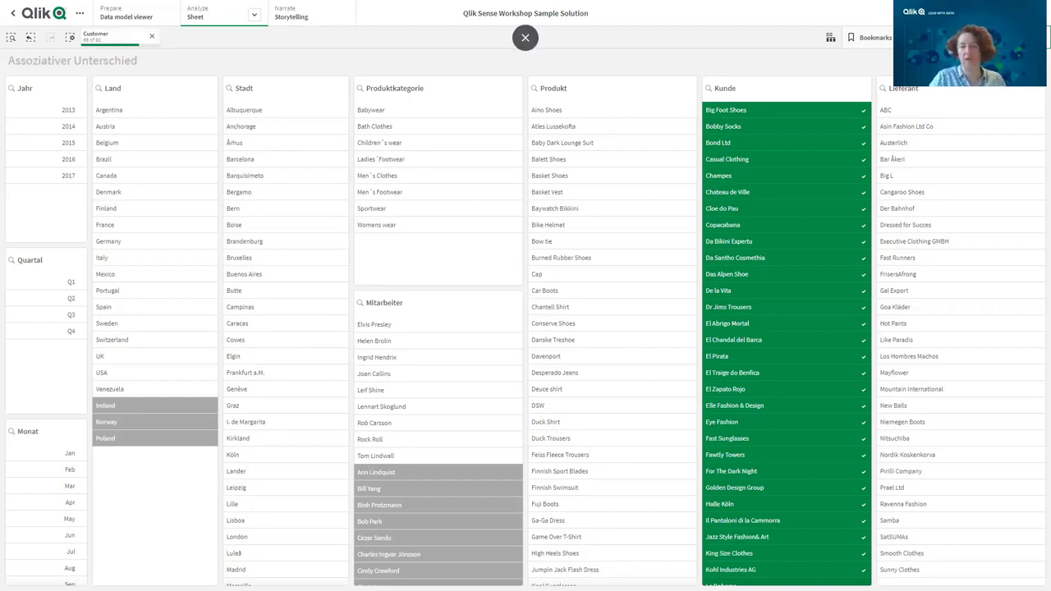
Step: Review the options offered for the "Bestimmte Kunden" bookmark, close the overview and remove the Customer selection
key("ctrl+b")
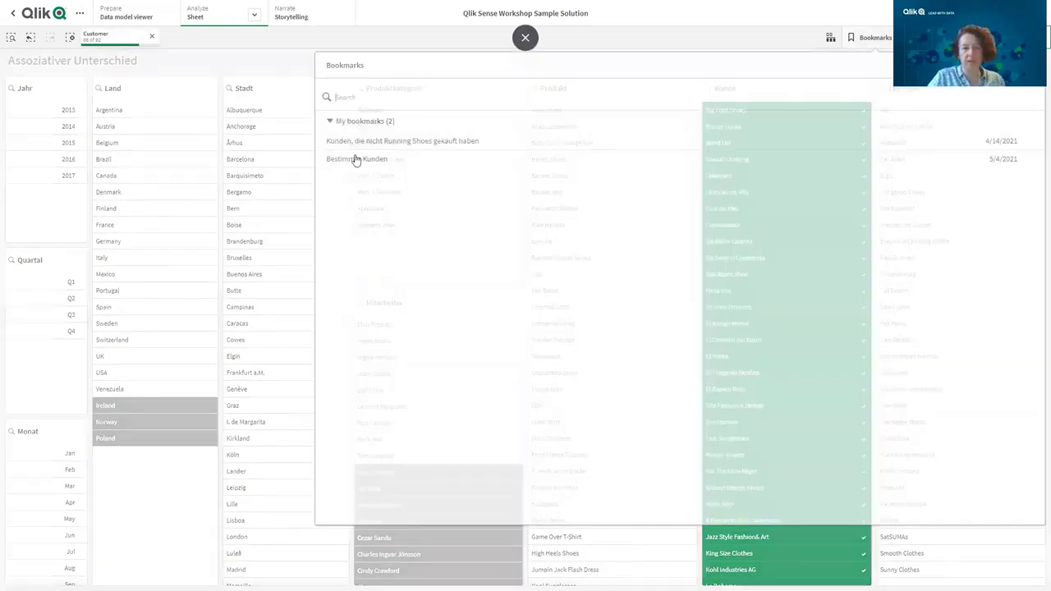
right_click(356, 159)
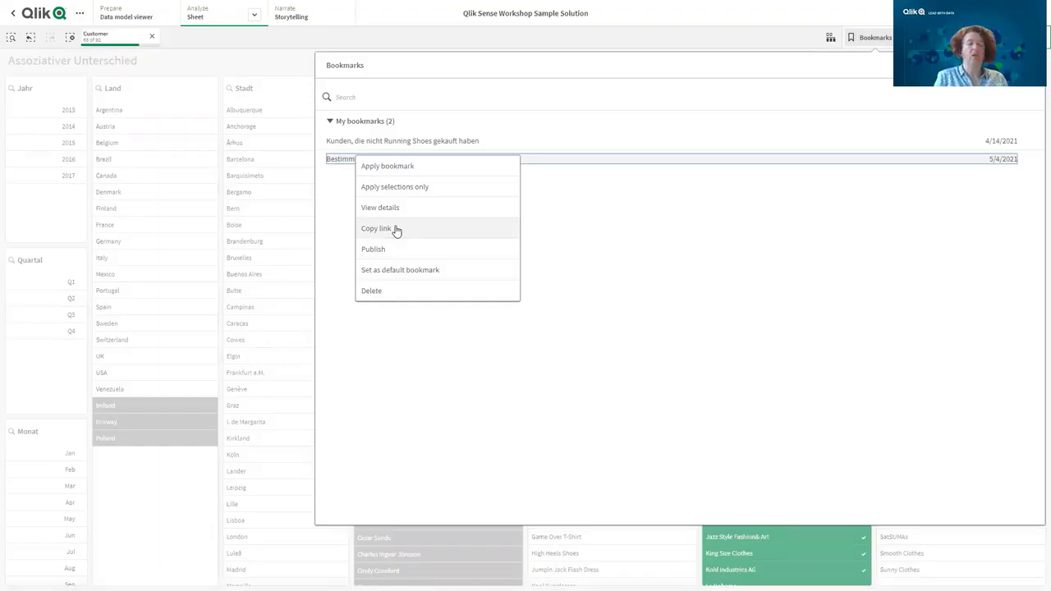
left_click(862, 12)
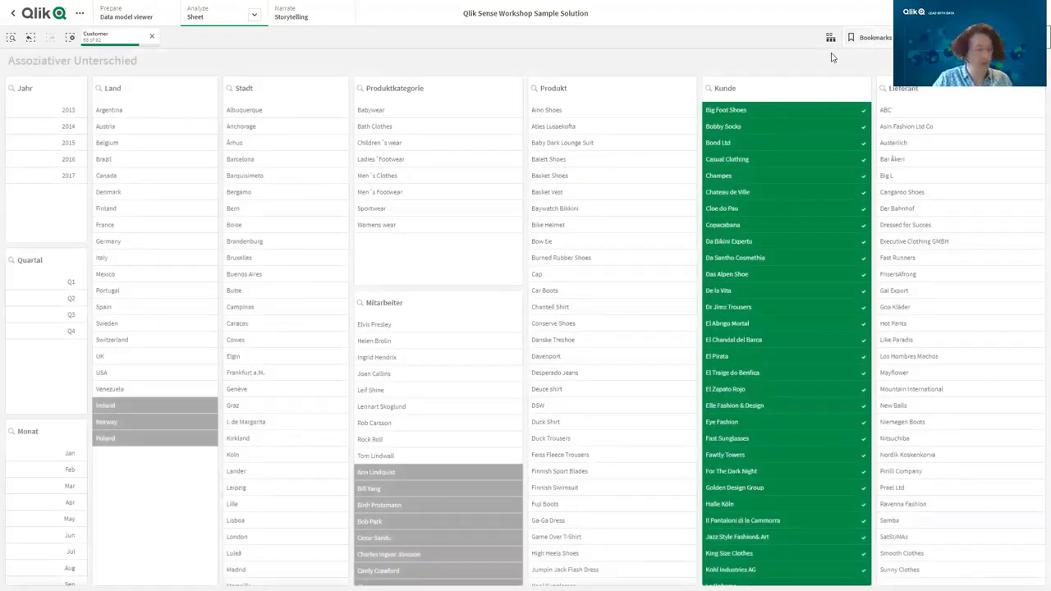
left_click(152, 39)
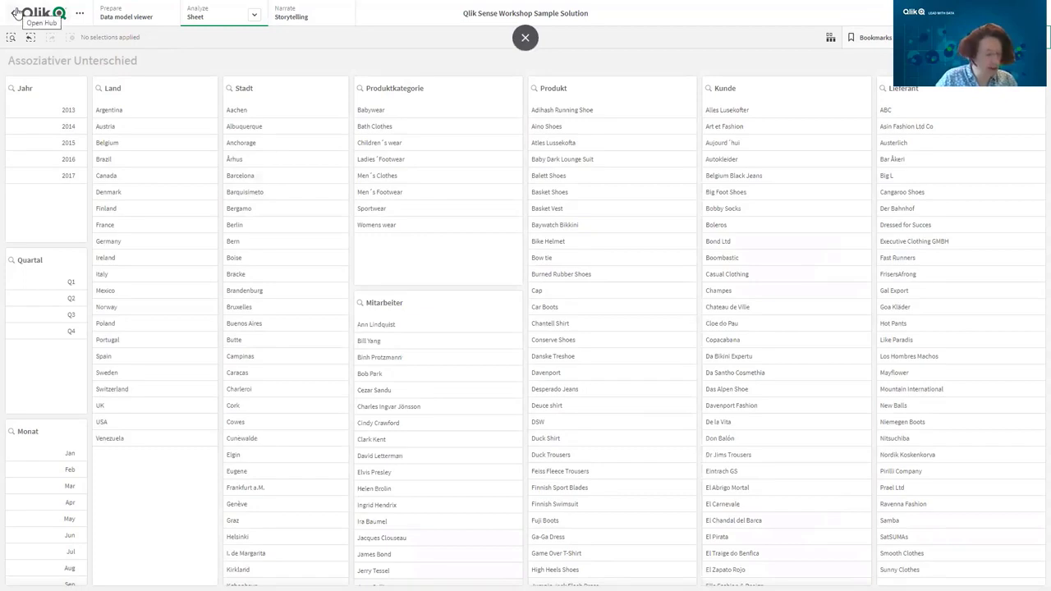
Step: Return to the hub and open the Executive Dashboard sheet of the Consumer Goods Sales - DACH 2021 app
left_click(15, 13)
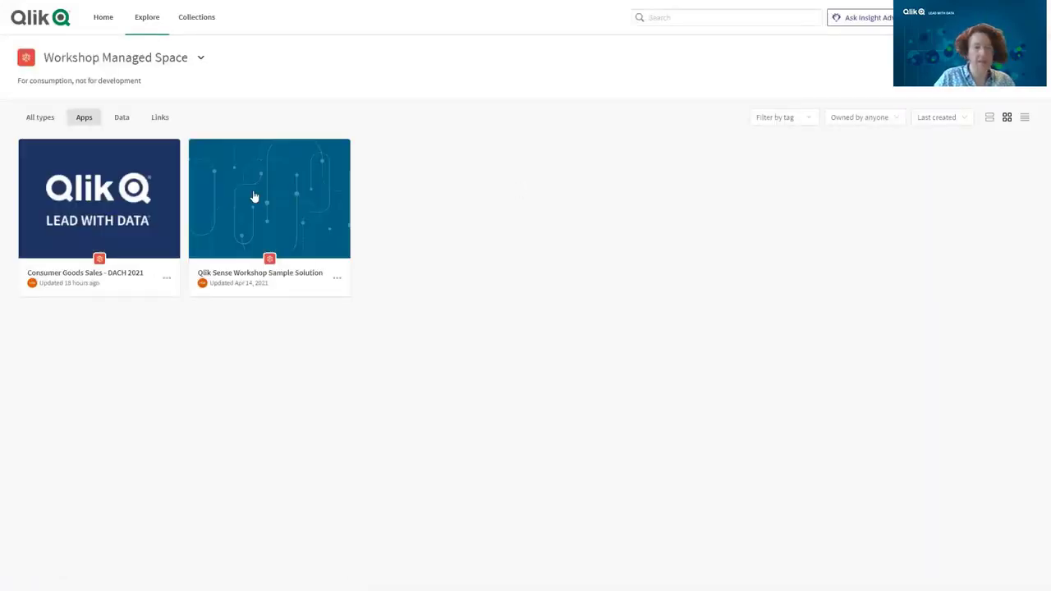
mouse_move(87, 206)
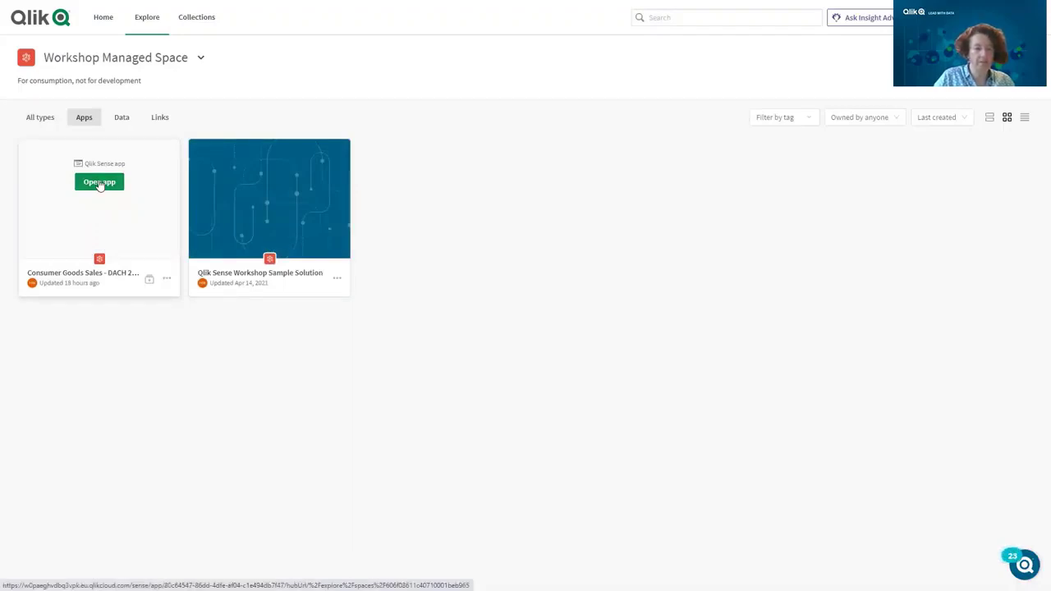
left_click(99, 183)
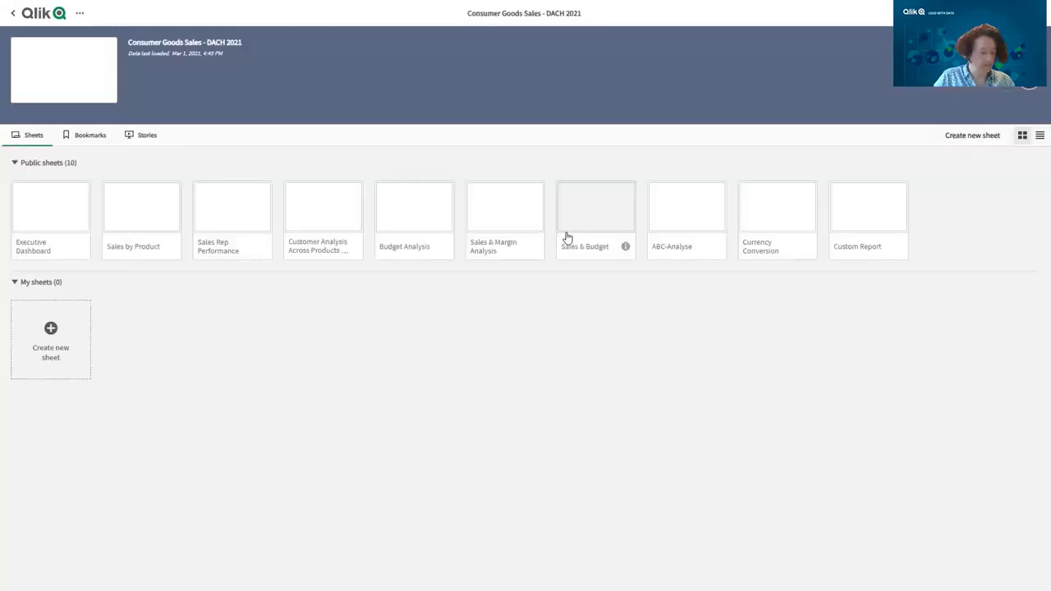
left_click(60, 226)
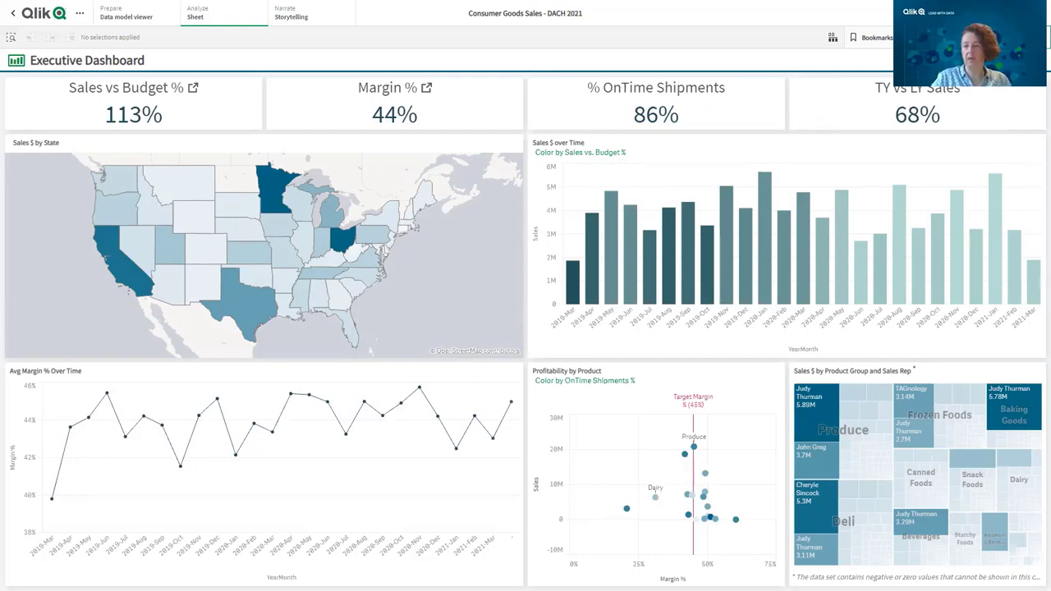
Step: Look at the Sales by Product sheet and the sheet overview, ending back on the Executive Dashboard
key("ctrl+Right")
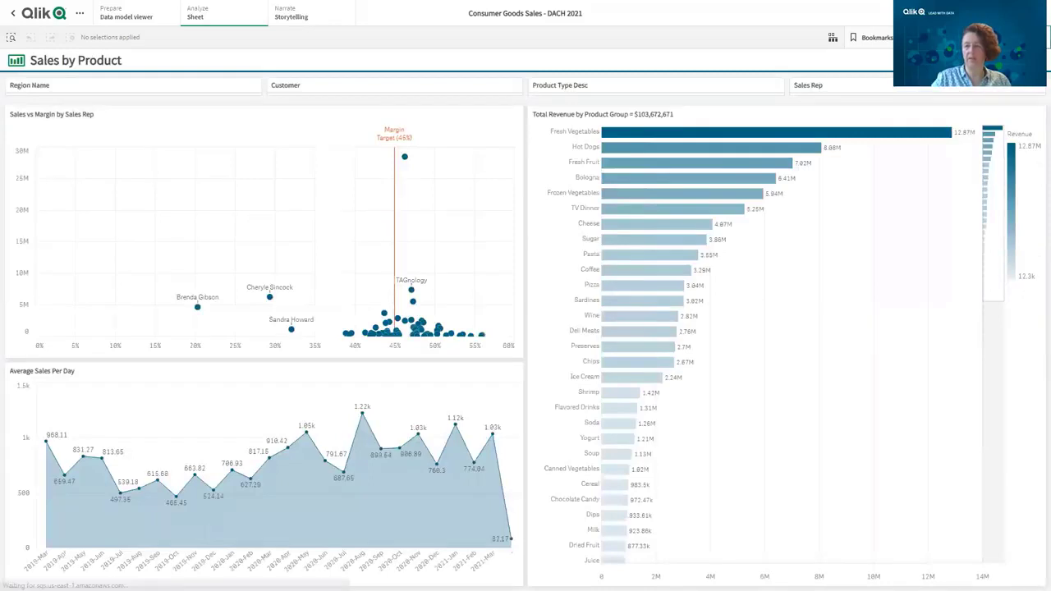
key("ctrl+Left")
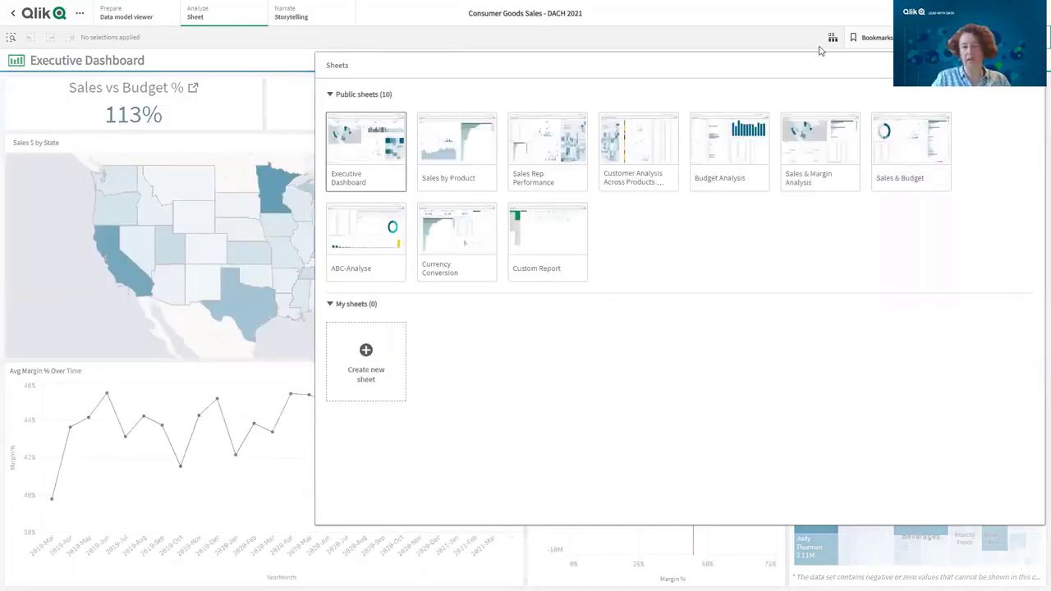
key("Escape")
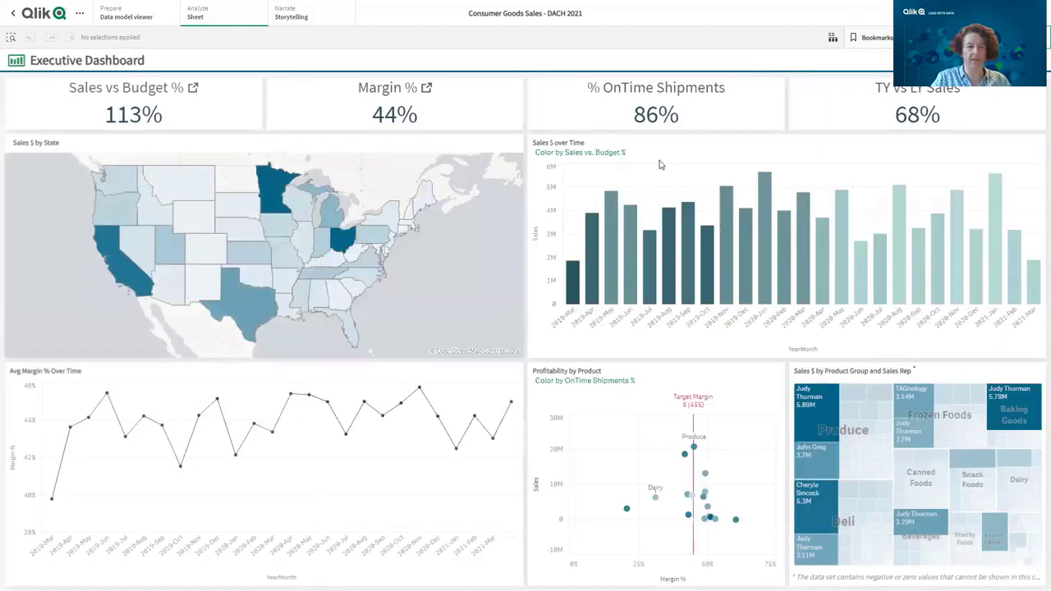
Step: Filter the dashboard to California and Minnesota on the state map and to 2019-Jul through 2020-Apr in Sales $ over Time
left_click(119, 258)
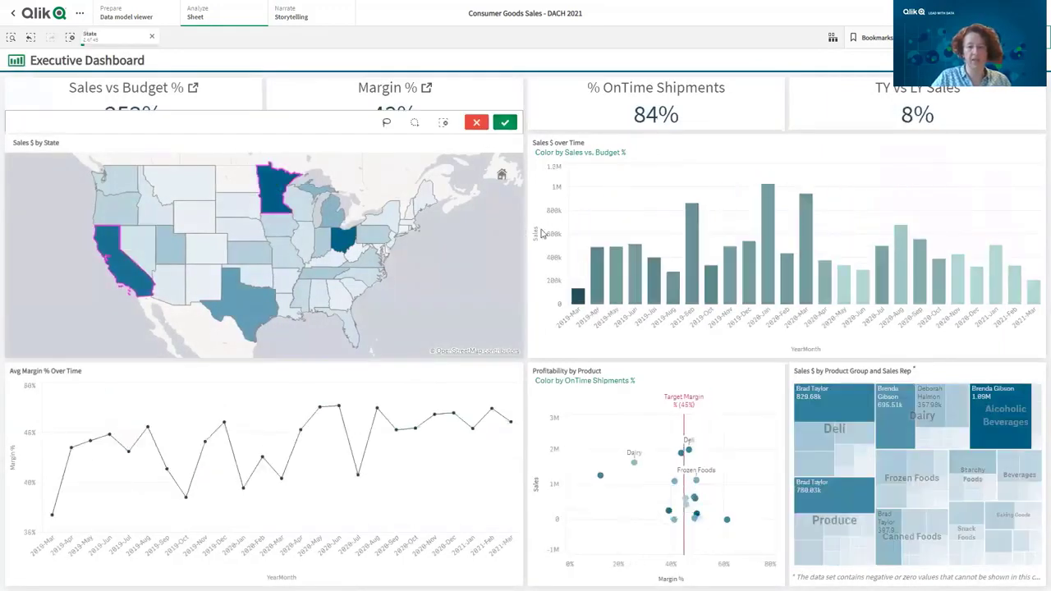
left_click(577, 288)
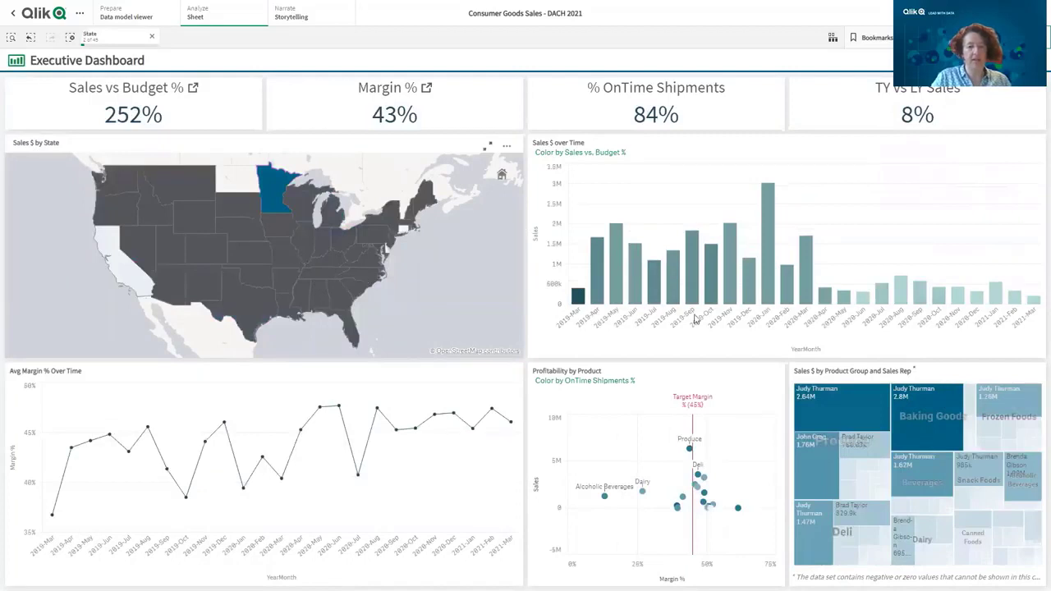
left_click_drag(827, 314, 655, 314)
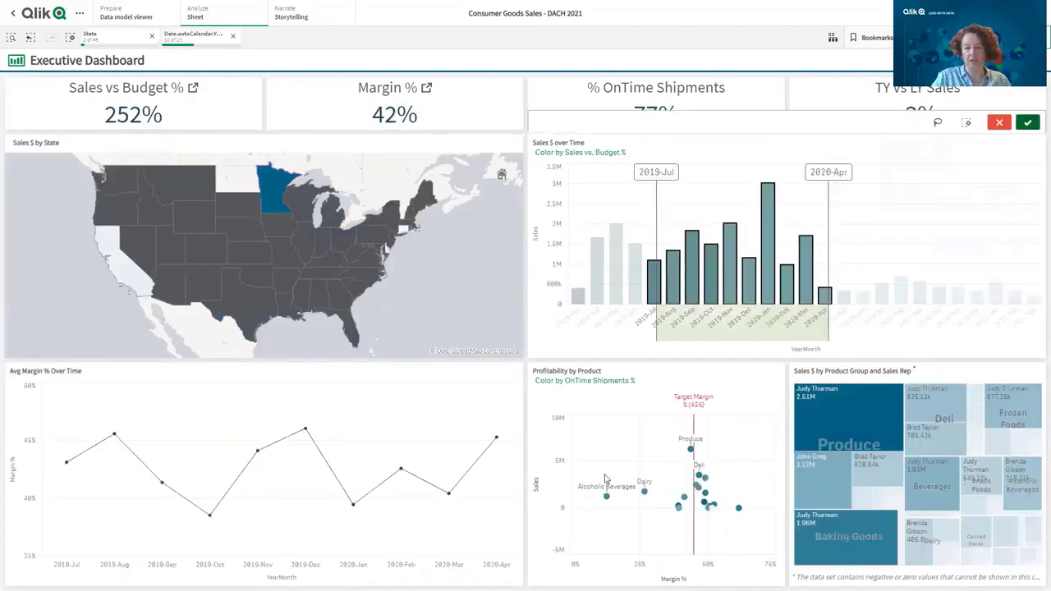
left_click(1029, 123)
Step: Lasso the product groups around the target margin line in Profitability by Product, leaving out Alcoholic Beverages
left_click(678, 365)
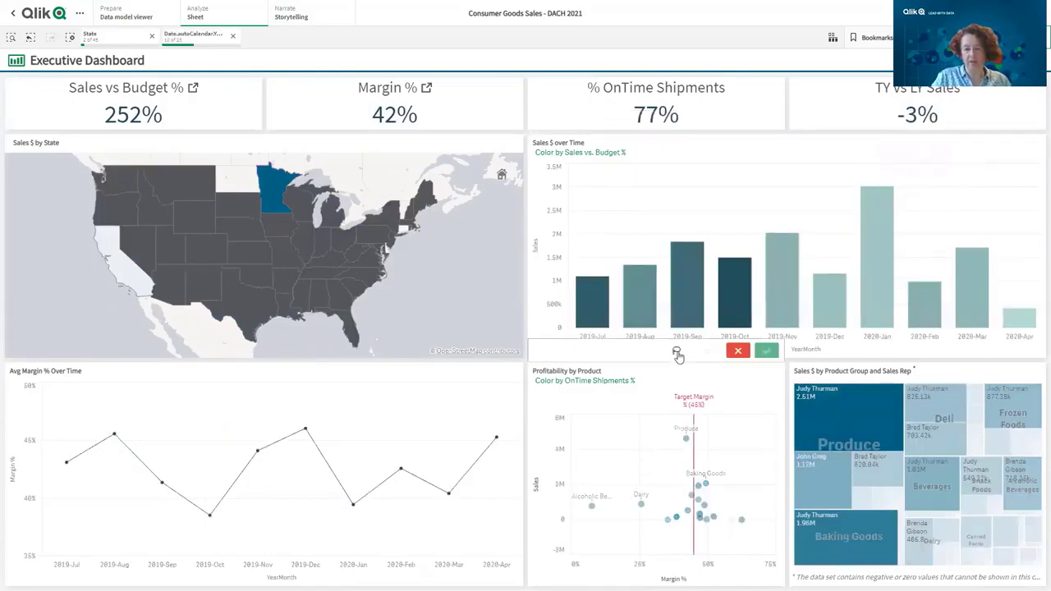
left_click(677, 352)
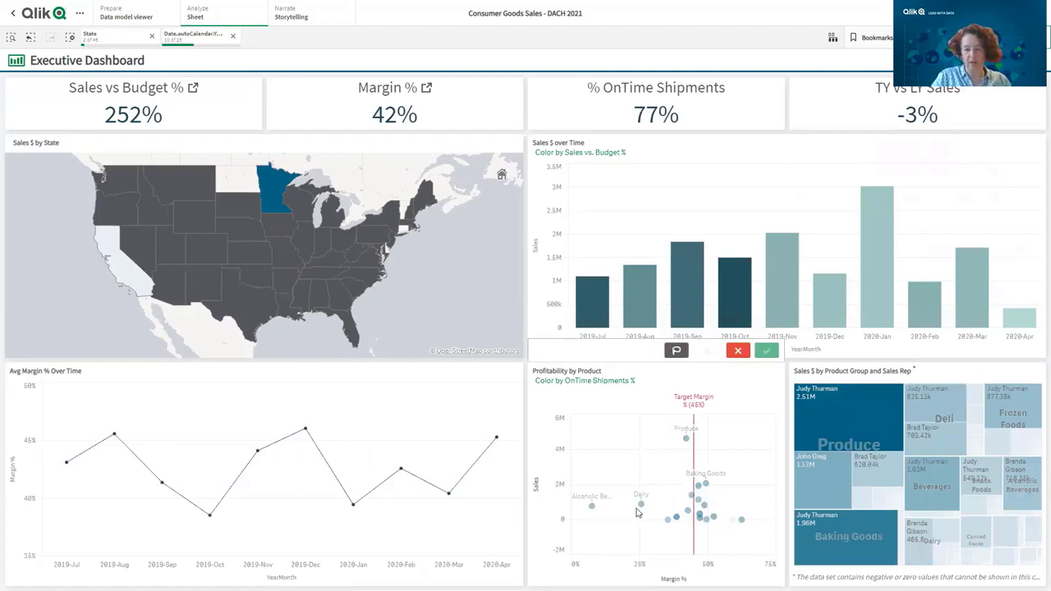
mouse_move(710, 423)
left_mouse_down()
mouse_move(718, 535)
mouse_move(725, 475)
mouse_move(711, 425)
left_mouse_up()
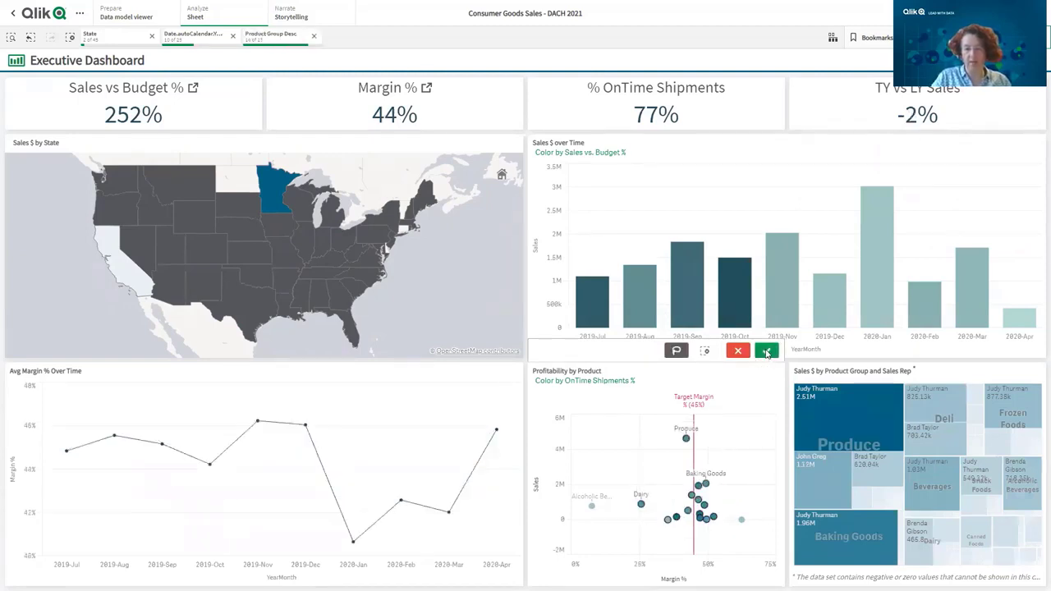
Step: Narrow the product group treemap to Produce and to the sales rep with its largest block
left_click(788, 415)
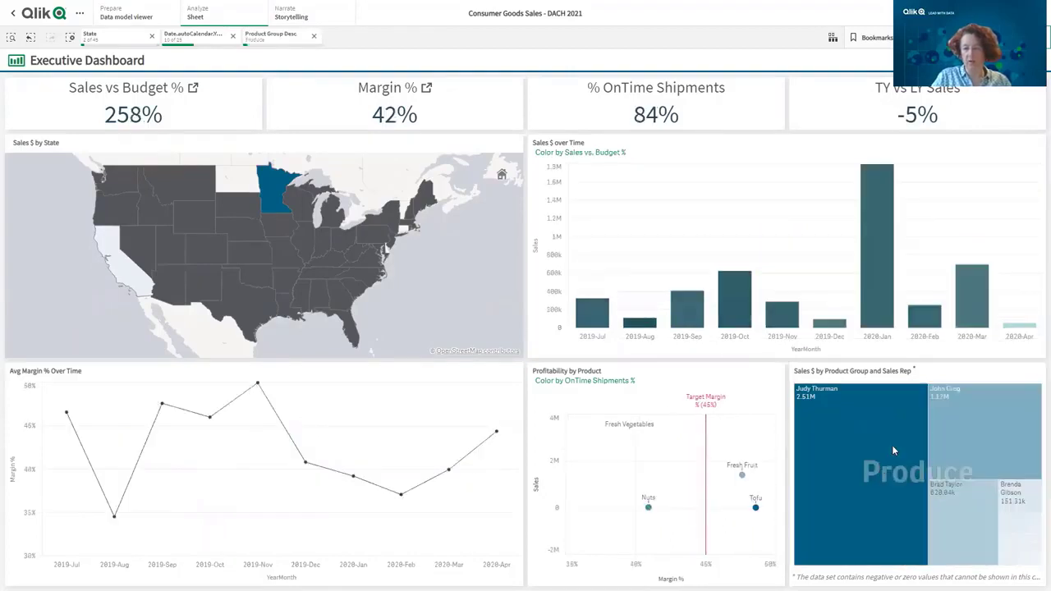
left_click(891, 444)
left_click(579, 396)
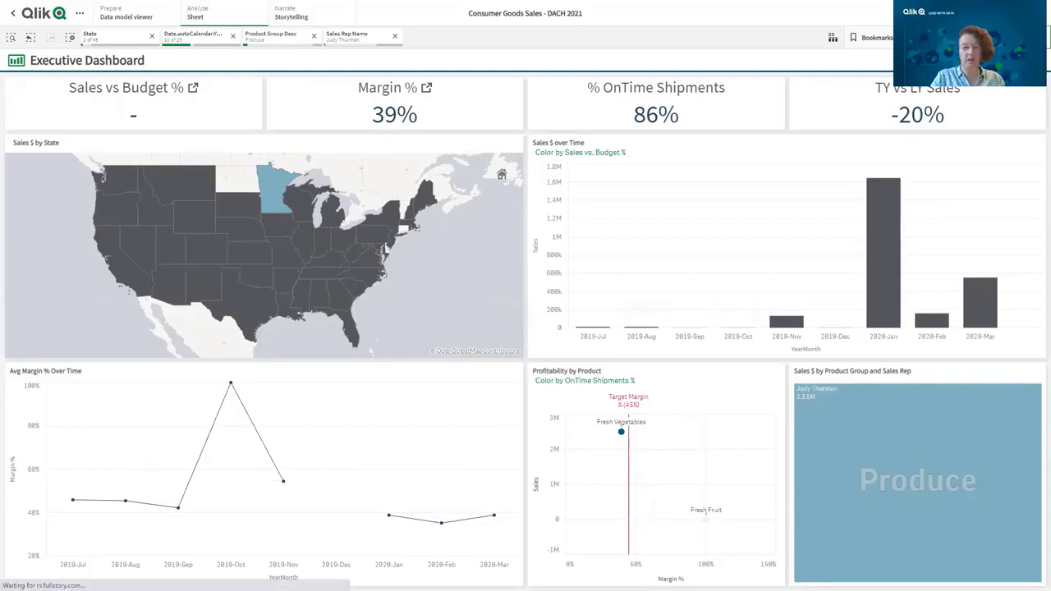
Step: Switch to the Sales by Product sheet and clear all selections
left_click(698, 103)
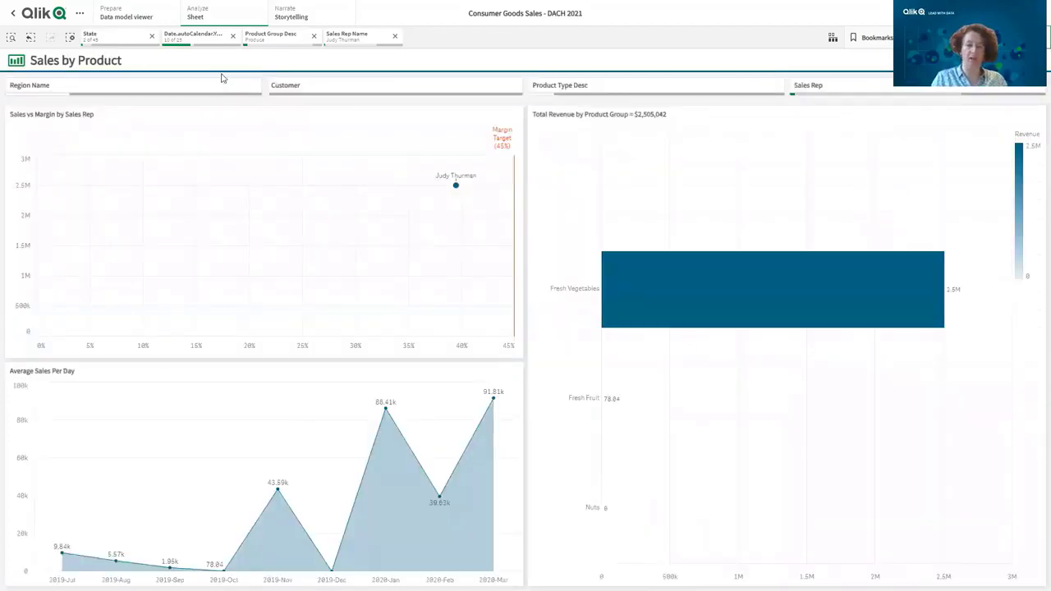
left_click(71, 38)
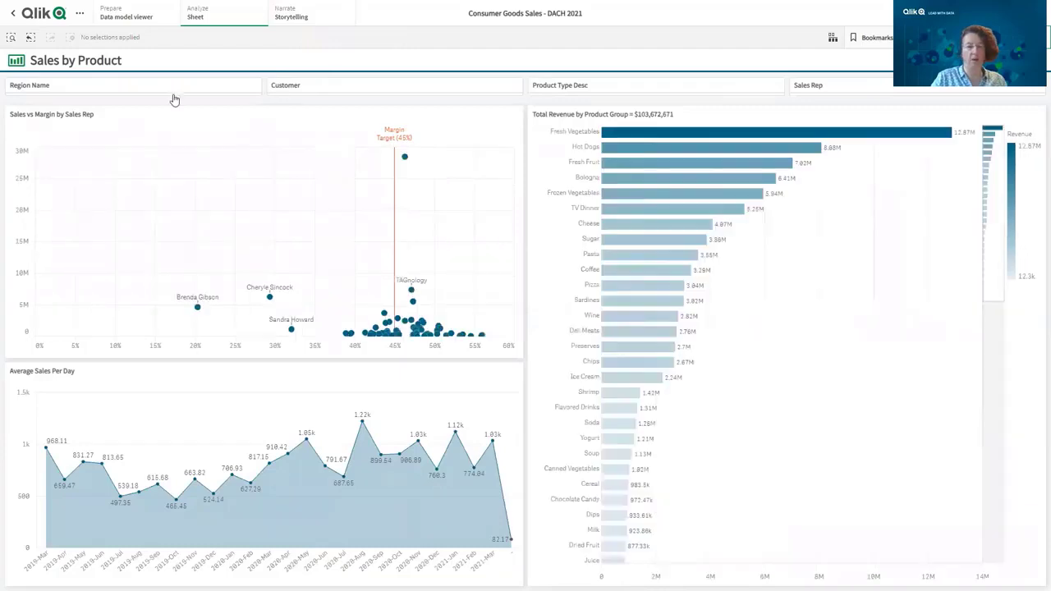
Step: Search the app's data for "retail supermarket" and select the combined match of Channel Name Retail and Business Family Name Supermarket
left_click(11, 40)
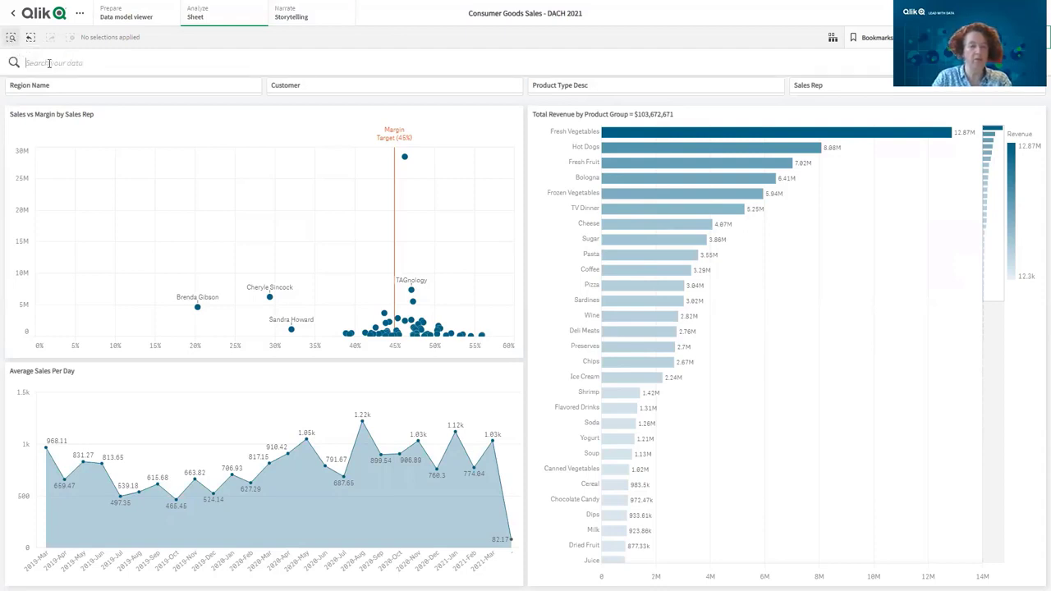
type("retail")
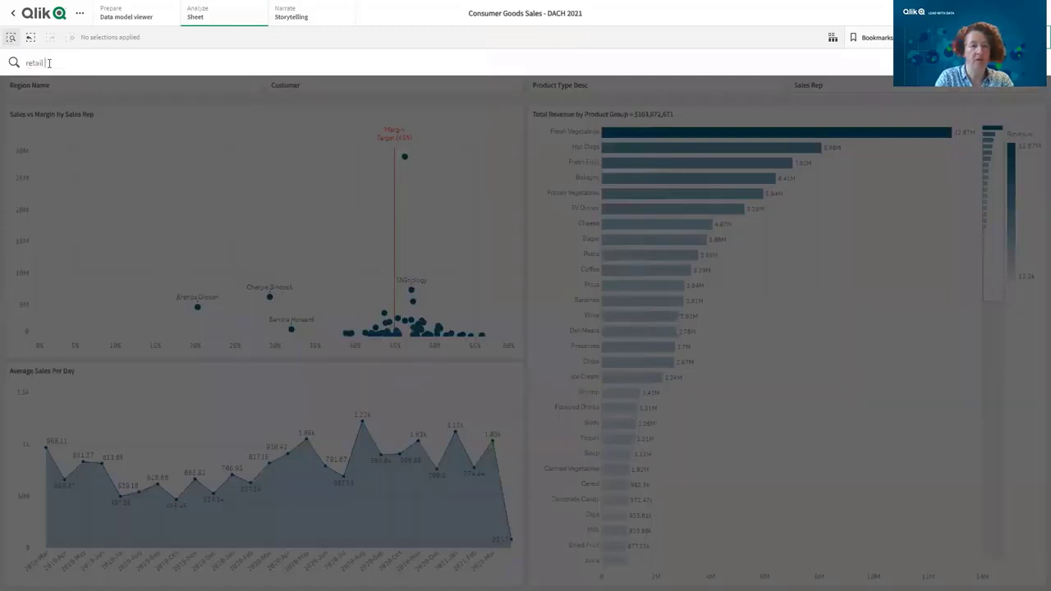
type(" supermarket")
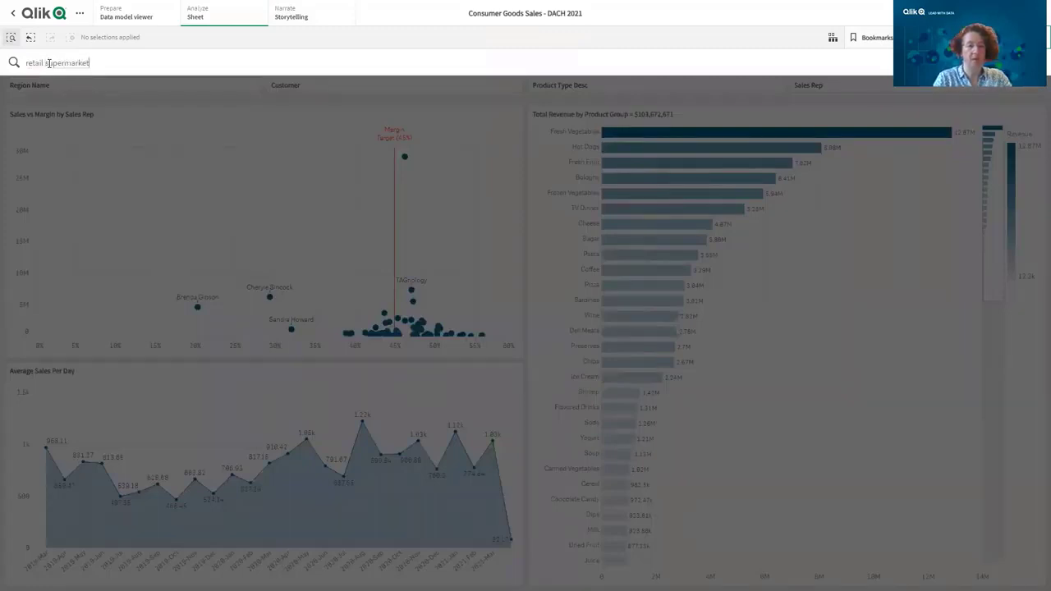
key("Return")
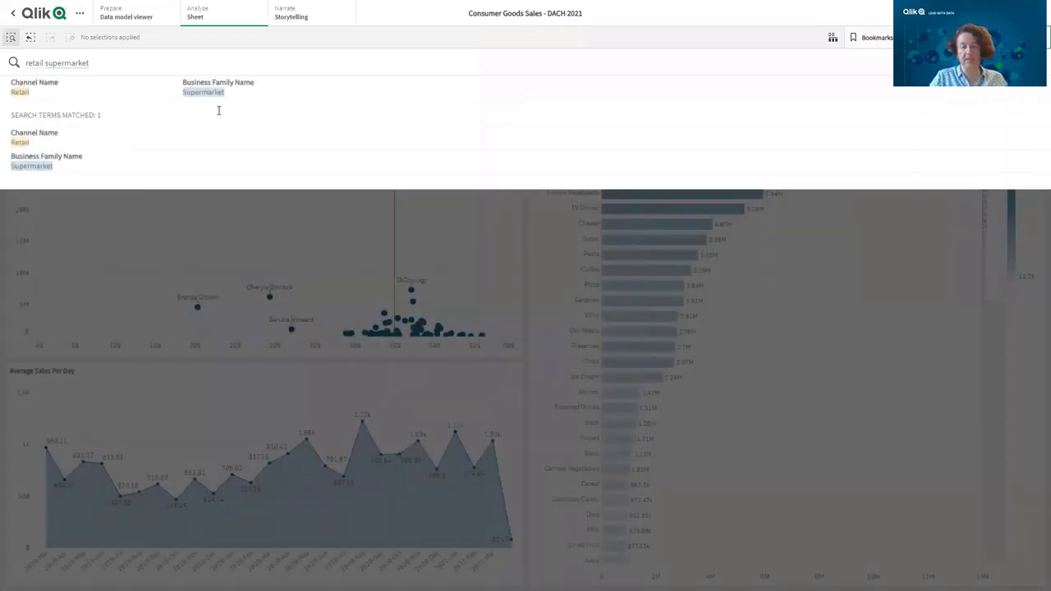
mouse_move(212, 114)
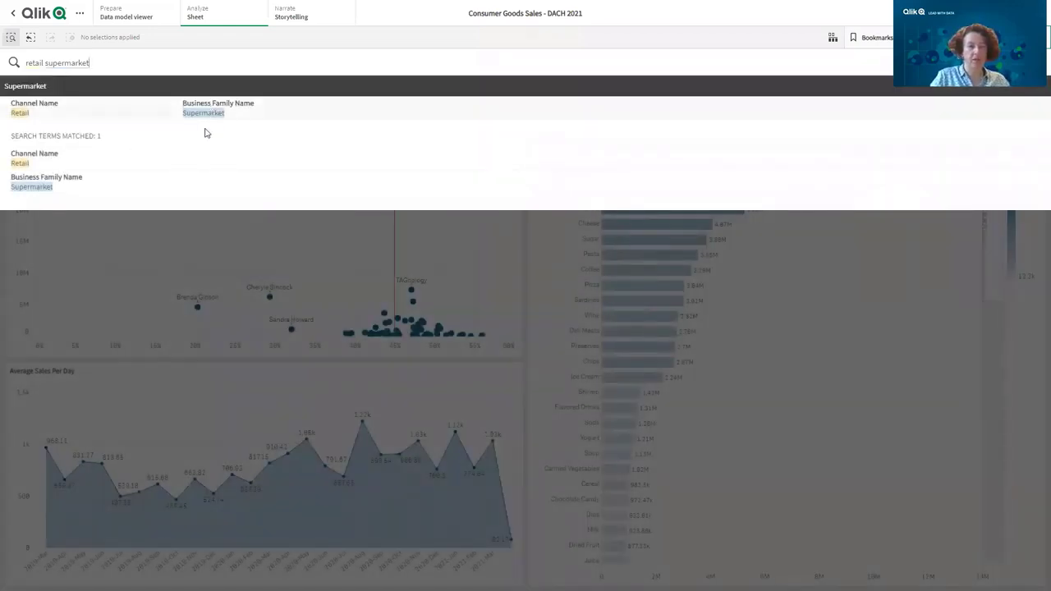
triple_click(115, 63)
key("BackSpace")
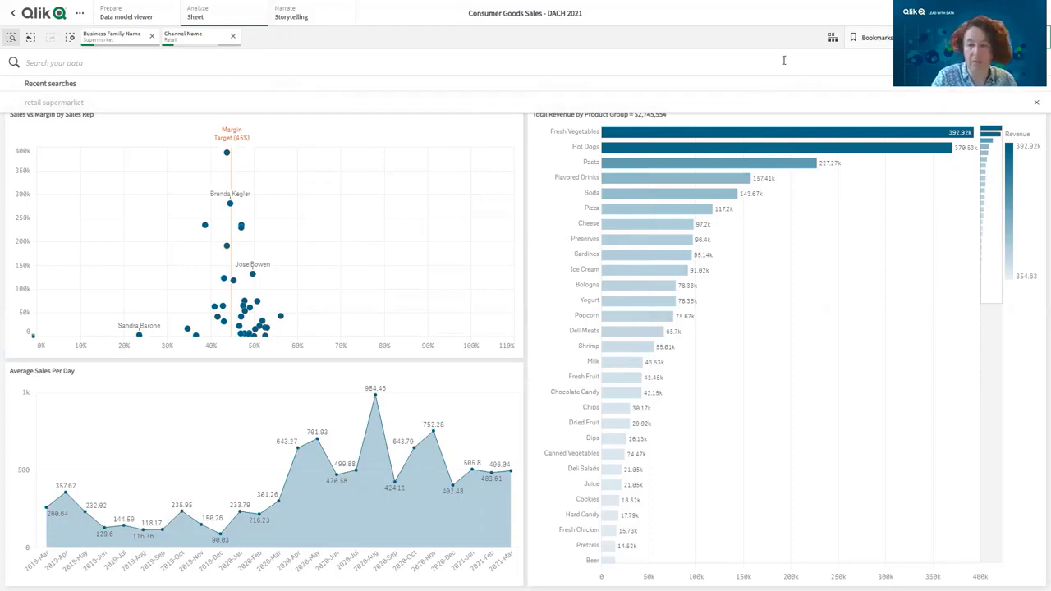
Step: Leave full-screen mode and shrink the browser window to phone width to examine the responsive Sales by Product sheet
key("F11")
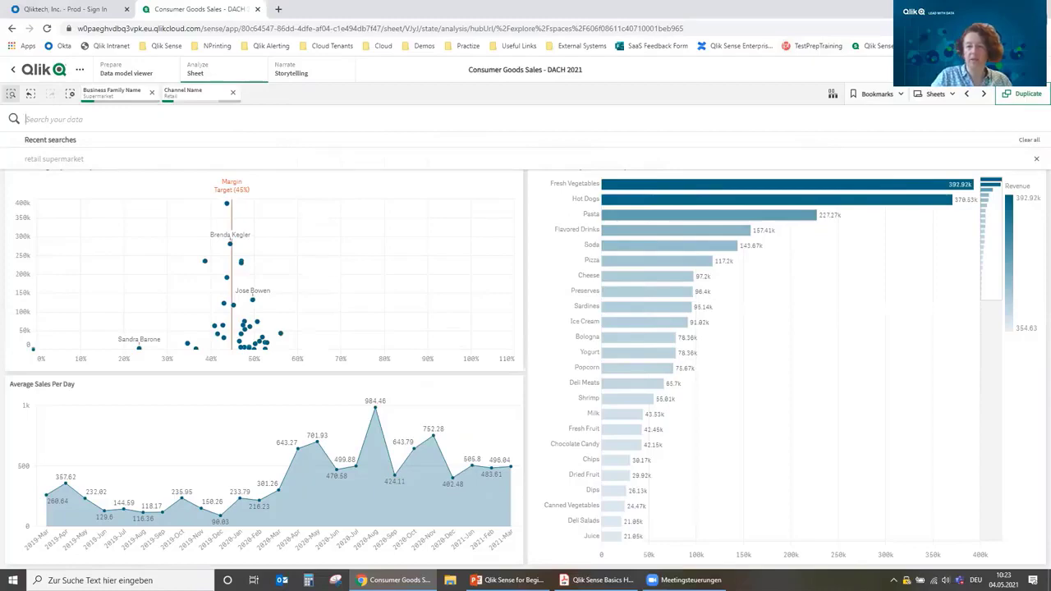
key("super+Down")
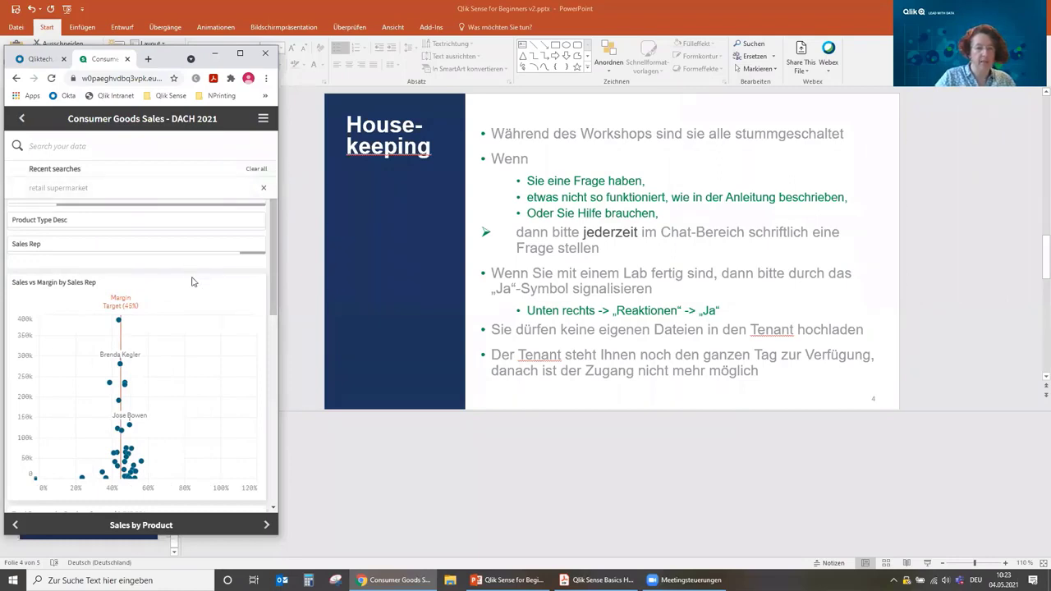
scroll(192, 281, "down", 8)
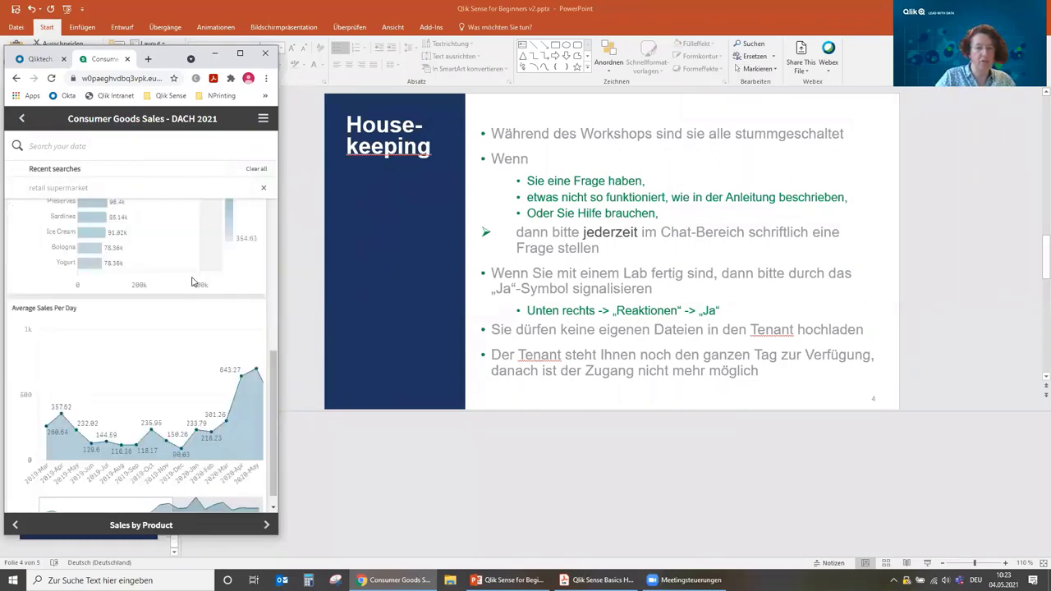
scroll(176, 331, "up", 8)
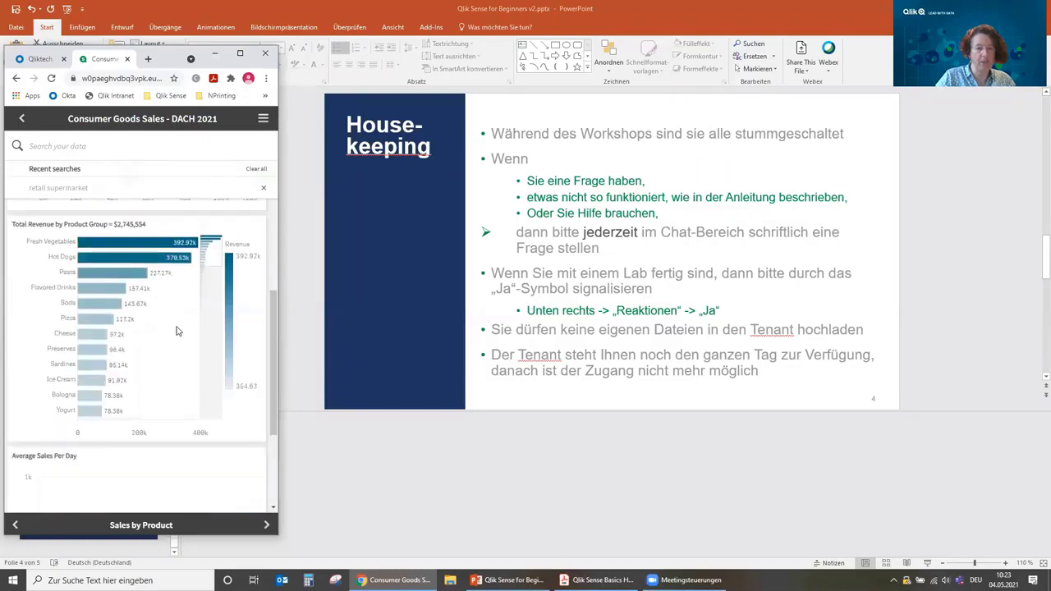
scroll(175, 328, "up", 1)
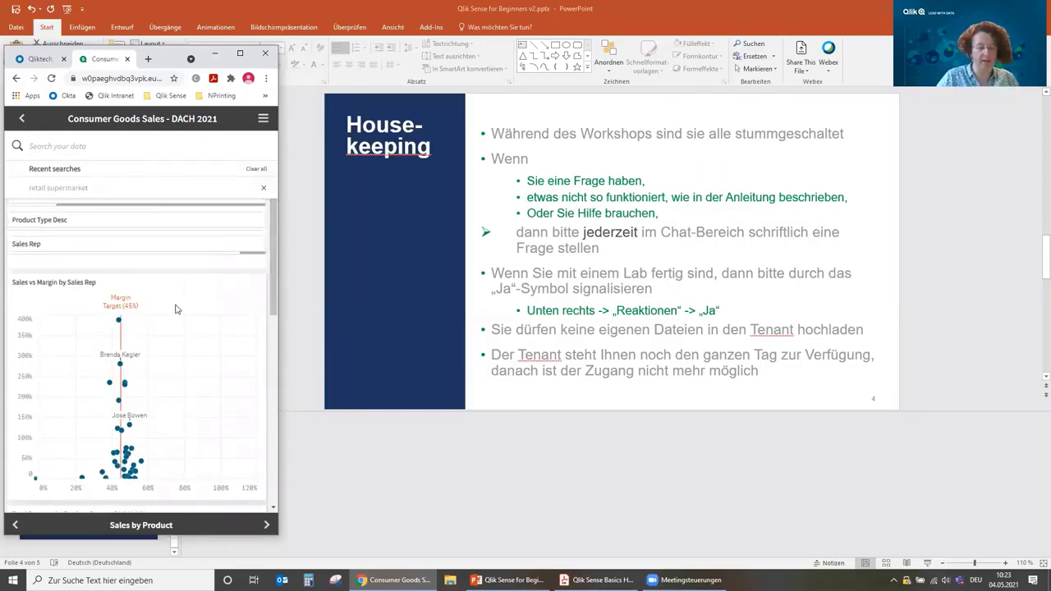
scroll(174, 309, "down", 8)
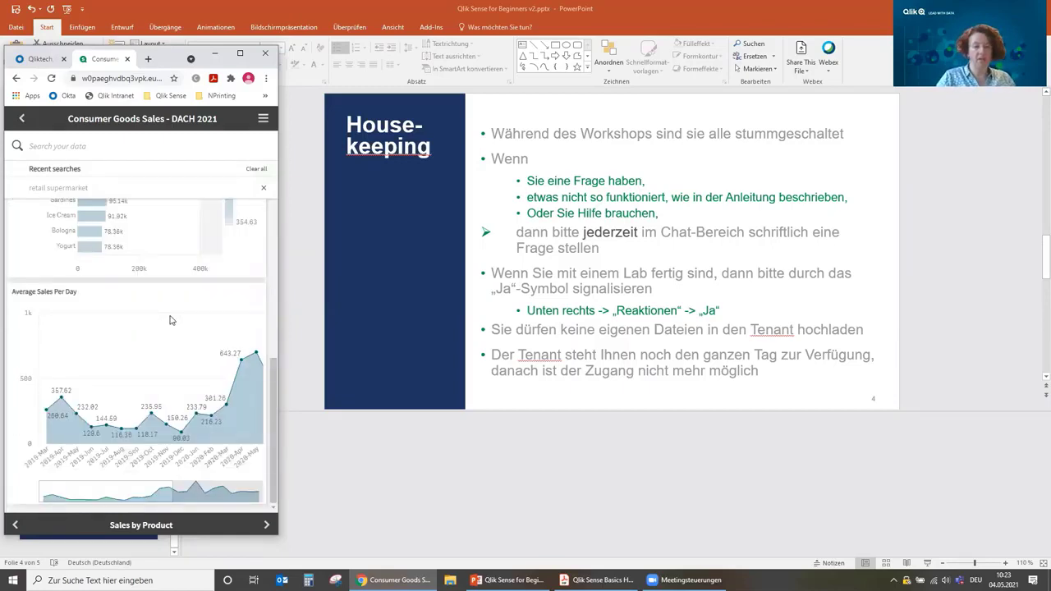
Step: Restore the Sales by Product sheet to a maximized full-screen browser window and clear all selections
scroll(175, 309, "up", 10)
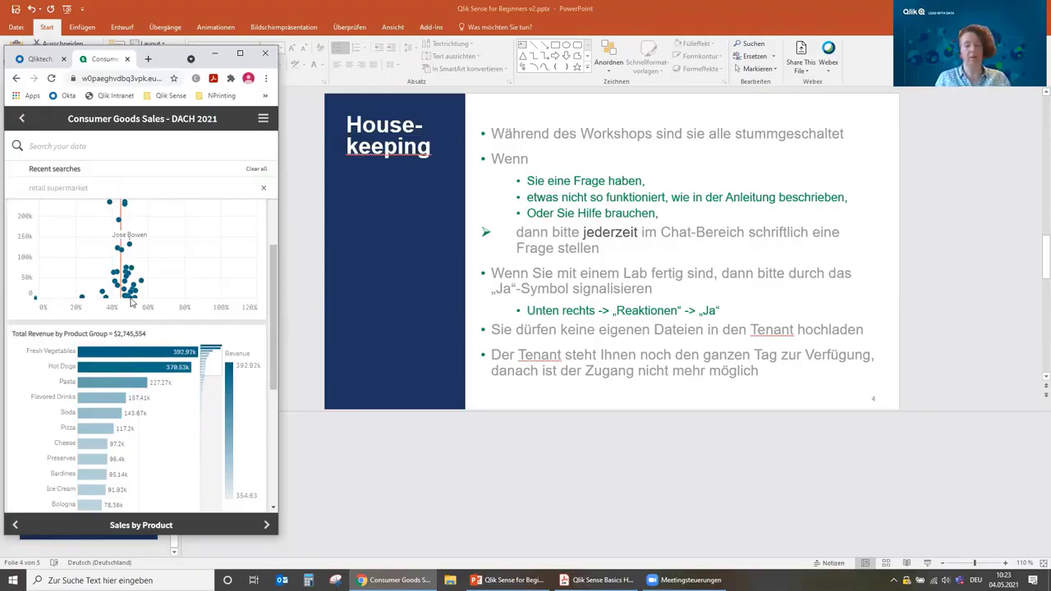
left_click(248, 58)
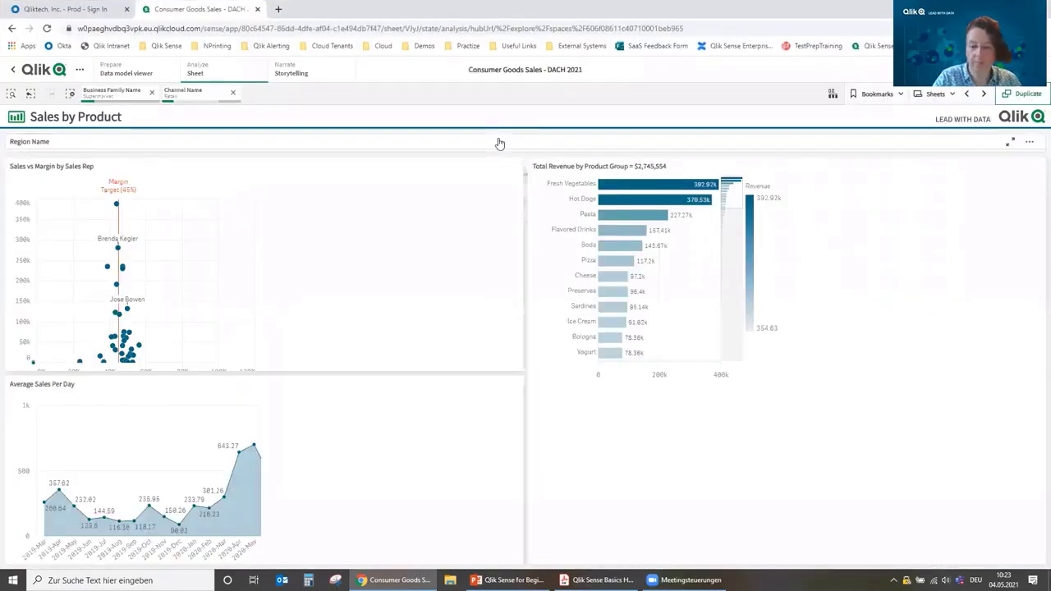
key("F11")
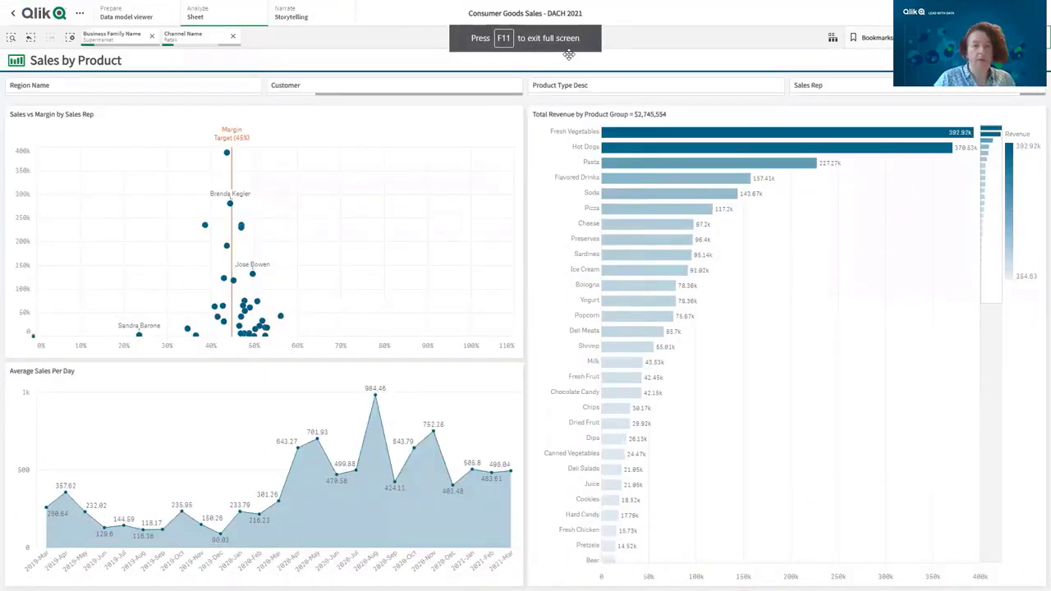
left_click(70, 38)
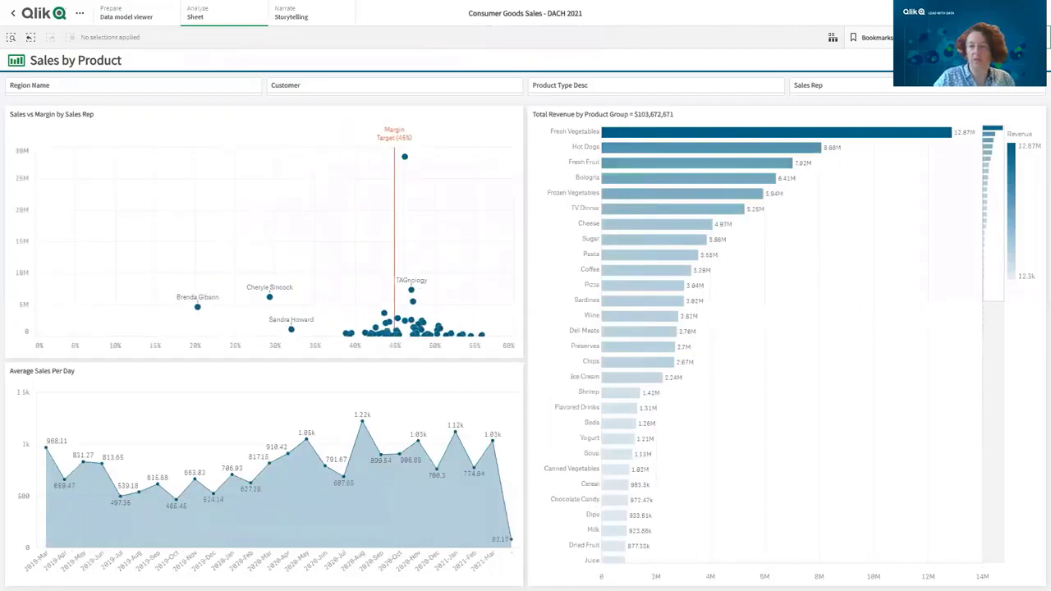
Step: Switch to the Executive Dashboard sheet and select 2019-Aug to 2019-Oct on the Avg Margin % Over Time chart's axis
key("ctrl+Left")
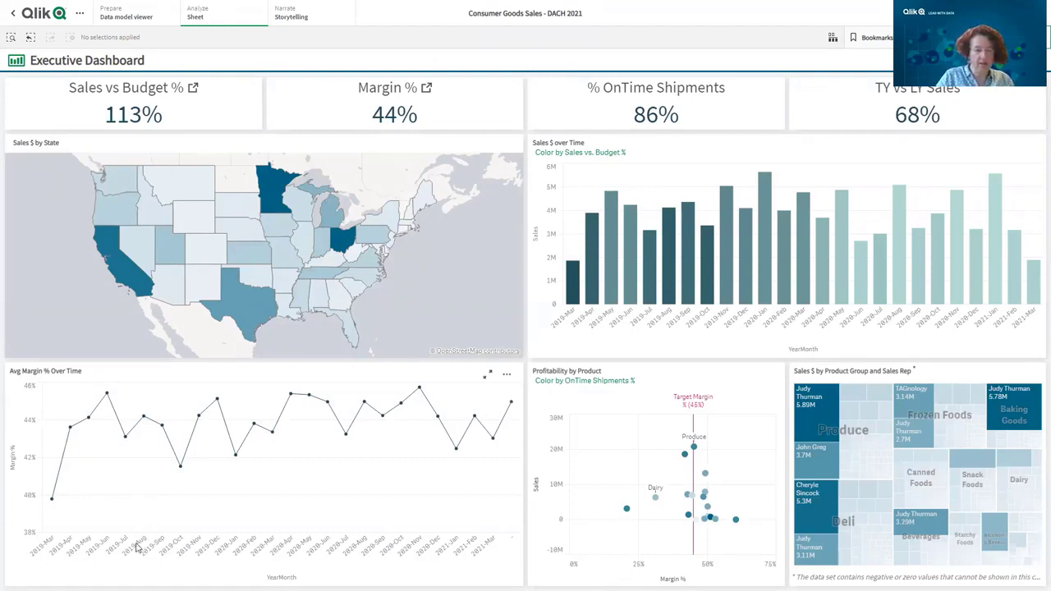
mouse_move(136, 548)
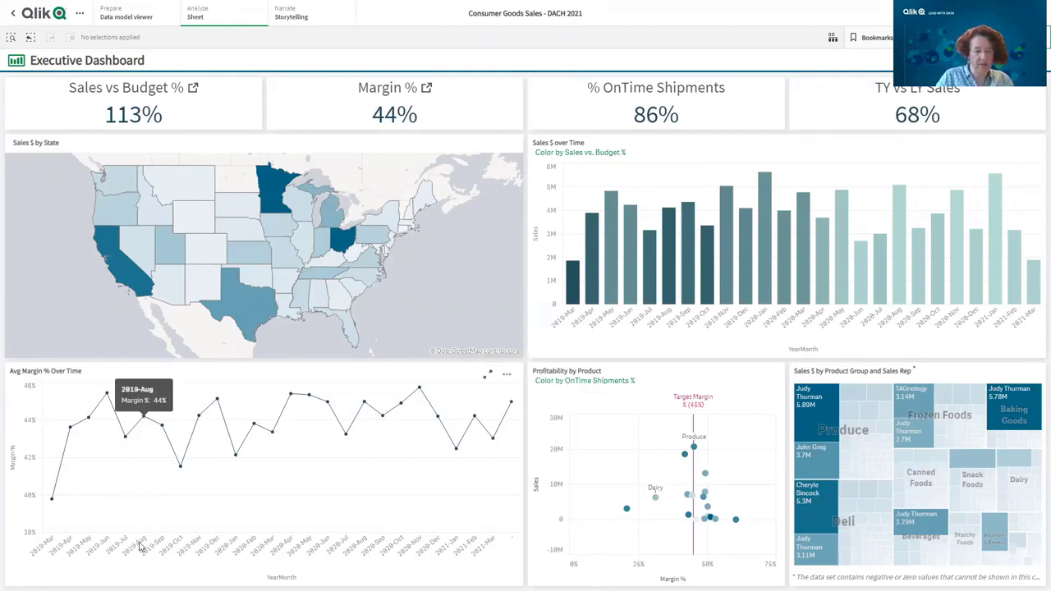
left_click_drag(139, 546, 191, 556)
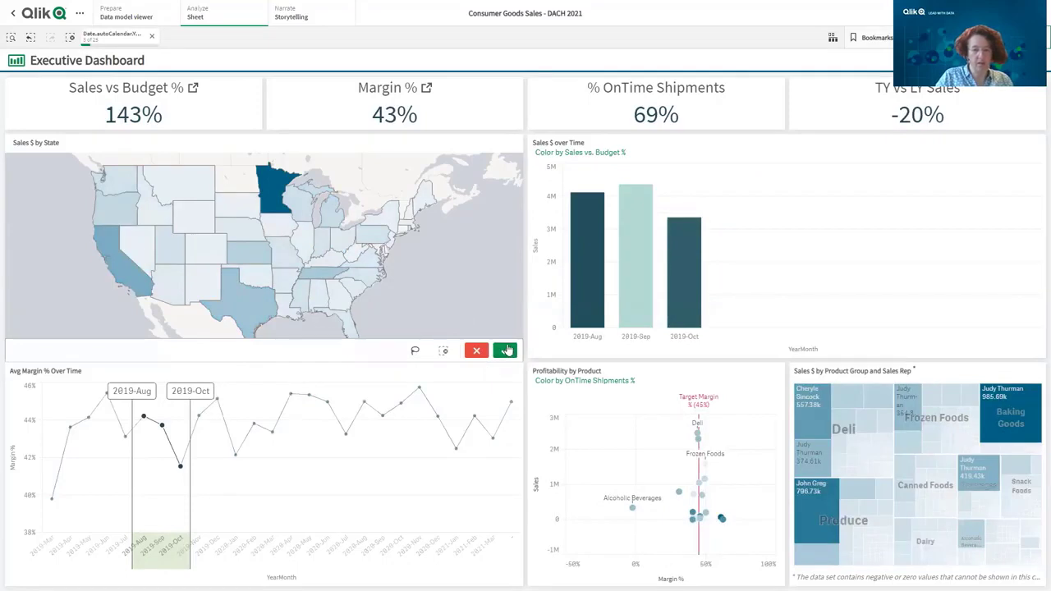
left_click(505, 351)
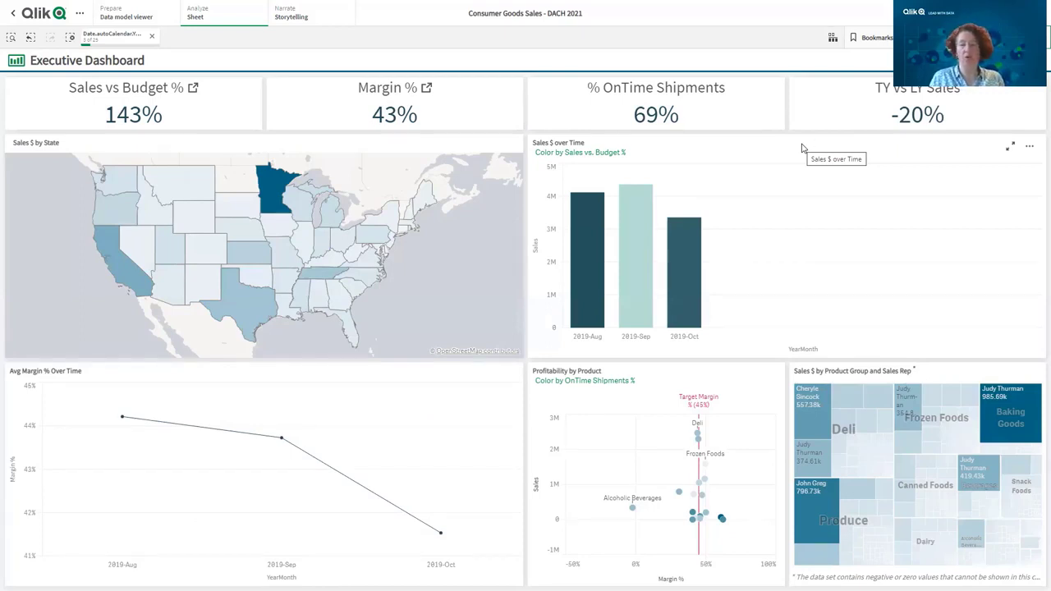
Step: Generate insights for the current selection in the selections tool and set the analyzed measure to Sales
left_click(832, 39)
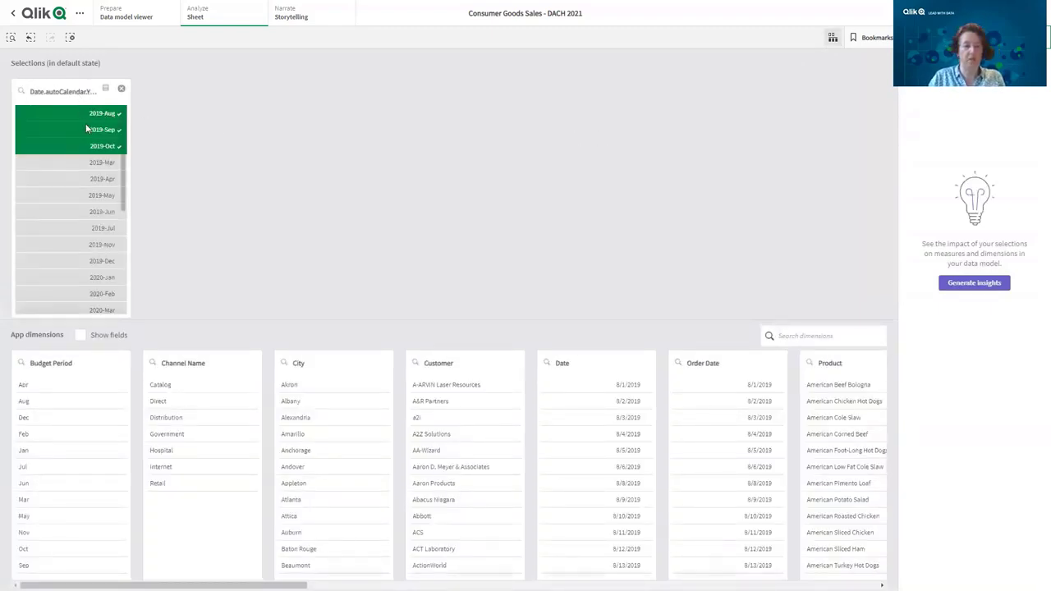
left_click(978, 284)
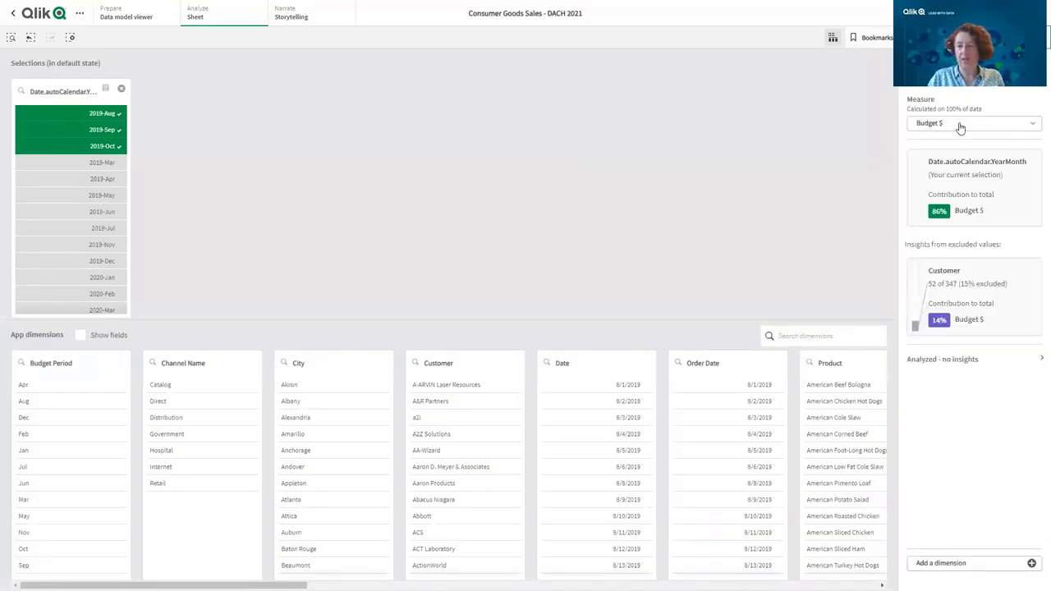
left_click(959, 124)
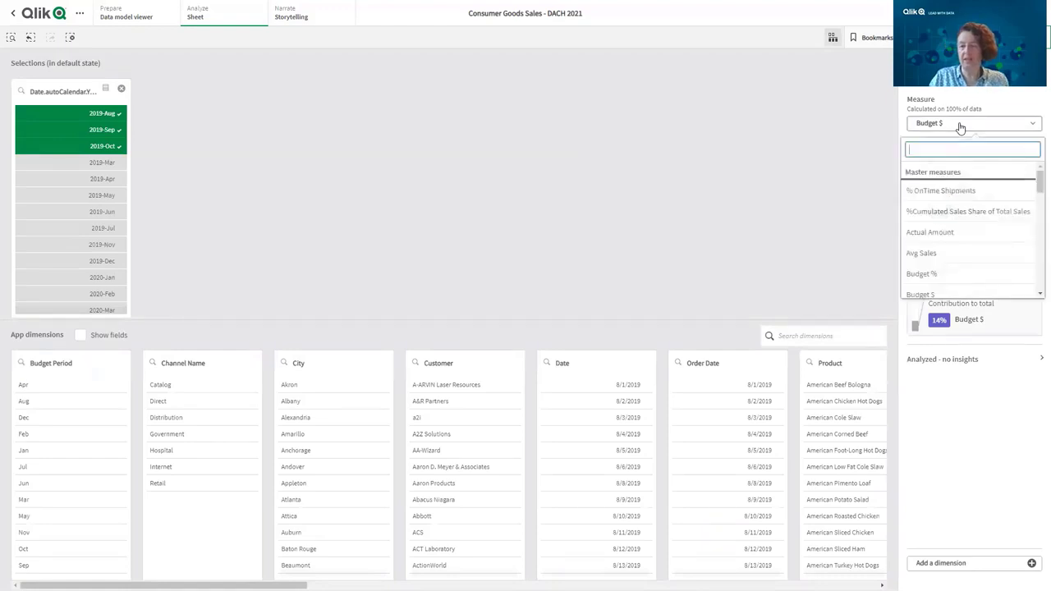
type("sales")
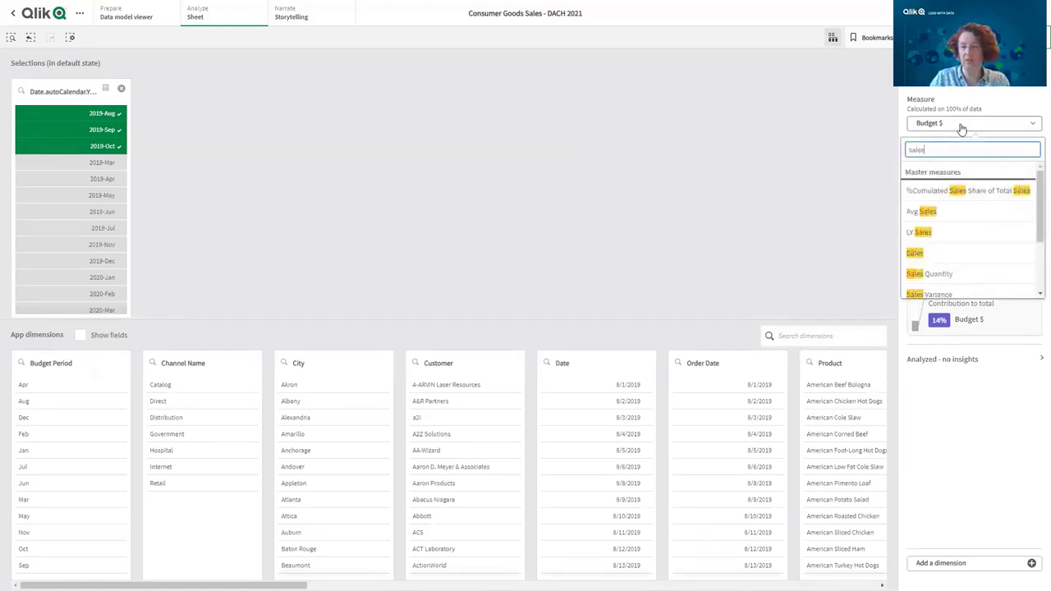
left_click(923, 255)
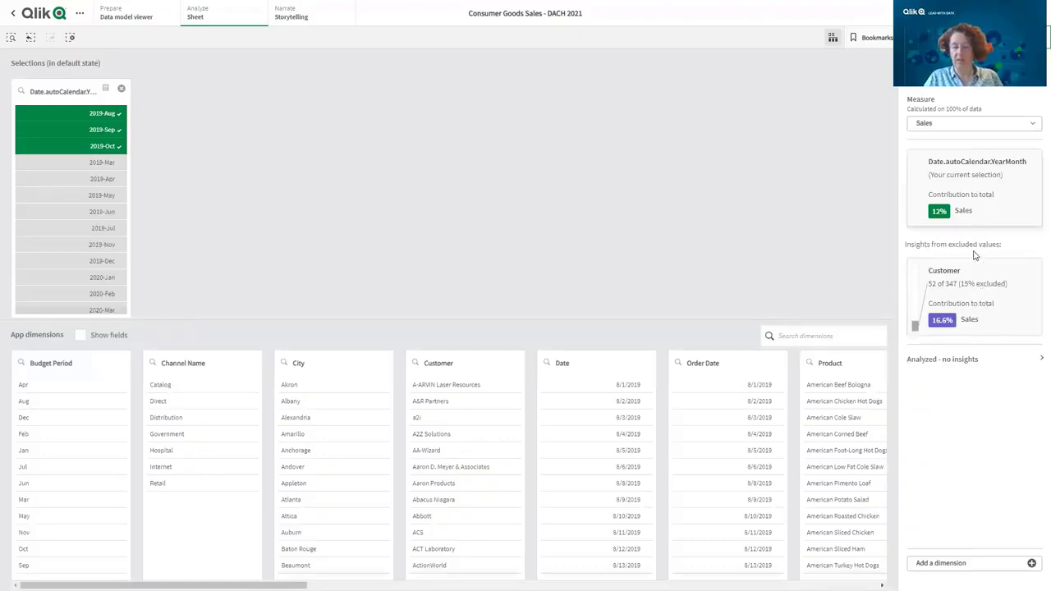
Step: Review the Customer contribution to Sales, including the data table of excluded values, and select the excluded customers
left_click(962, 309)
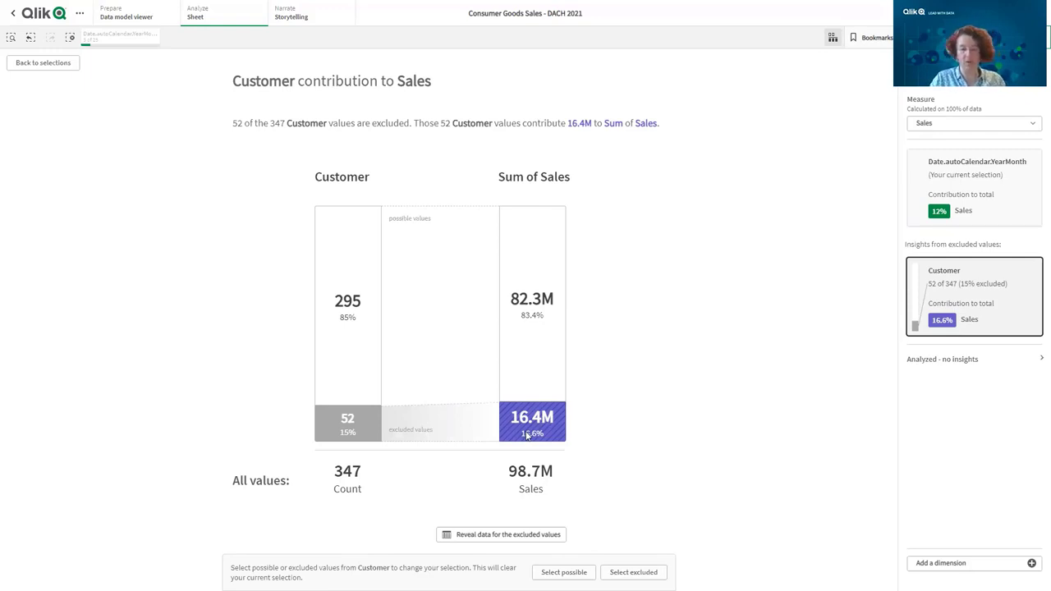
left_click(507, 535)
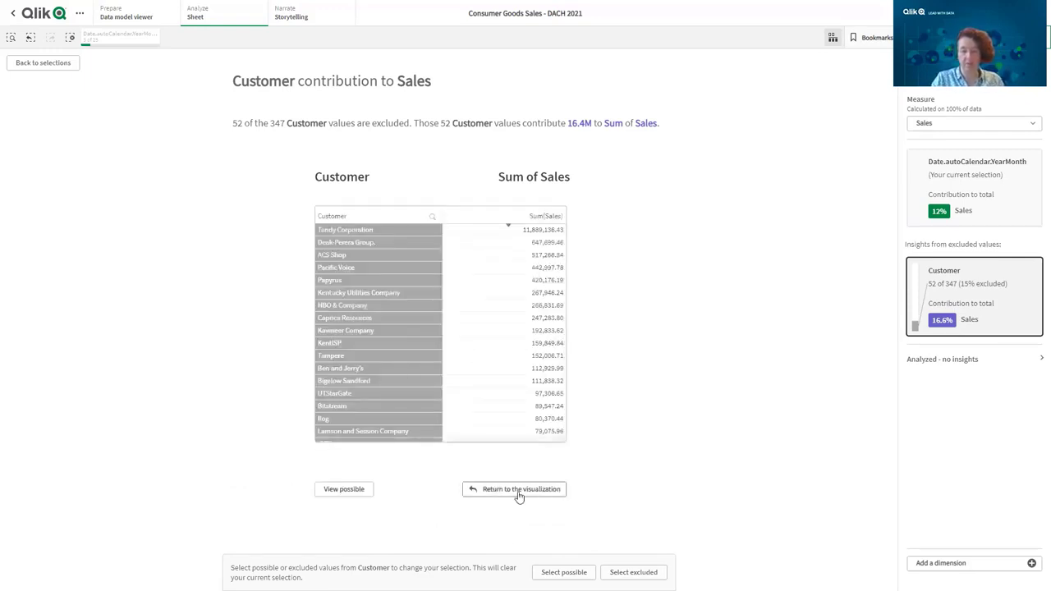
left_click(519, 492)
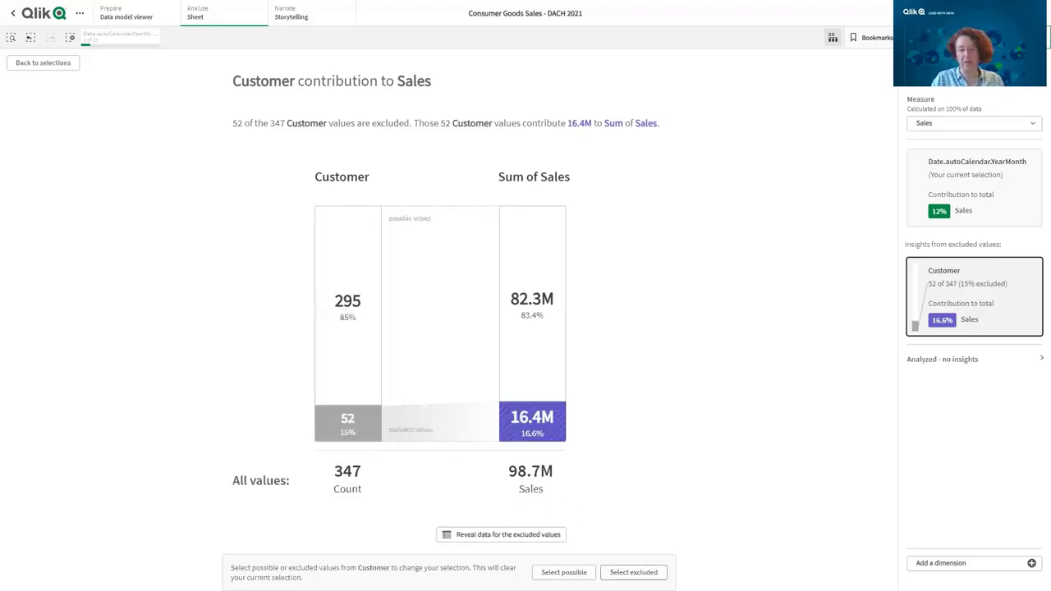
left_click(633, 572)
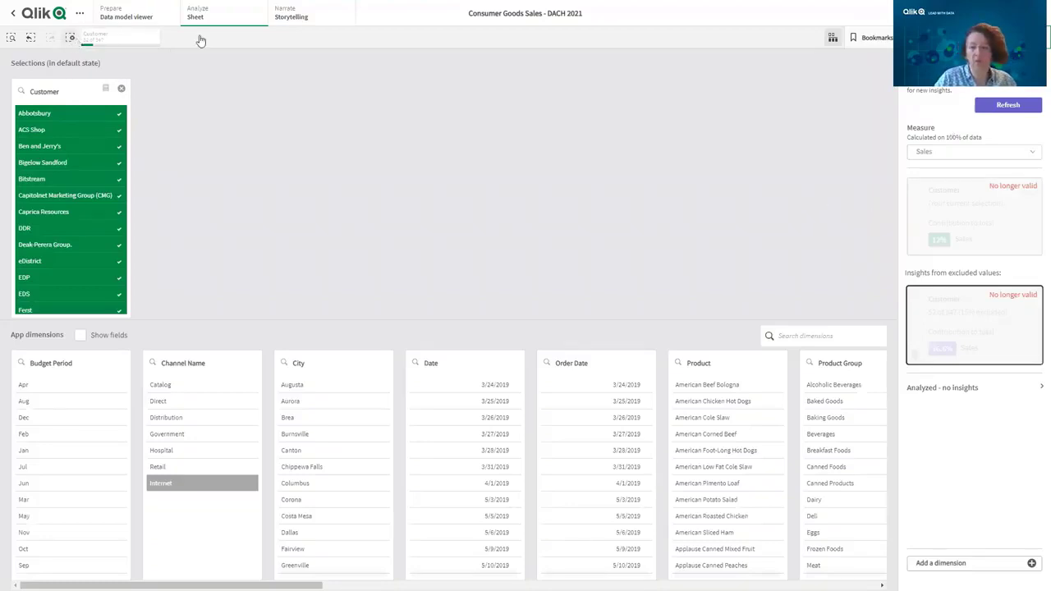
Step: Clear all selections and return from the selections tool to the Executive Dashboard sheet
key("ctrl+shift+d")
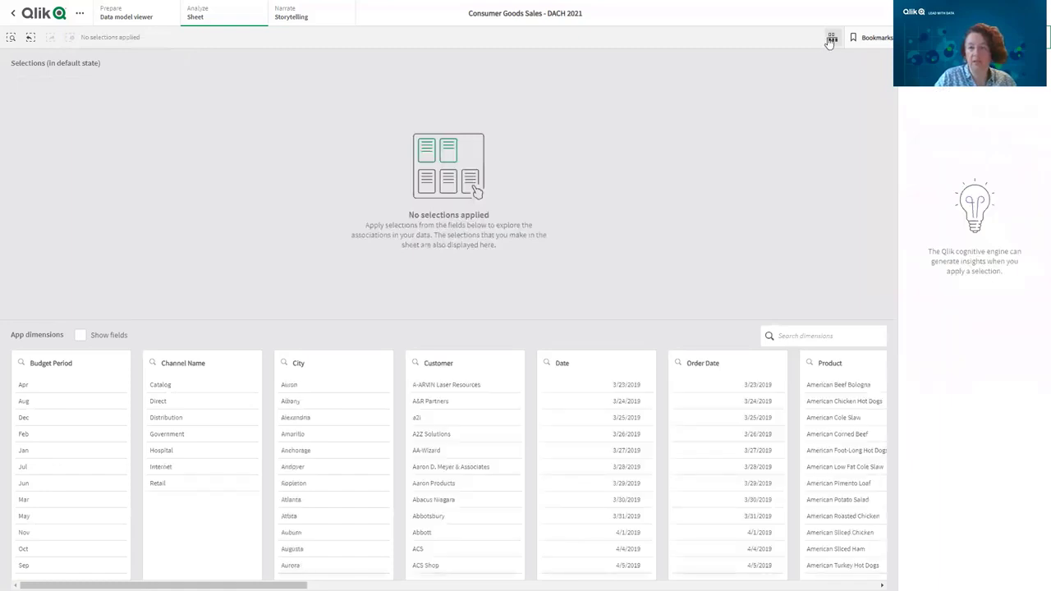
left_click(831, 39)
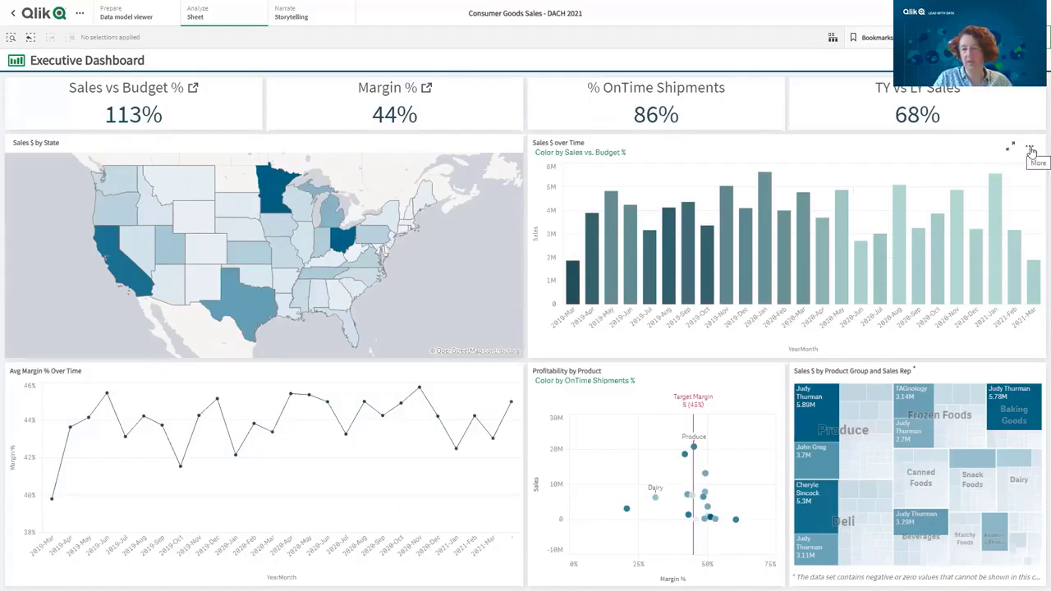
Step: Display the Sales $ over Time bar chart in full screen
right_click(848, 175)
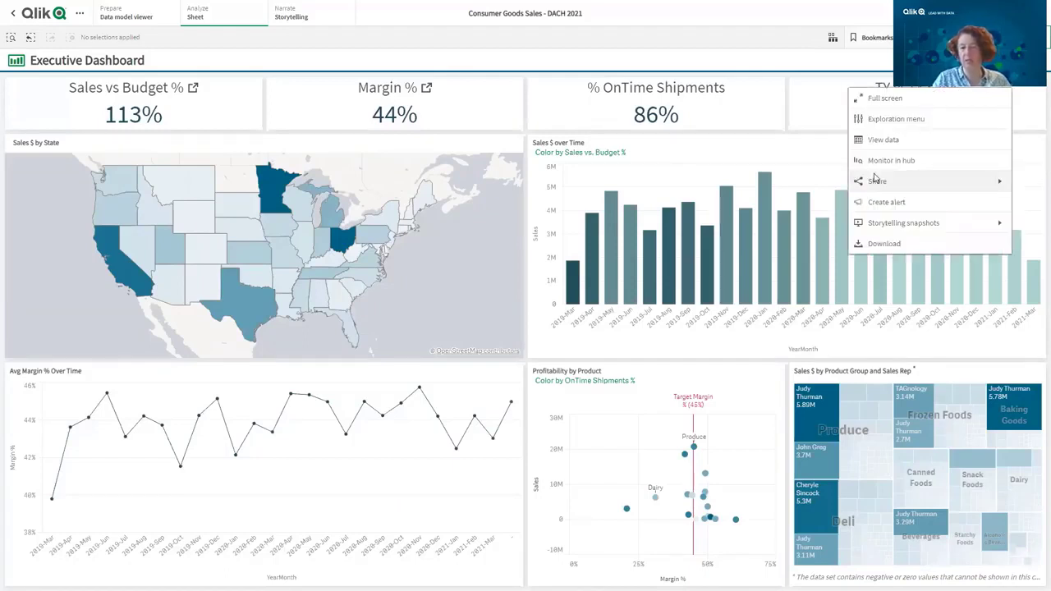
left_click(877, 99)
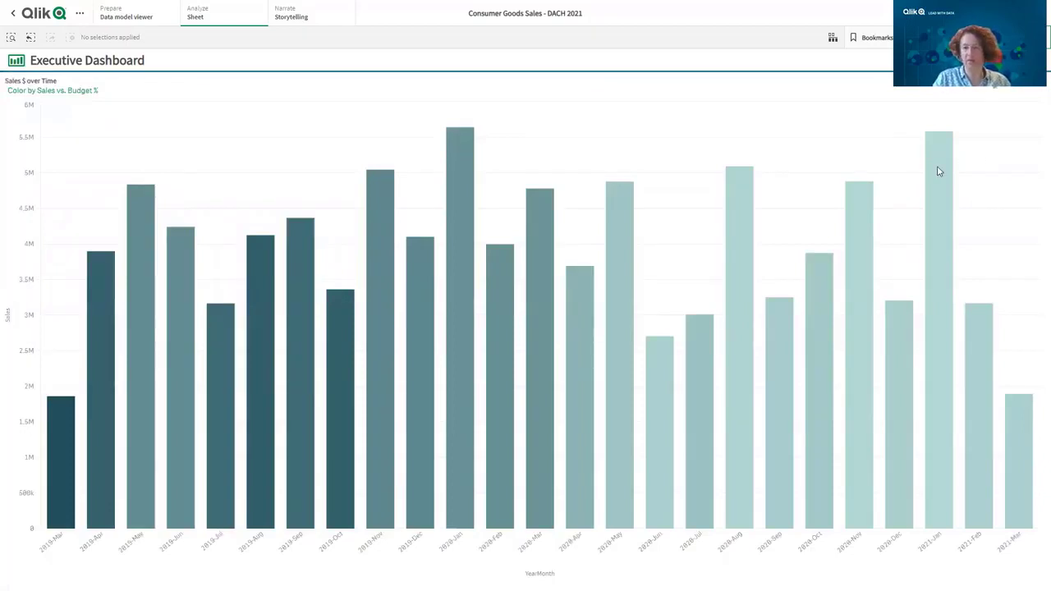
Step: Try sorting the bars by Sales and showing them horizontally, view the color options, and discard the exploration changes
right_click(825, 146)
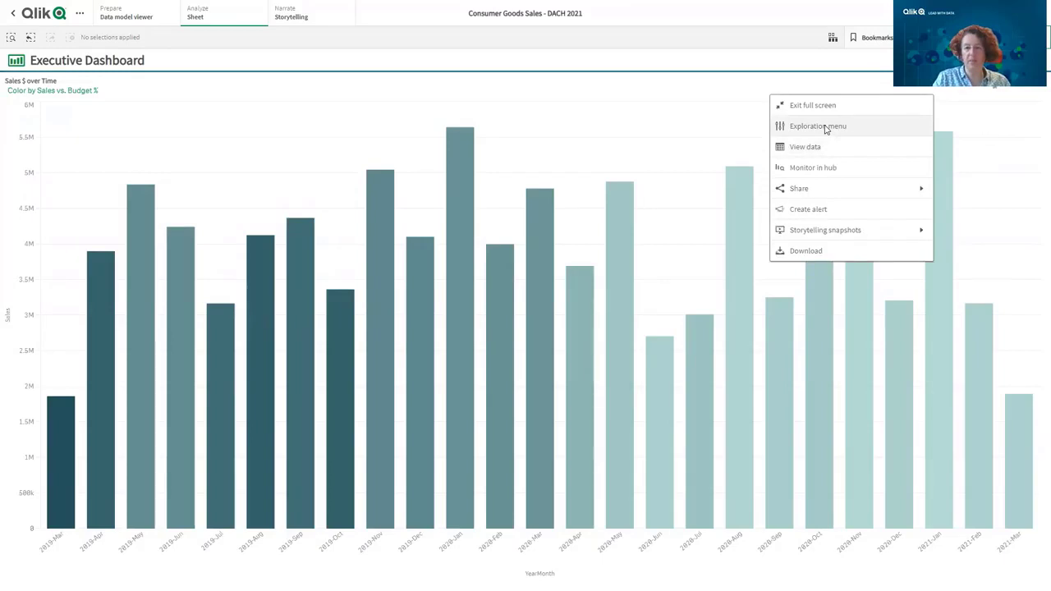
left_click(826, 126)
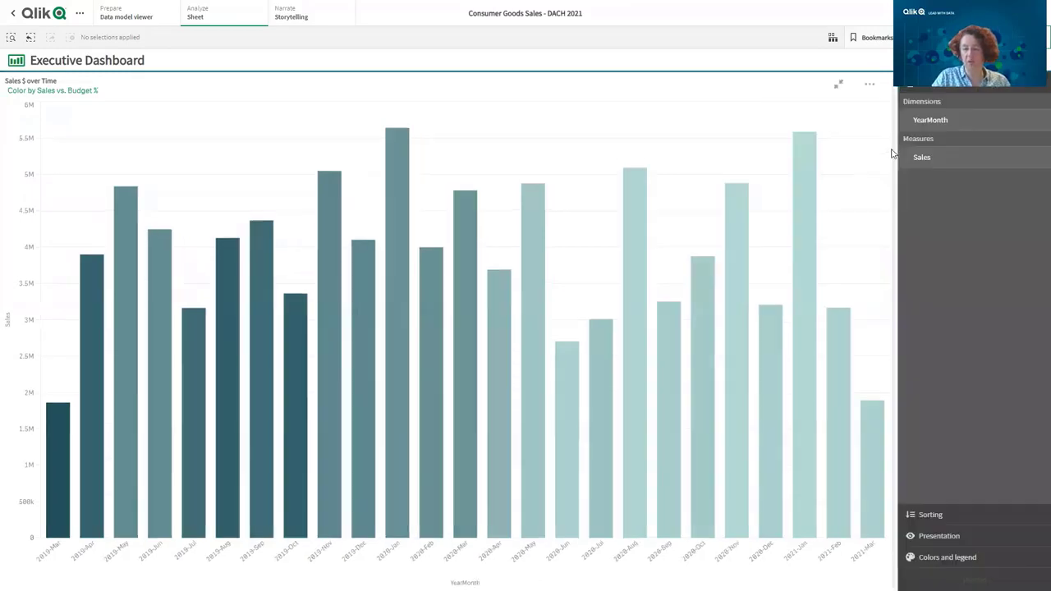
left_click(930, 514)
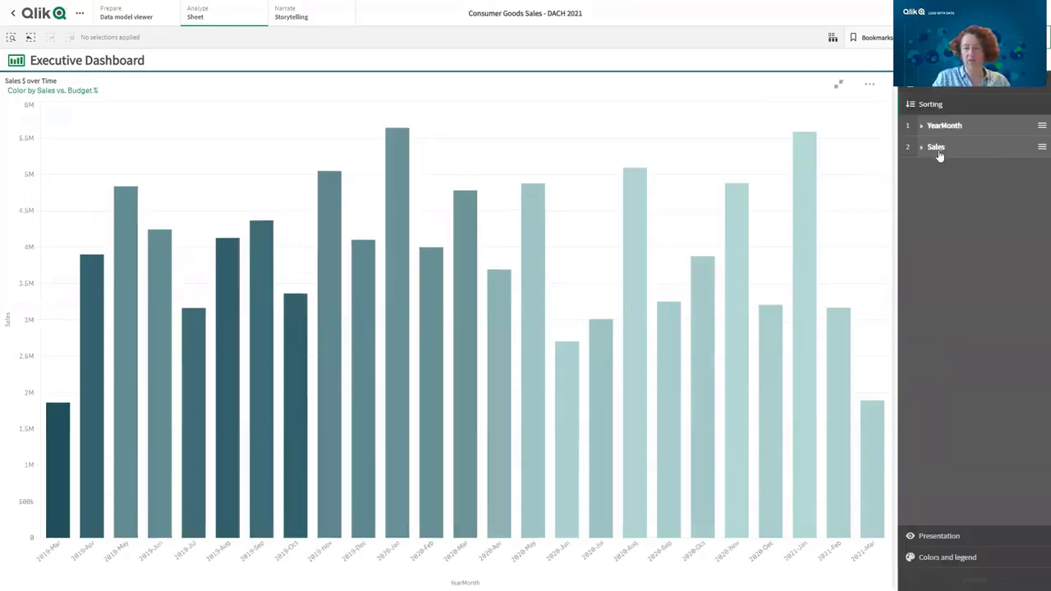
left_click_drag(937, 149, 940, 126)
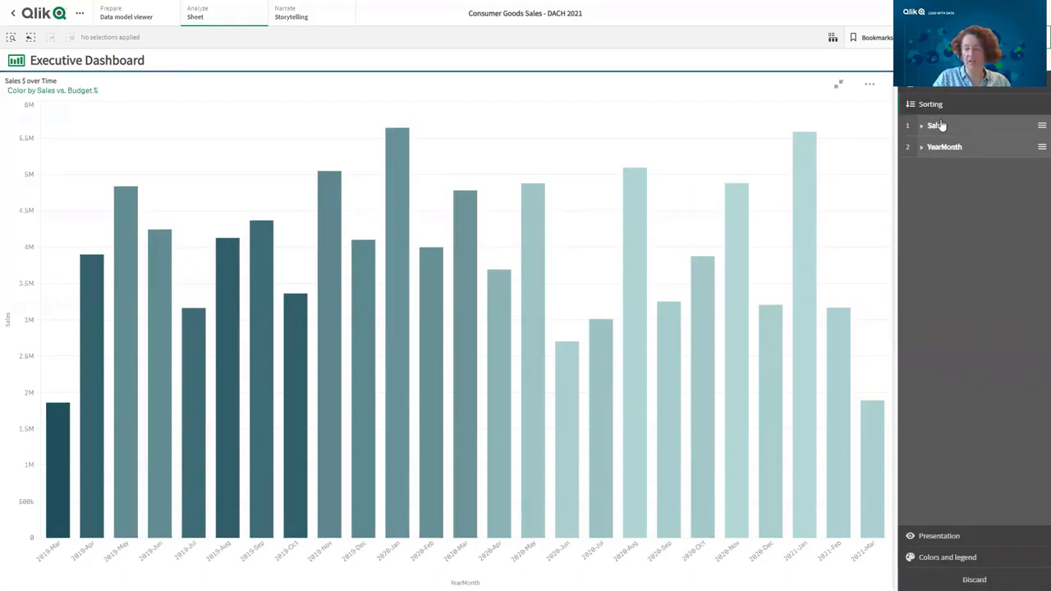
left_click(938, 535)
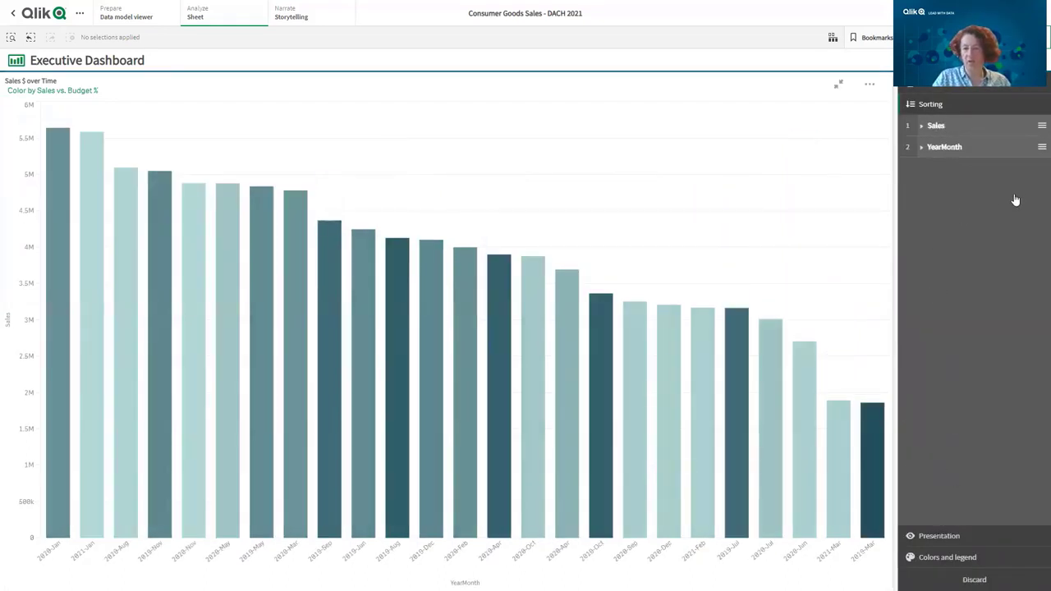
left_click(1014, 195)
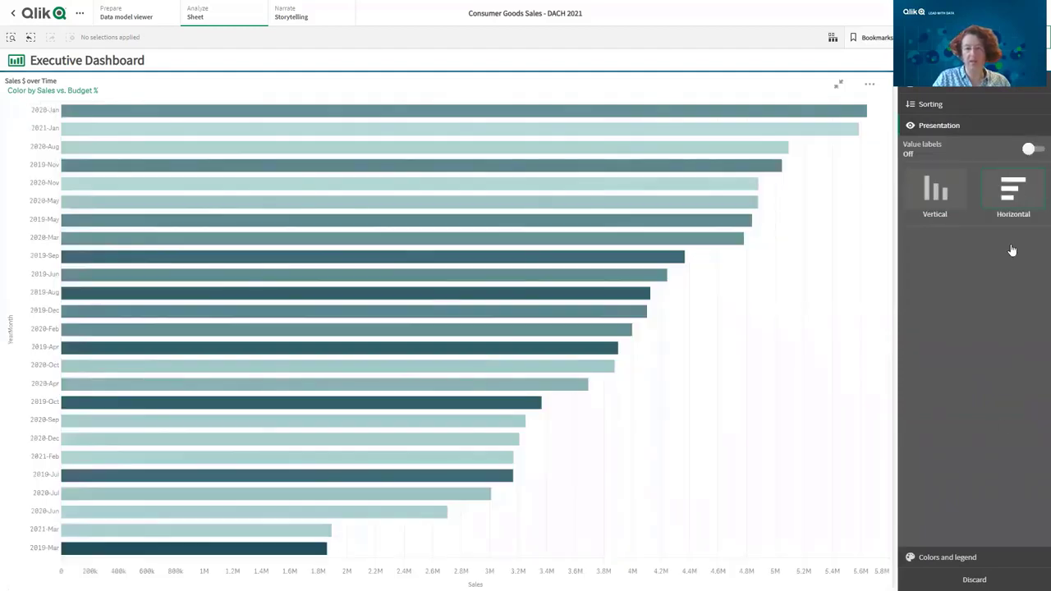
left_click(941, 558)
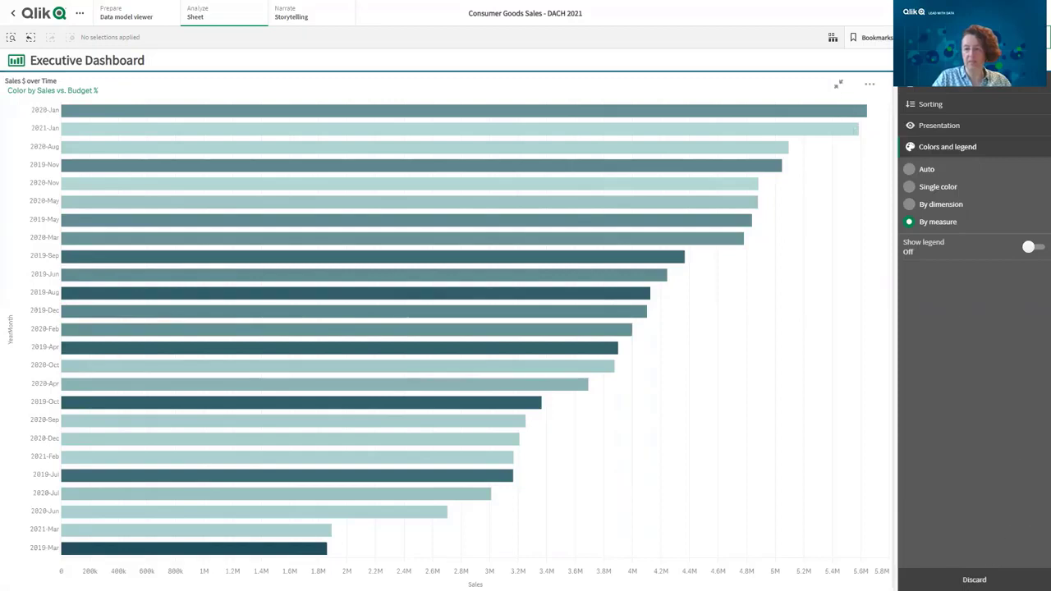
left_click(977, 579)
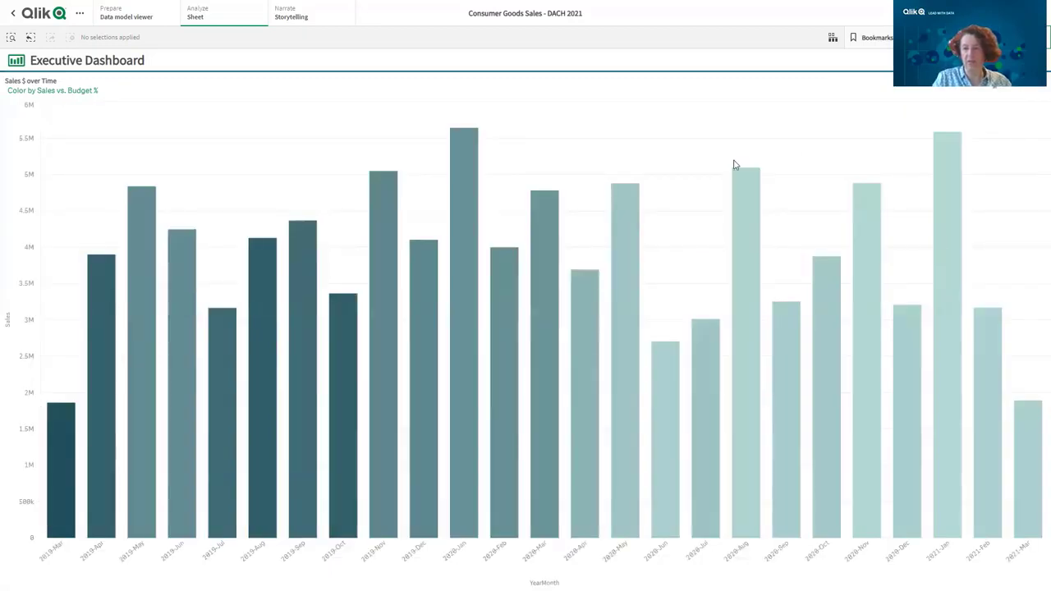
Step: View the data table behind the Sales $ over Time chart and return to the chart view
right_click(775, 158)
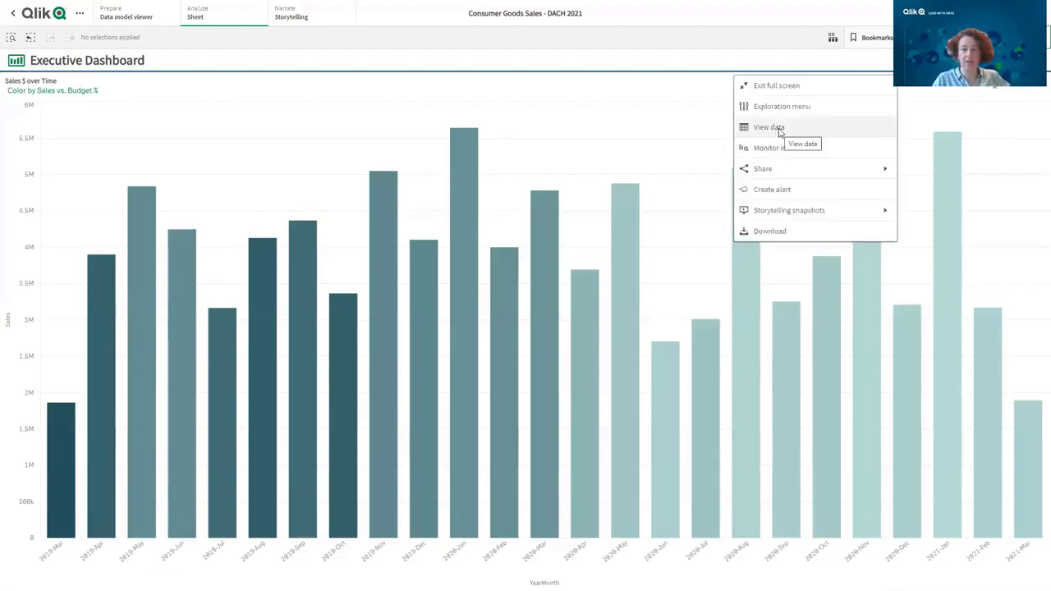
left_click(768, 128)
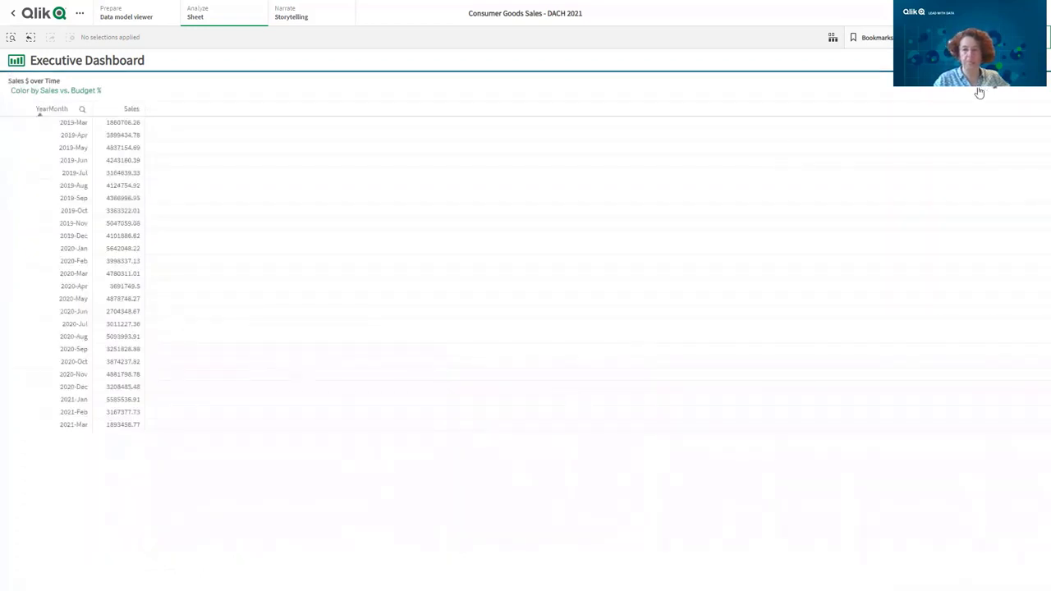
right_click(694, 173)
left_click(706, 183)
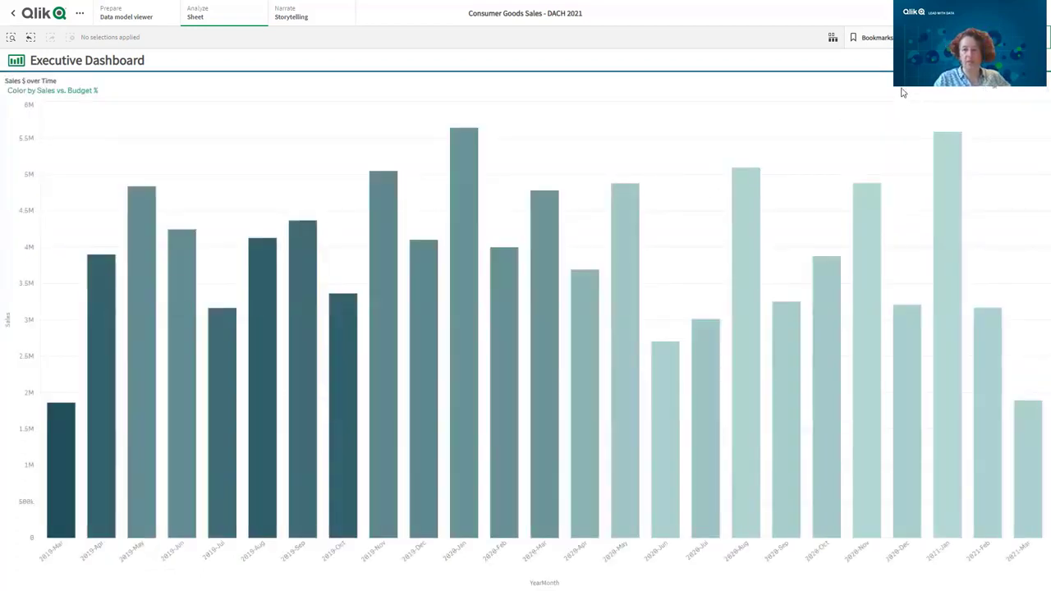
Step: Show the sharing options for the Sales $ over Time chart, preview sharing it as an image, and close the preview without sharing
right_click(683, 141)
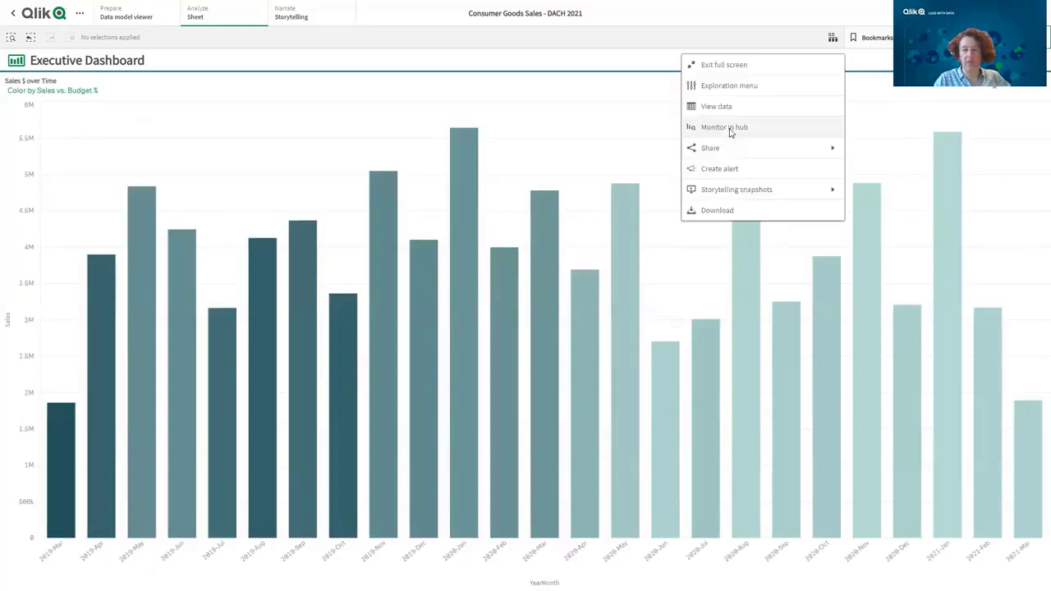
left_click(731, 130)
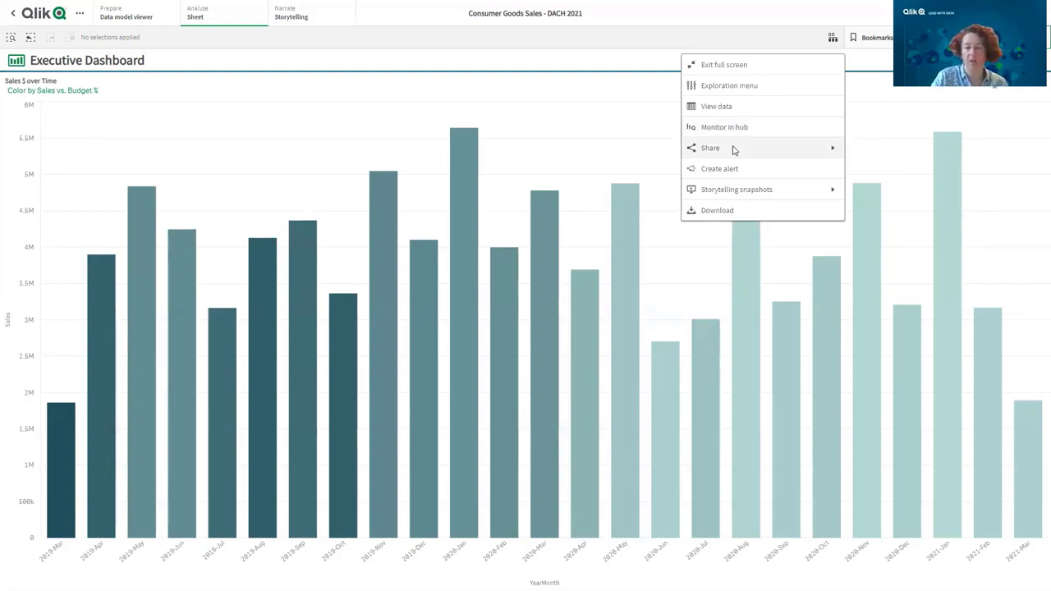
left_click(734, 148)
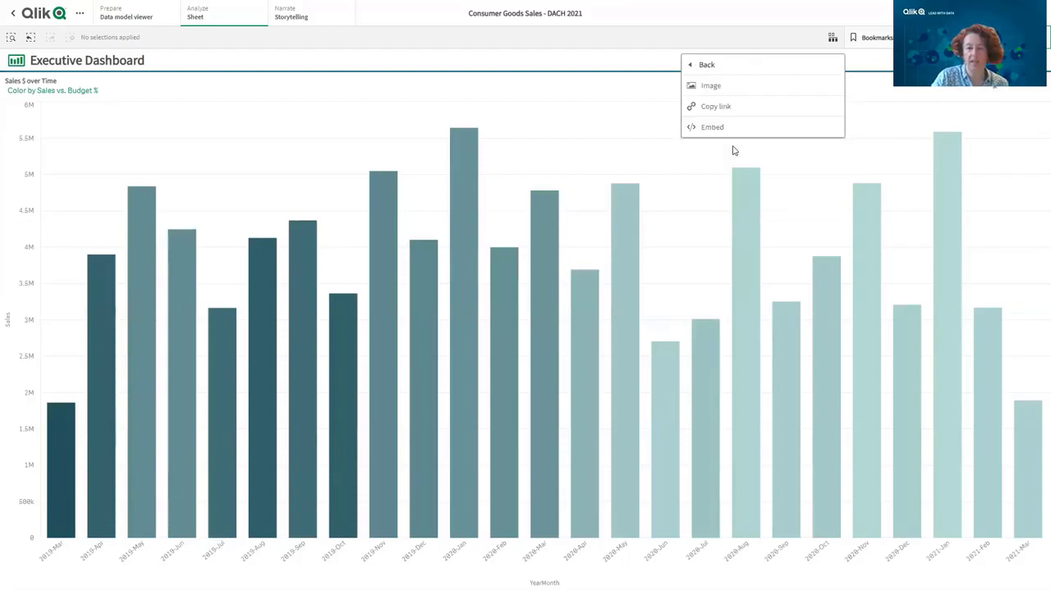
left_click(720, 87)
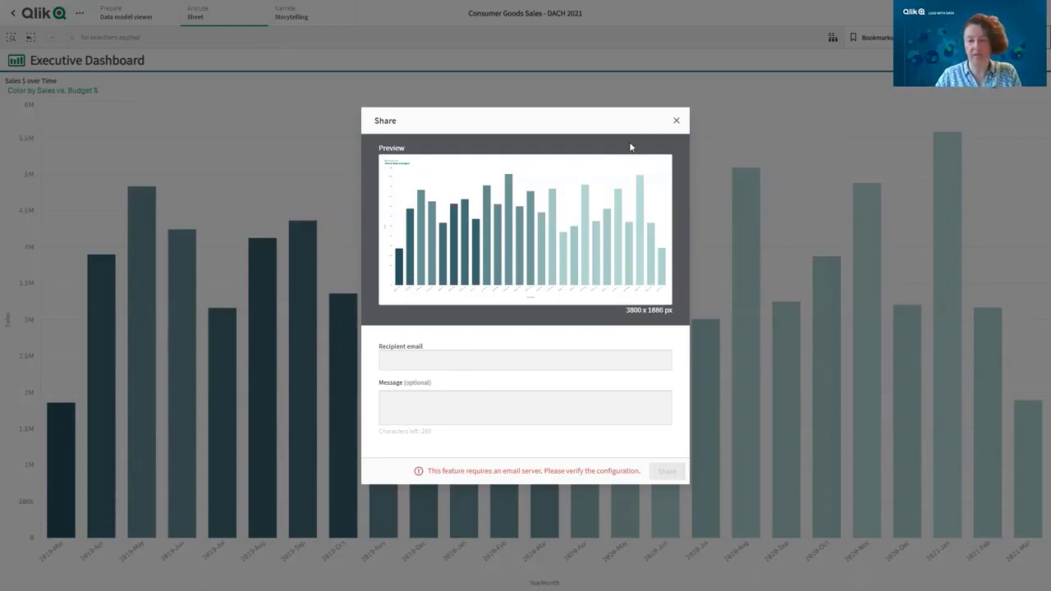
left_click(676, 121)
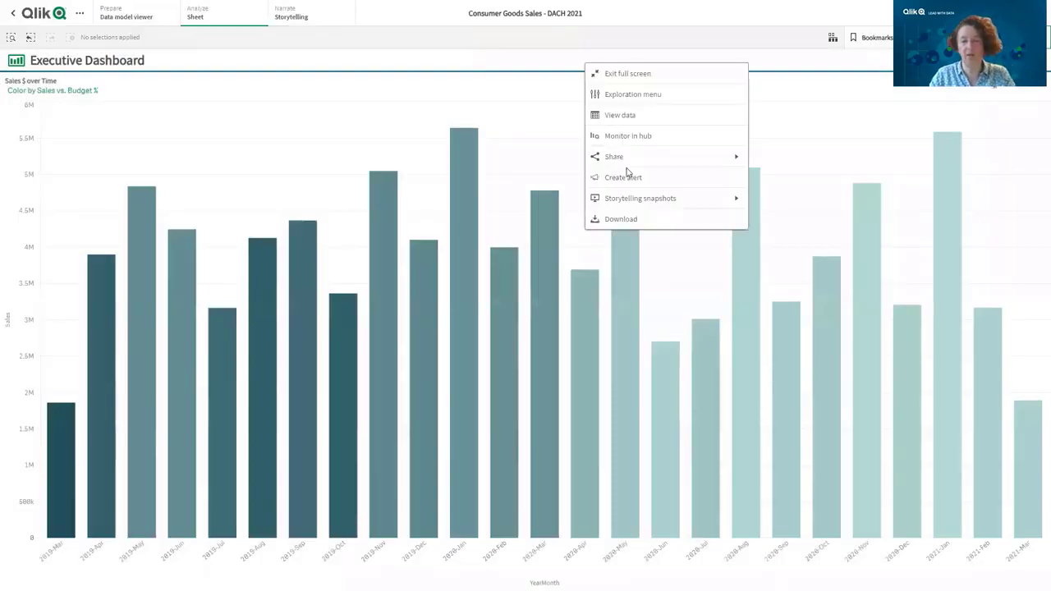
Step: Review the Image and Data download options for the Sales $ over Time chart, then close them without downloading and leave the chart
left_click(642, 221)
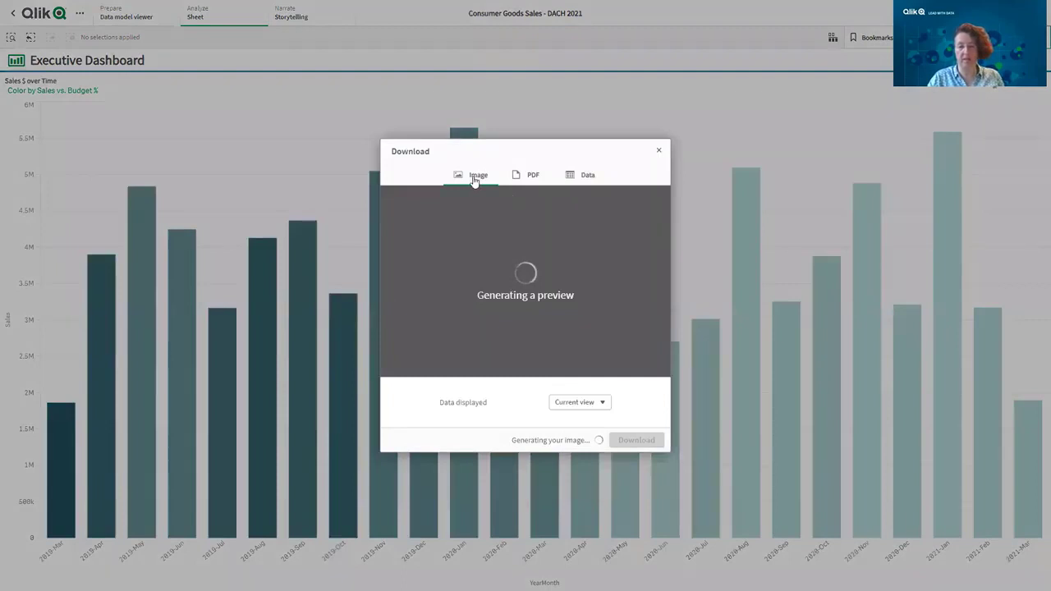
left_click(582, 176)
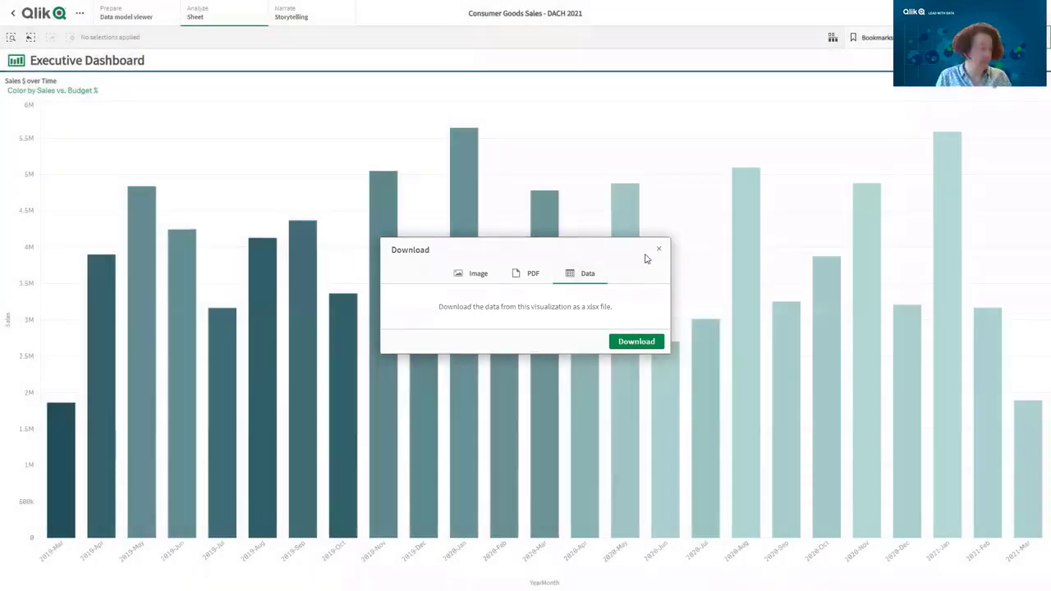
key("Escape")
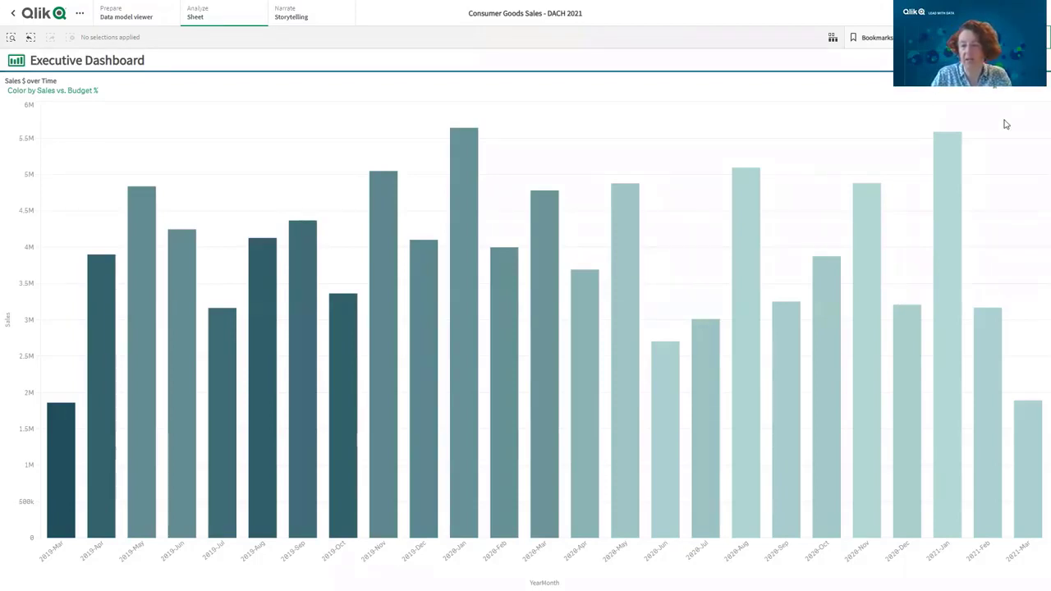
key("Escape")
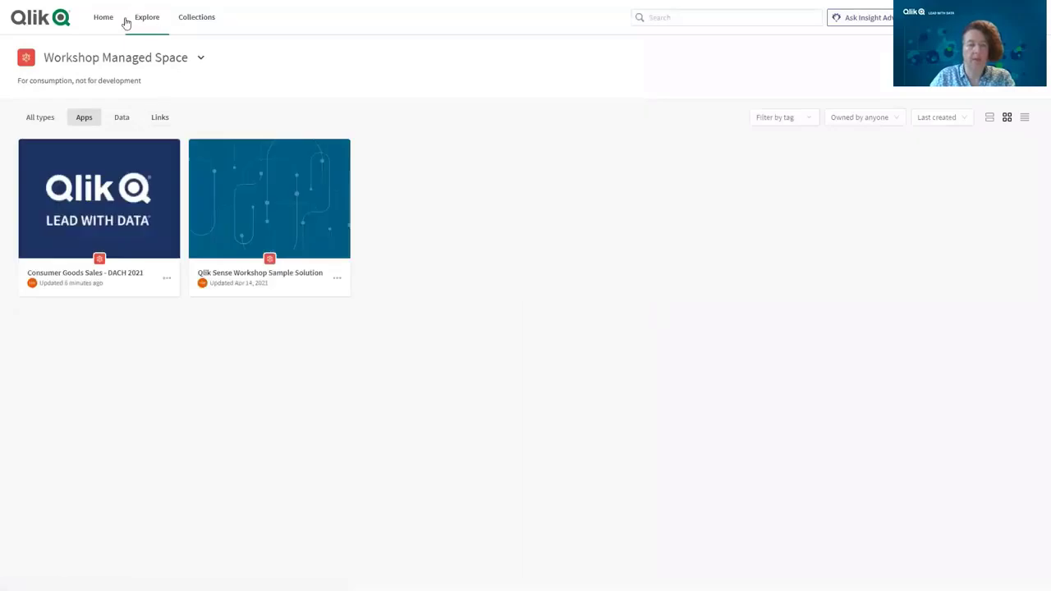
Step: View the hub's home page, return to the Workshop Managed Space, and look at the list of personal, shared and managed spaces
left_click(96, 18)
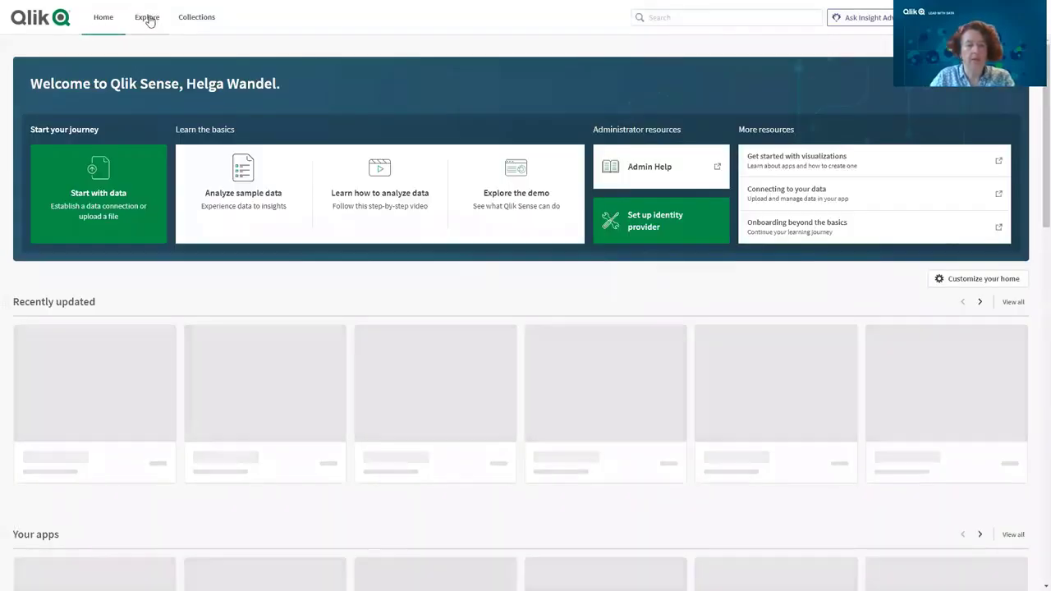
left_click(148, 17)
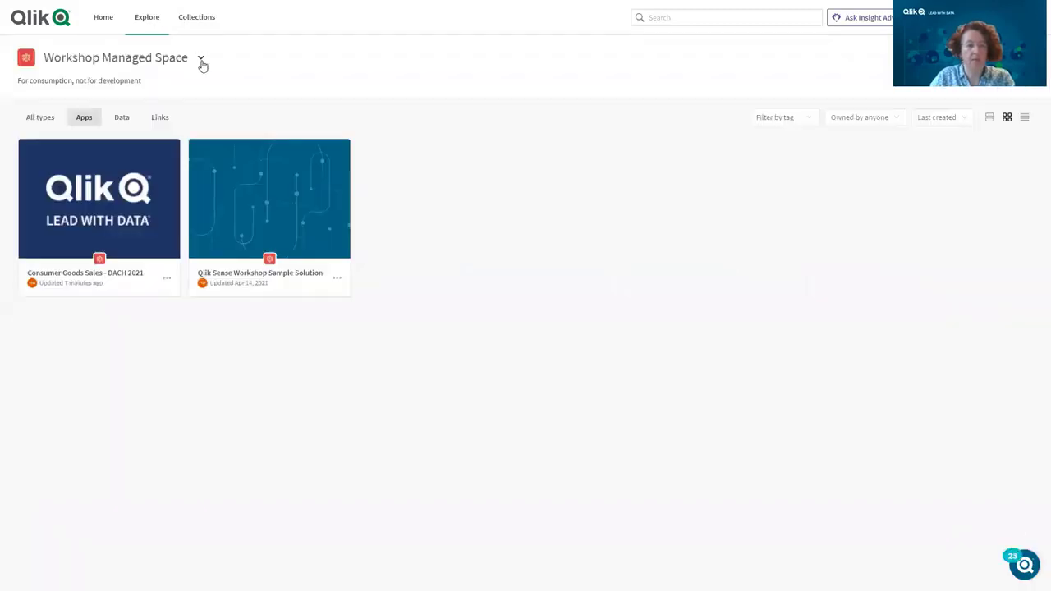
left_click(155, 64)
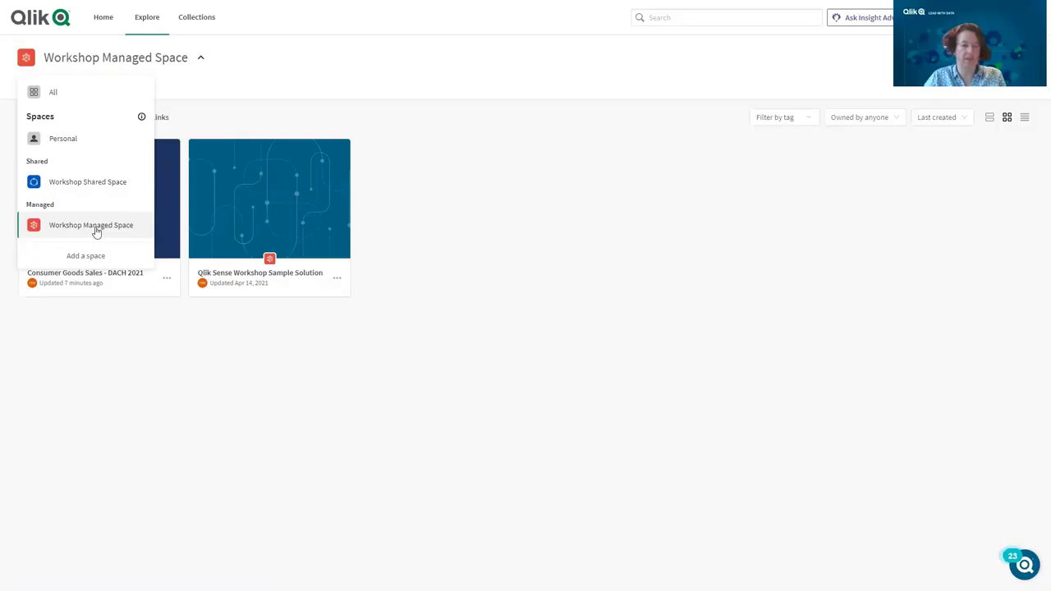
left_click(435, 81)
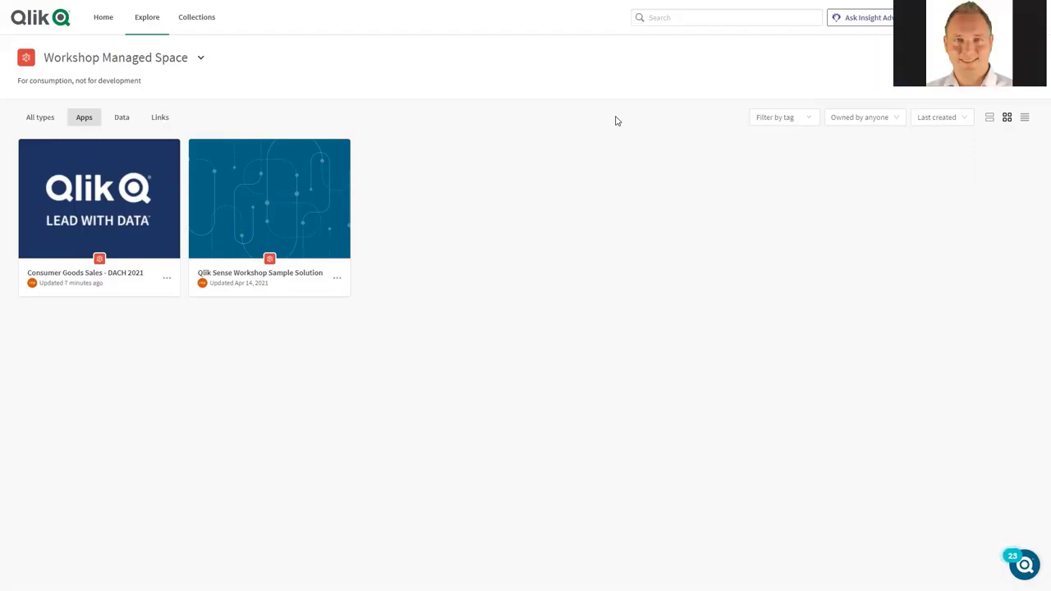
Step: Add the first three suggested people as members of the Workshop Managed Space with the Can view role
mouse_move(867, 3)
left_click(1022, 58)
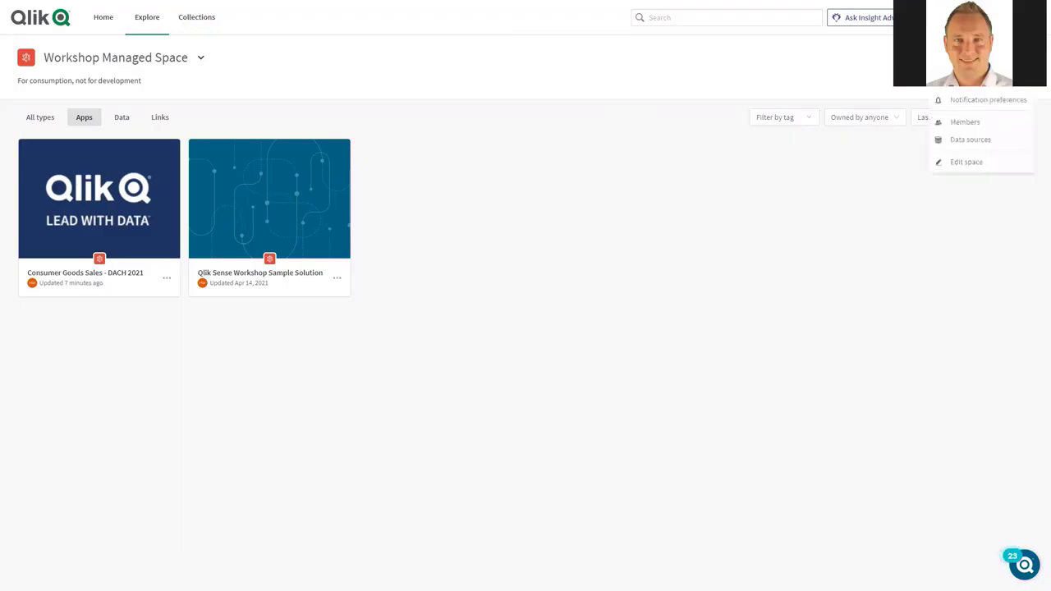
left_click(962, 122)
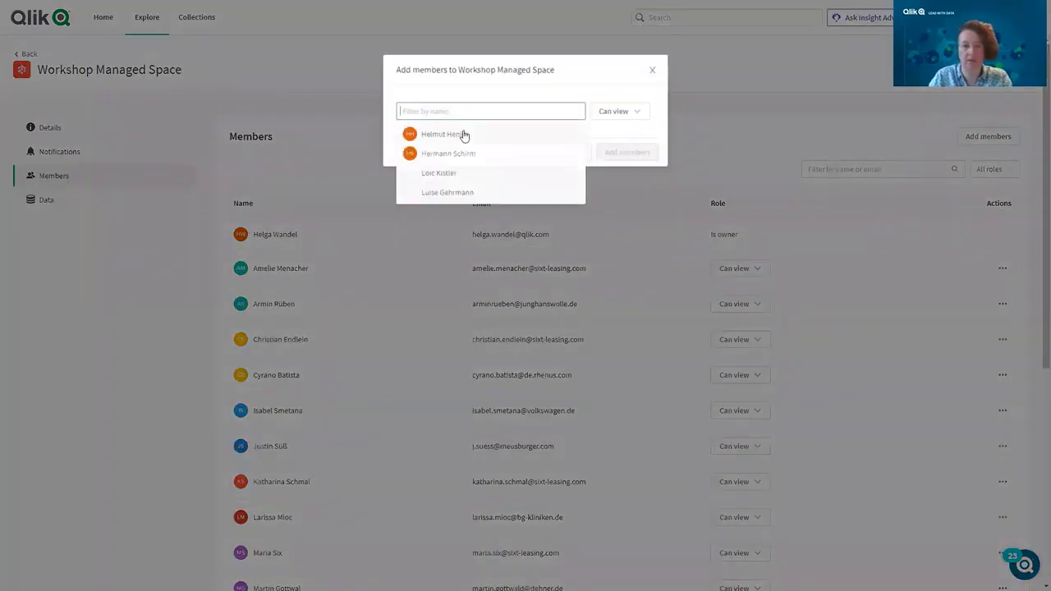
left_click(458, 138)
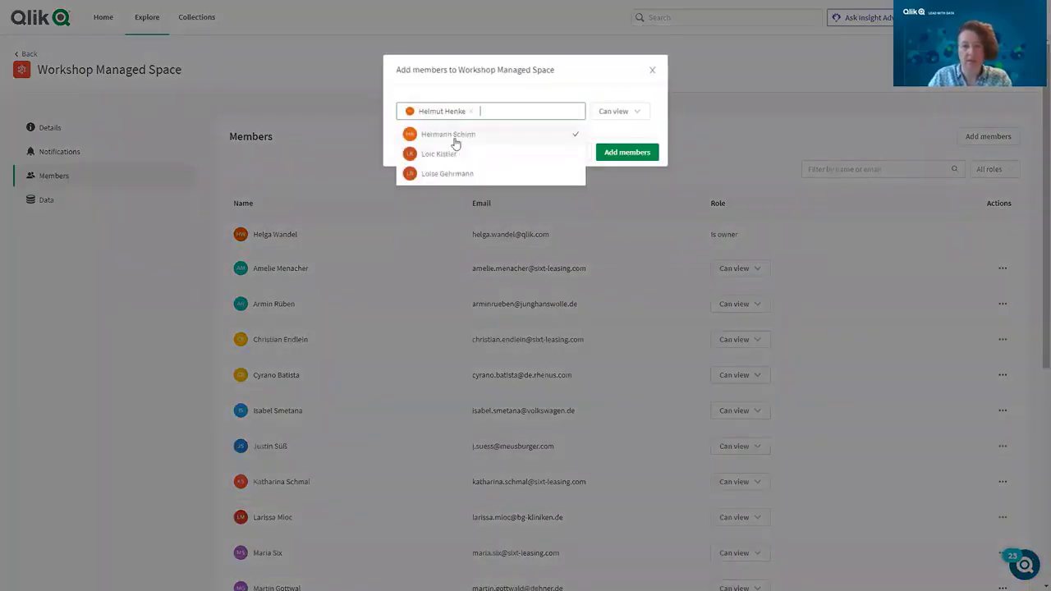
left_click(451, 140)
left_click(451, 138)
left_click(454, 155)
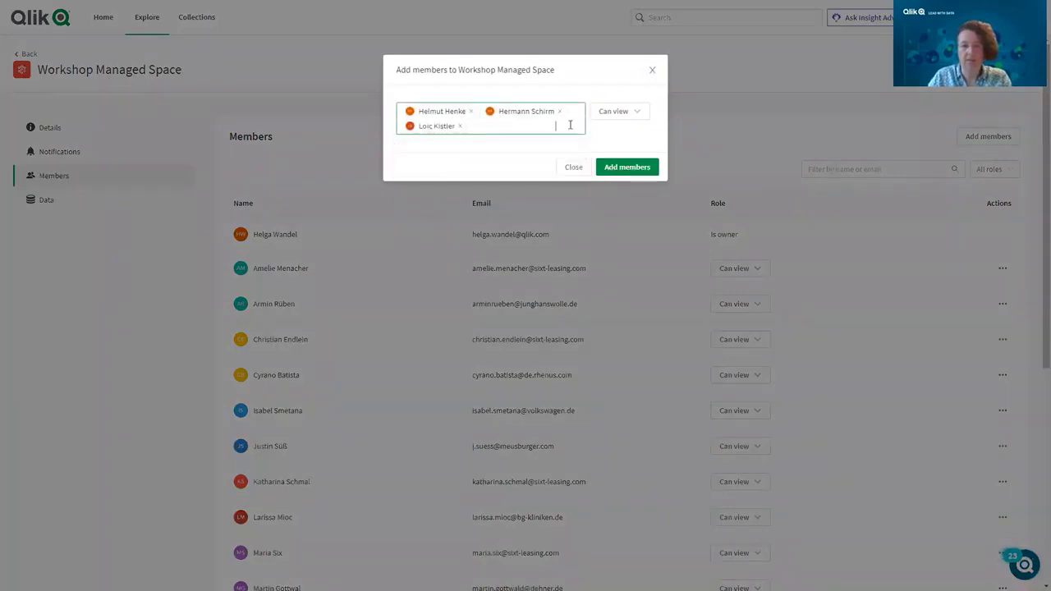
left_click(627, 167)
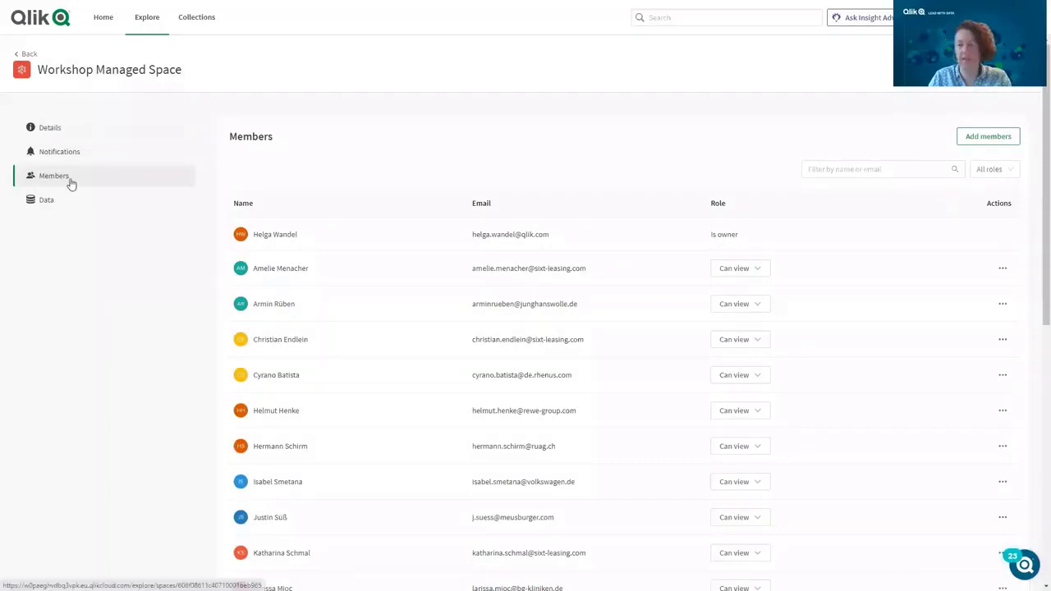
Step: Switch to the Workshop Shared Space and add the same three people as members with the Can edit role
left_click(70, 181)
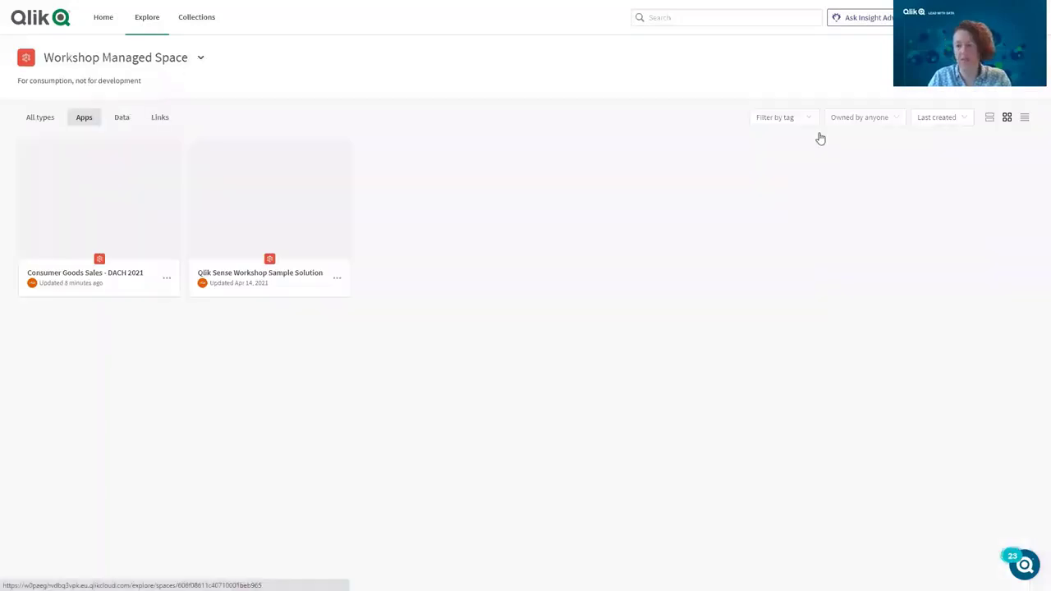
left_click(200, 57)
left_click(90, 180)
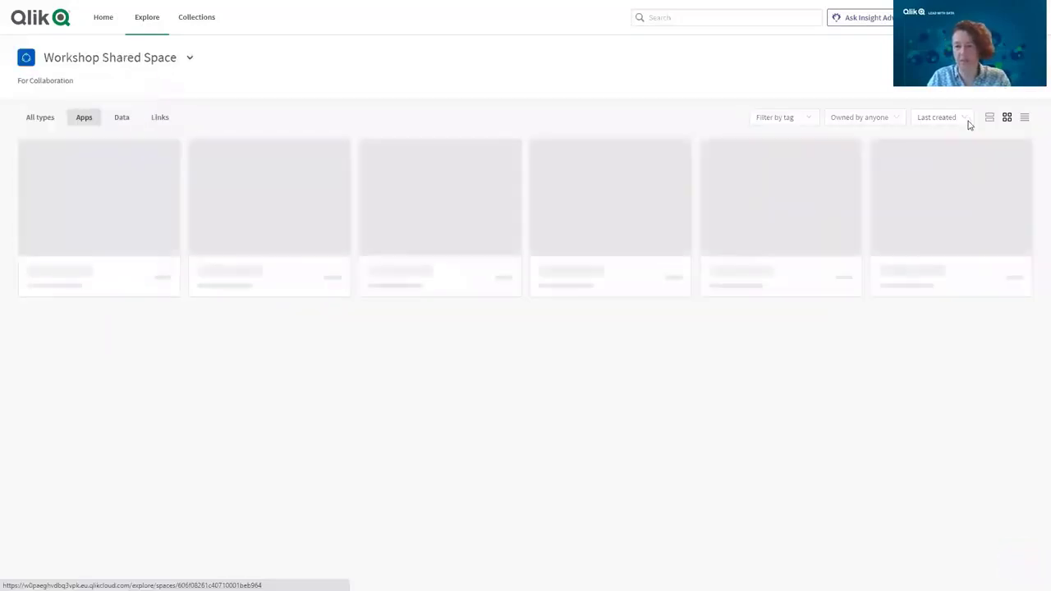
left_click(977, 119)
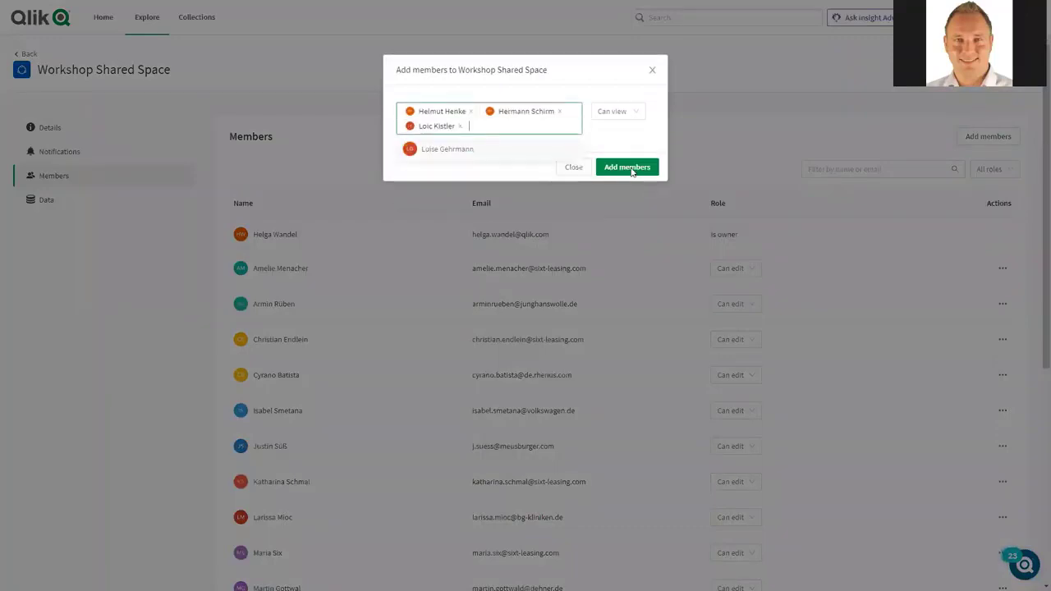
left_click(630, 168)
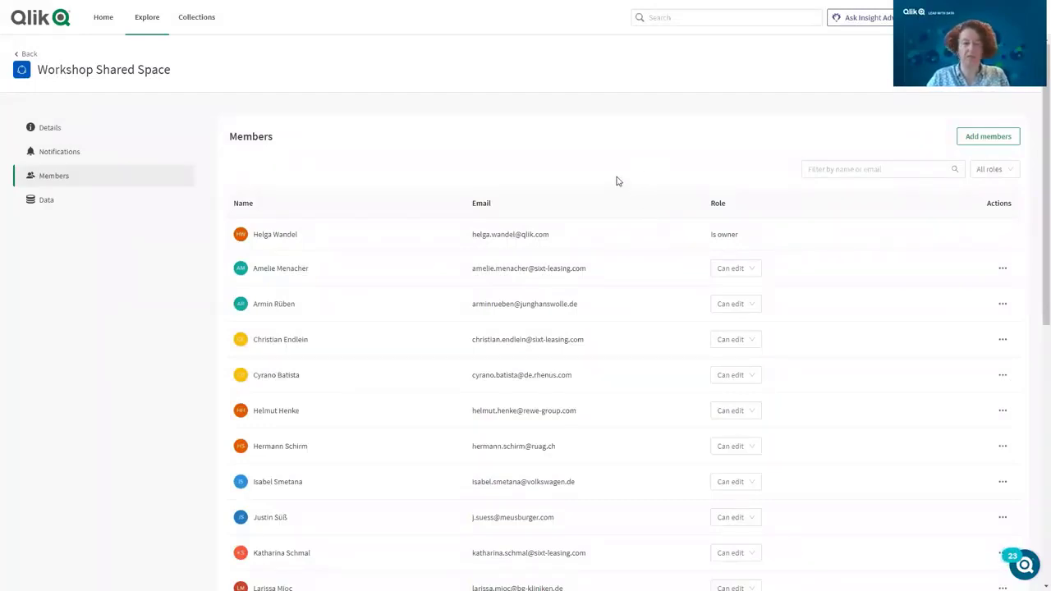
Step: Create an app in the Workshop Shared Space, named with the owner's first name followed by "Workshop App 04.05."
left_click(101, 18)
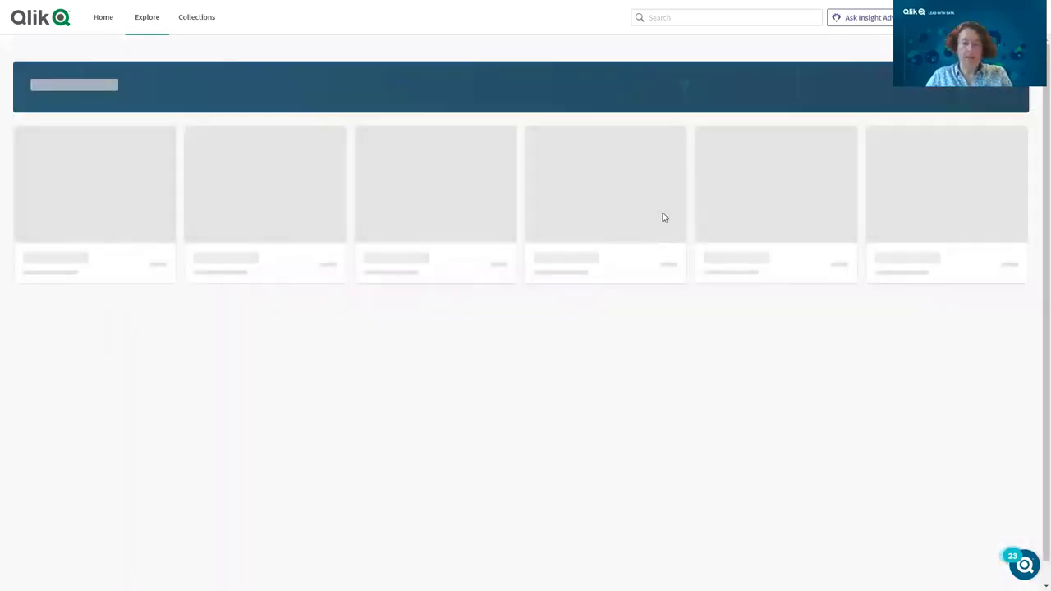
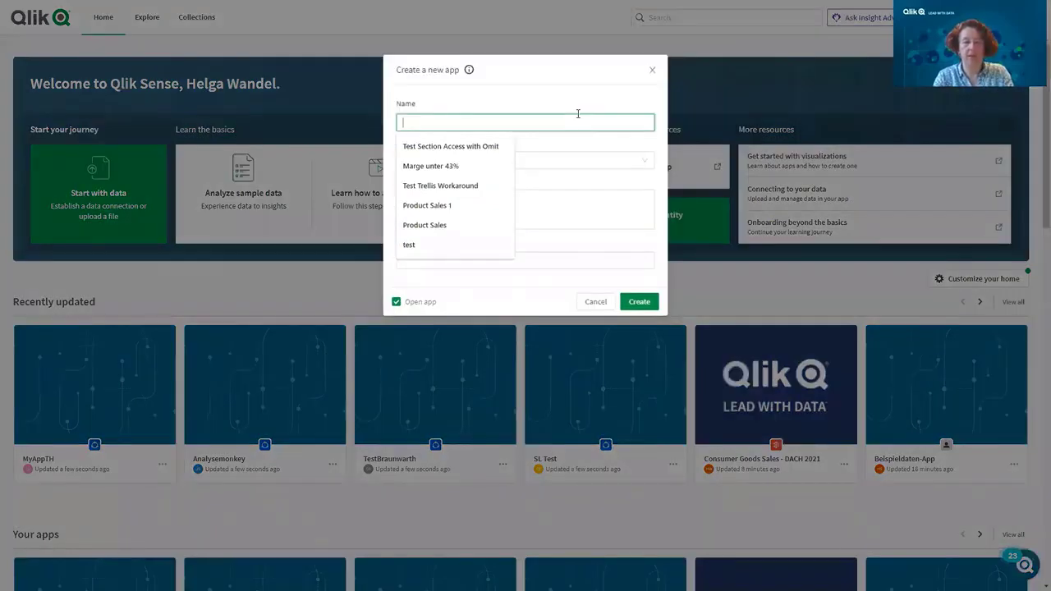
type("Helgas W")
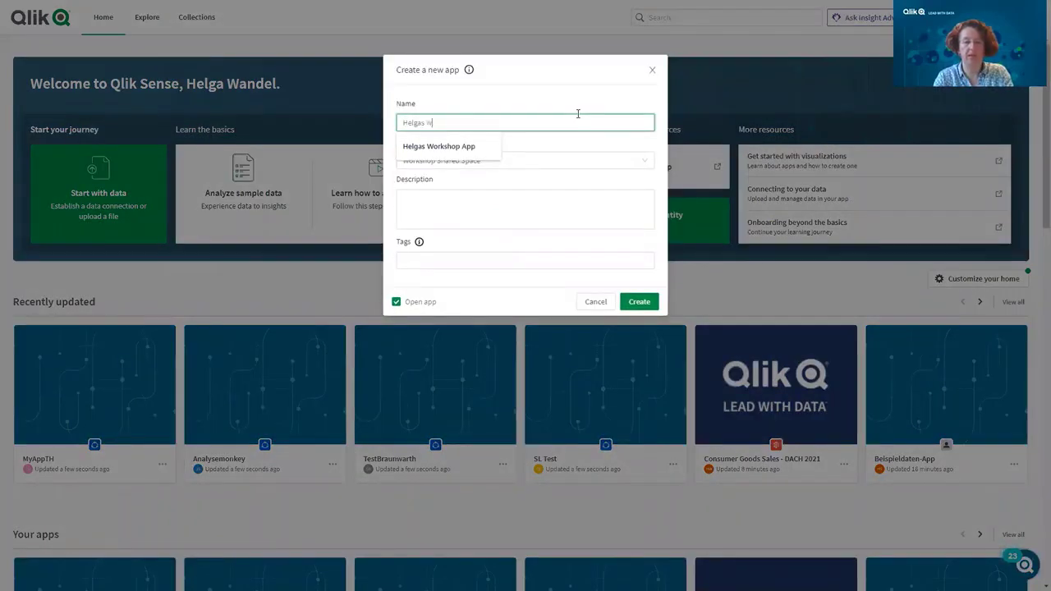
type("orkshop App 2")
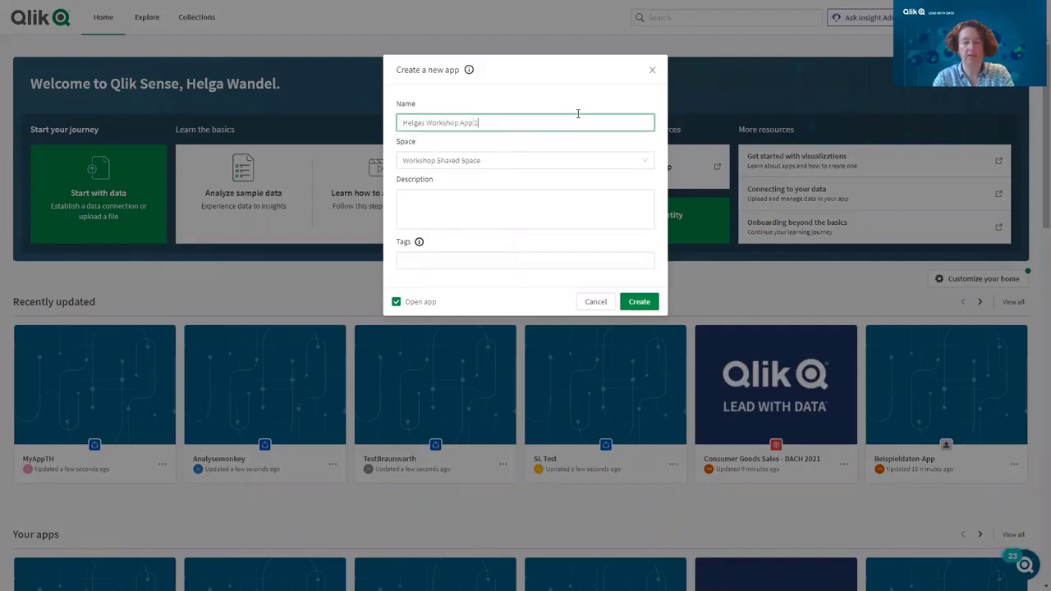
key("BackSpace")
type("04.05.")
left_click(648, 263)
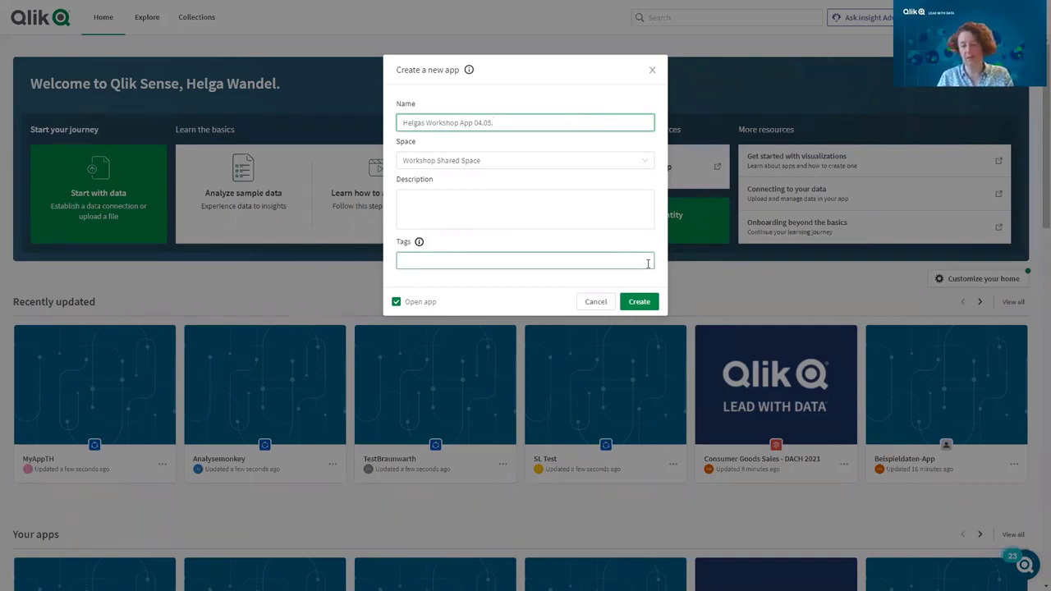
left_click(640, 303)
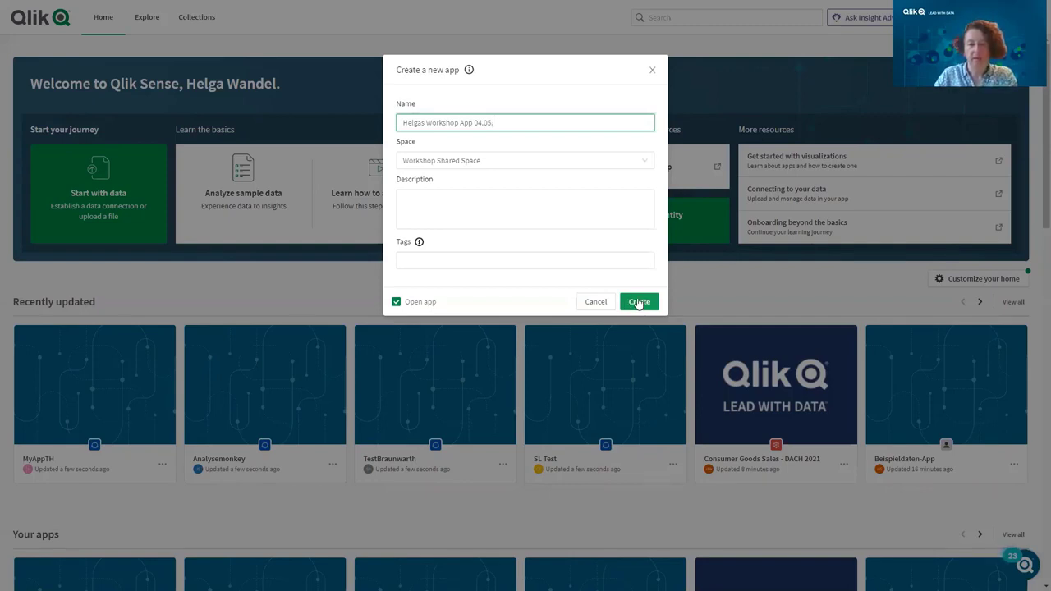
left_click(639, 160)
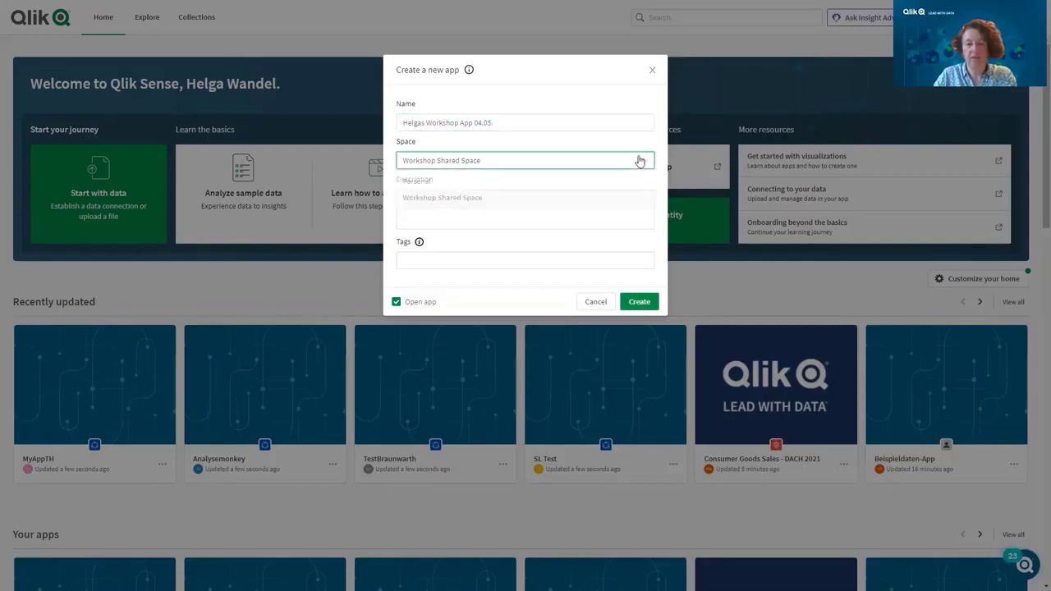
left_click(456, 201)
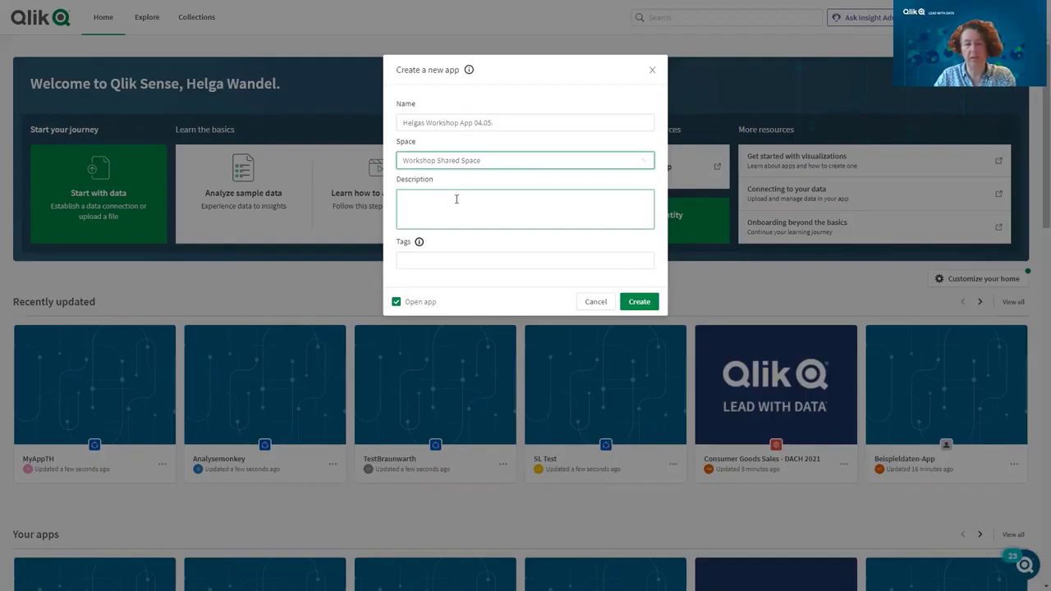
left_click(639, 302)
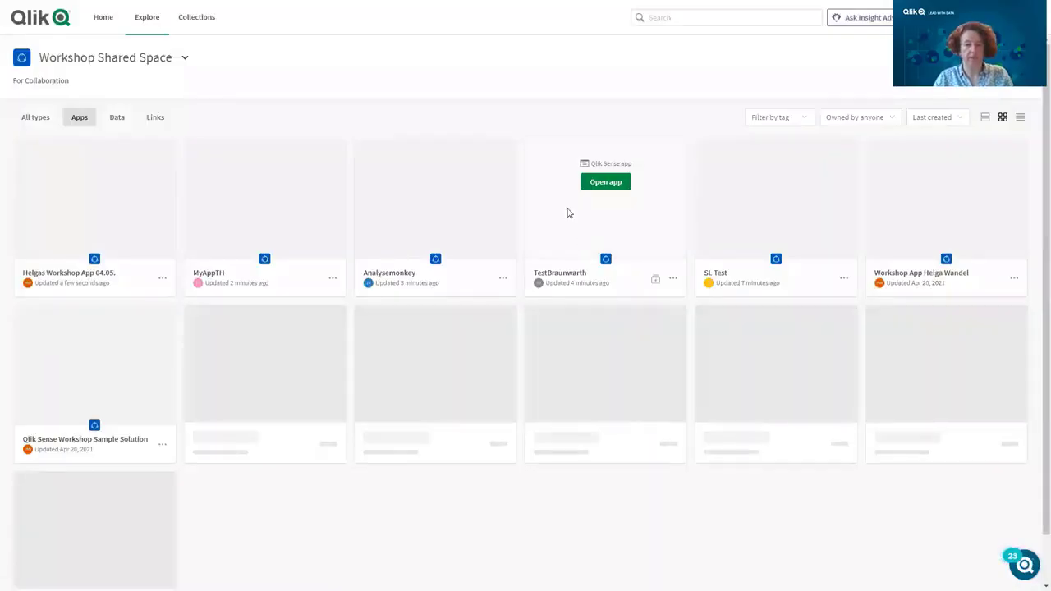
Step: Open the new workshop app's window for adding data from files and other sources, and browse the available data connectors
left_click(592, 234)
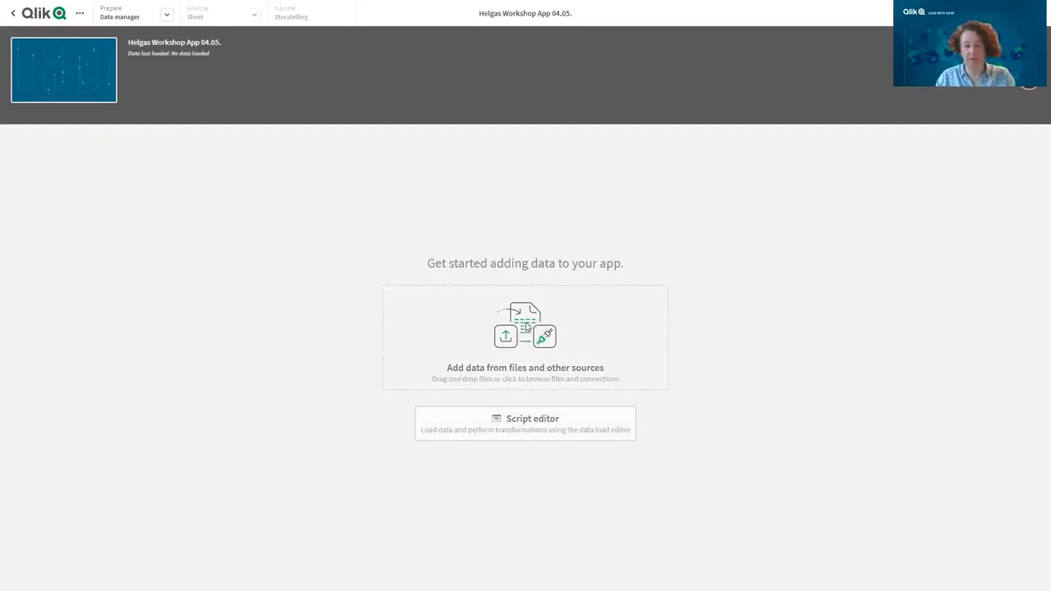
left_click(565, 305)
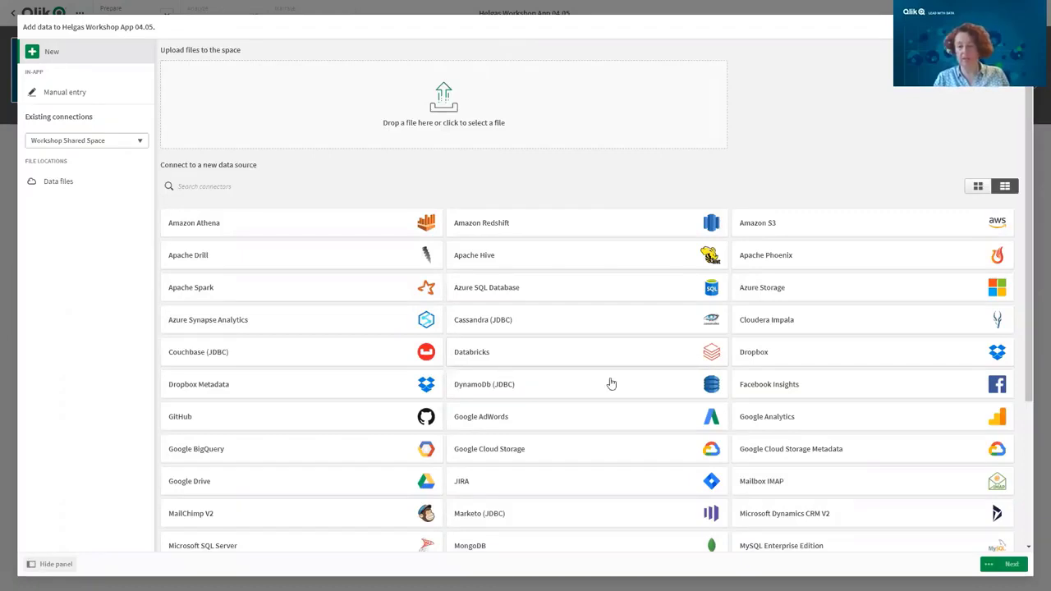
scroll(611, 386, "down", 3)
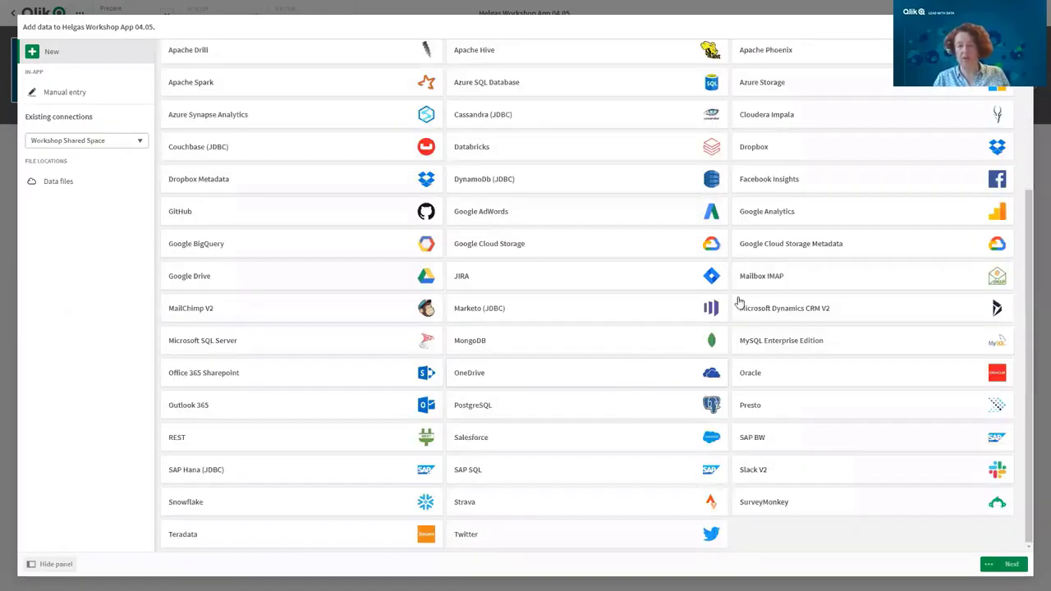
scroll(737, 300, "up", 3)
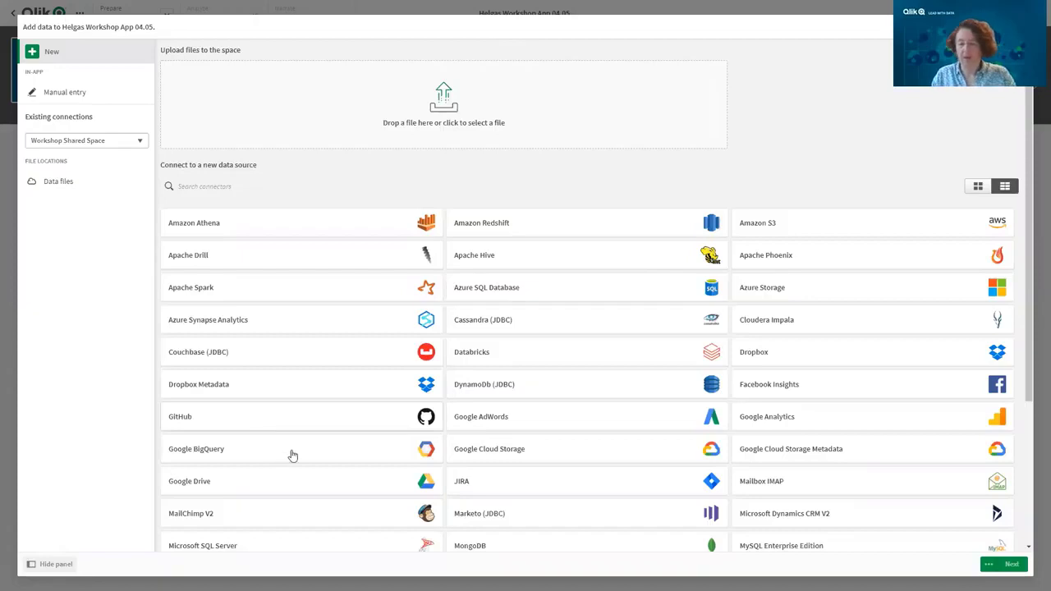
Step: Open QlikSenseWorkShop.xlsx from the Workshop Shared Space's DataFiles folder and look through the preview of its Orders table
scroll(293, 427, "down", 3)
scroll(304, 427, "up", 3)
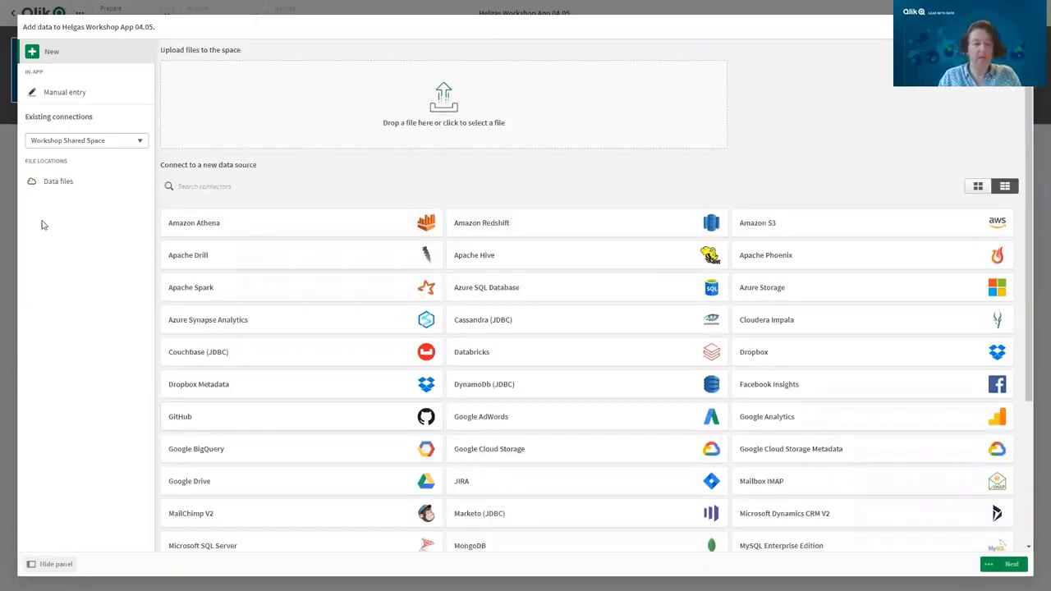
left_click(65, 182)
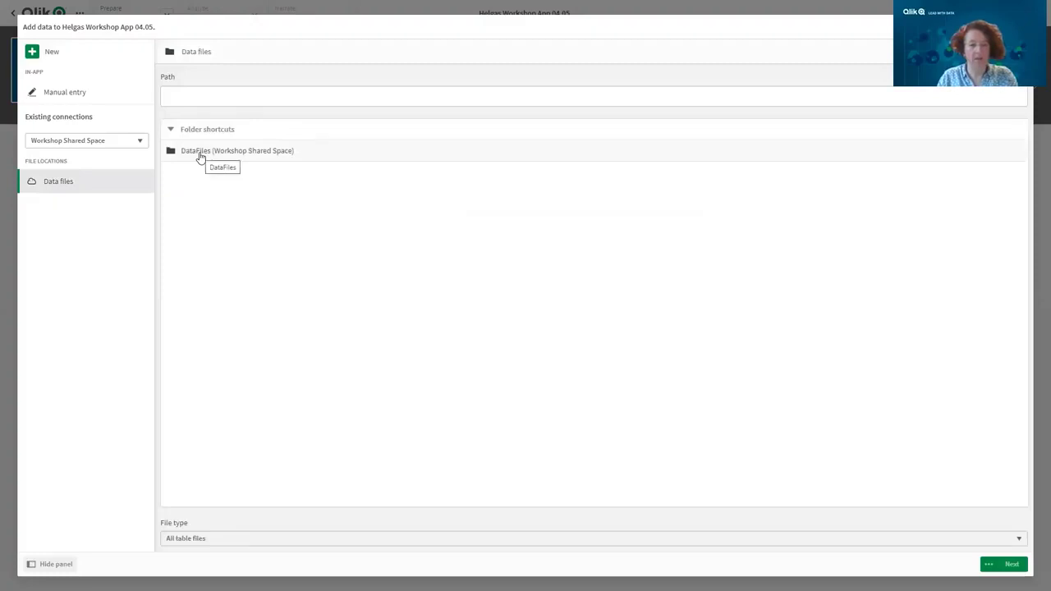
left_click(200, 157)
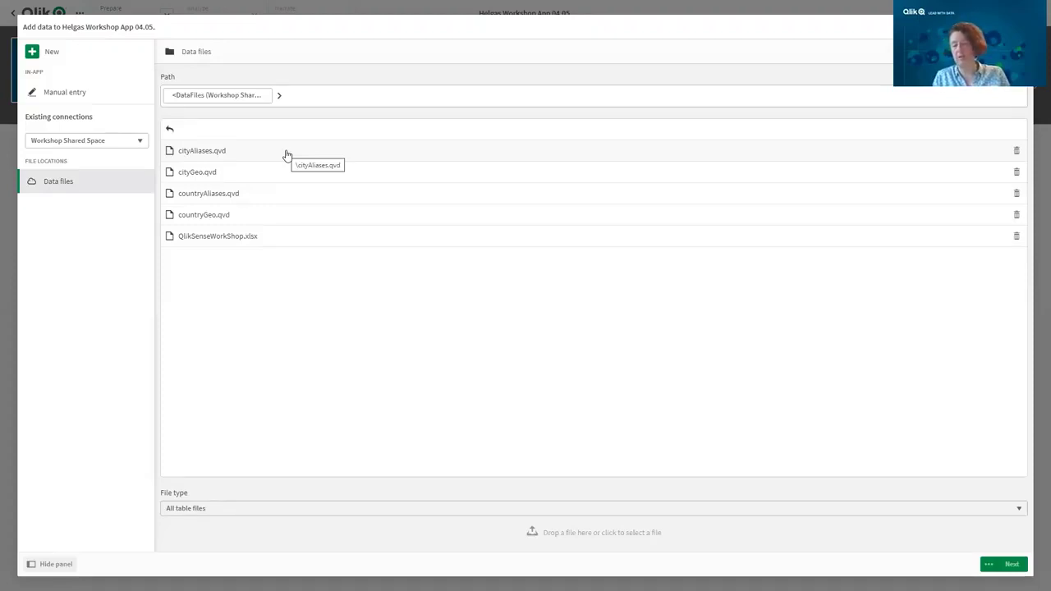
left_click(213, 237)
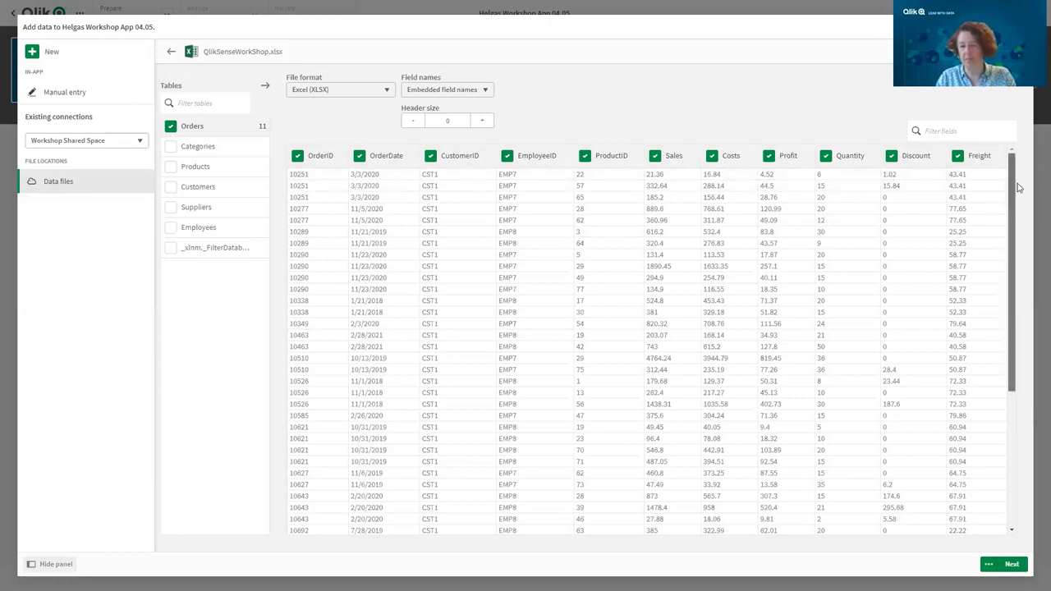
scroll(406, 177, "down", 2)
scroll(336, 178, "up", 2)
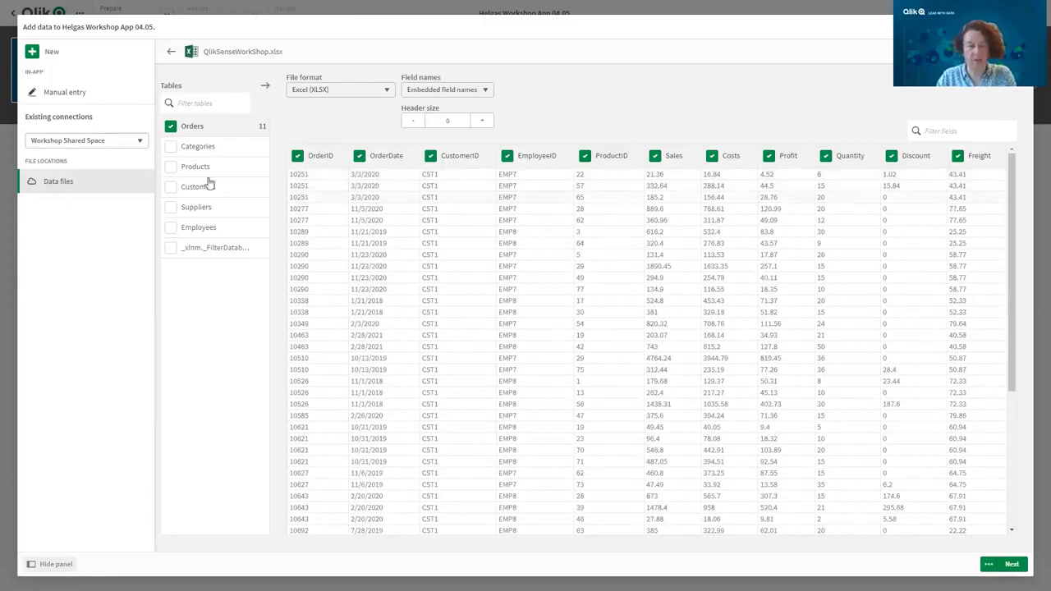
Step: Select the Categories, Products, Customers, Suppliers and Employees tables along with Orders, and add them to the app
left_click(171, 147)
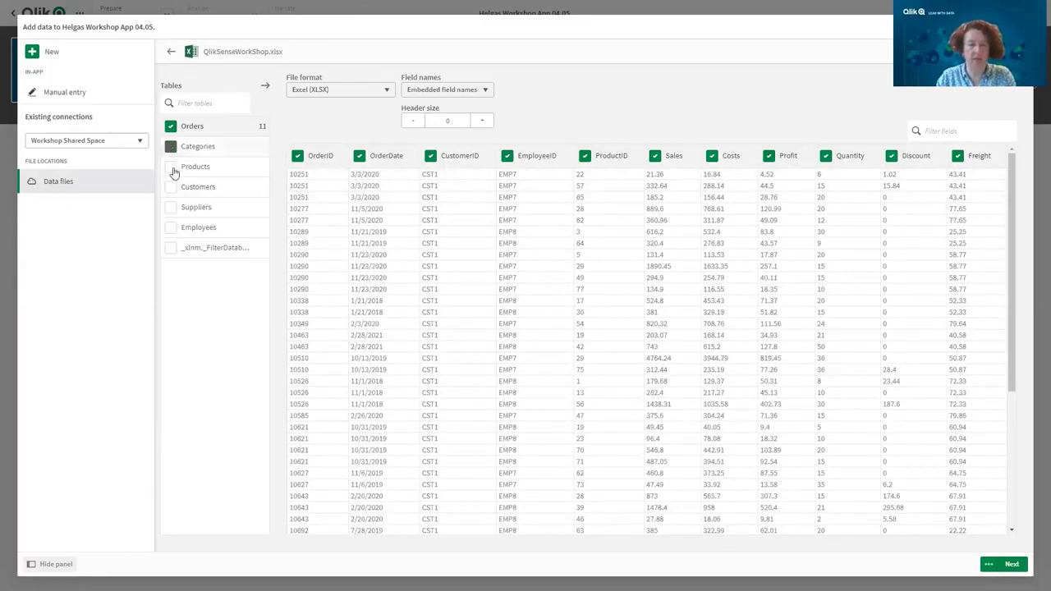
left_click(173, 168)
left_click(170, 188)
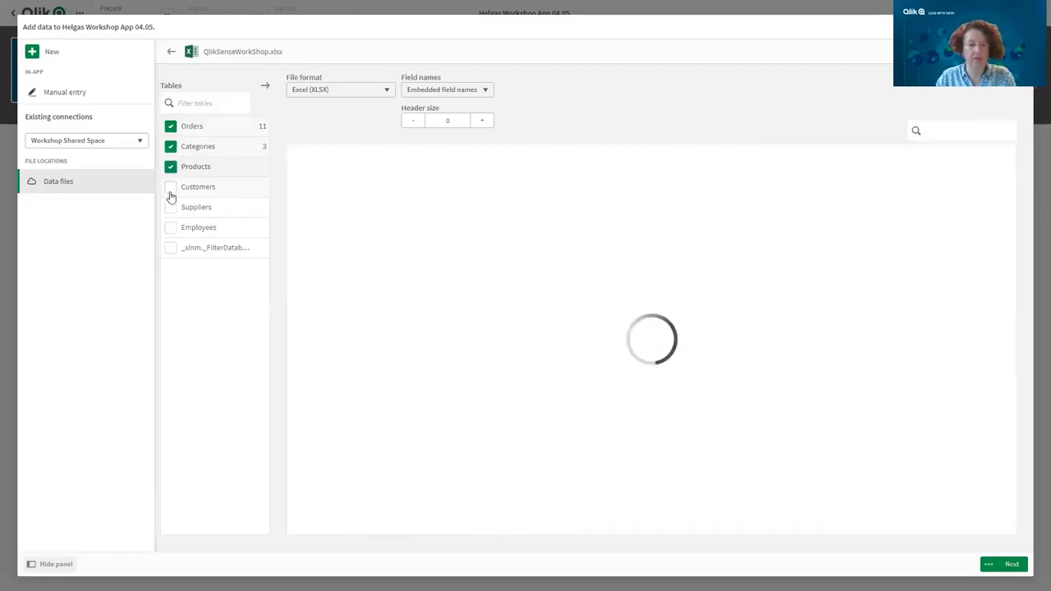
left_click(169, 210)
left_click(170, 229)
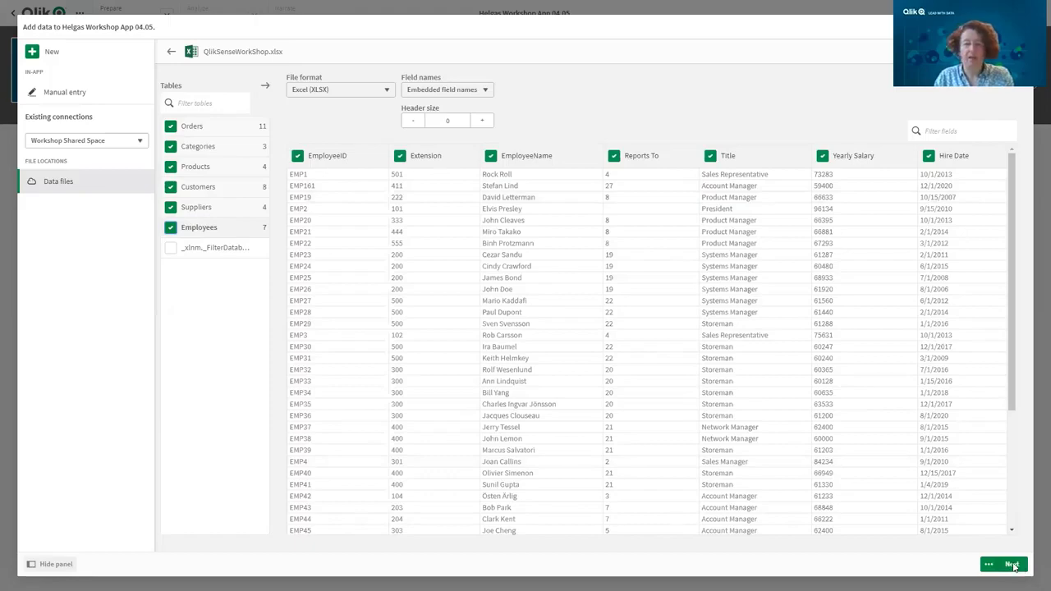
left_click(1012, 566)
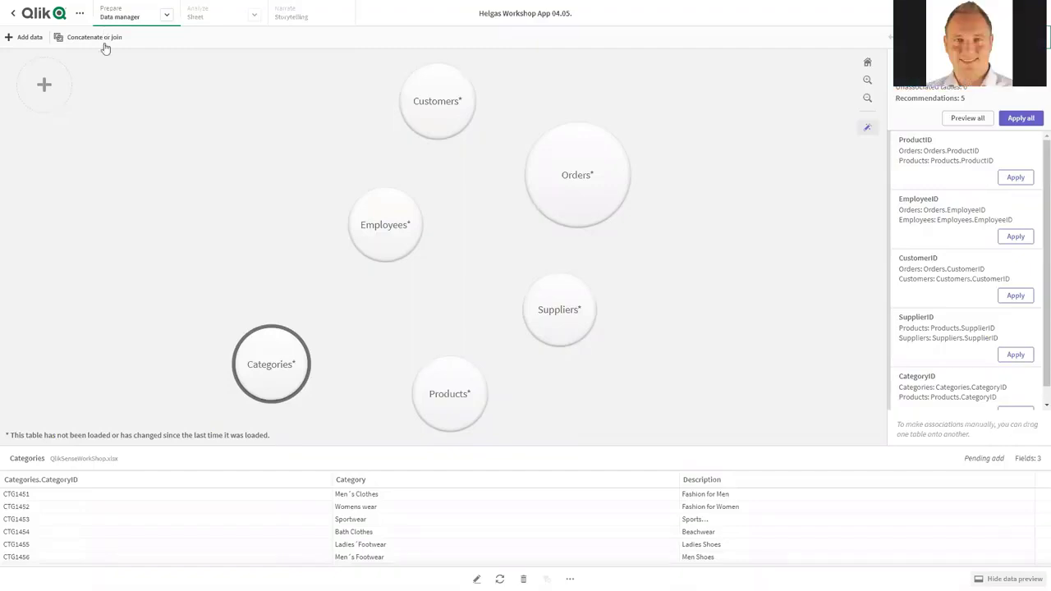
Step: Reopen the window for adding data and view the shared space's data files and the list of available spaces
left_click(20, 39)
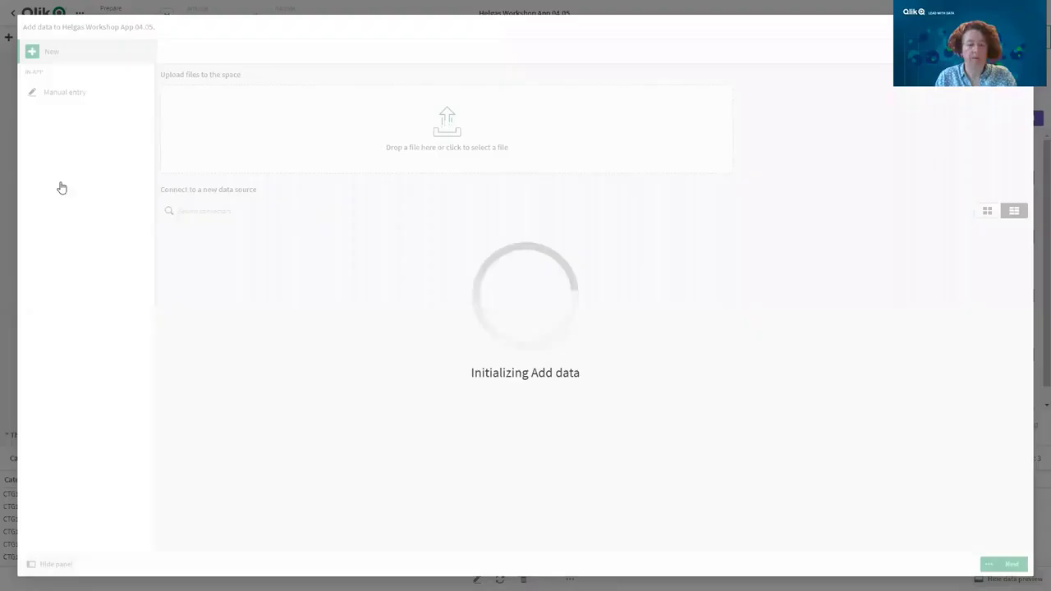
left_click(59, 183)
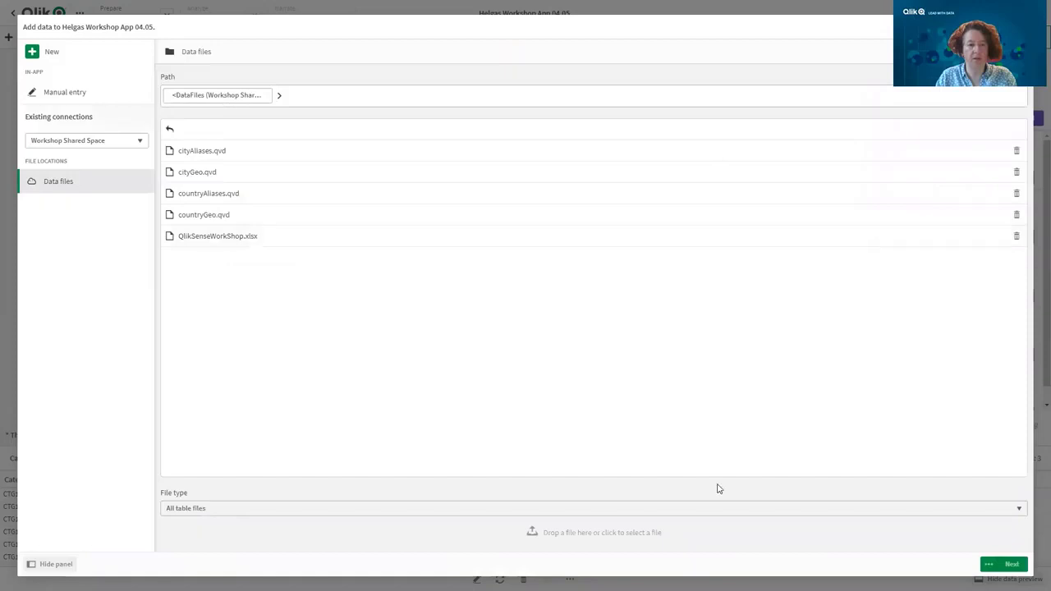
left_click(140, 144)
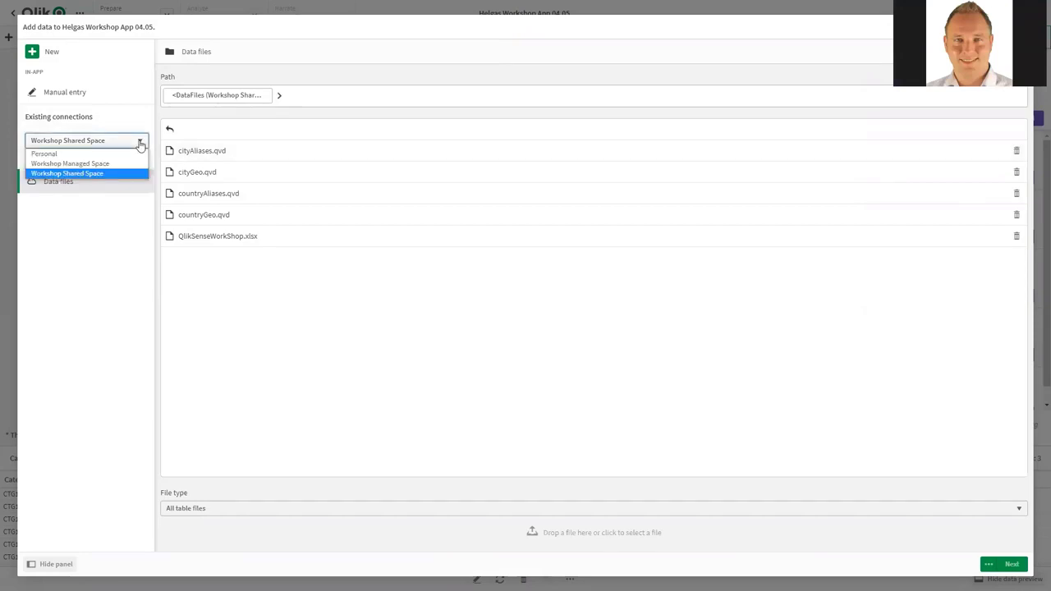
left_click(140, 144)
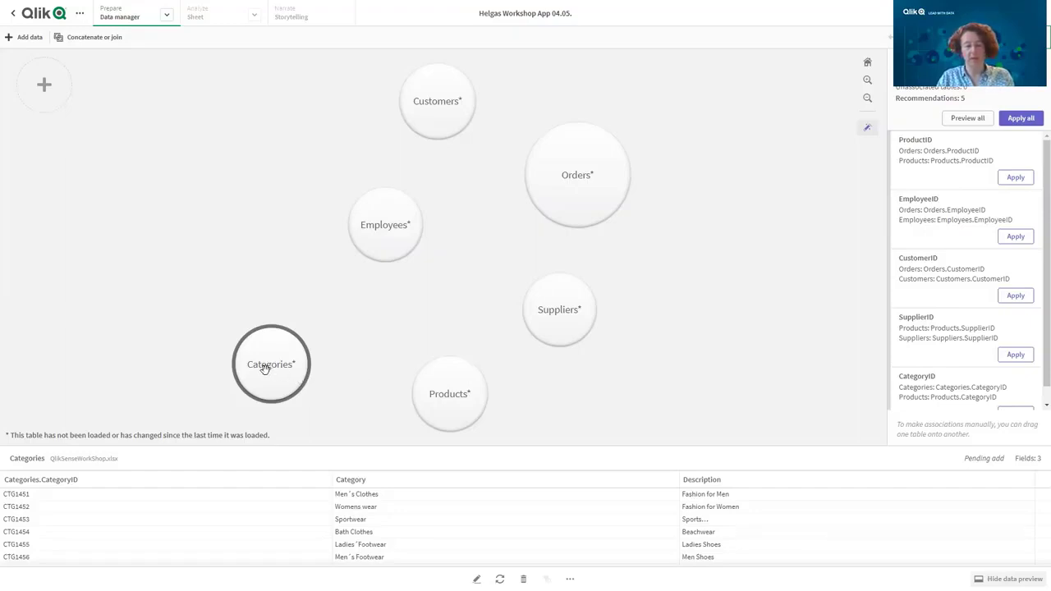
Step: Associate the Categories table with Products, and preview and apply all the remaining recommended table associations
left_click_drag(276, 364, 426, 392)
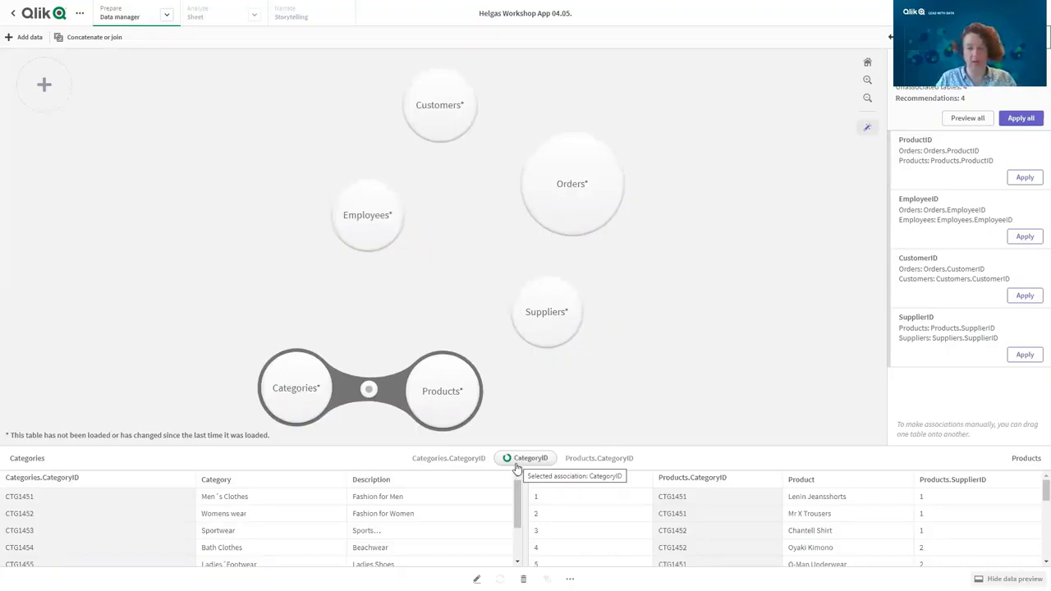
left_click(968, 119)
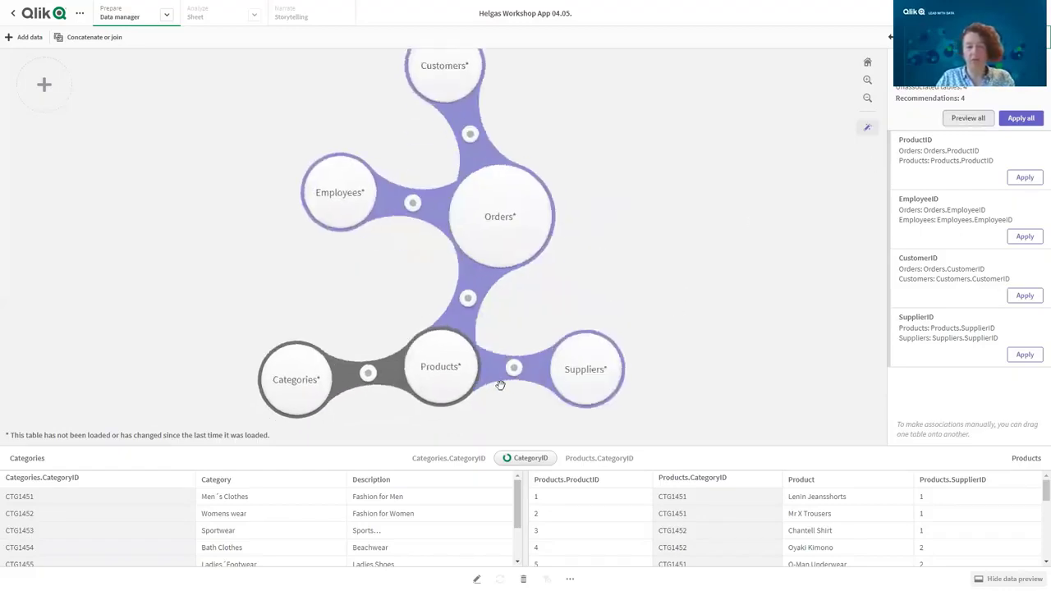
left_click(502, 384)
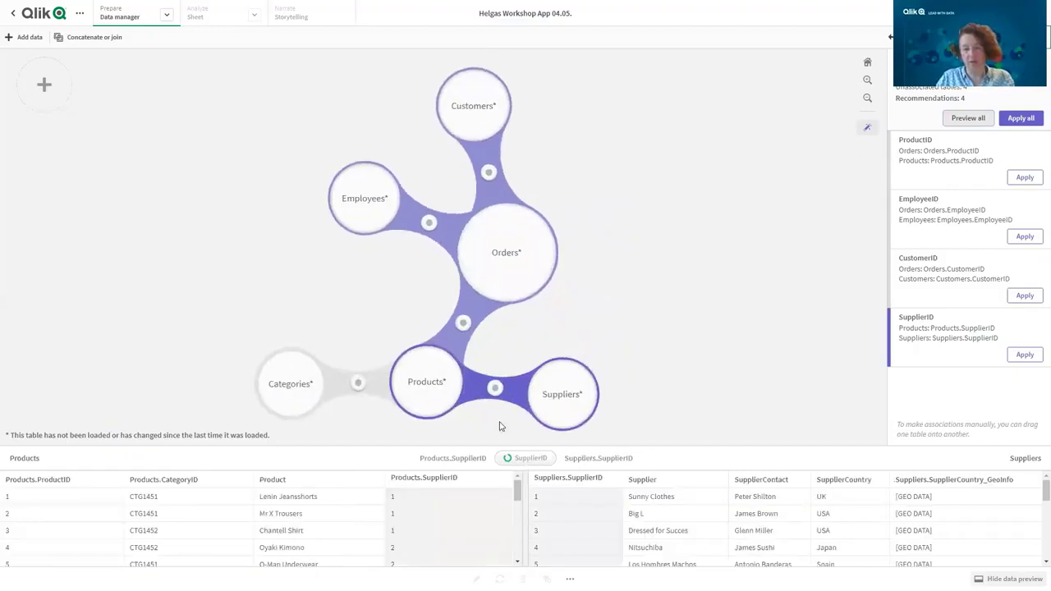
left_click(461, 324)
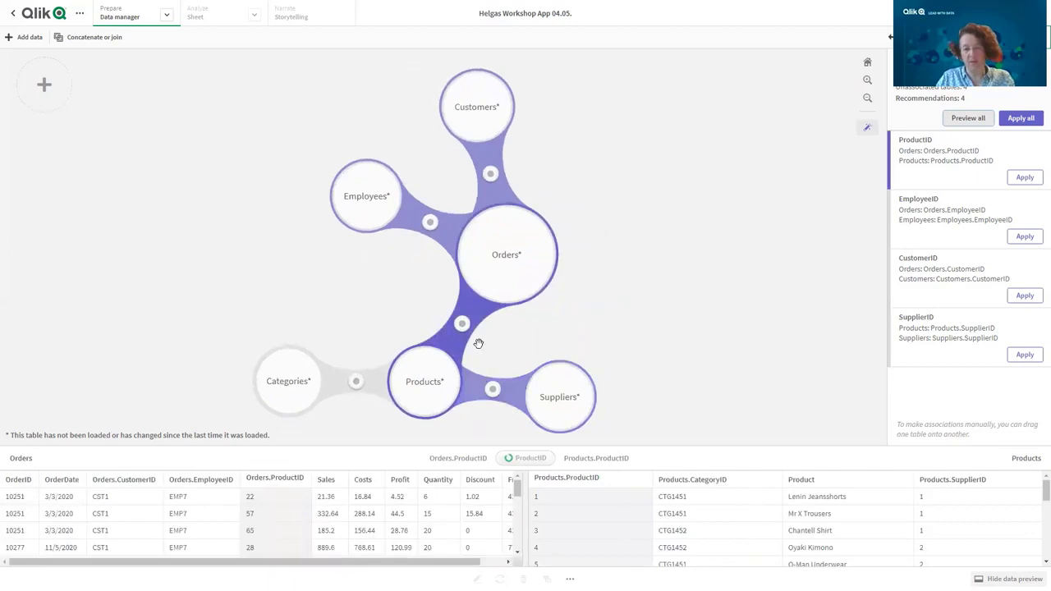
left_click(430, 220)
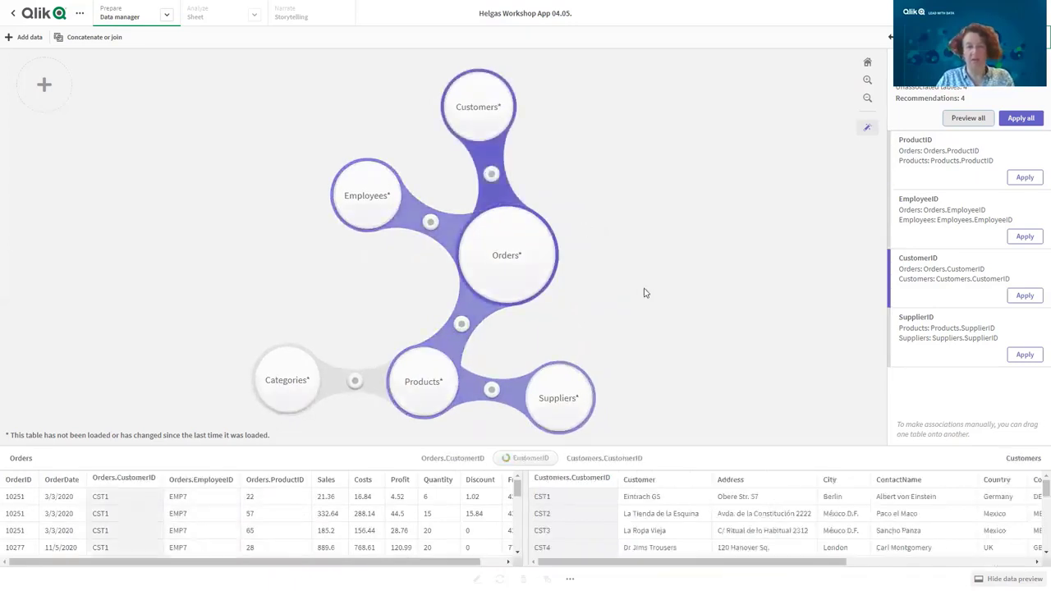
left_click(1027, 121)
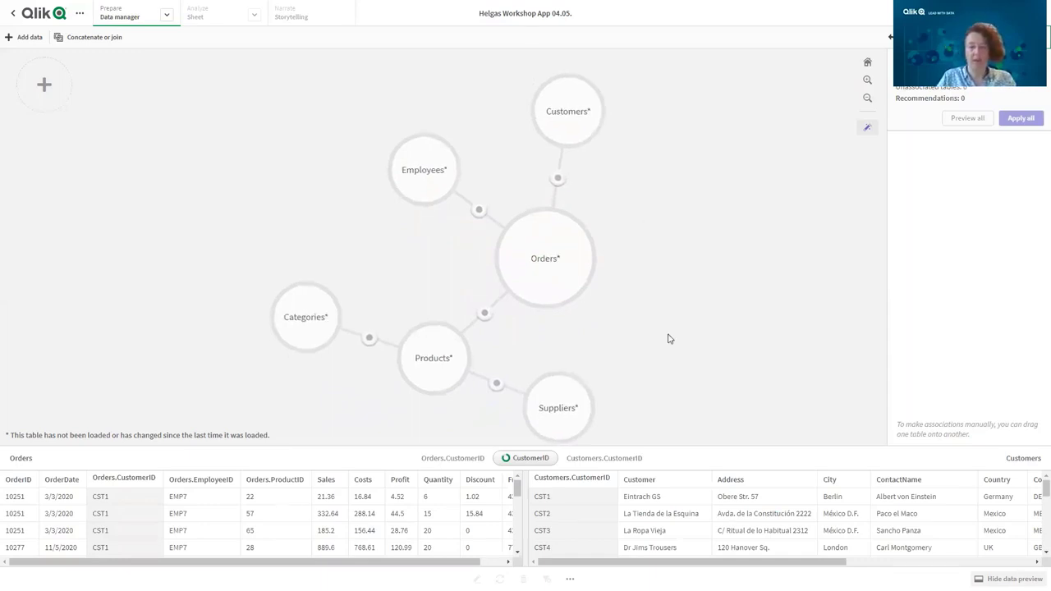
Step: Load the associated tables into the app, and go through its new sheet to the Insights view
left_click(569, 261)
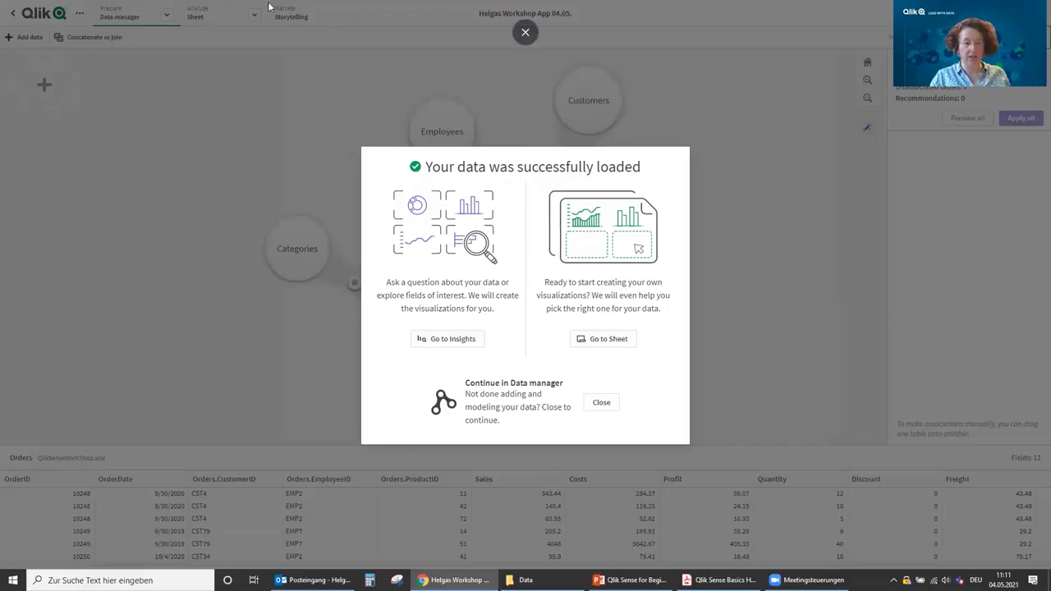
left_click(611, 339)
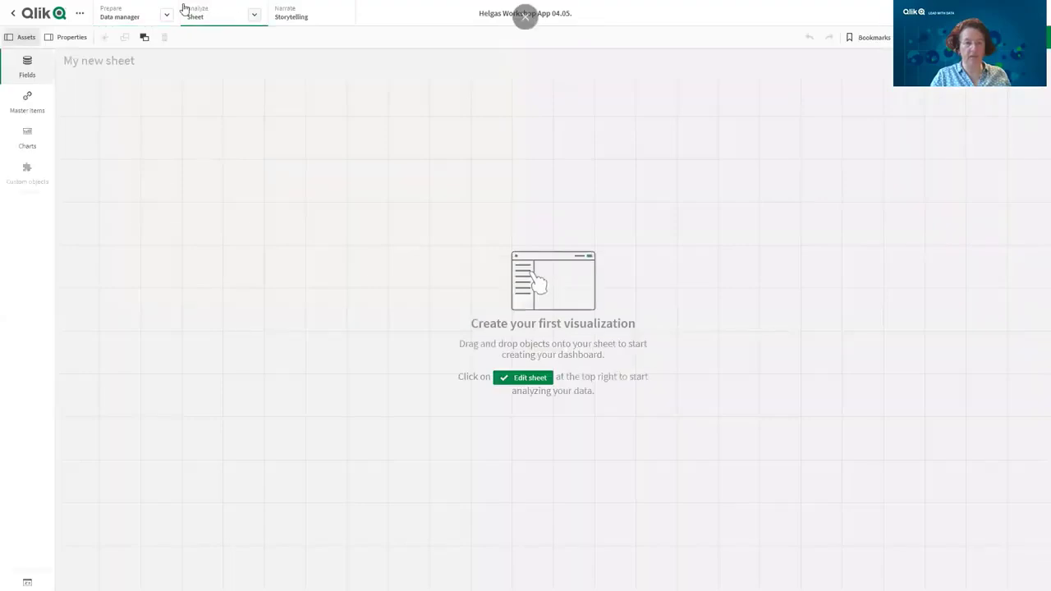
left_click(253, 14)
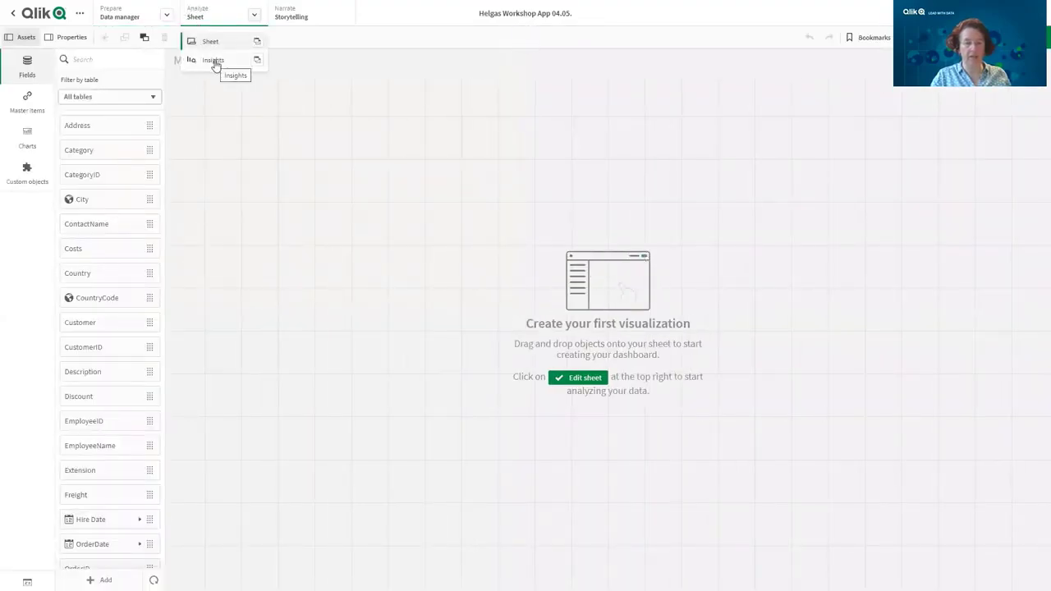
left_click(213, 61)
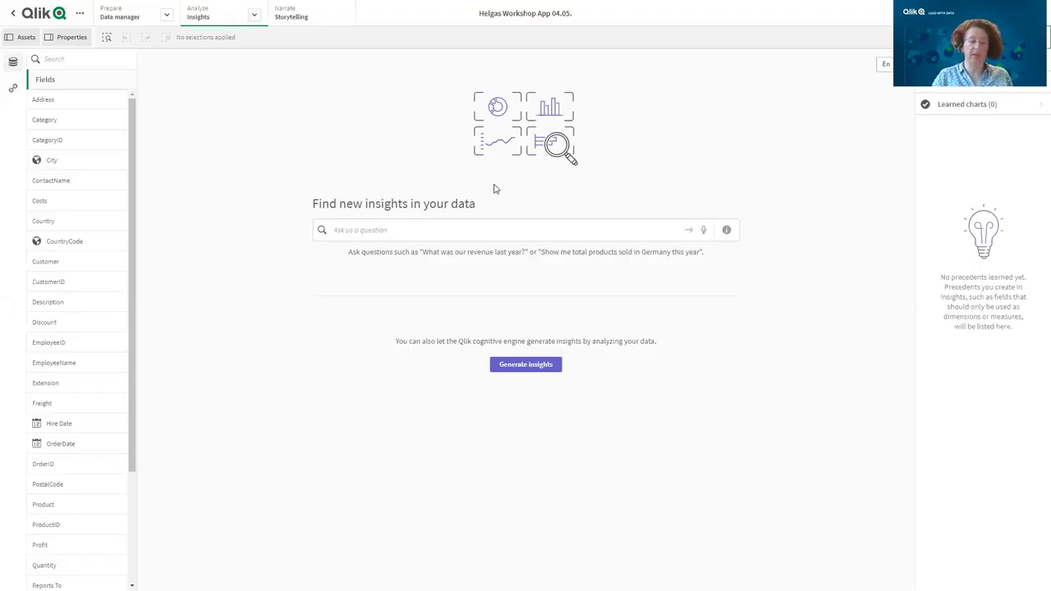
Step: Ask Insights for "Sales by Product" and add the resulting sum(Sales) by Product bar chart to My new sheet
left_click(412, 228)
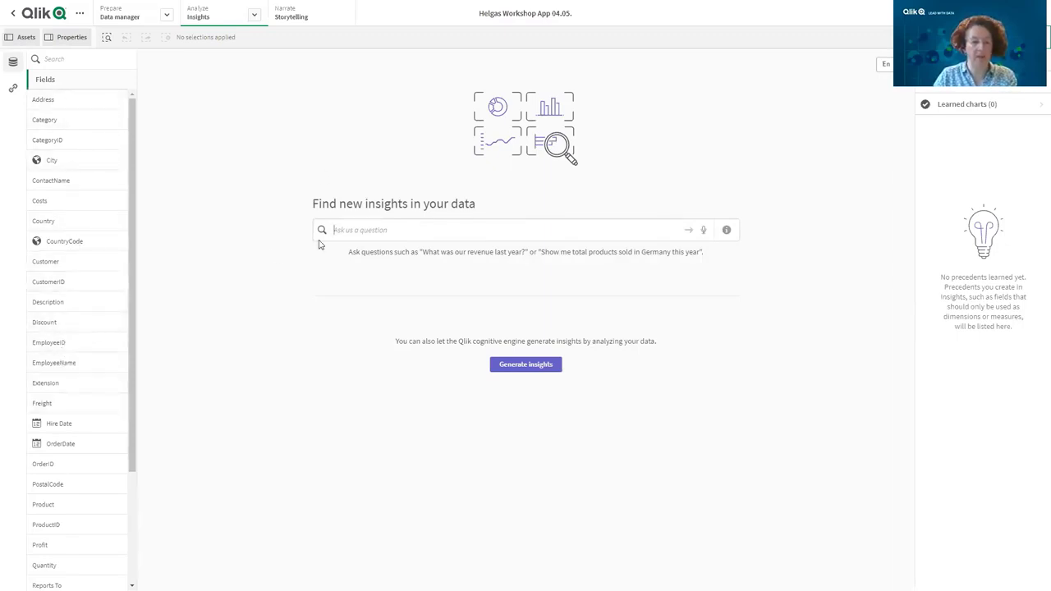
type("Sales by")
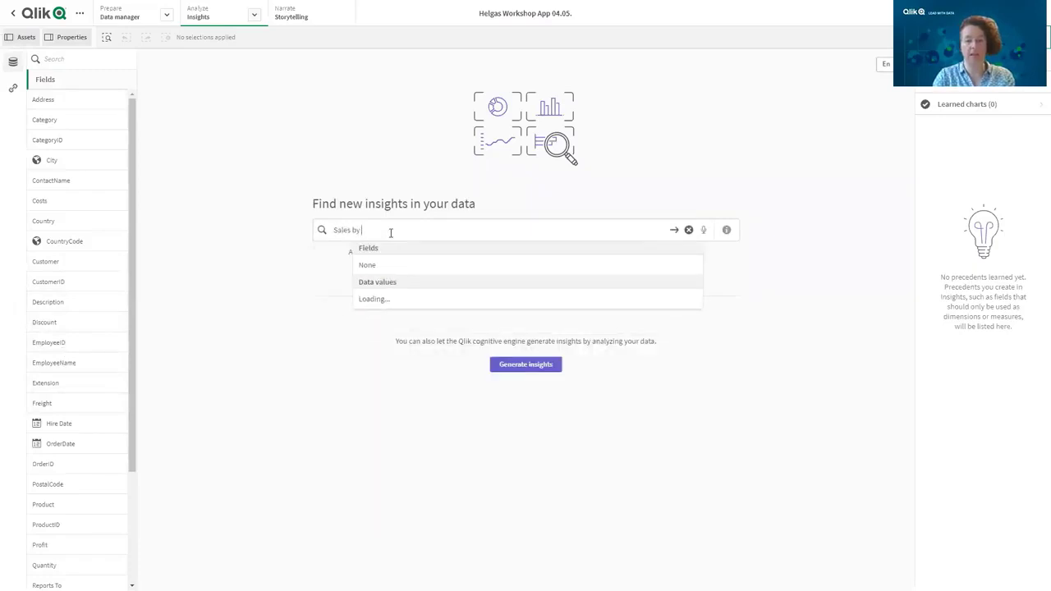
type(" Produ")
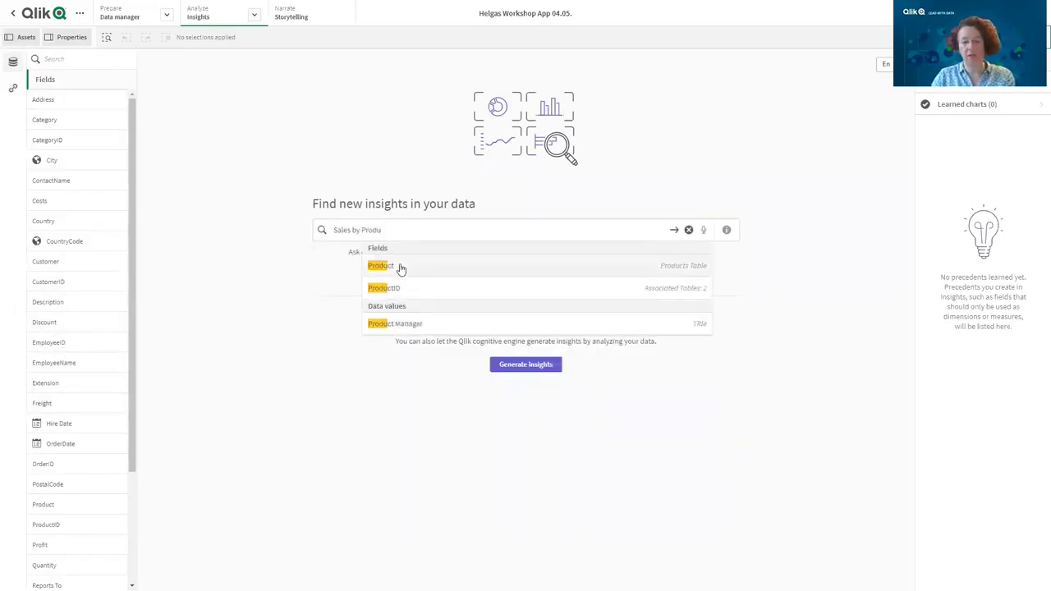
left_click(400, 269)
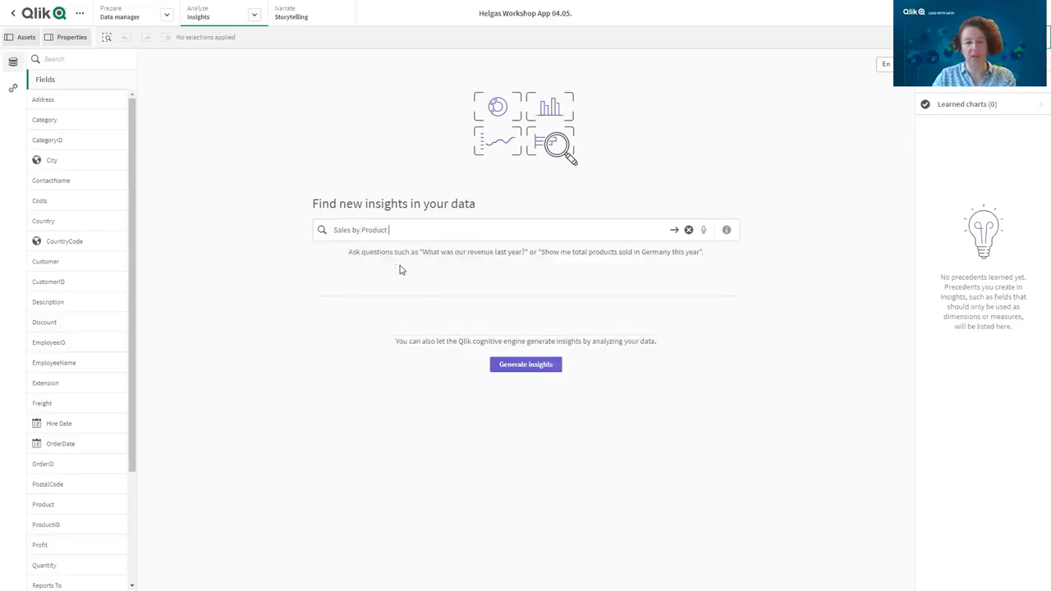
left_click(673, 230)
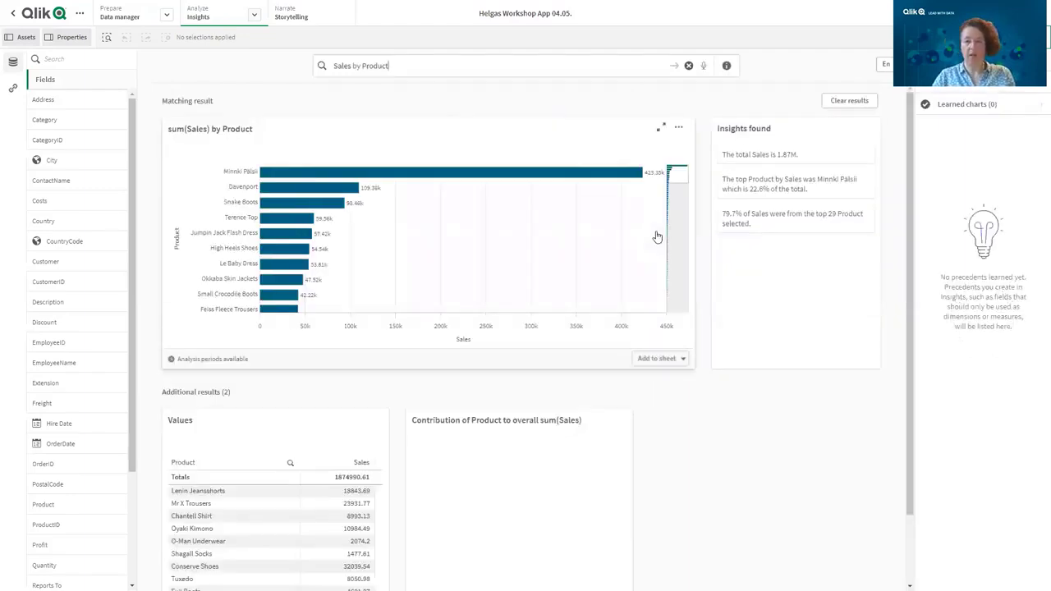
left_click(664, 360)
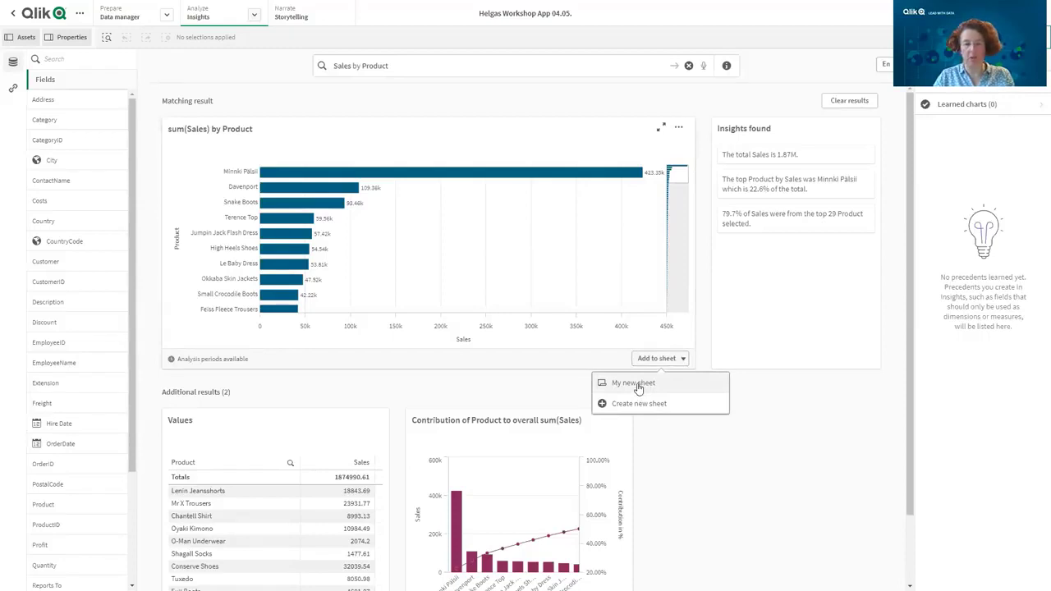
left_click(638, 385)
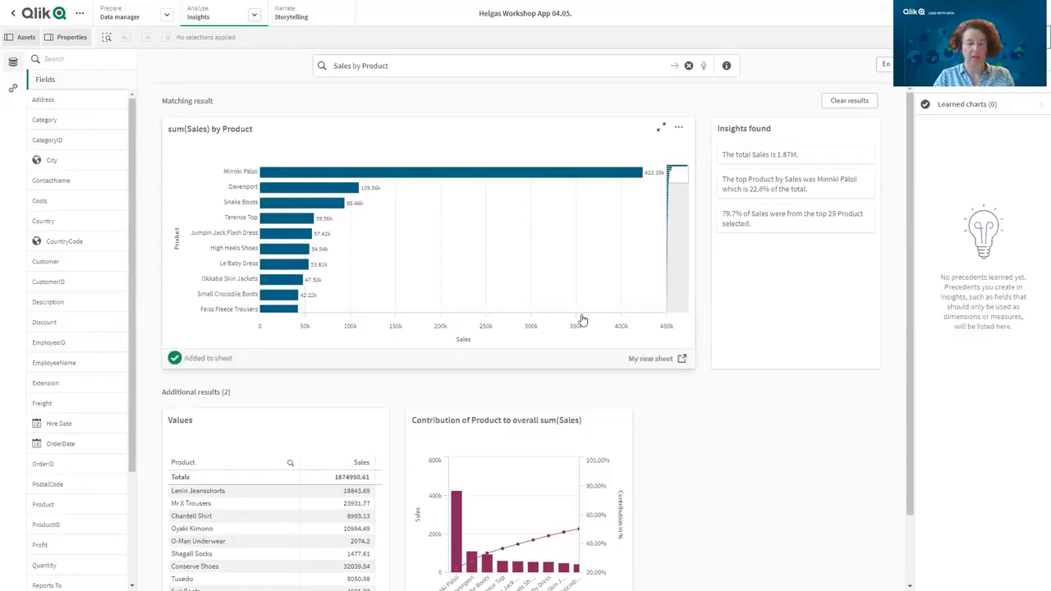
Step: Clear the Sales by Product question and its results, and generate automatic insights from the data
left_click(689, 66)
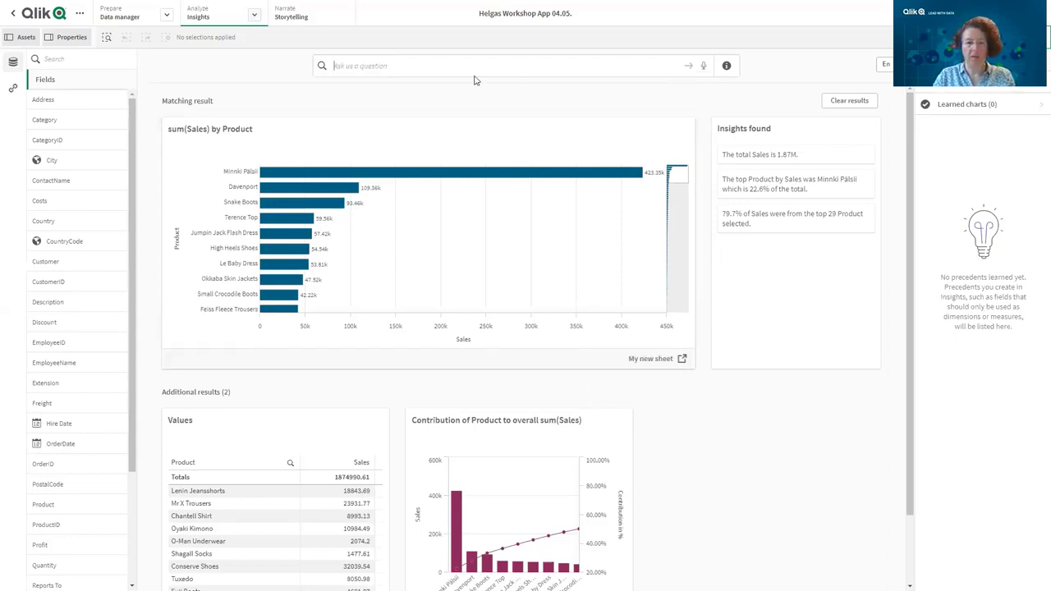
left_click(678, 69)
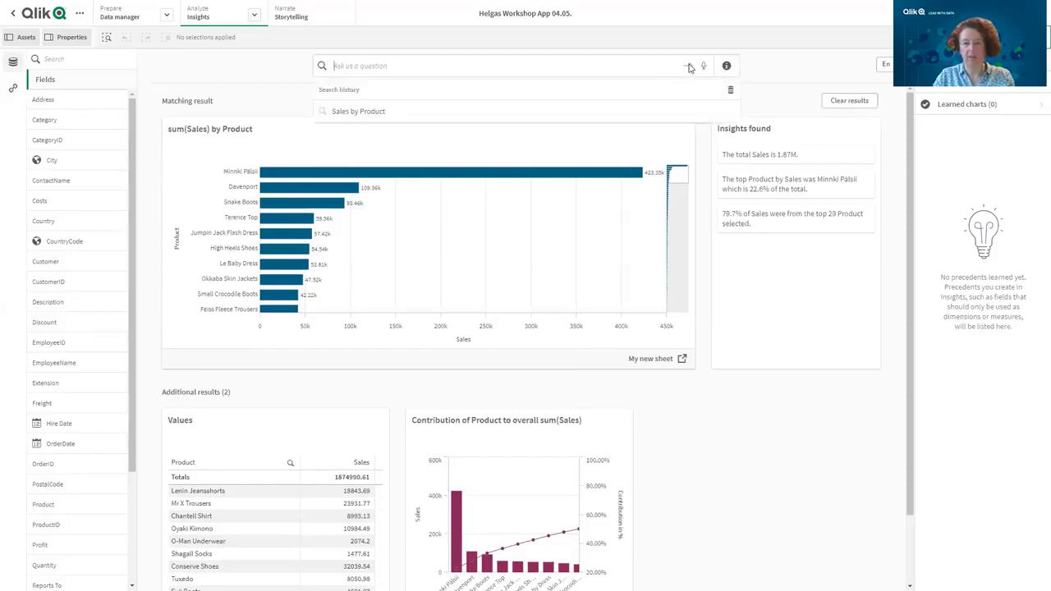
left_click(867, 103)
left_click(862, 104)
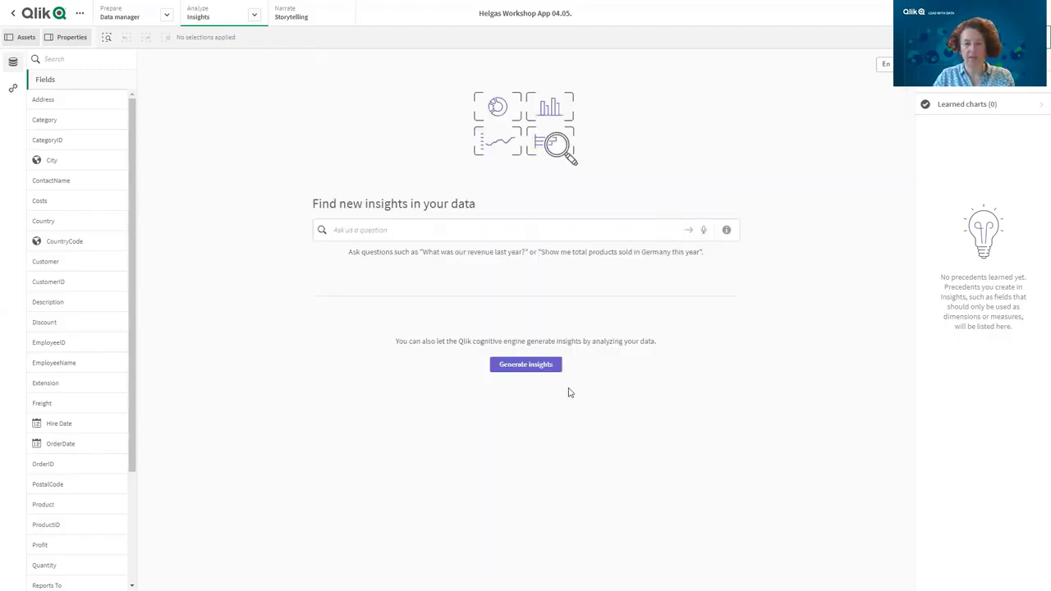
left_click(530, 365)
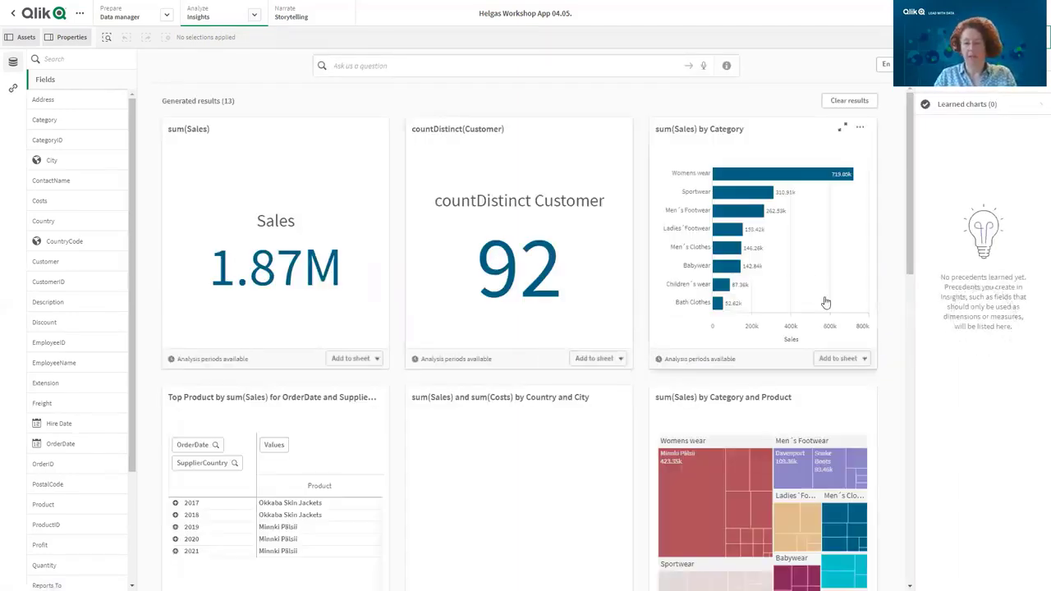
Step: Add the generated sum(Sales) by Category and sum(Sales) by Category and Product charts to My new sheet
left_click(864, 359)
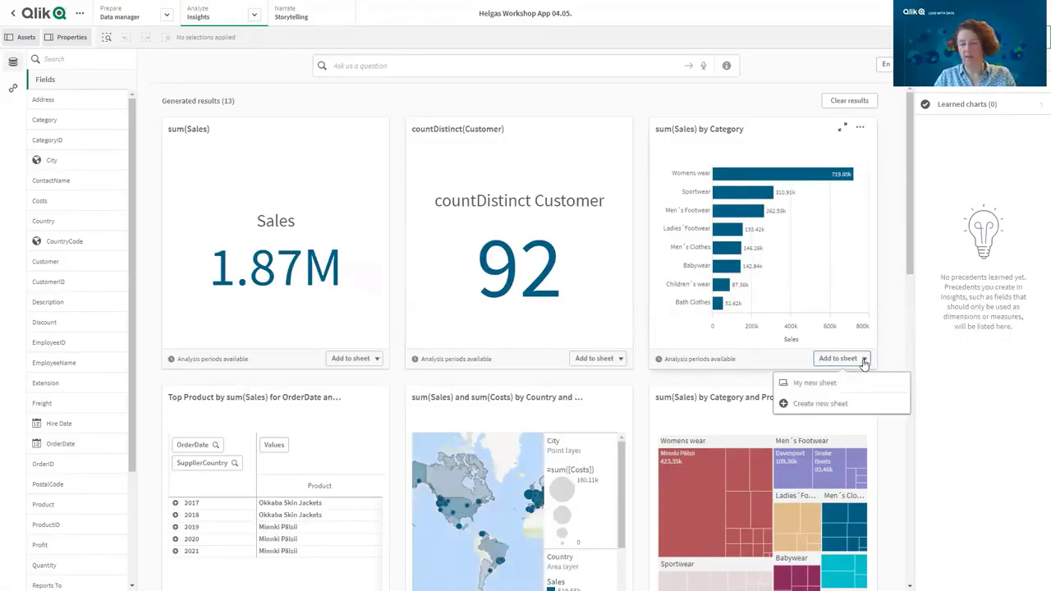
left_click(812, 384)
scroll(821, 386, "down", 3)
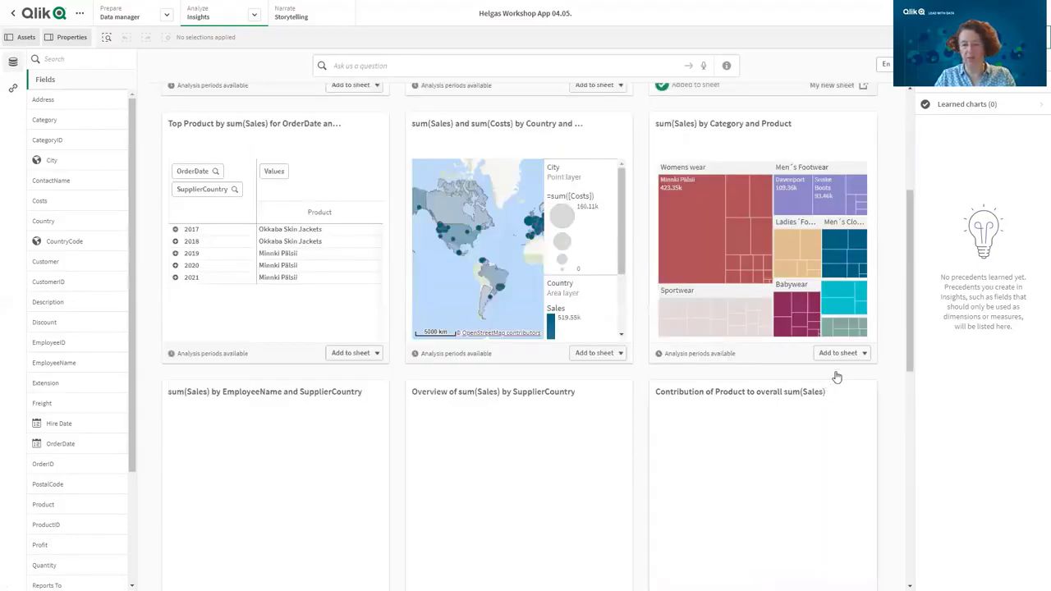
left_click(859, 356)
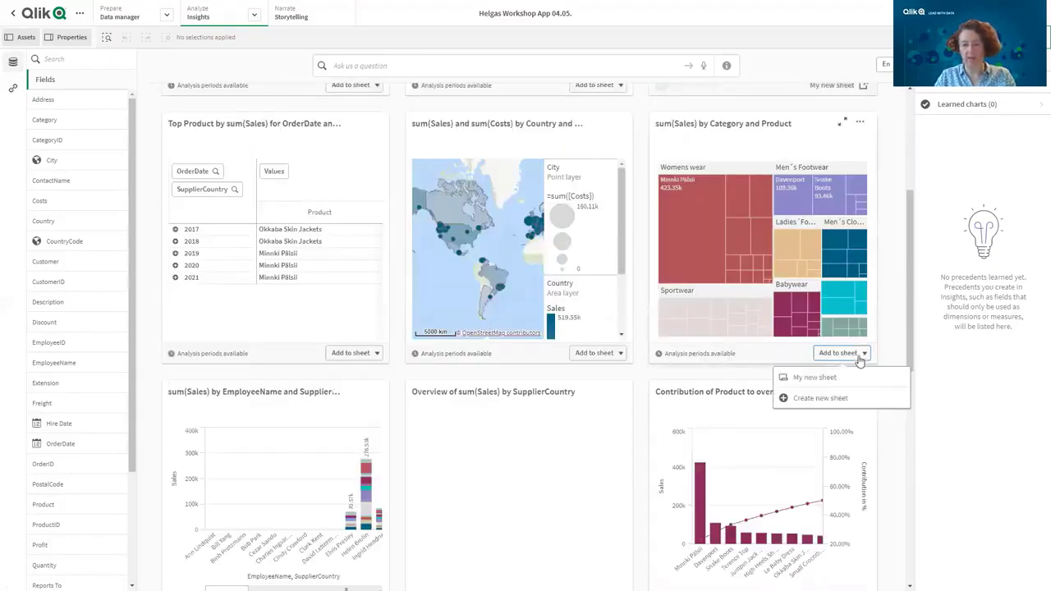
left_click(816, 382)
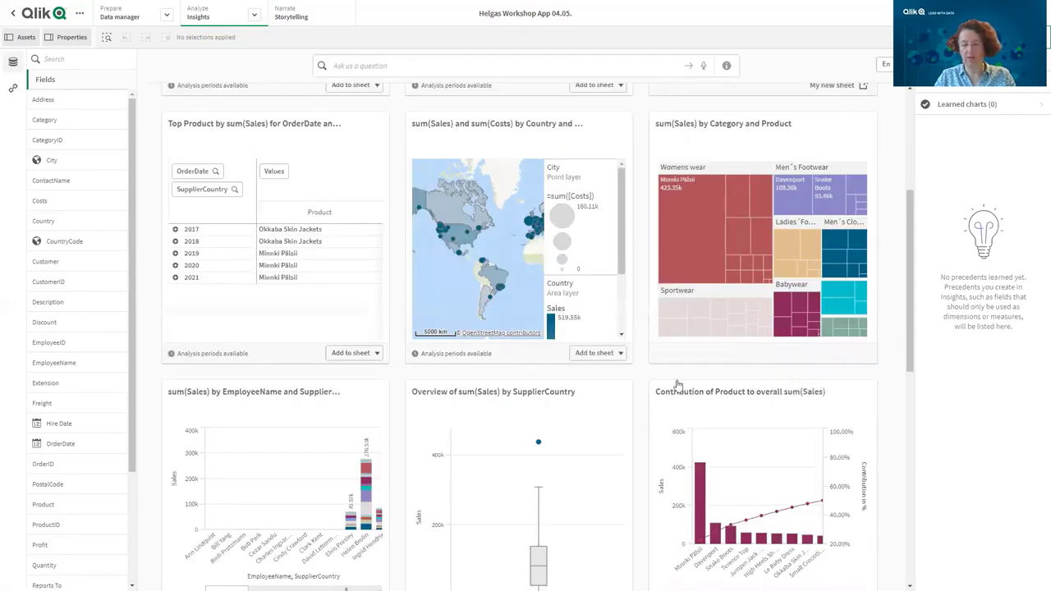
Step: Add the sum(Sales) and sum(Costs) by Country and City map to My new sheet, and go to that sheet
left_click(617, 354)
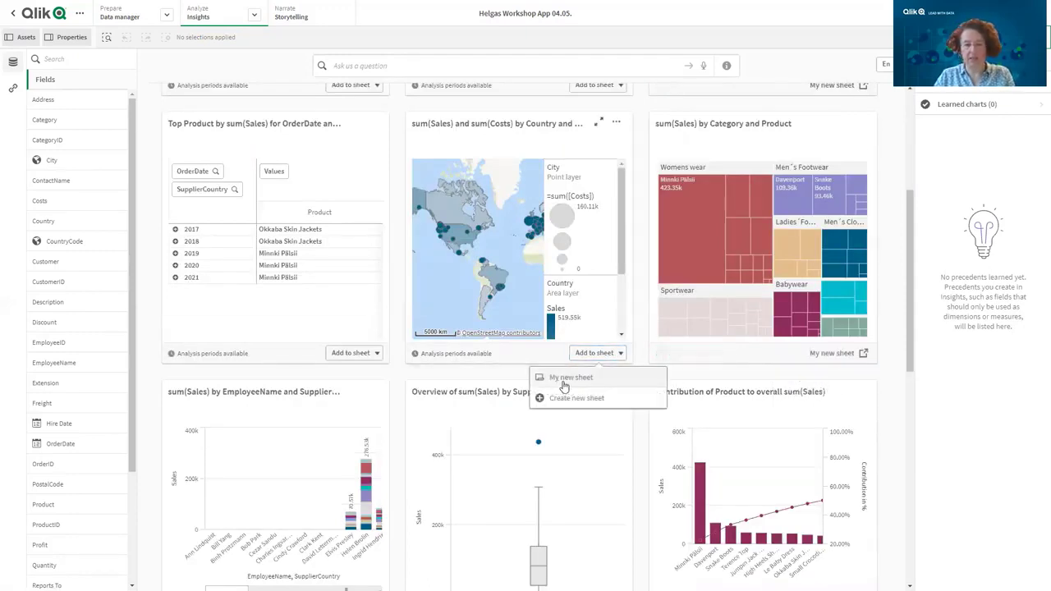
left_click(571, 378)
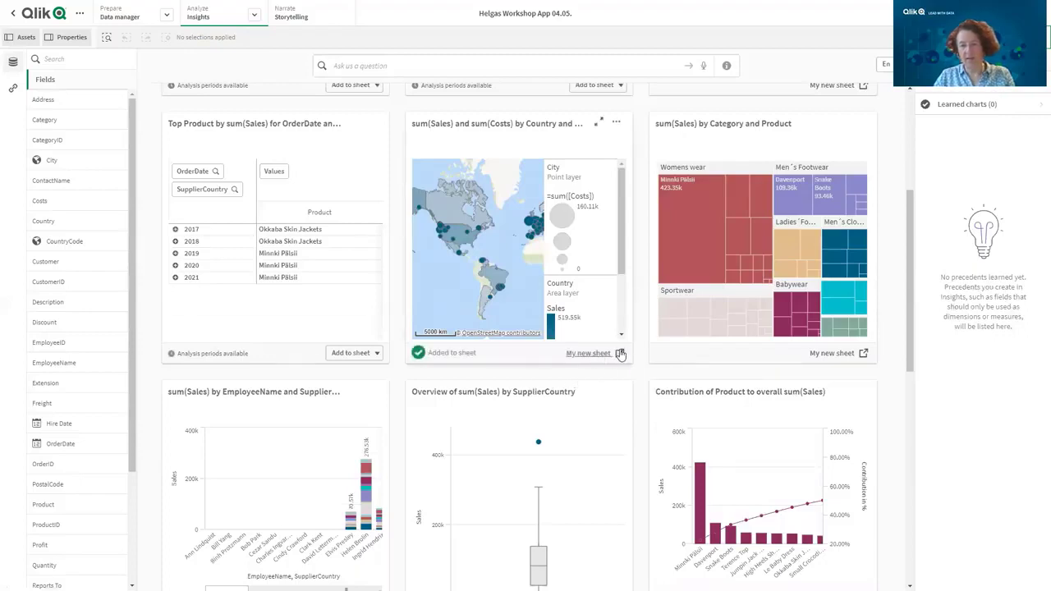
left_click(619, 354)
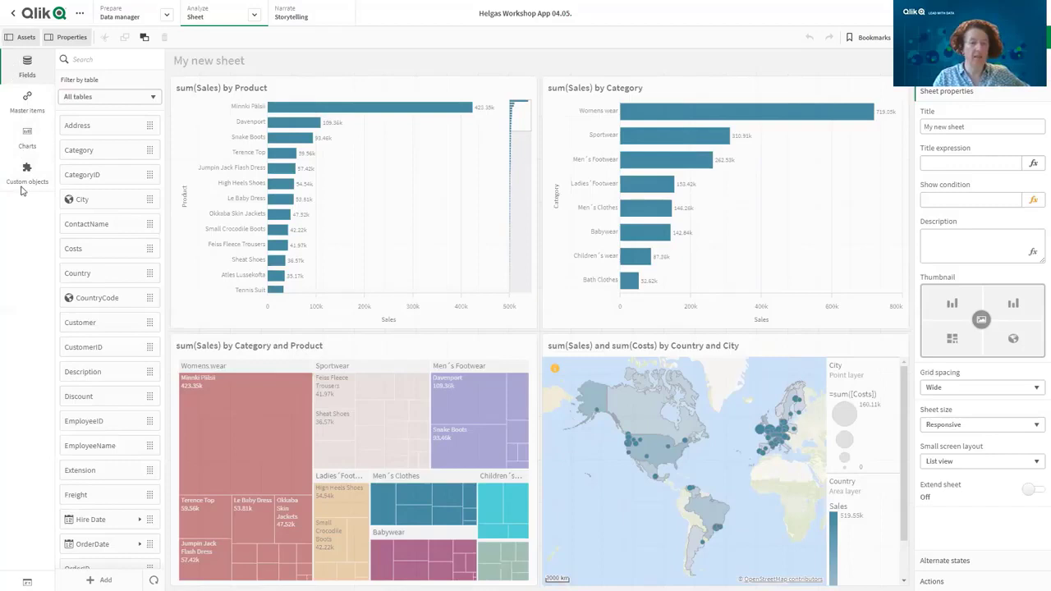
Step: Collapse and reopen the field list, and hide and show the whole assets panel
left_click(29, 69)
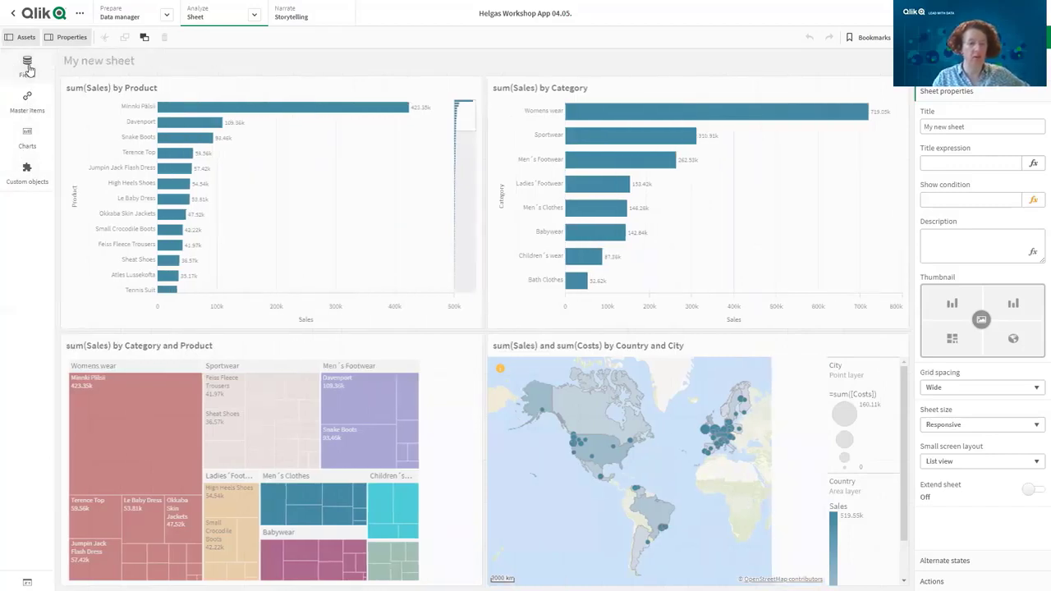
left_click(27, 67)
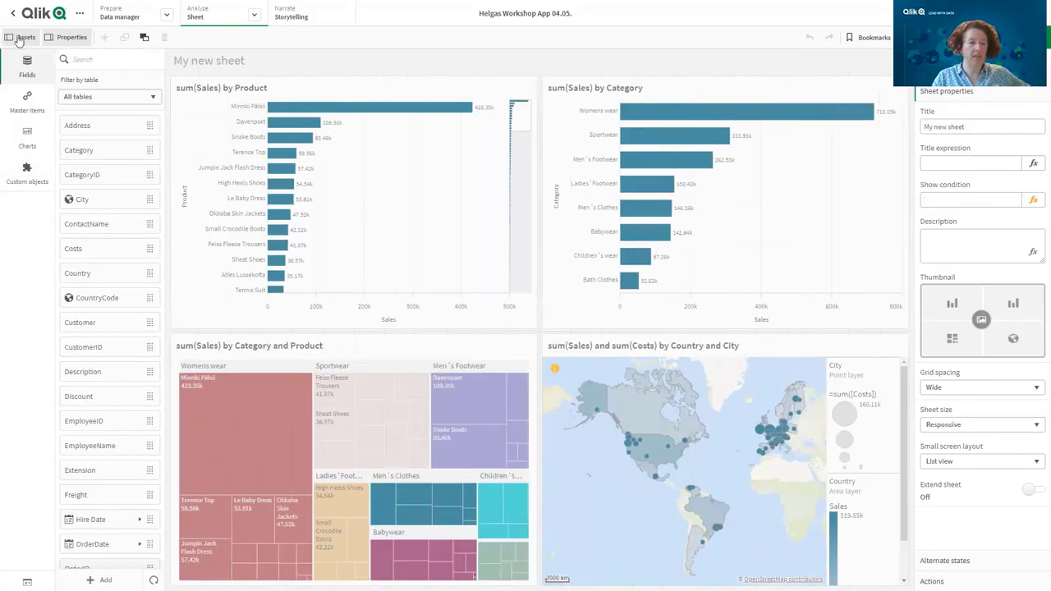
left_click(21, 41)
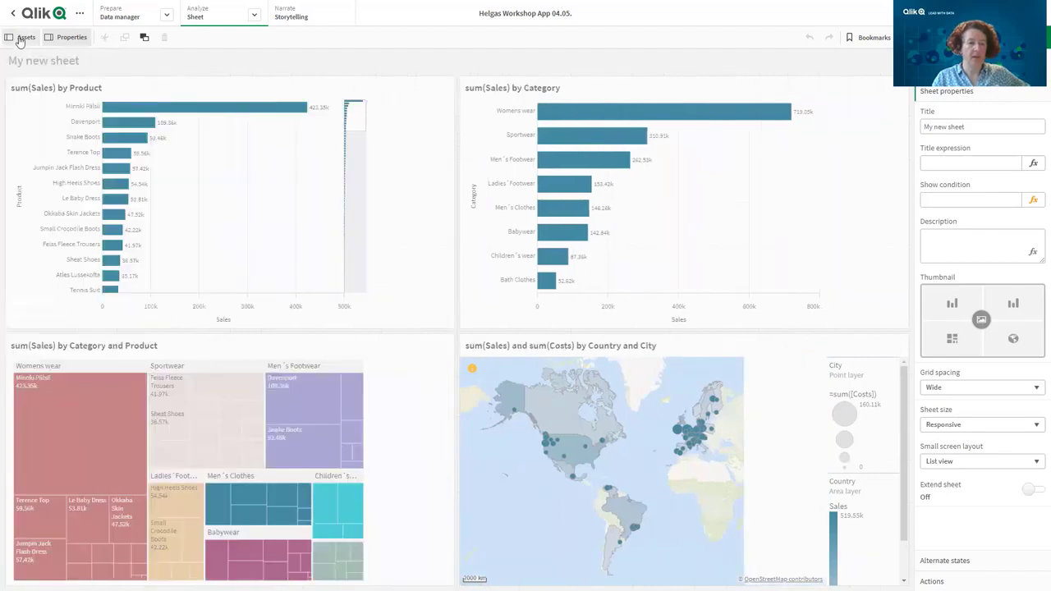
left_click(22, 45)
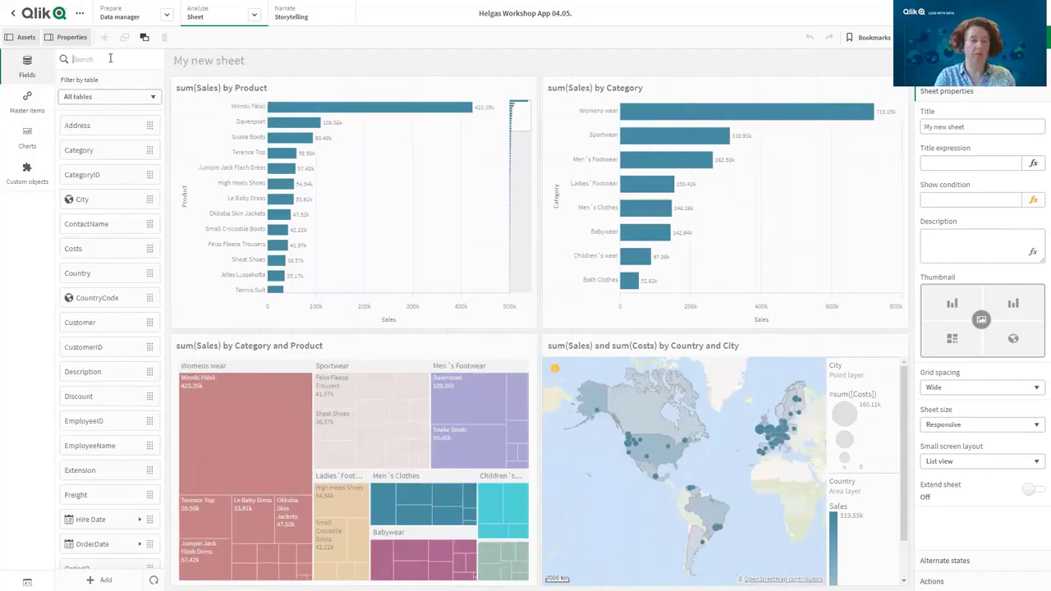
Step: Search the fields for "Sales", clear the search, and look through the available master items and chart types
type("Sales")
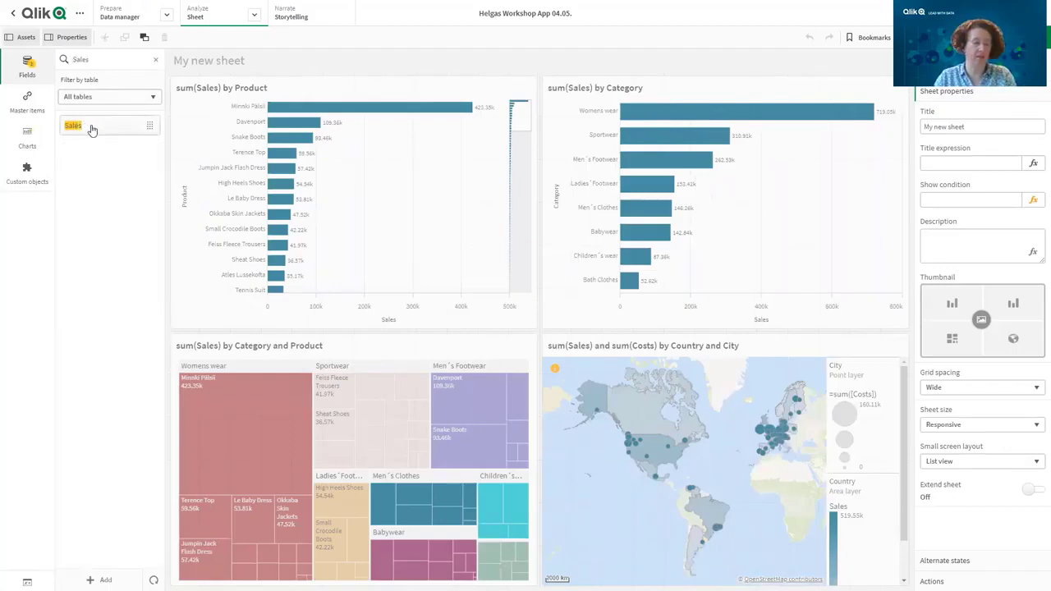
left_click(155, 59)
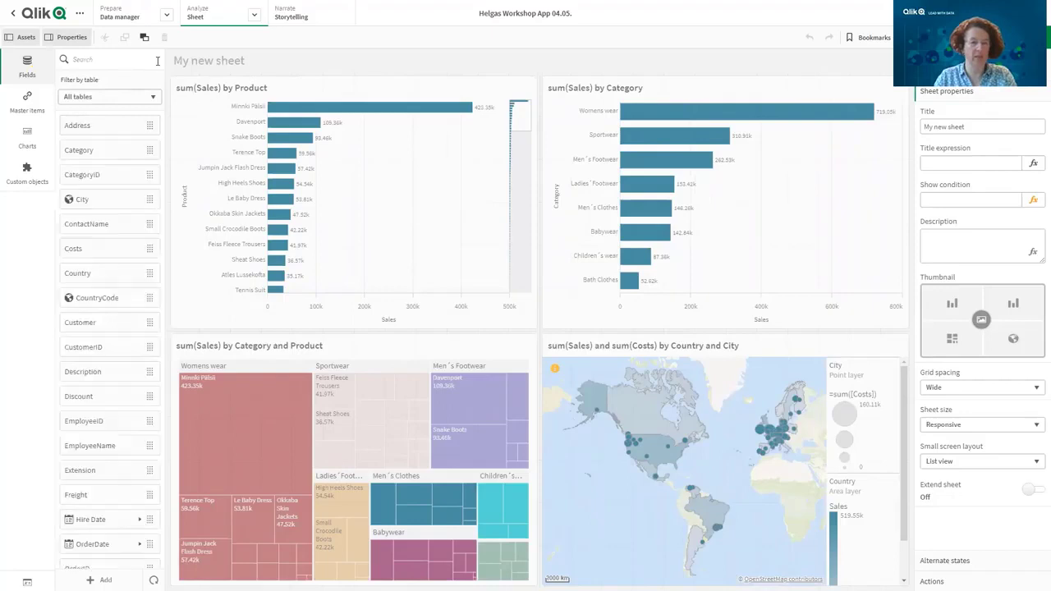
left_click(27, 104)
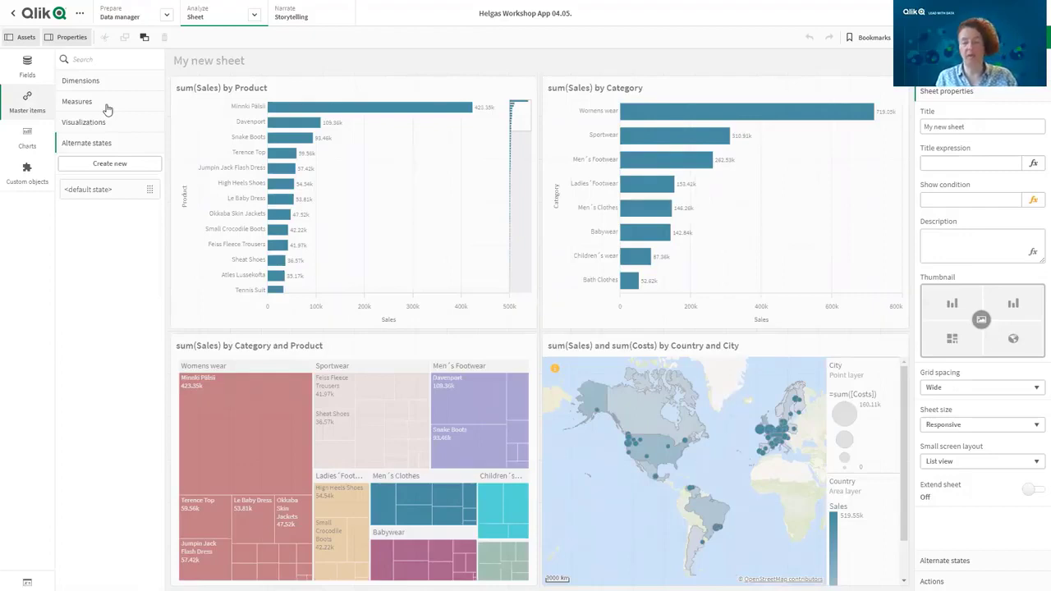
left_click(28, 138)
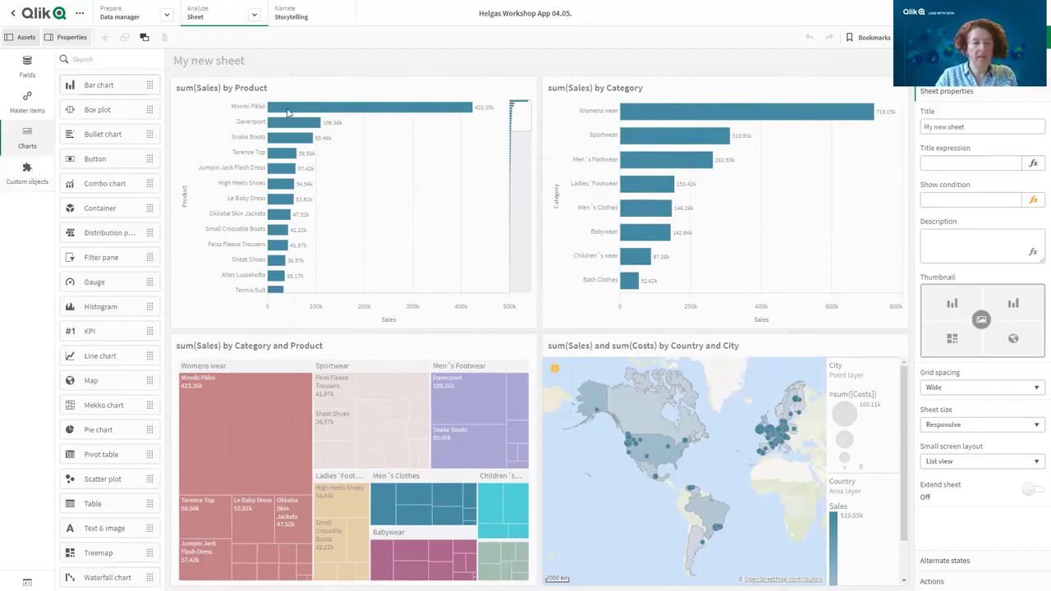
Step: Select the sum(Sales) by Product bar chart and examine the dimensions and measures in its properties
left_click(358, 93)
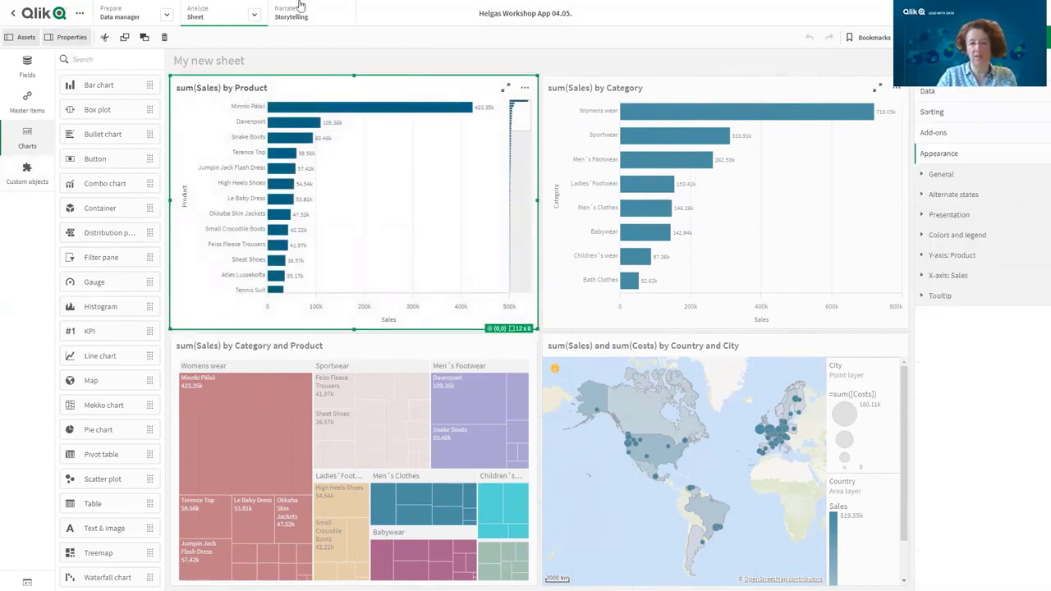
left_click(67, 39)
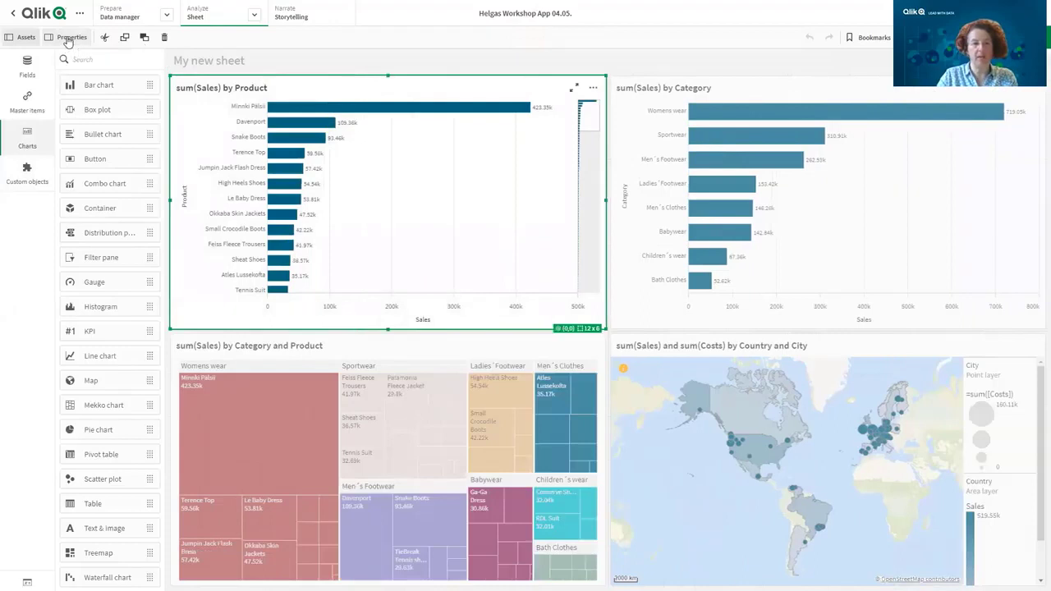
left_click(69, 38)
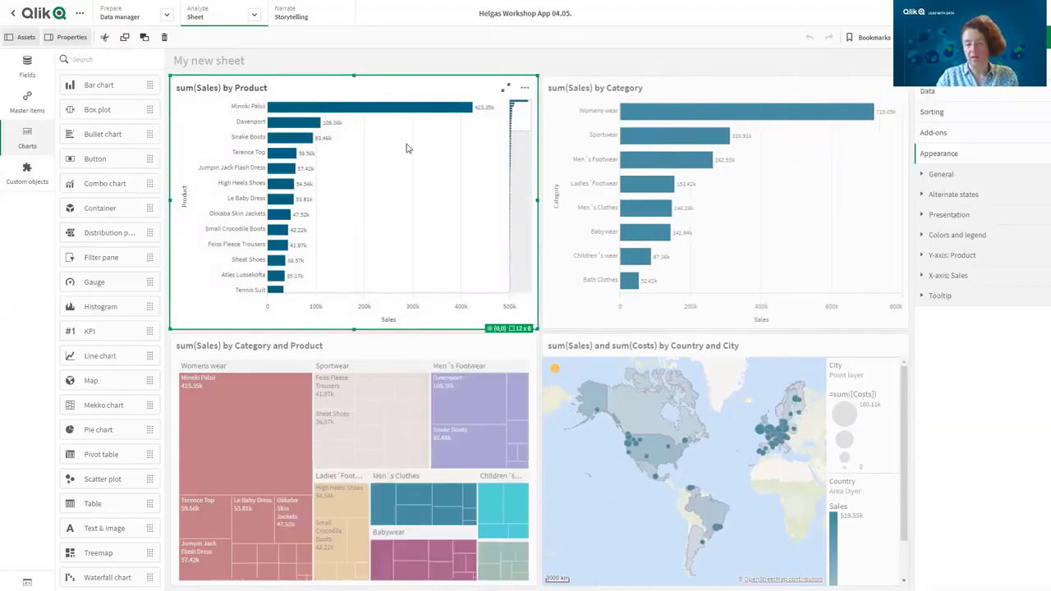
left_click(991, 96)
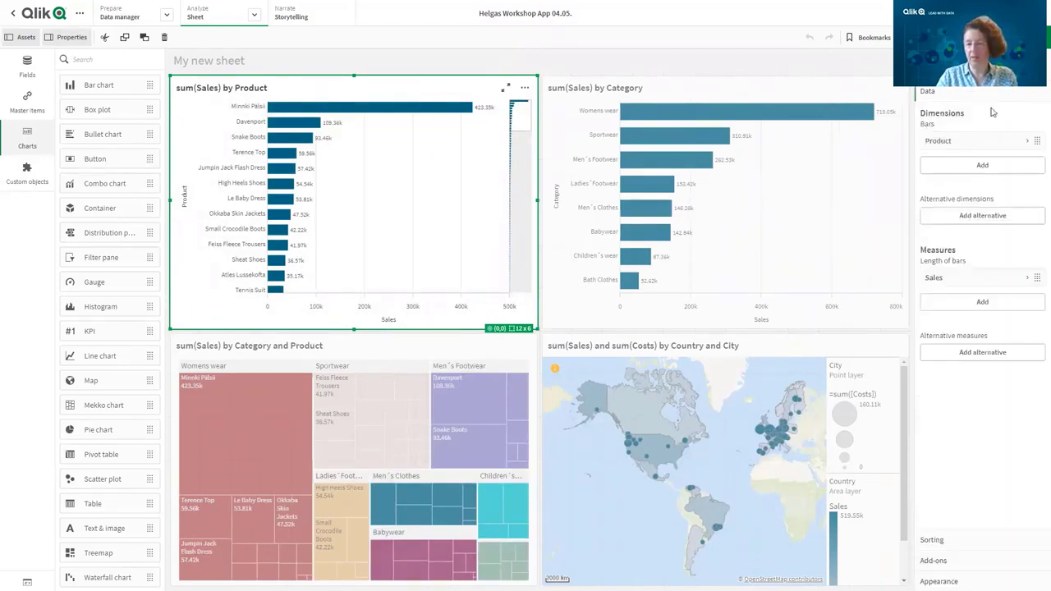
Step: Place Product ahead of Sales in the Product bar chart's sorting order, and undo that change
left_click(962, 544)
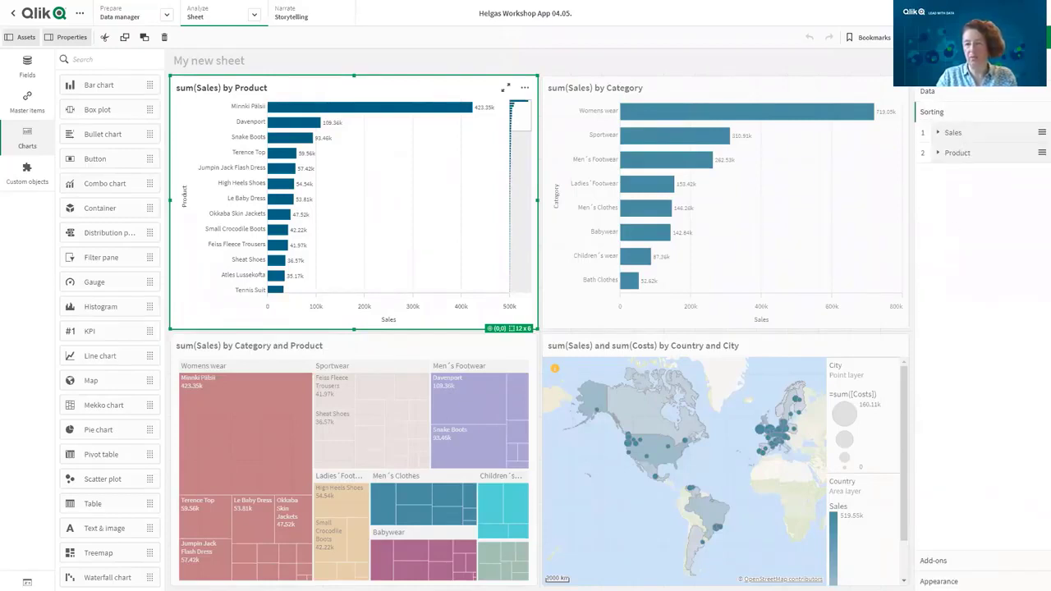
left_click_drag(974, 160, 973, 135)
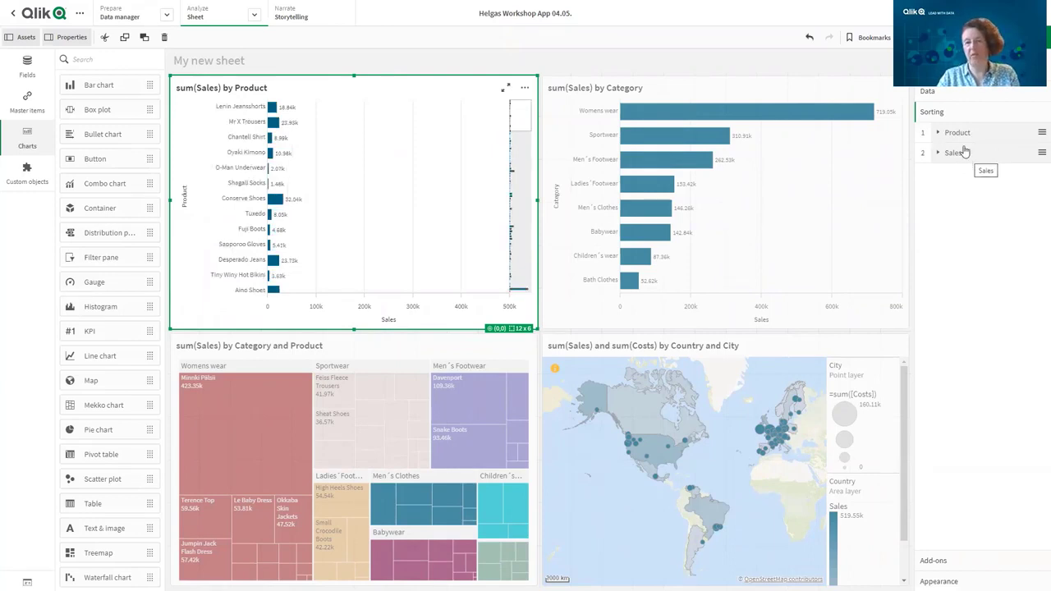
left_click(808, 38)
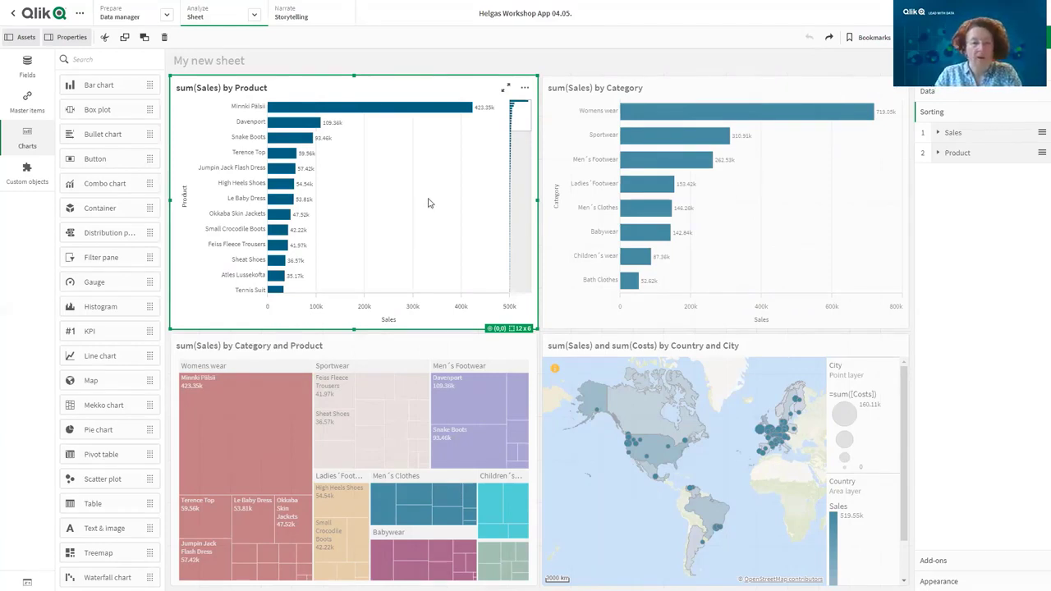
Step: Change the sheet's title to "Mein erstes Dashboard"
left_click(341, 63)
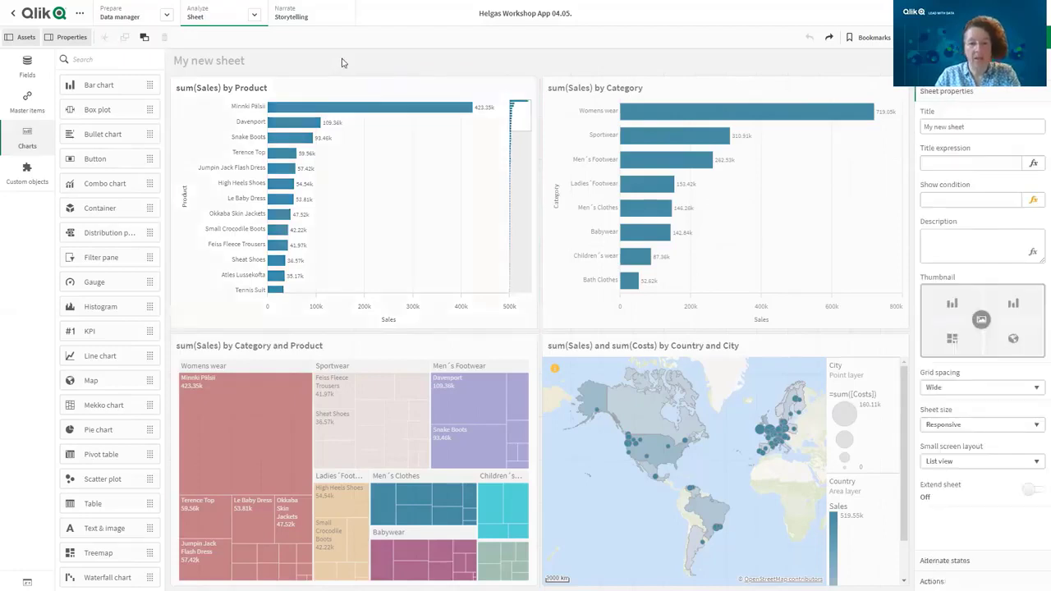
left_click(983, 125)
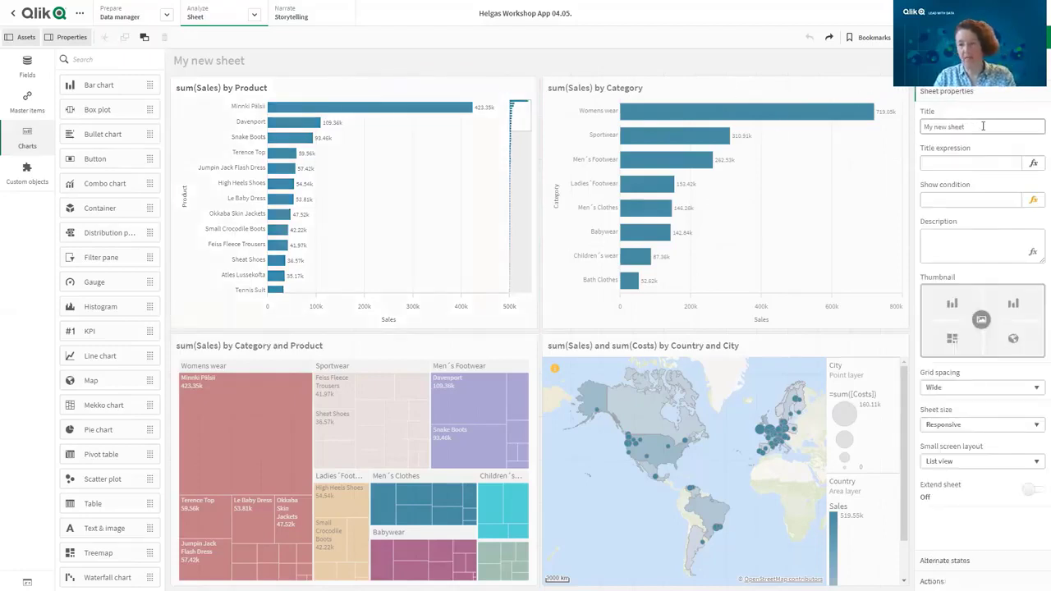
left_click_drag(983, 126, 871, 126)
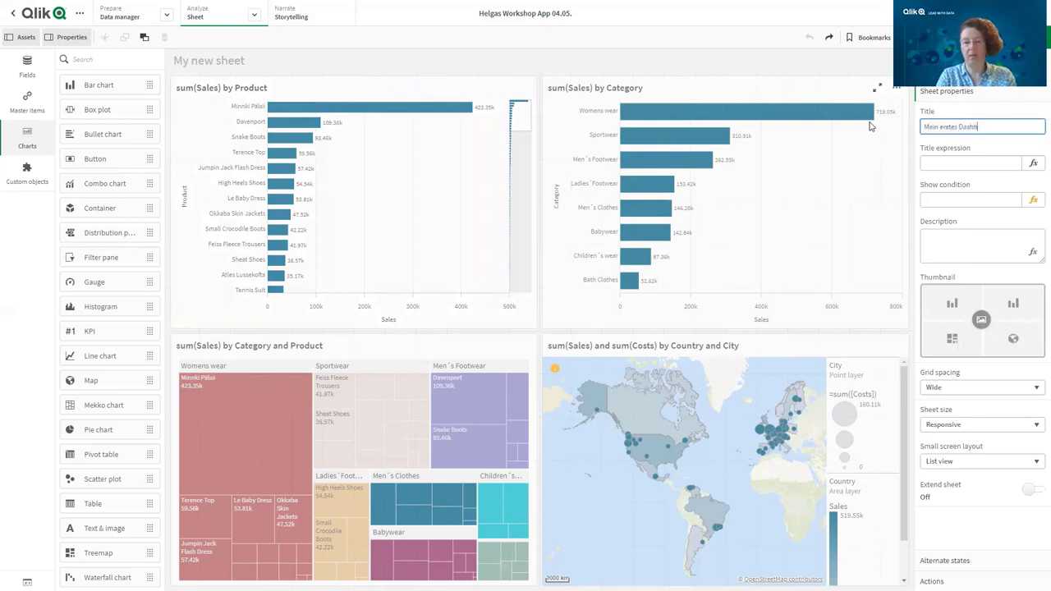
key("Return")
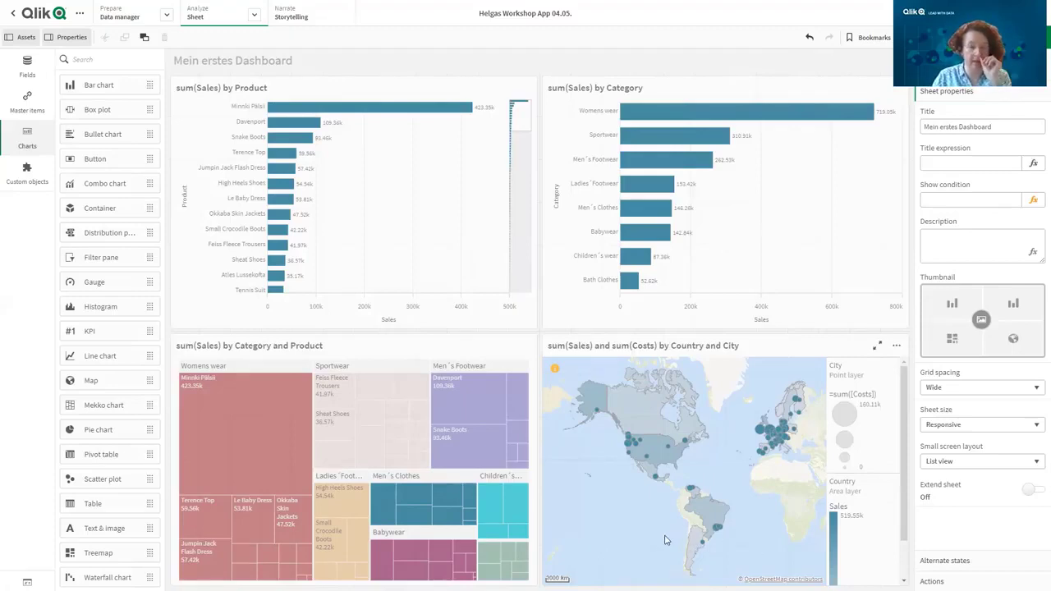
Step: Create a single master dimension from the Category field, named "Produktkategorie"
left_click(28, 99)
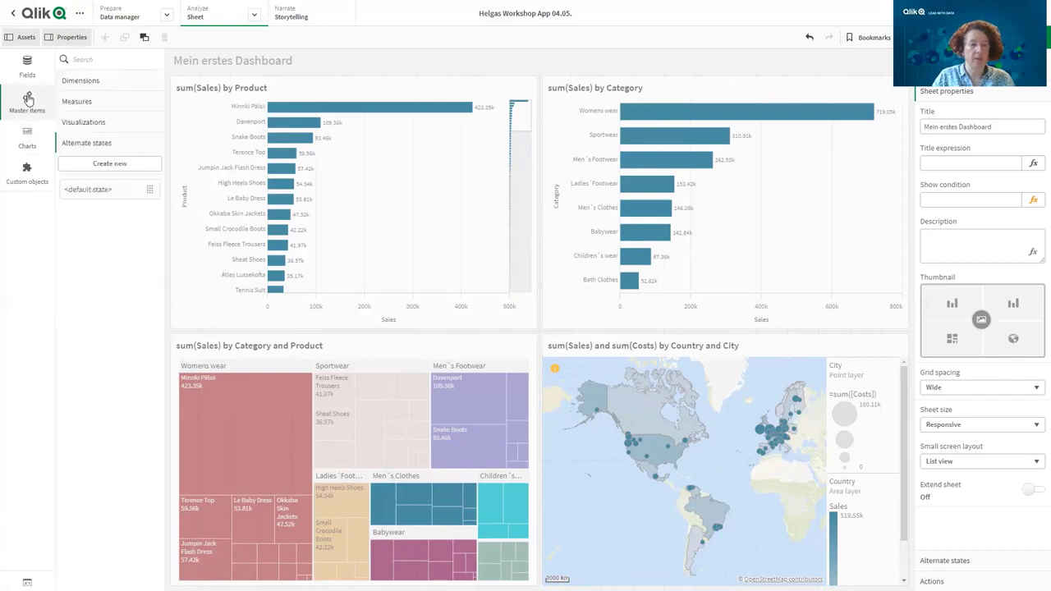
left_click(120, 82)
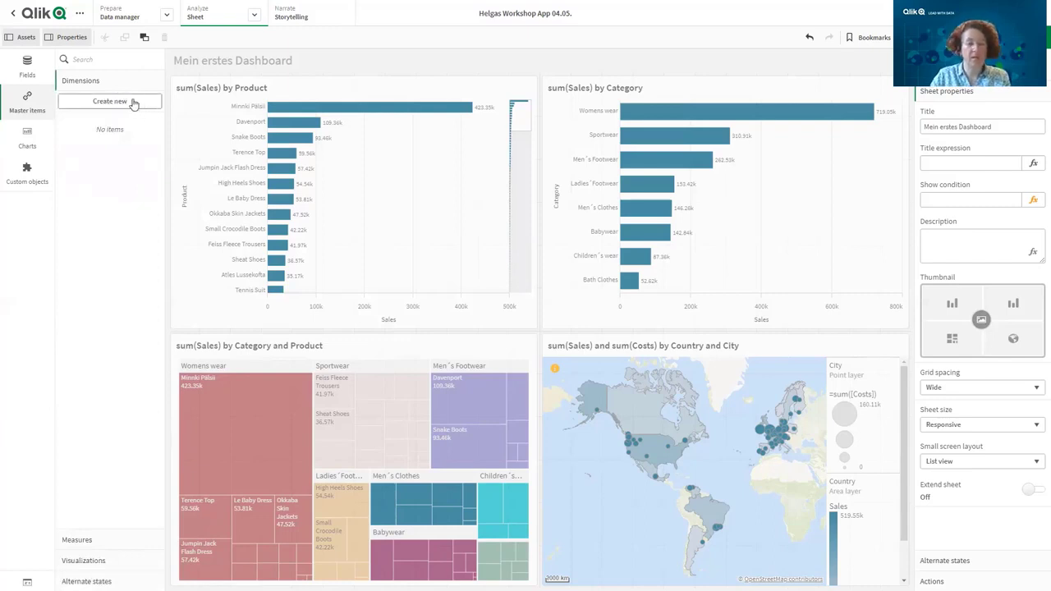
left_click(134, 103)
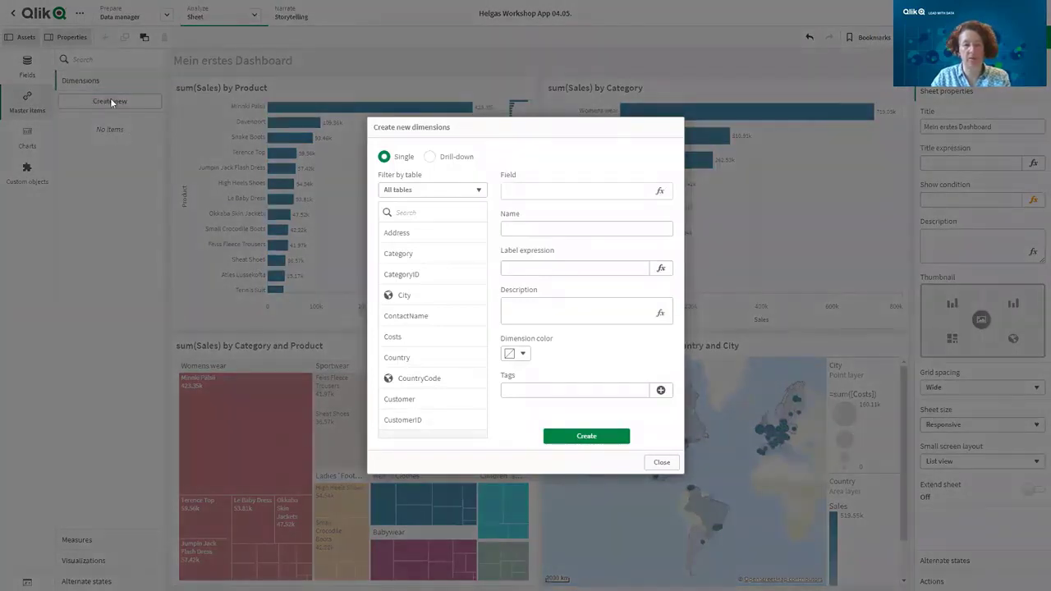
left_click(417, 257)
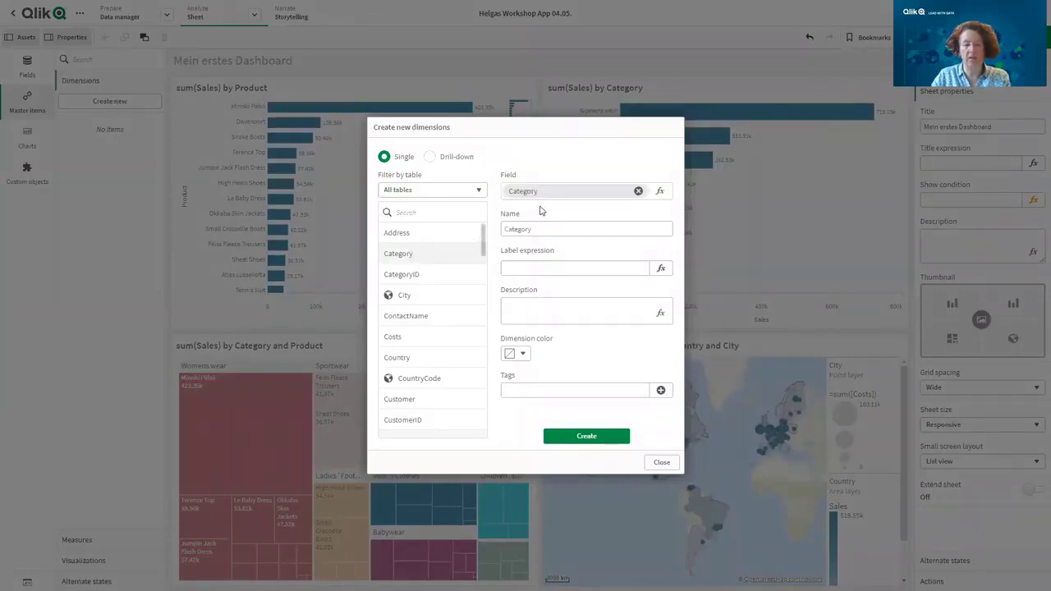
left_click_drag(540, 229, 485, 214)
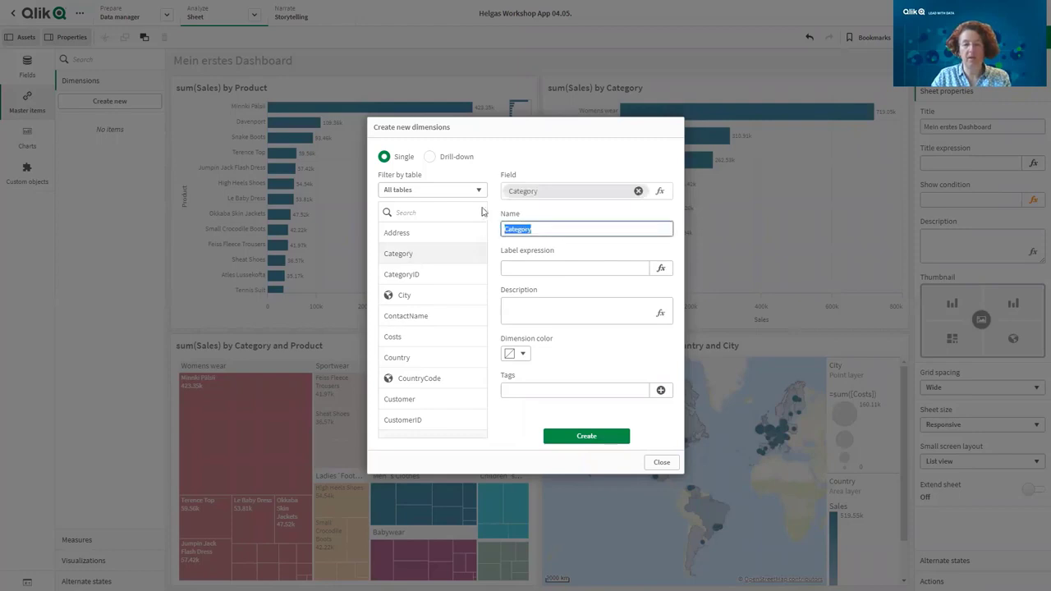
type("Produktk")
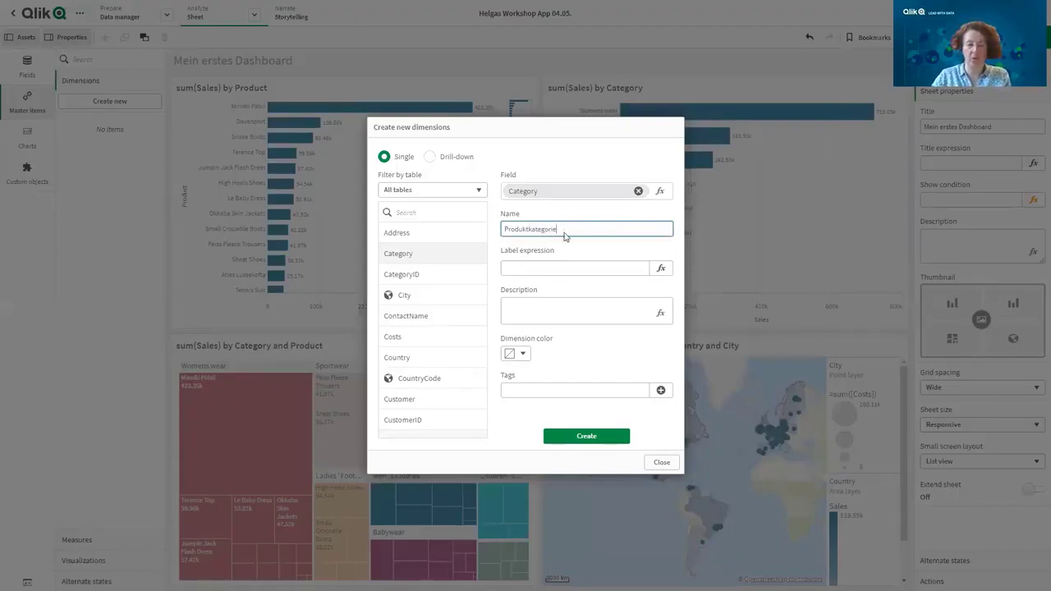
left_click(588, 437)
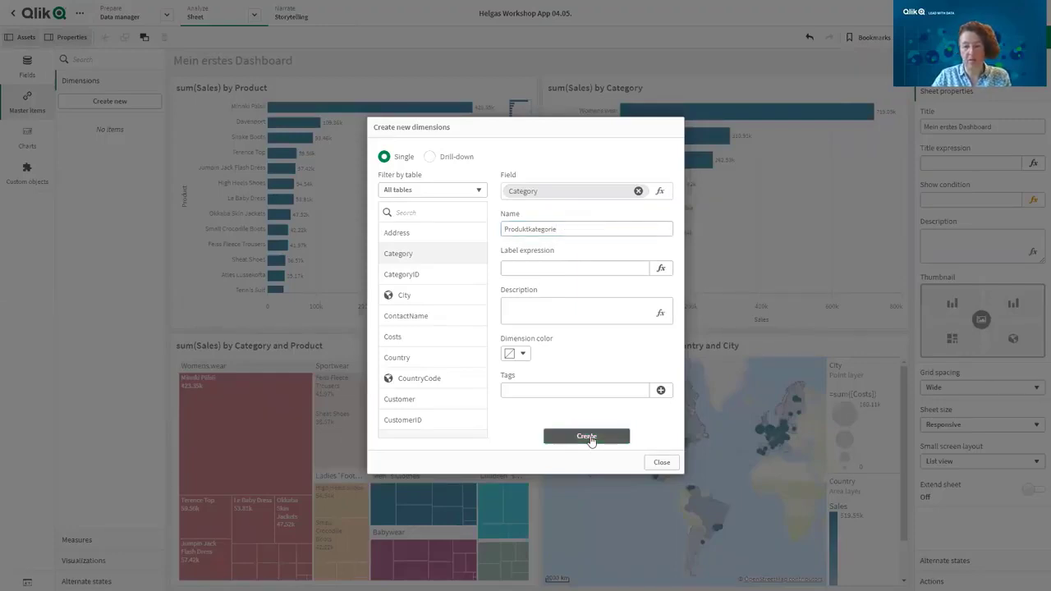
Step: Create a single master dimension from the City field, named "Stadt"
left_click(411, 301)
double_click(504, 228)
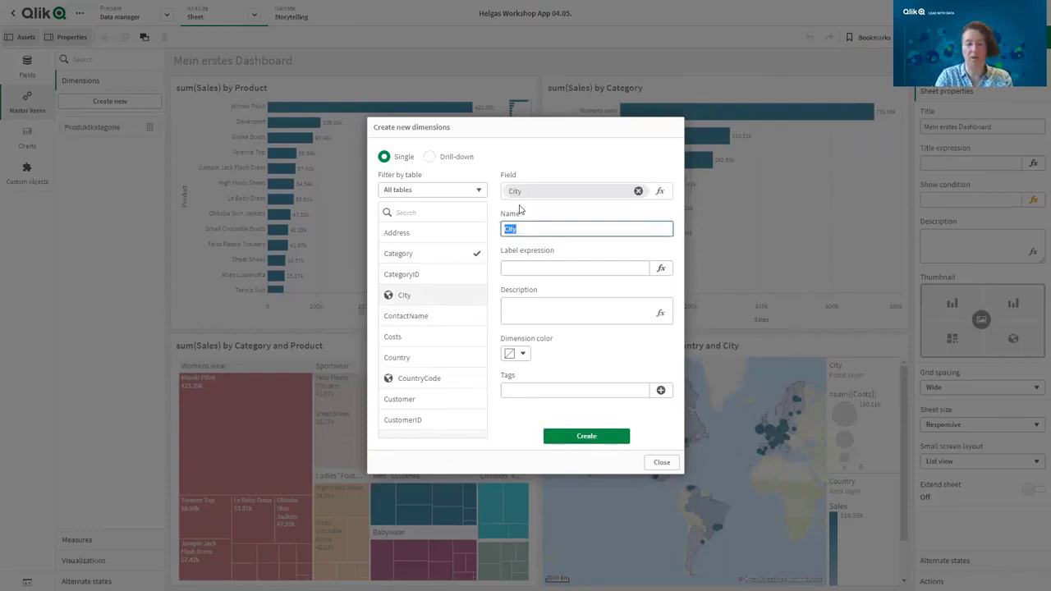
type("Stadt")
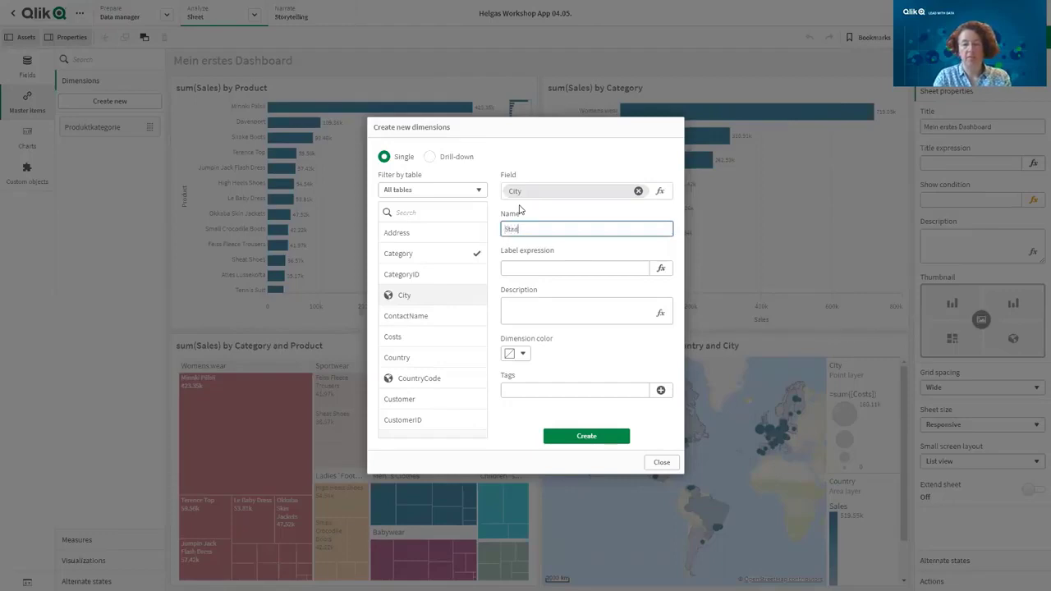
left_click(585, 438)
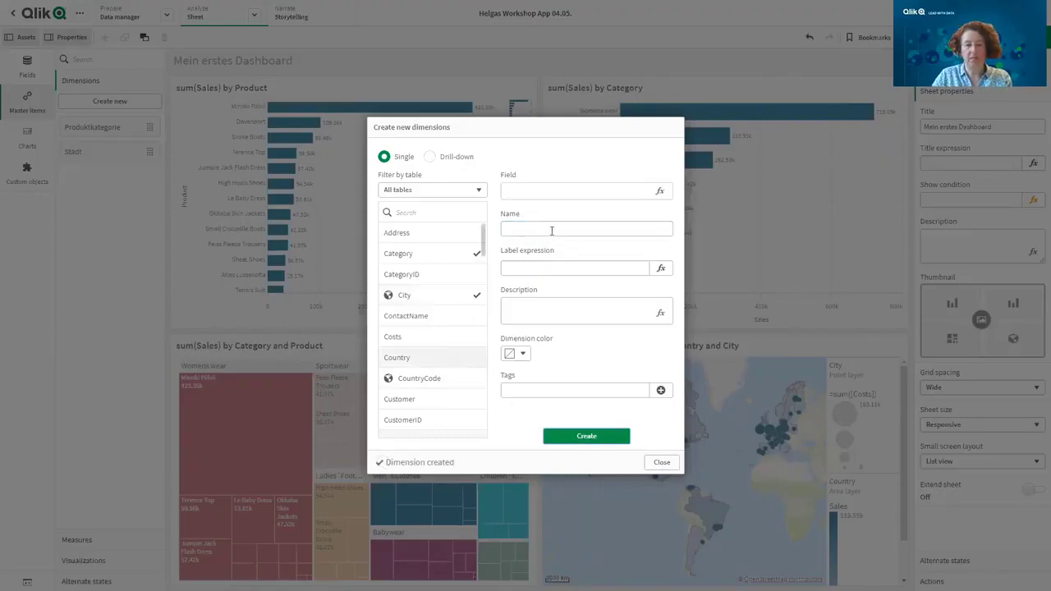
Step: Create a single master dimension from the Country field, named "Land"
left_click(396, 357)
left_click_drag(547, 229, 491, 229)
type("L")
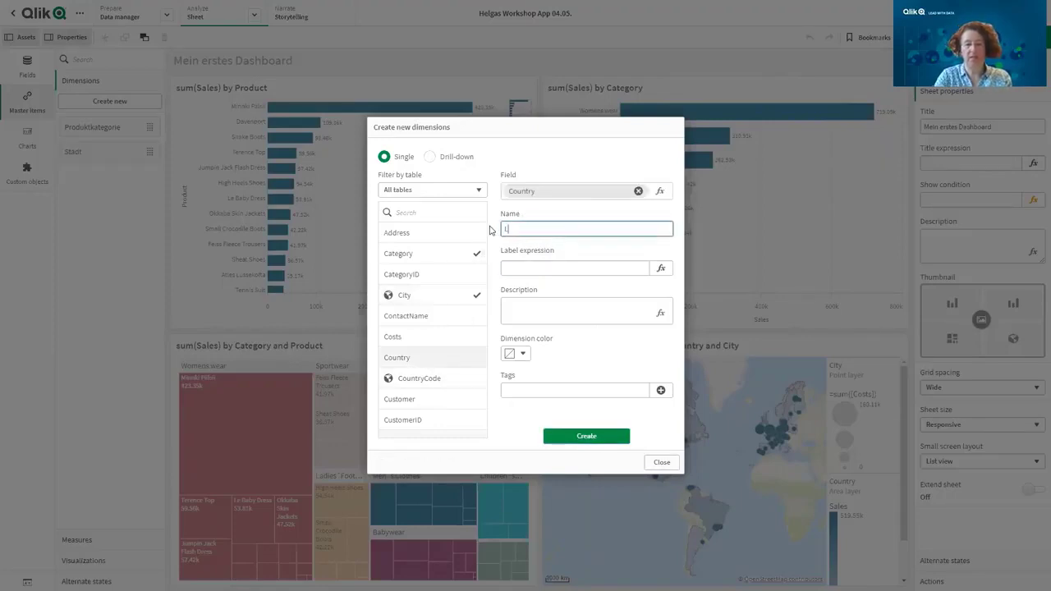
type("and")
left_click(590, 436)
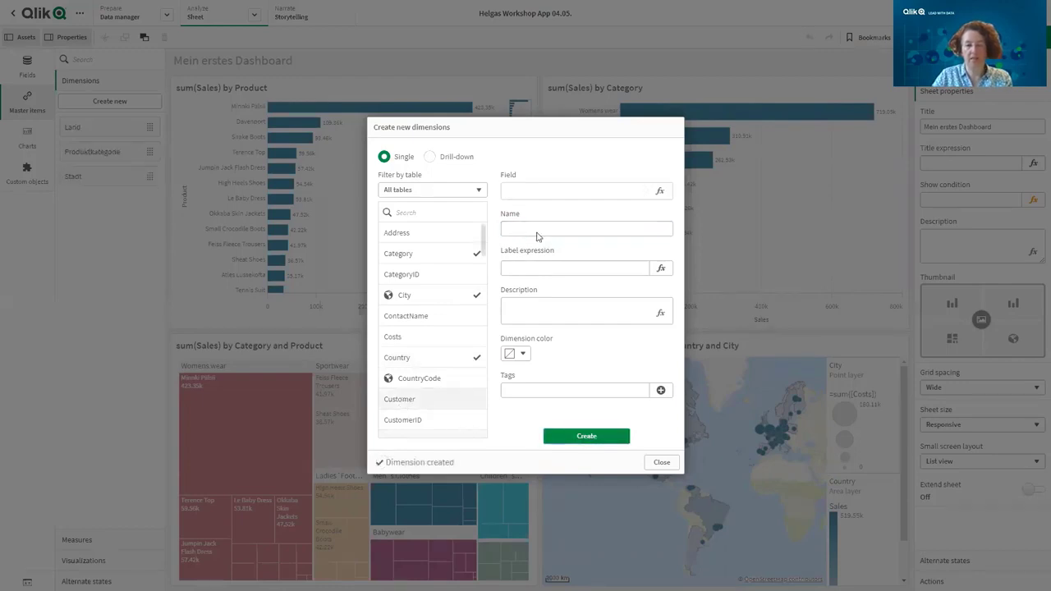
Step: Create a single master dimension from the Customer field, named "Kunde"
left_click(401, 400)
left_click_drag(539, 229, 481, 227)
type("Kunde")
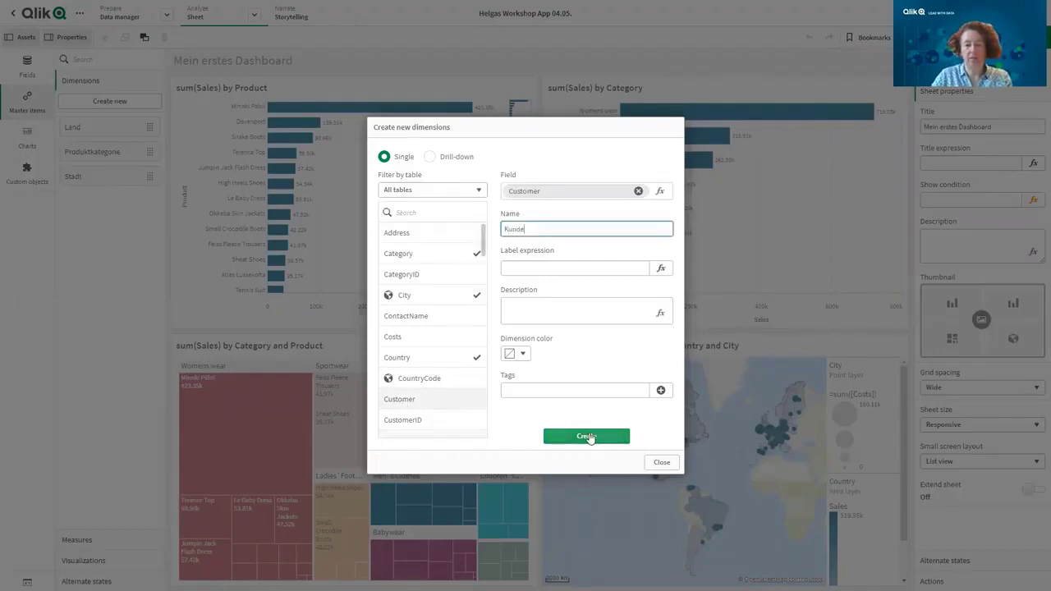
left_click(557, 435)
Step: Create a single master dimension from the OrderDate field, named "Bestelldatum"
scroll(427, 345, "down", 1)
scroll(433, 344, "down", 6)
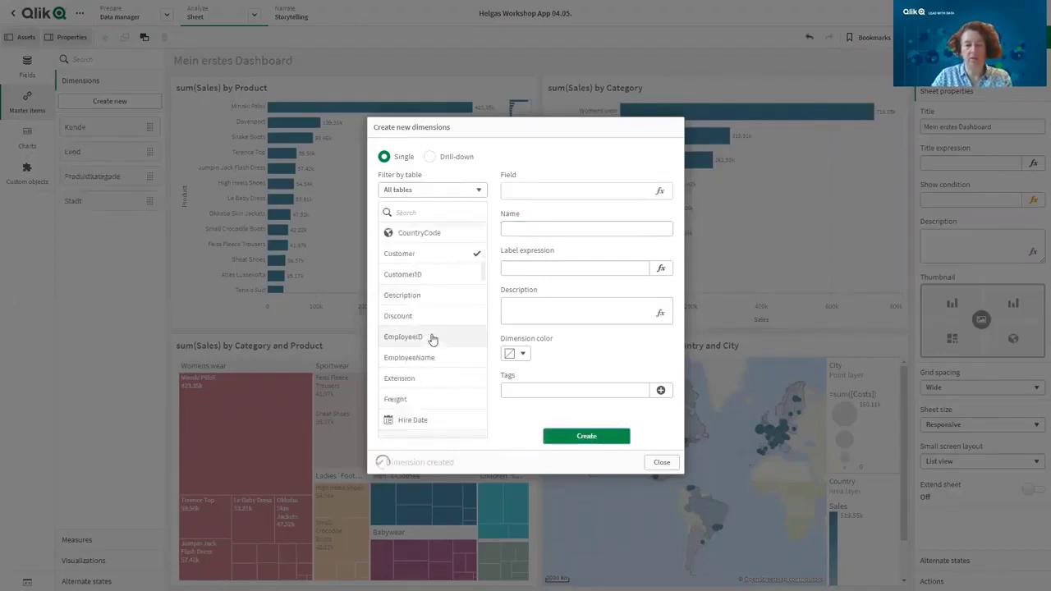
scroll(432, 349, "down", 5)
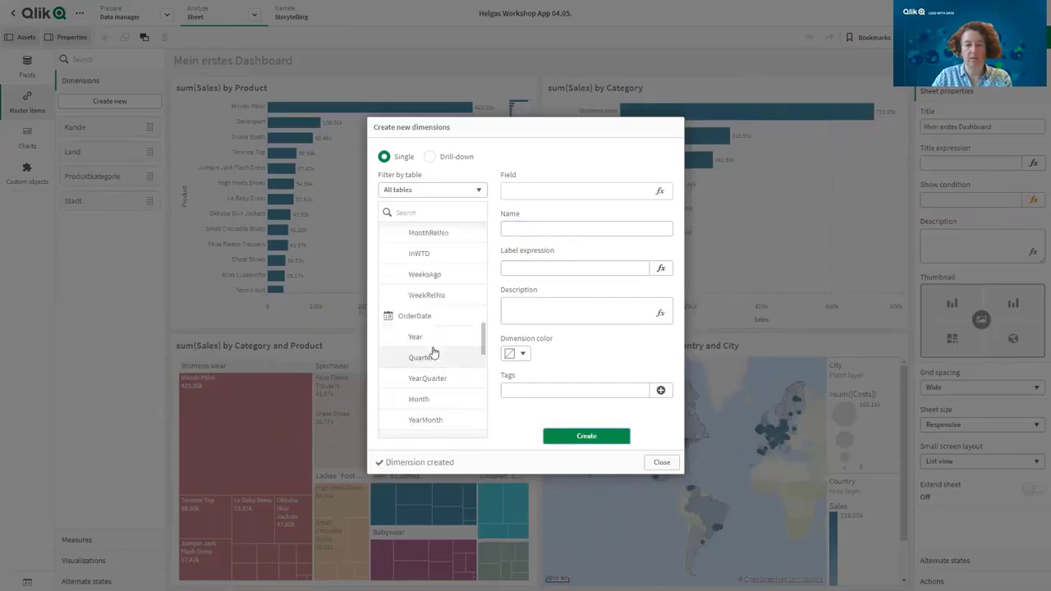
left_click(425, 318)
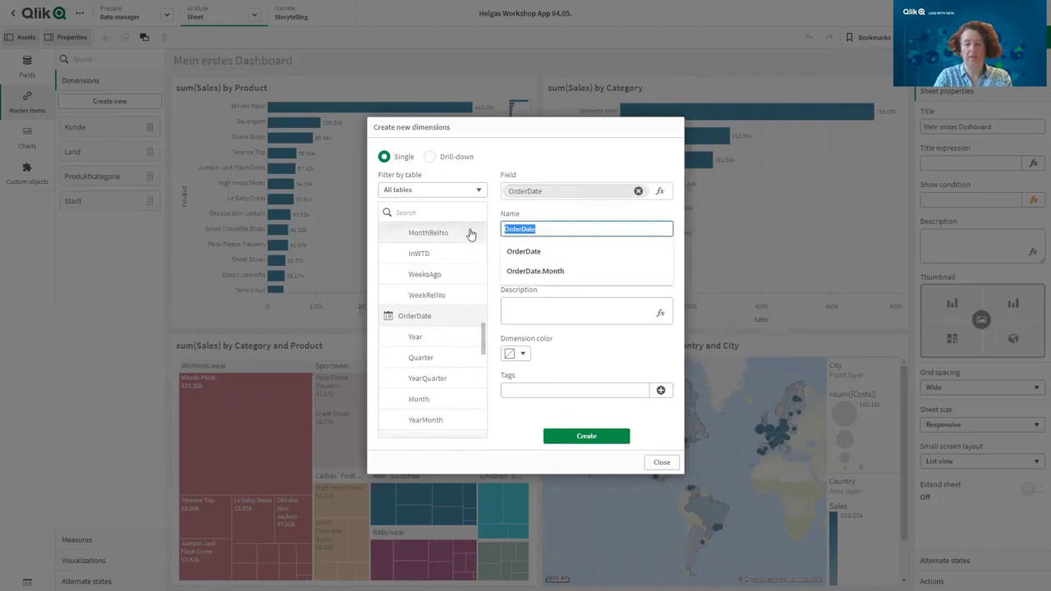
type("Bestelldatum")
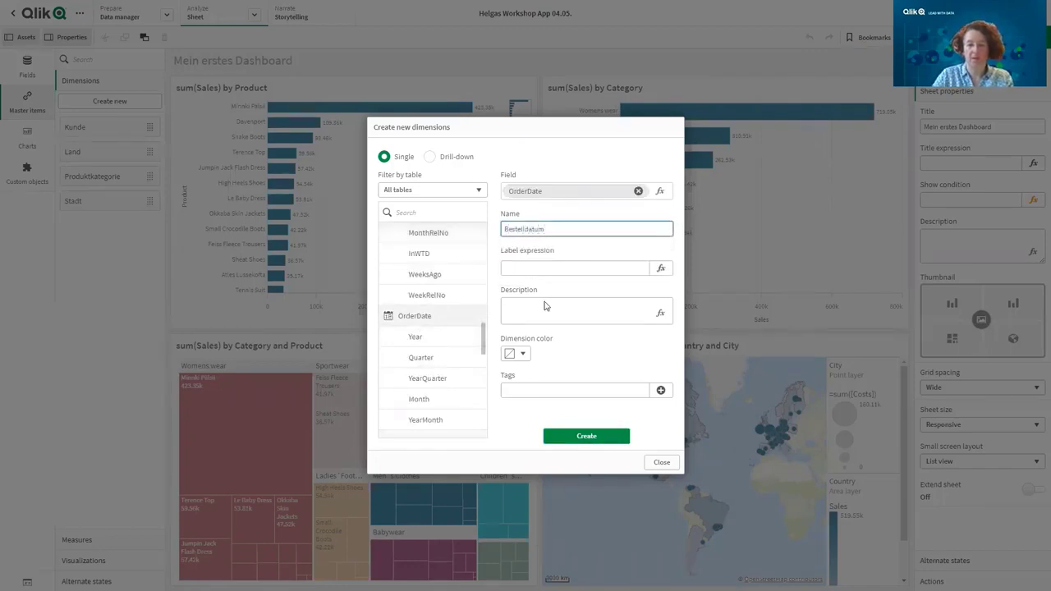
left_click(595, 438)
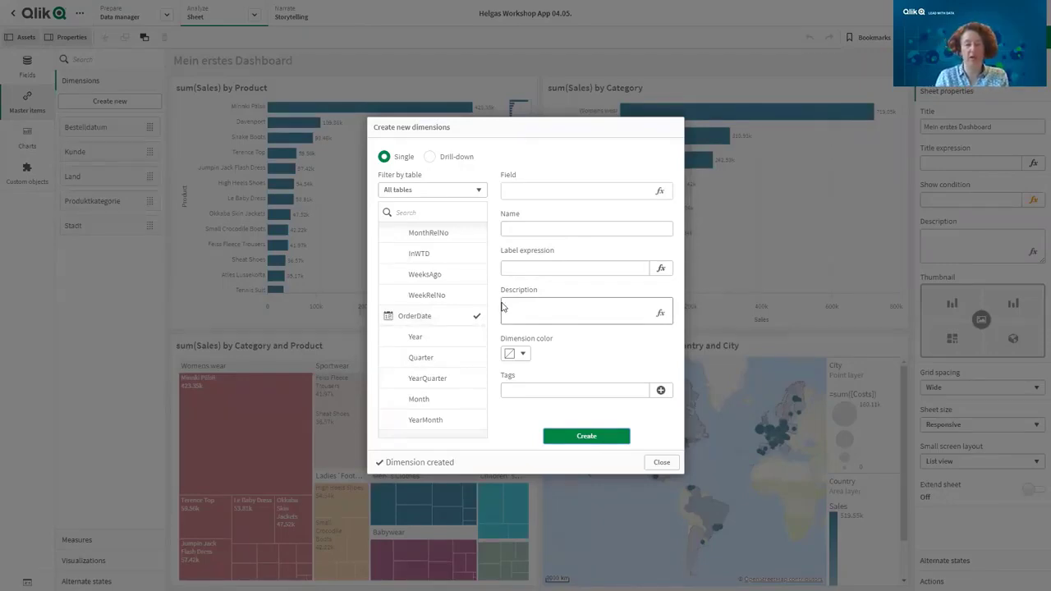
Step: Create two master dimensions from the OrderDate calendar fields: Year named "Jahr" and Month named "Monat"
left_click(432, 340)
type("Jahr")
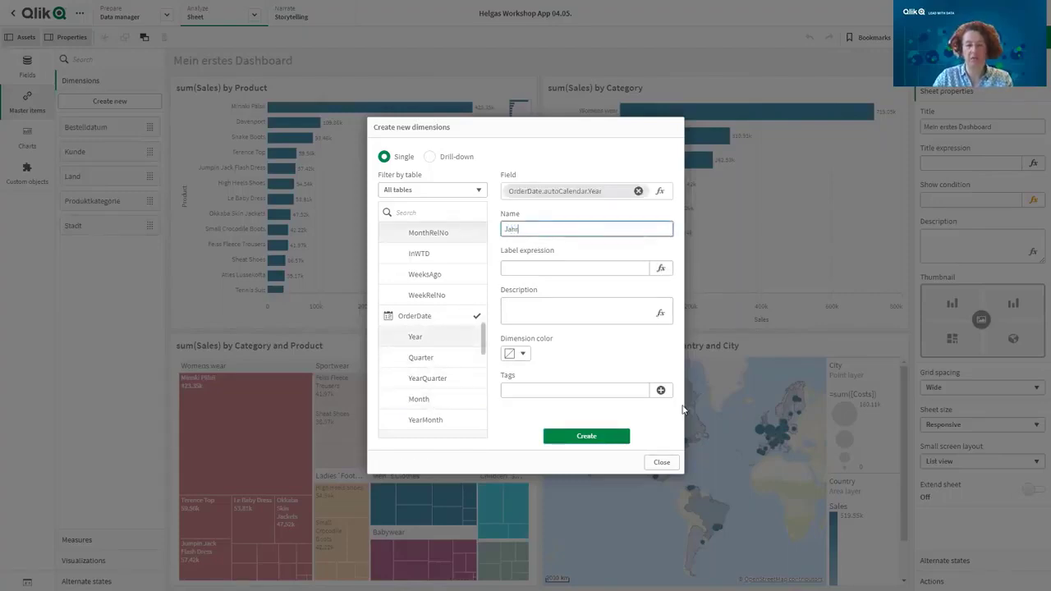
left_click(591, 426)
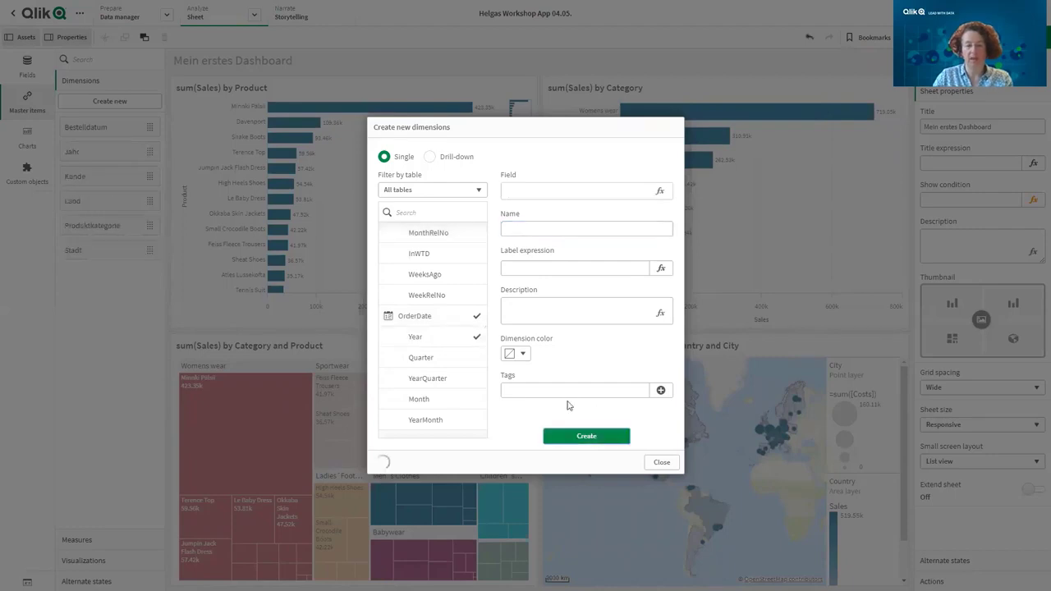
left_click(420, 400)
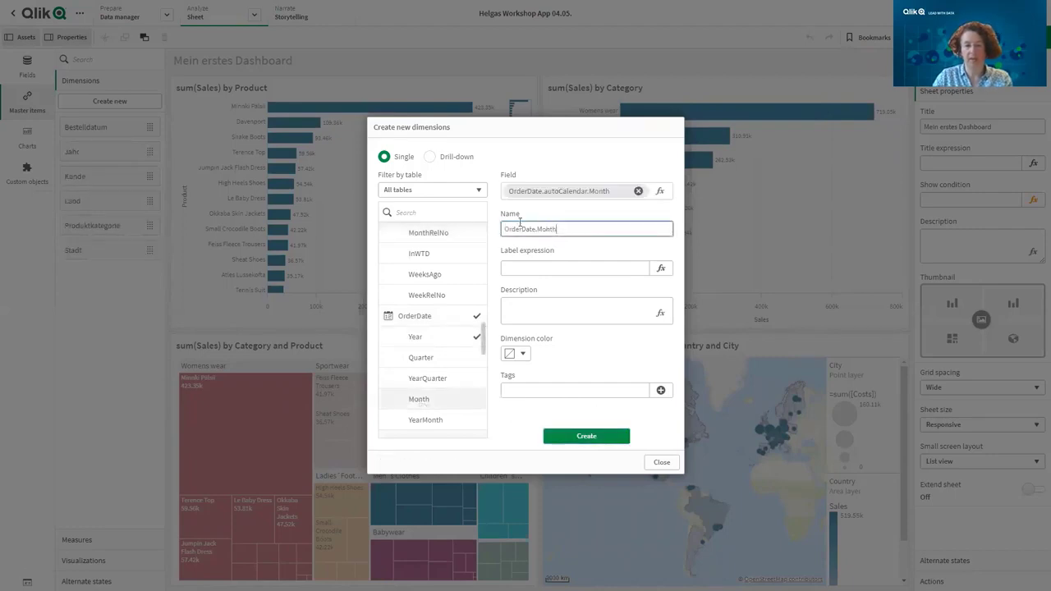
type("Monat")
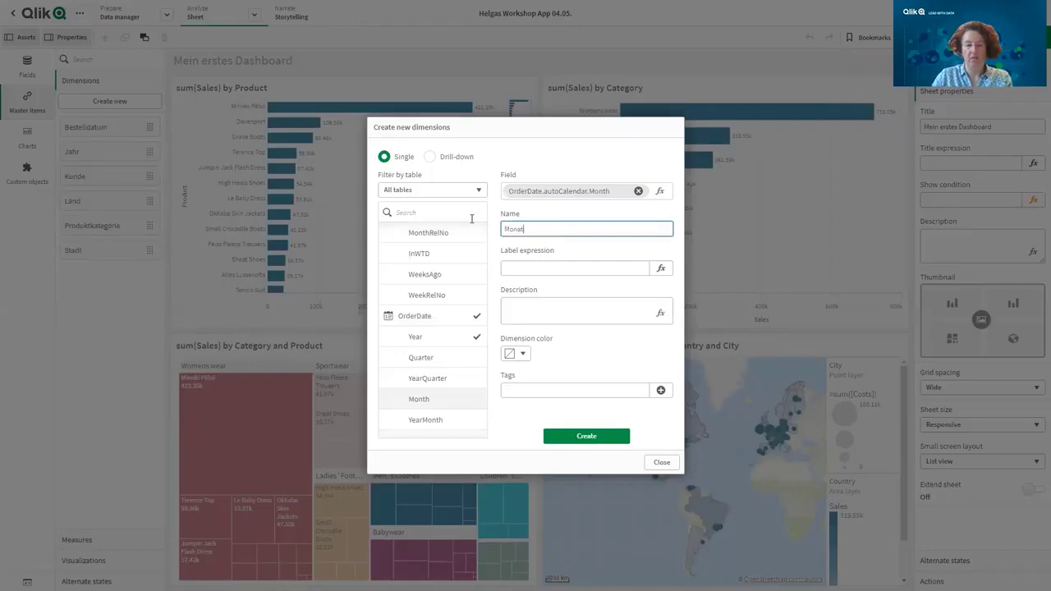
left_click(579, 441)
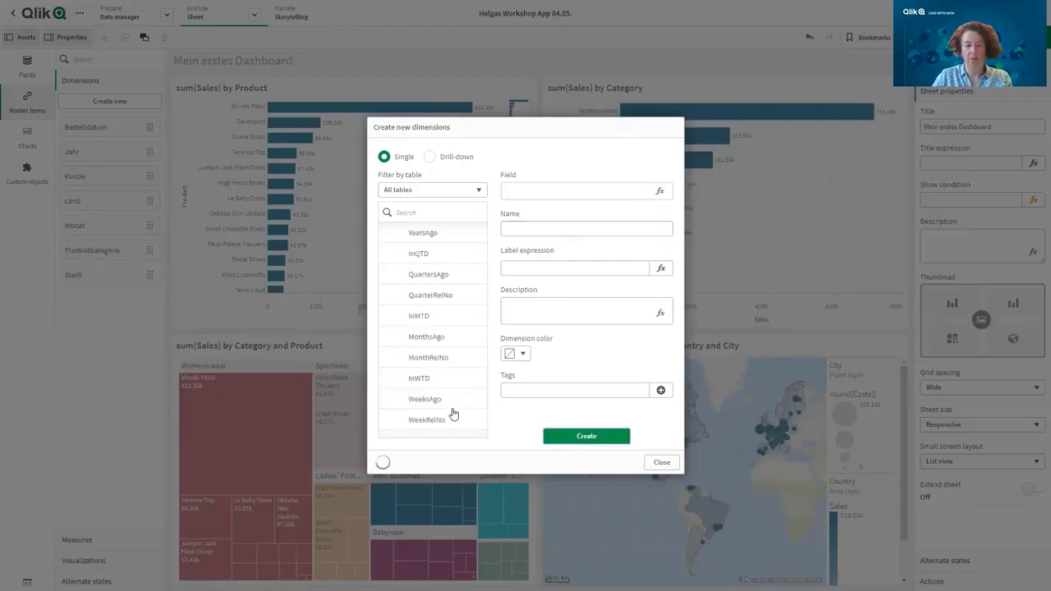
Step: Define a single master dimension from the Product field, named "Produkt"
scroll(453, 409, "up", 3)
scroll(457, 398, "down", 10)
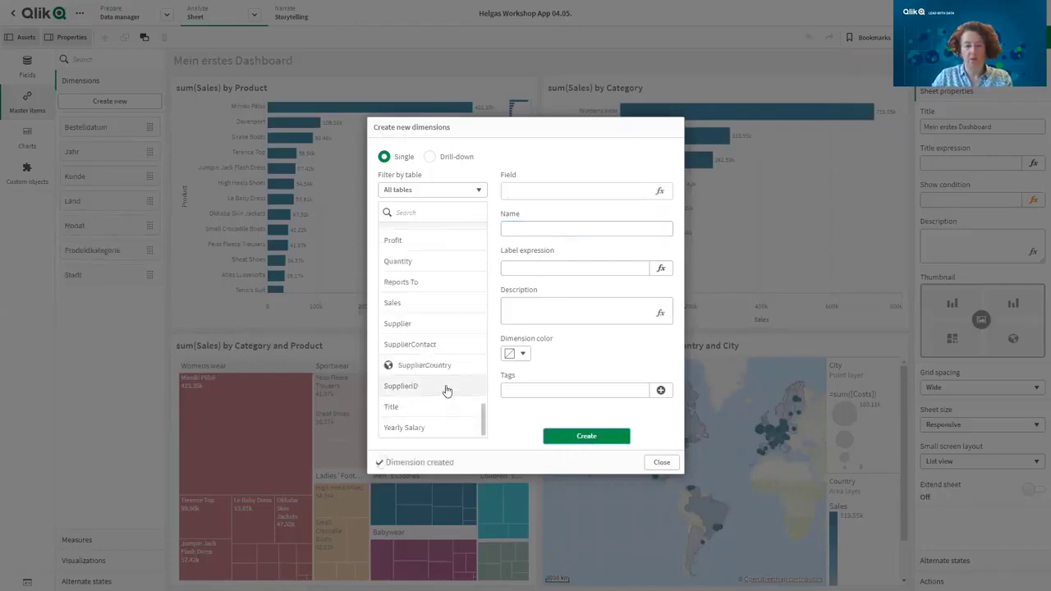
scroll(426, 315, "up", 1)
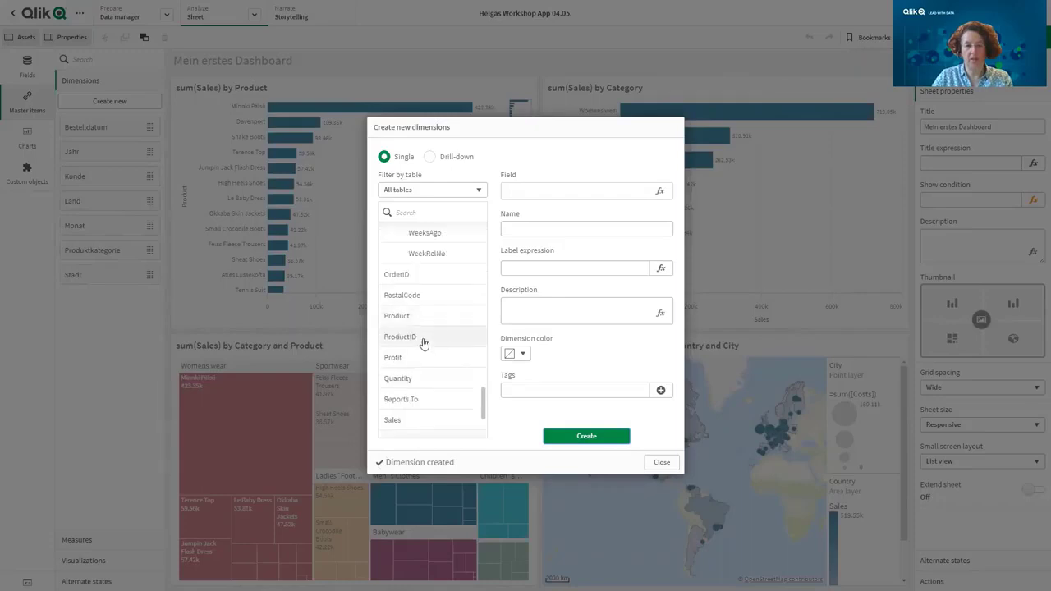
left_click(418, 317)
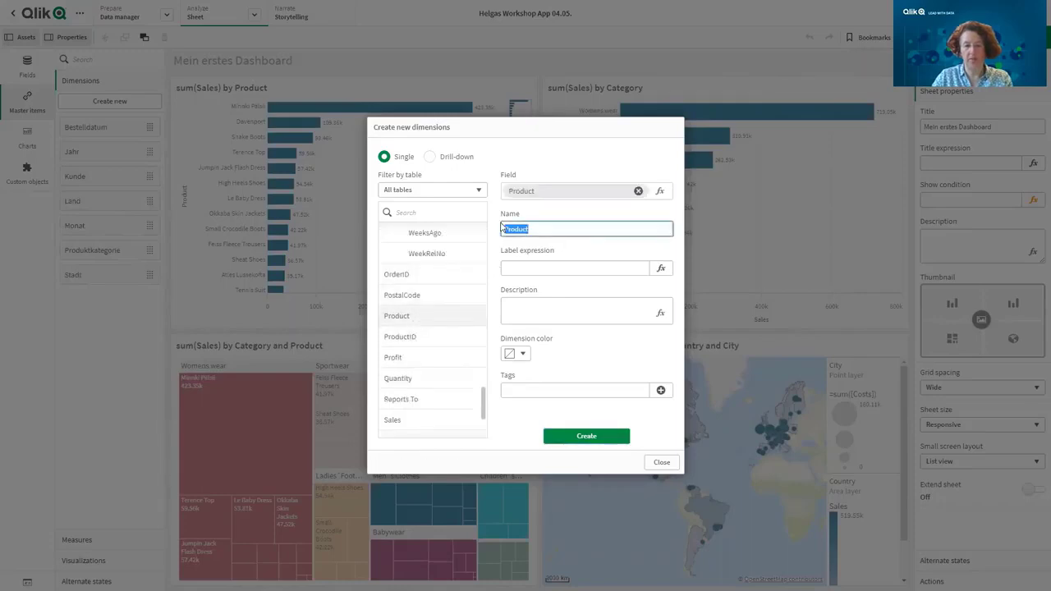
type("Produ")
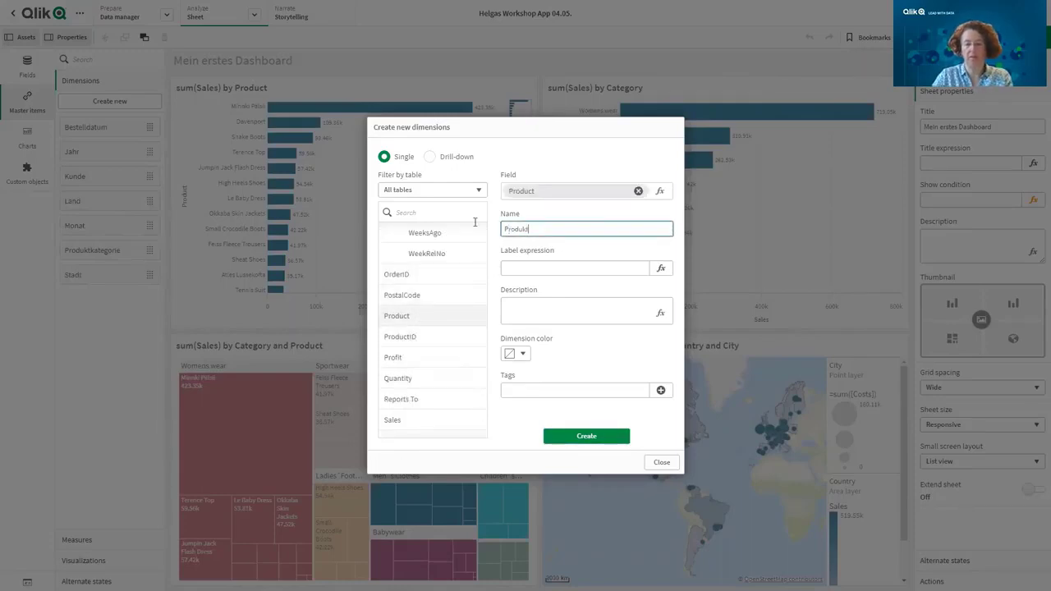
Step: Create the single master dimension Produkt from the Product field
left_click(592, 436)
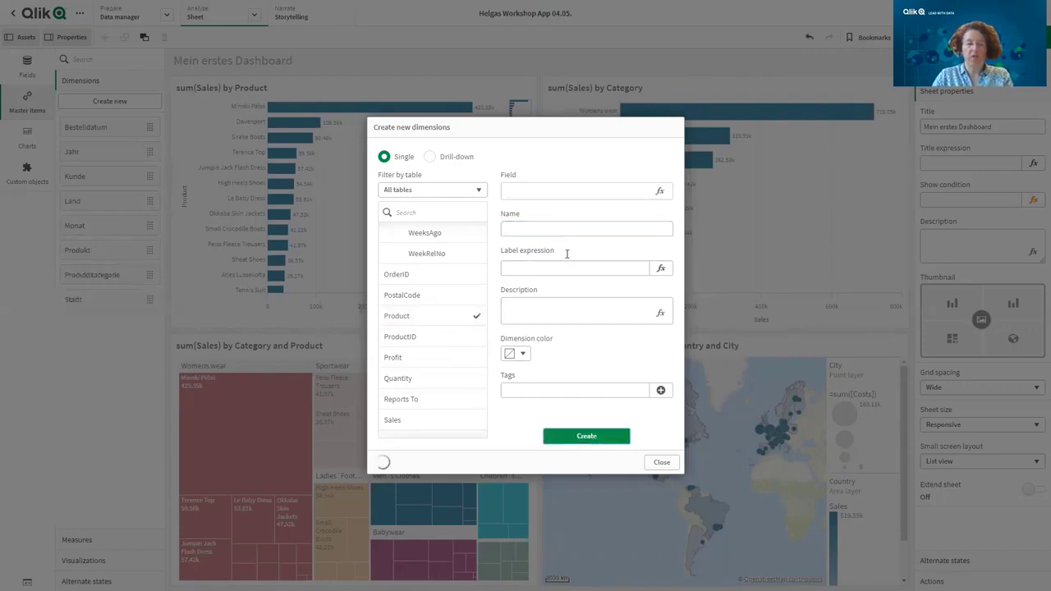
Step: Create a drill-down dimension named Zeit-Drill from the OrderDate calendar fields Year, Quarter and Month
left_click(430, 157)
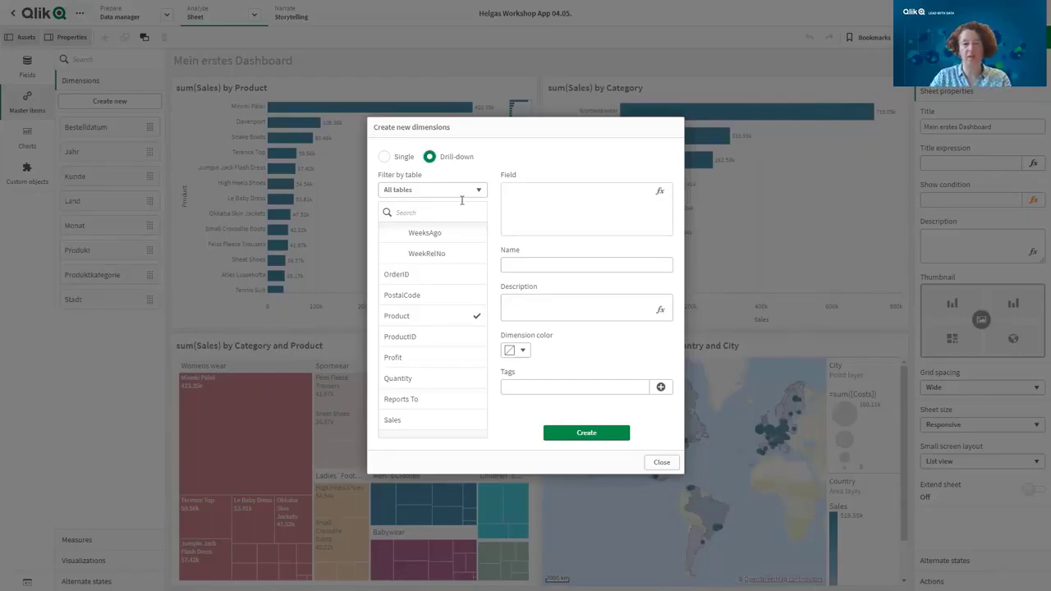
scroll(452, 259, "up", 5)
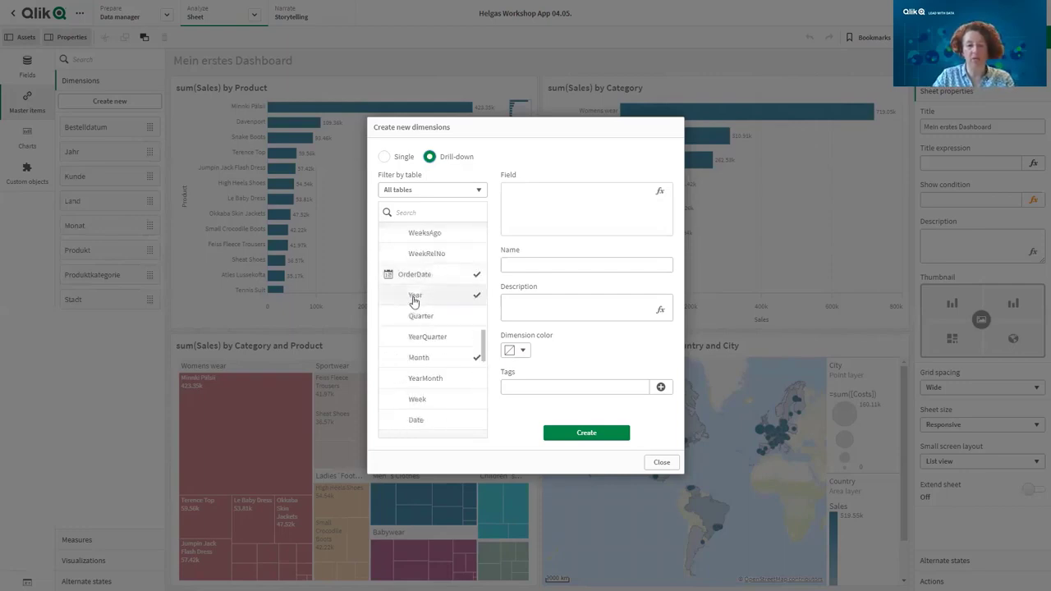
left_click(415, 298)
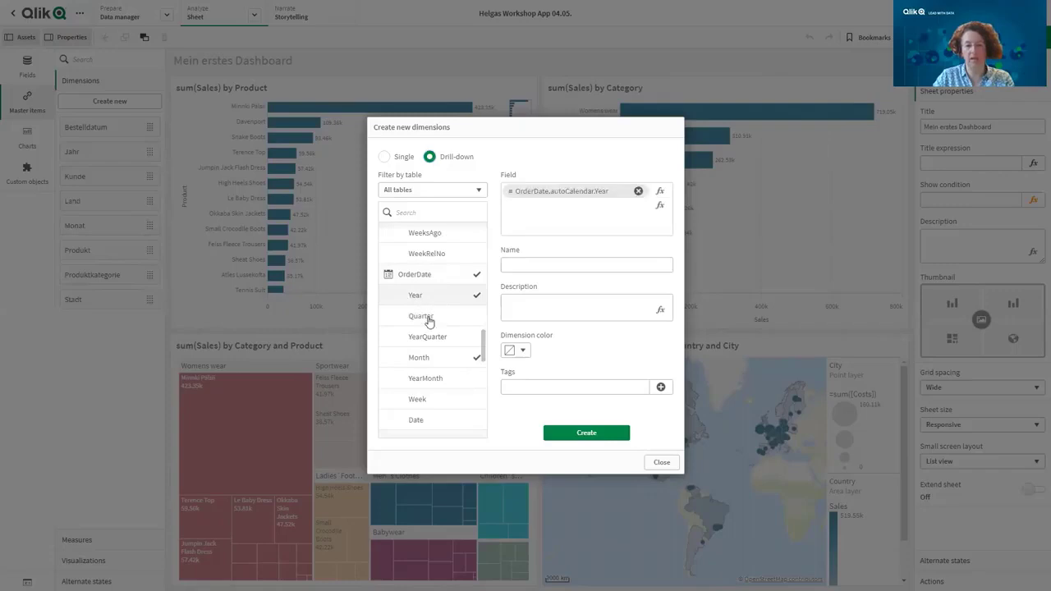
left_click(427, 319)
left_click(434, 361)
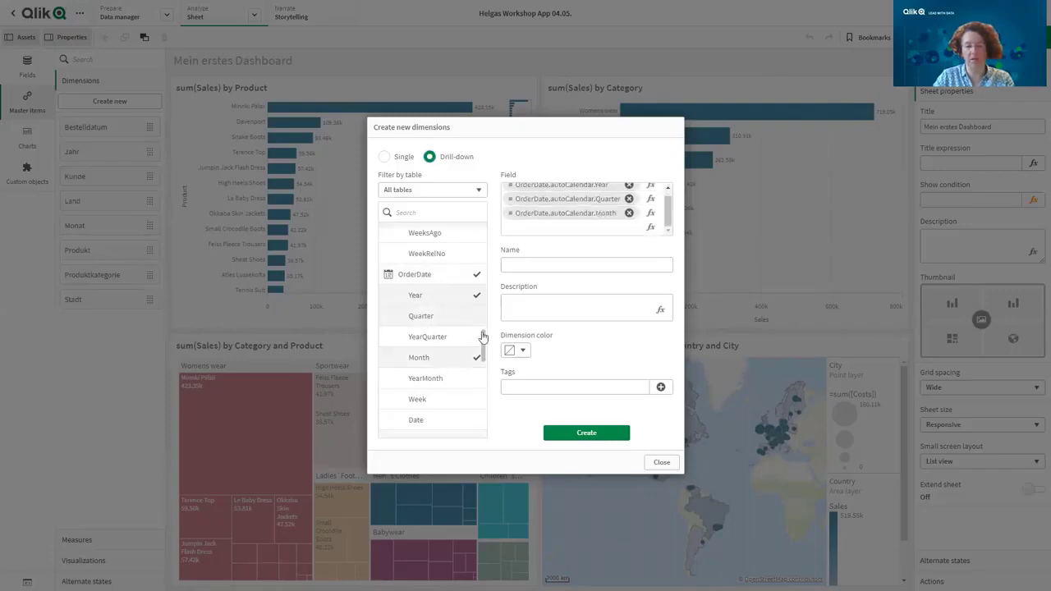
left_click(538, 263)
type("Z")
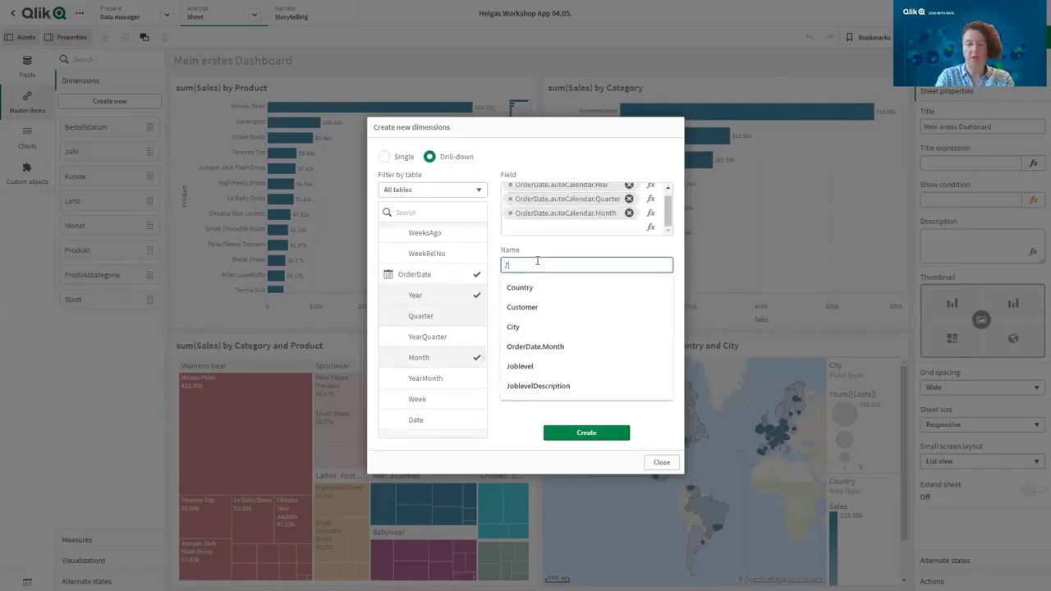
type("eit-Drill")
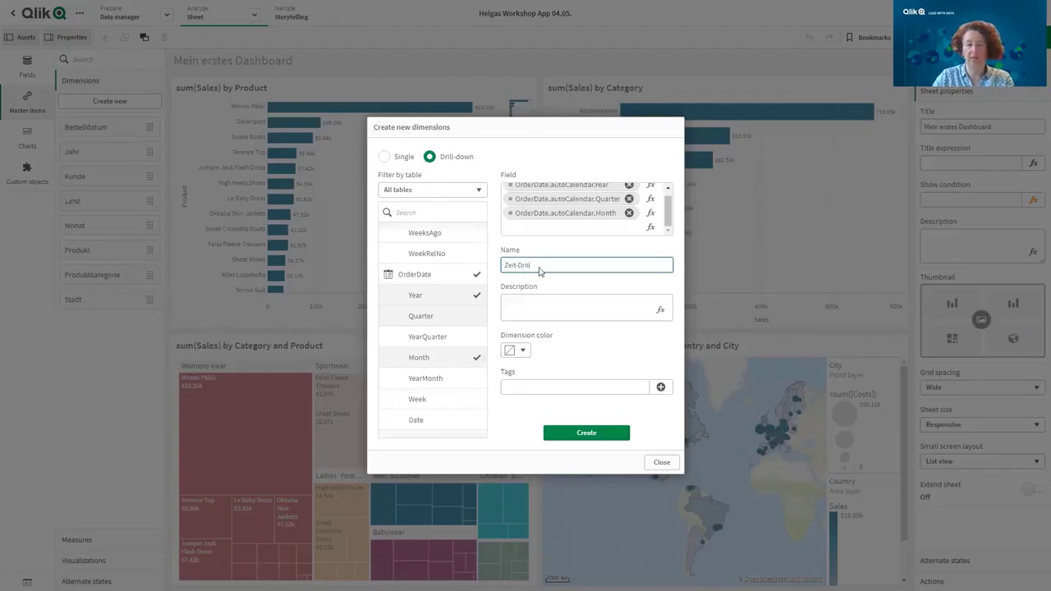
left_click(586, 431)
Step: Create a drill-down dimension named Produkt-Drill from the fields Category and Product, and finish creating dimensions
scroll(419, 344, "down", 2)
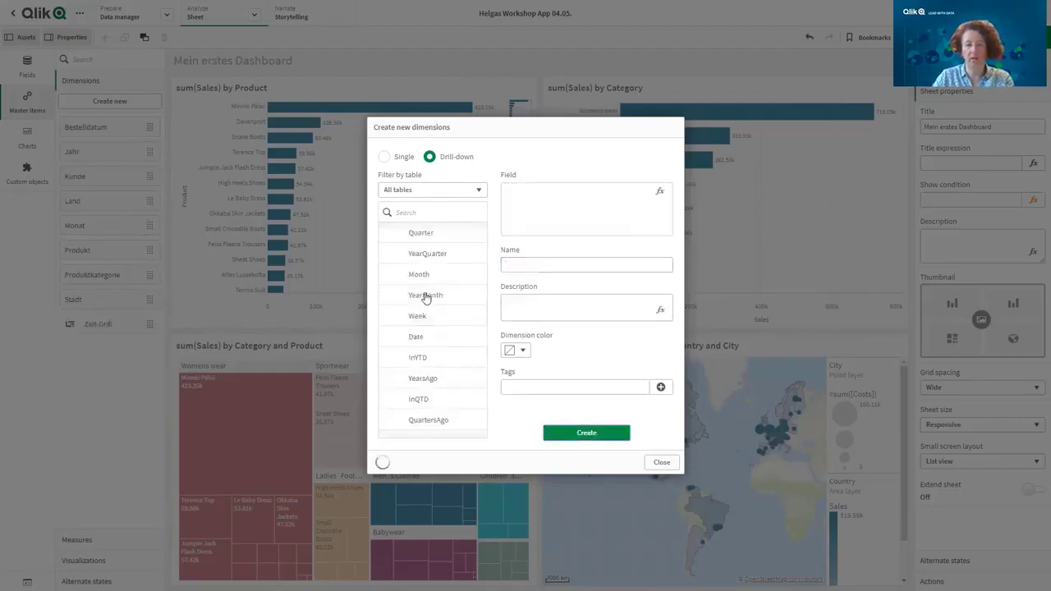
scroll(431, 299, "up", 10)
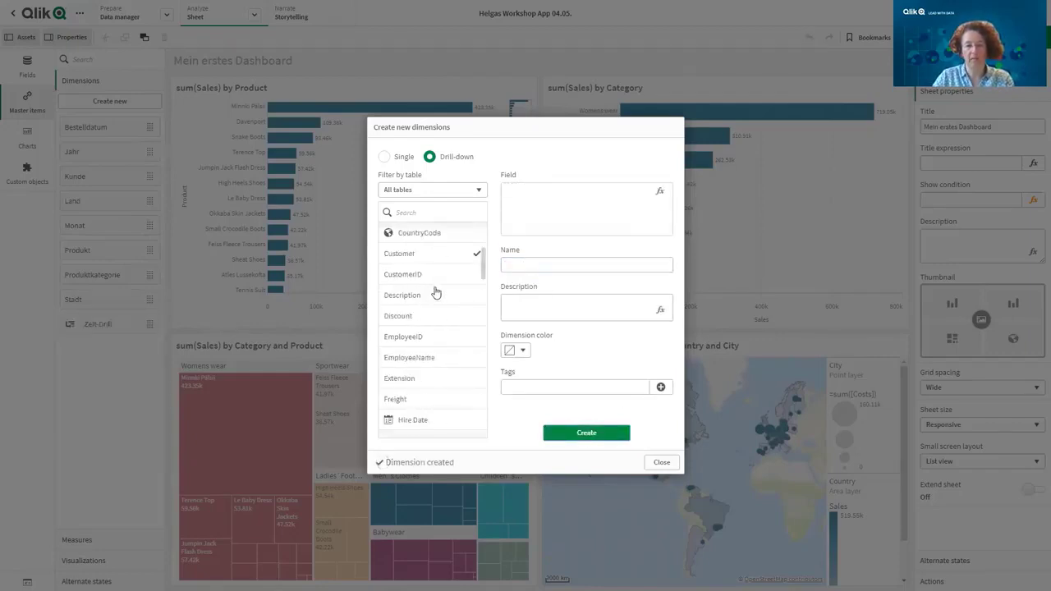
left_click(415, 255)
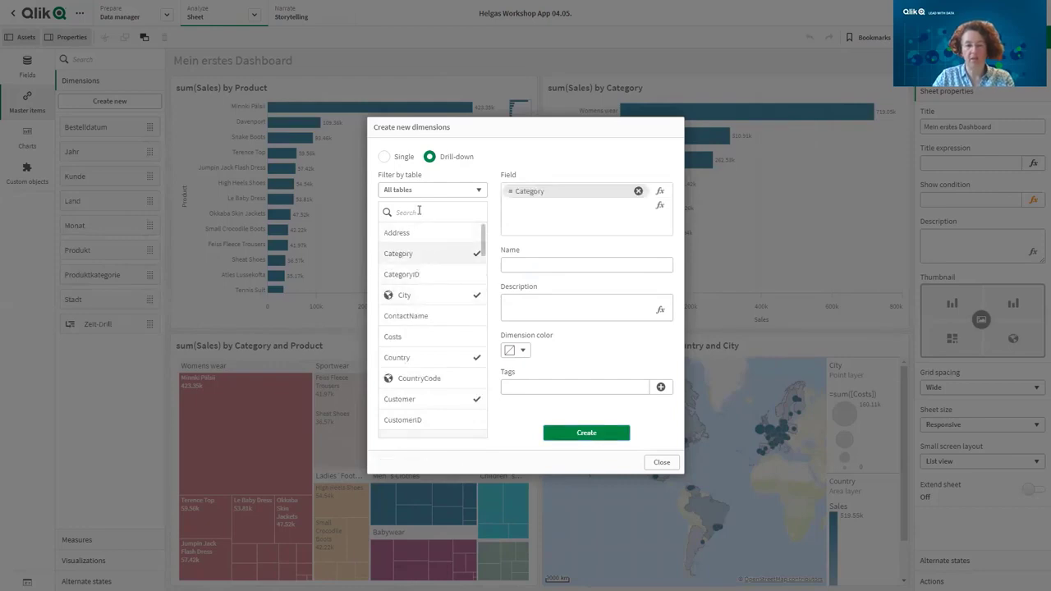
type("Produ")
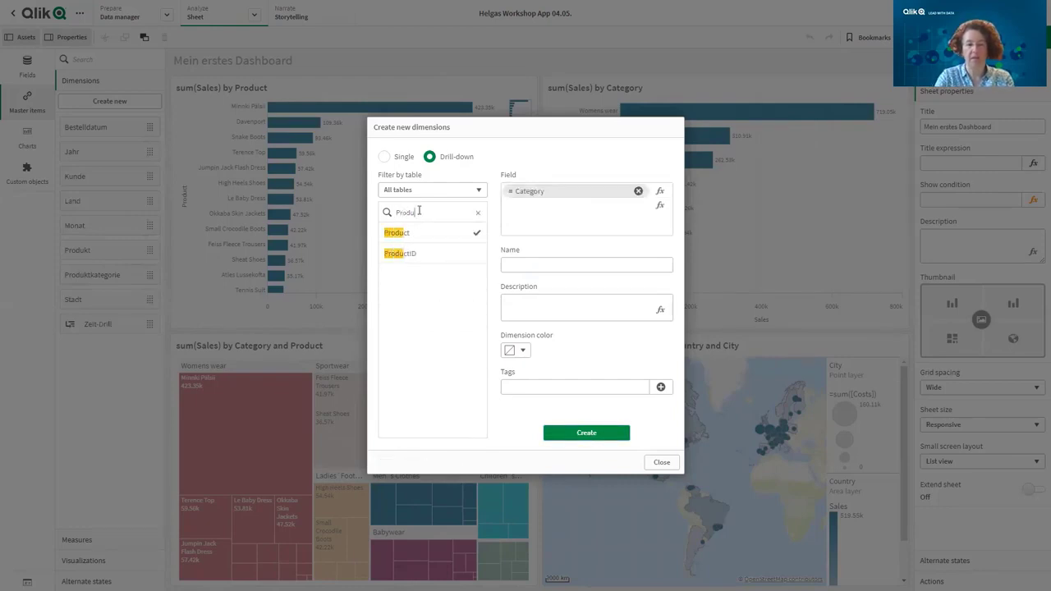
left_click(417, 234)
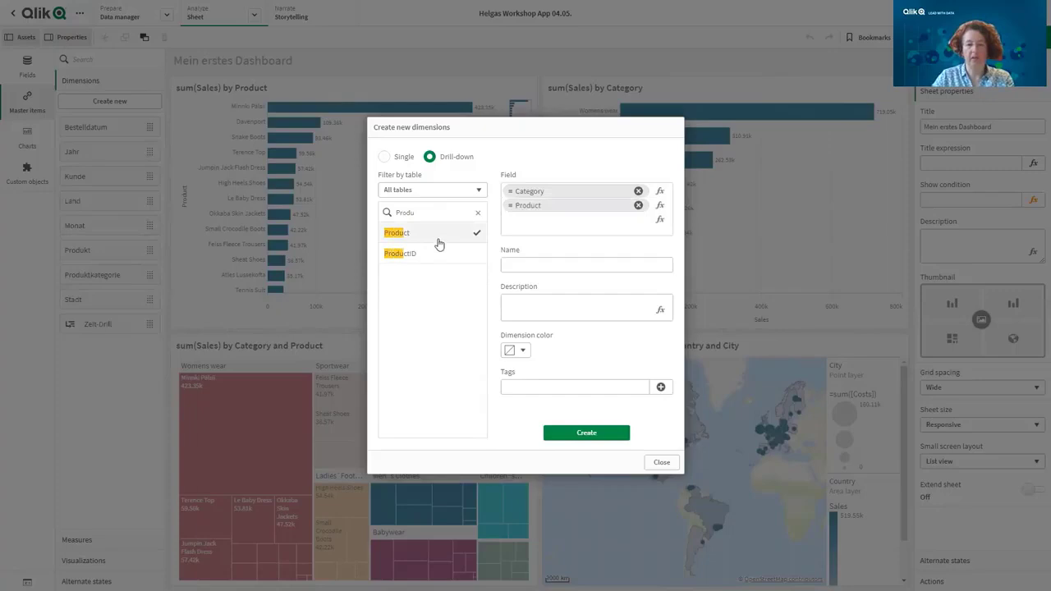
left_click(543, 262)
type("Produk")
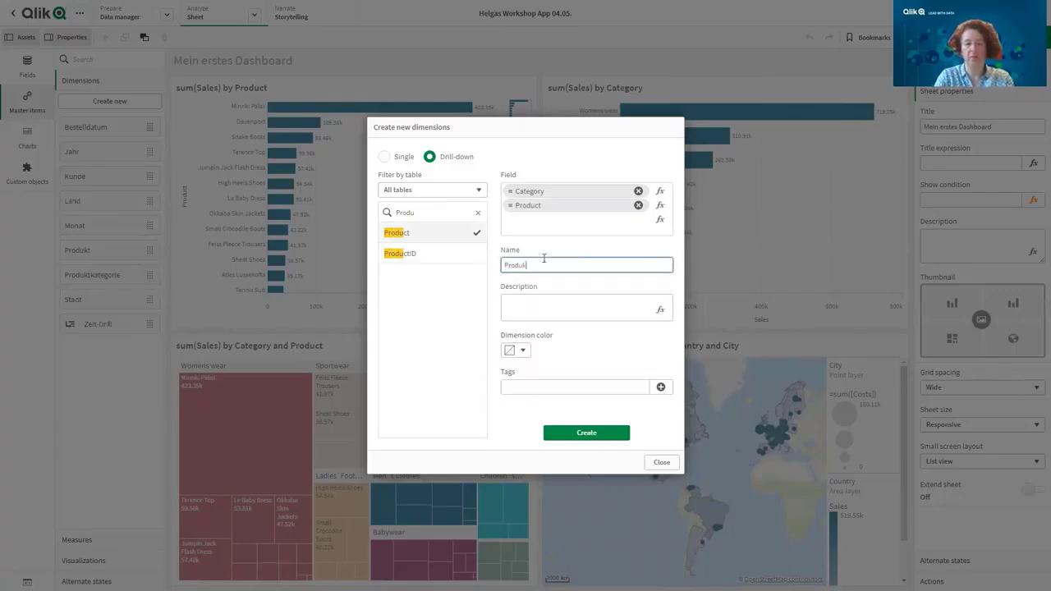
type("t-Drill")
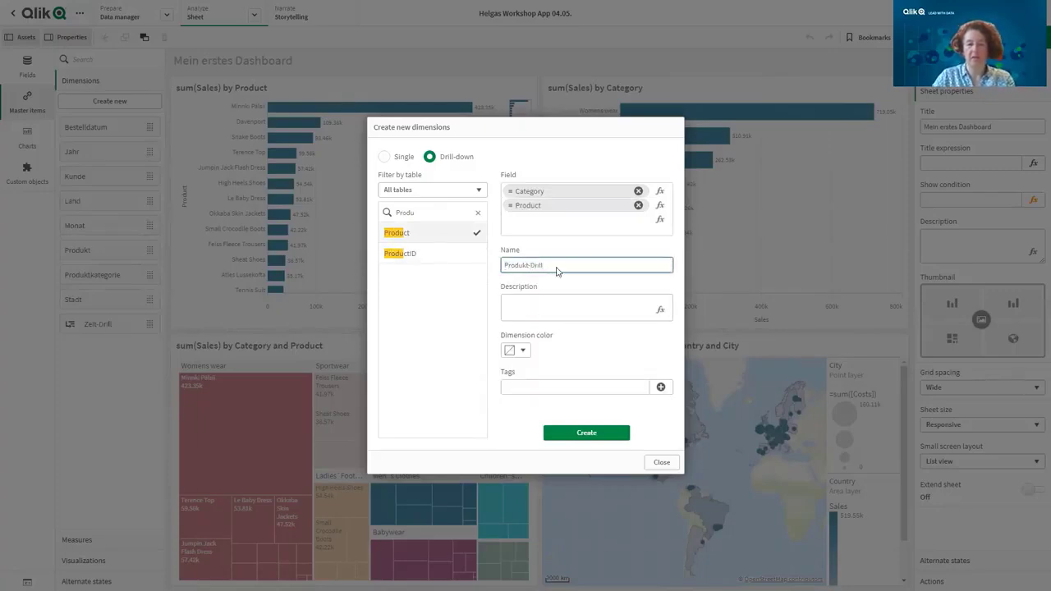
left_click(600, 435)
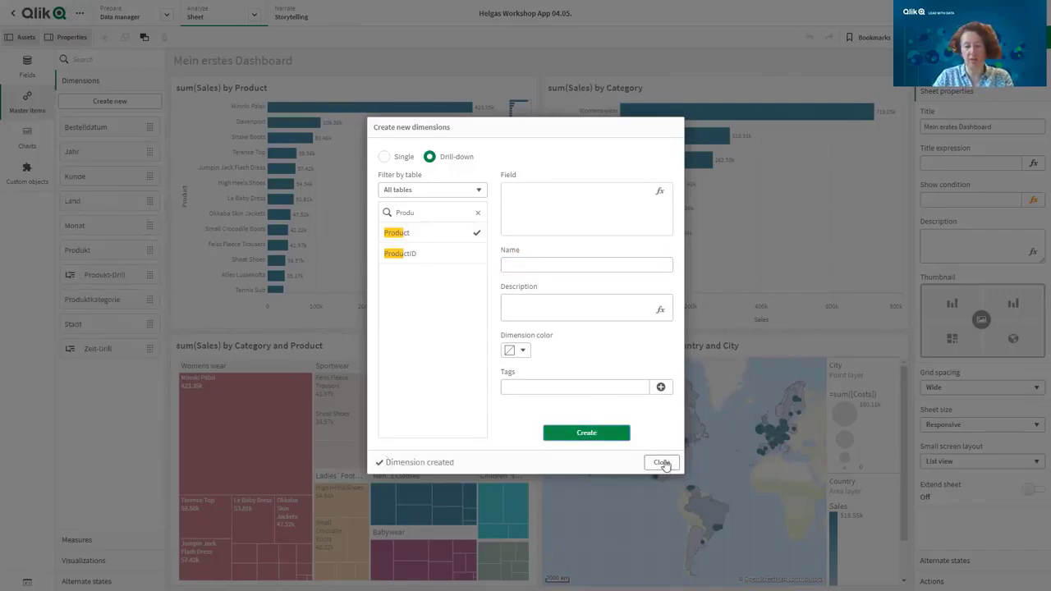
left_click(662, 463)
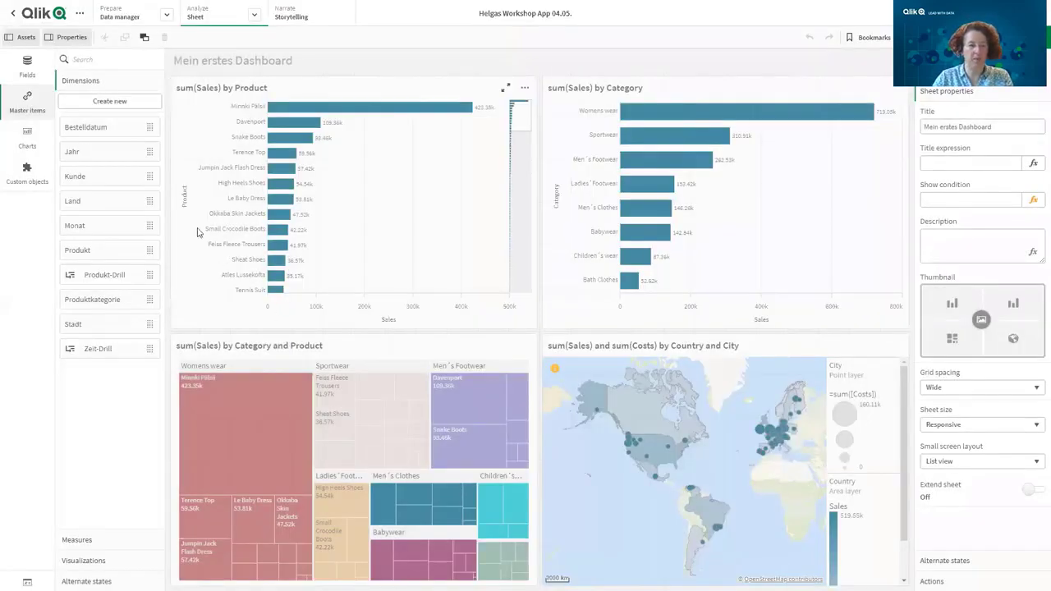
Step: Start a new master measure and insert the expression Sum(Sales) using the Sales field with the Sum aggregation
left_click(85, 541)
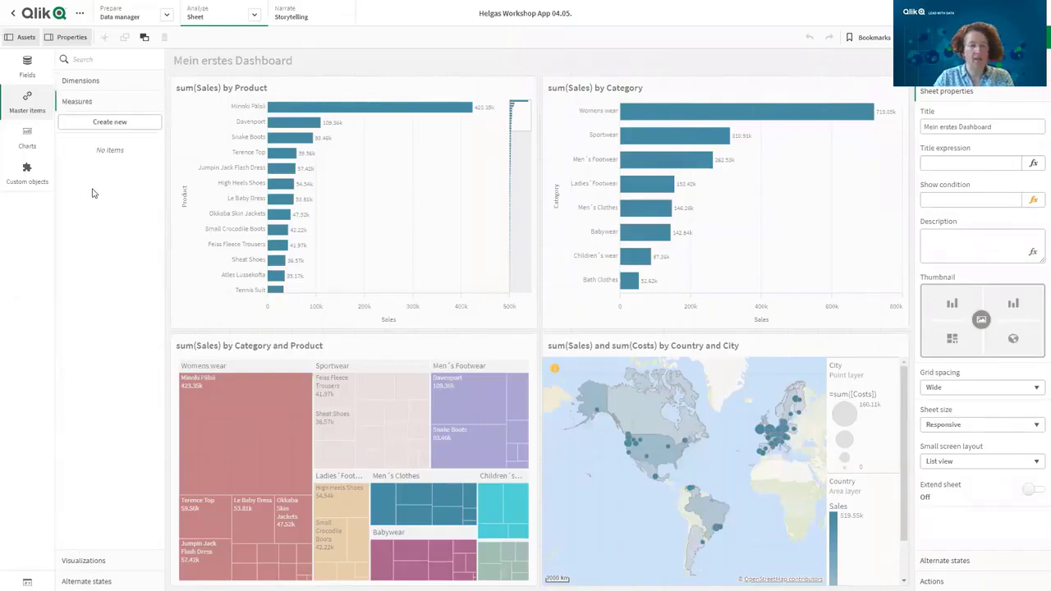
left_click(110, 122)
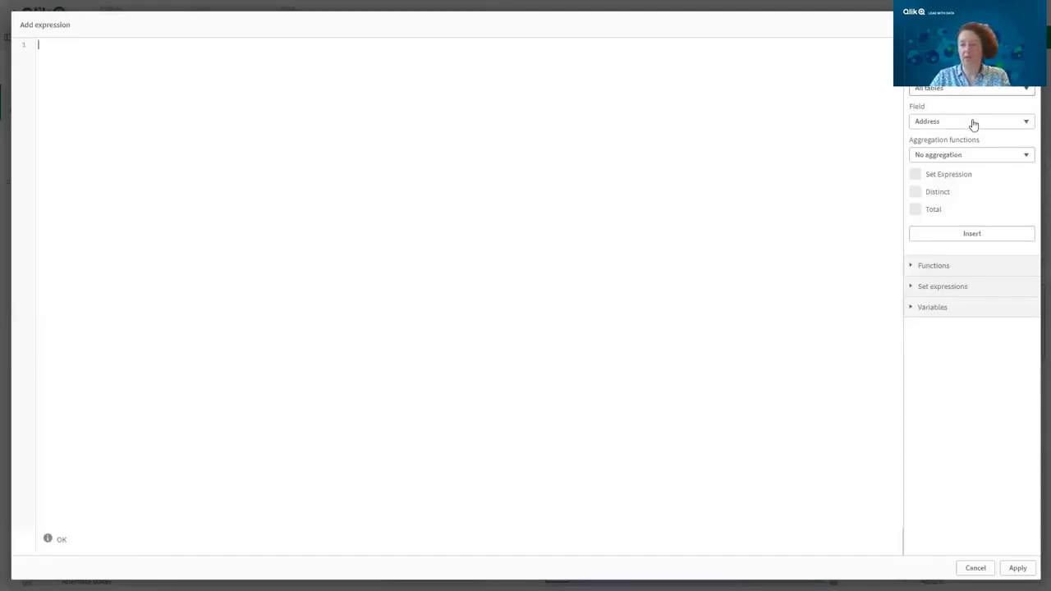
left_click(943, 120)
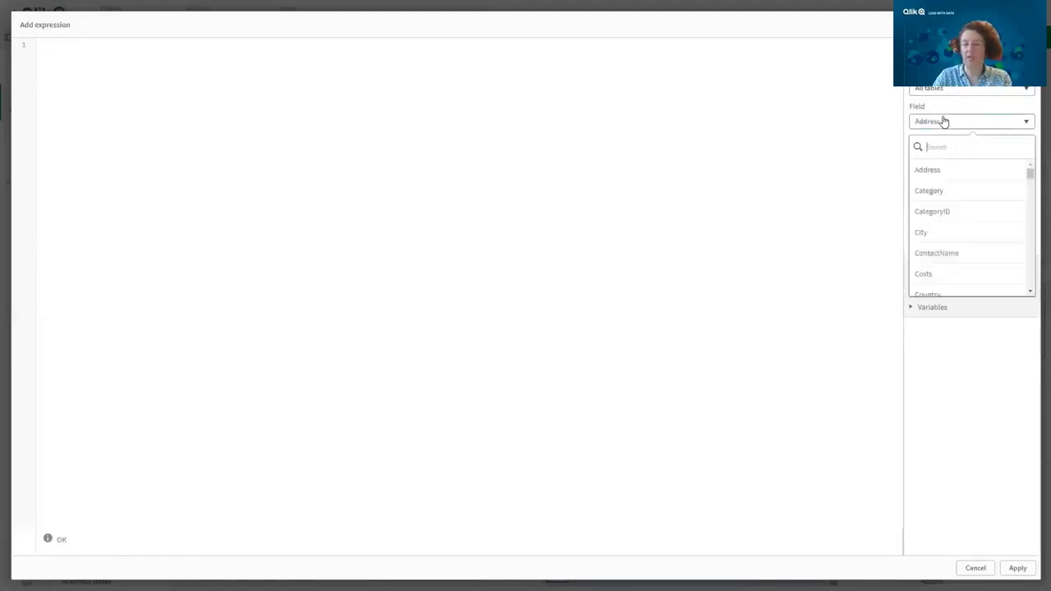
type("sales")
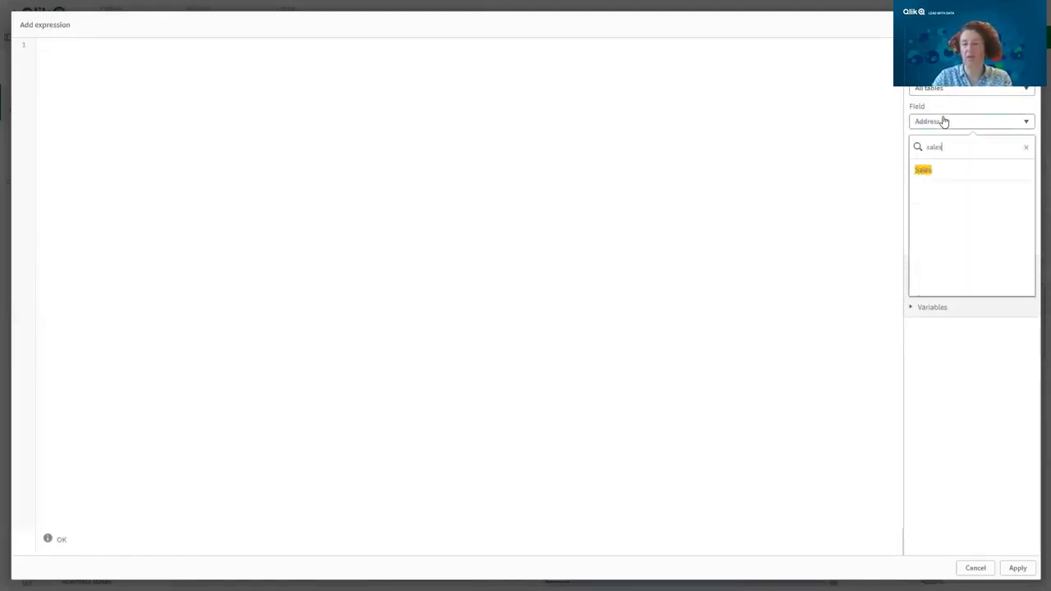
left_click(924, 169)
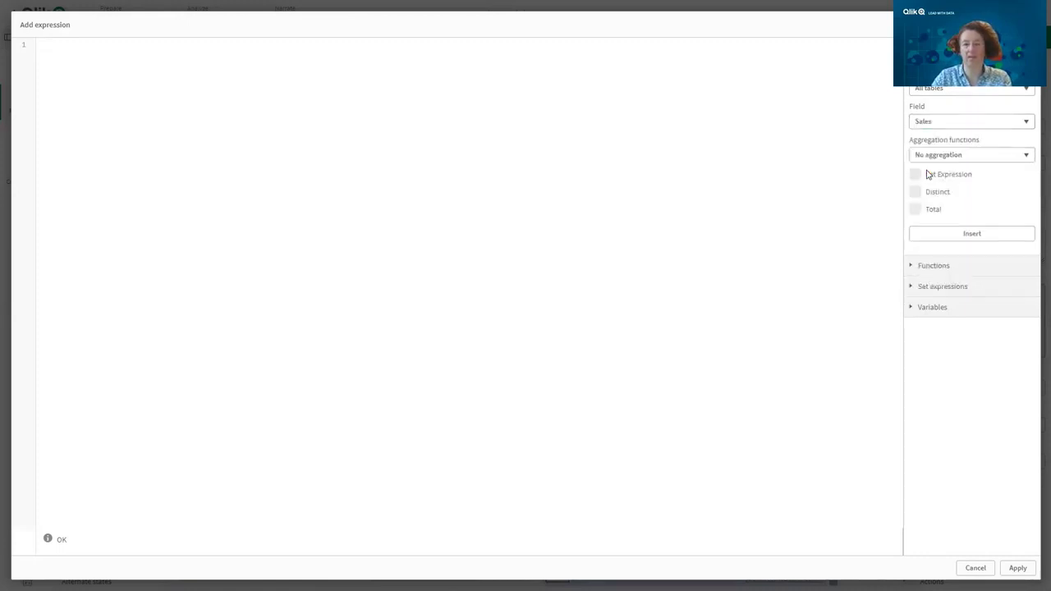
left_click(1007, 157)
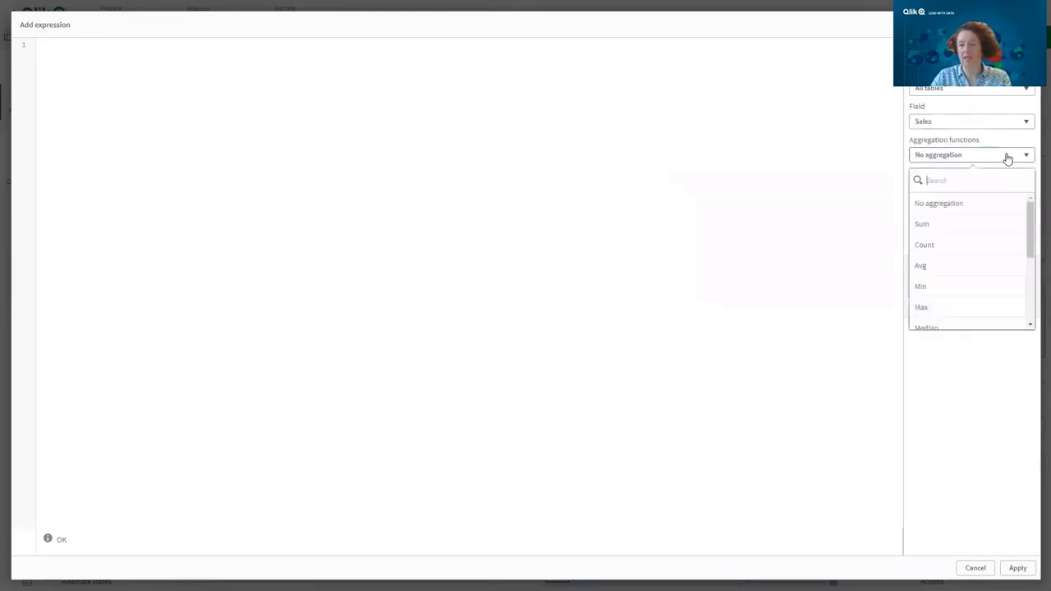
left_click(967, 231)
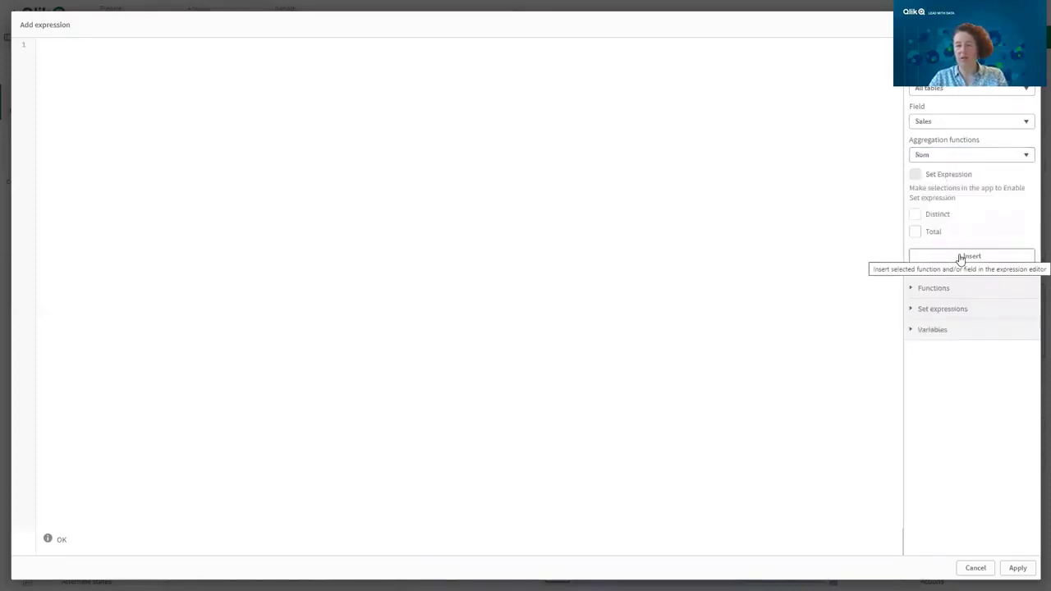
left_click(960, 258)
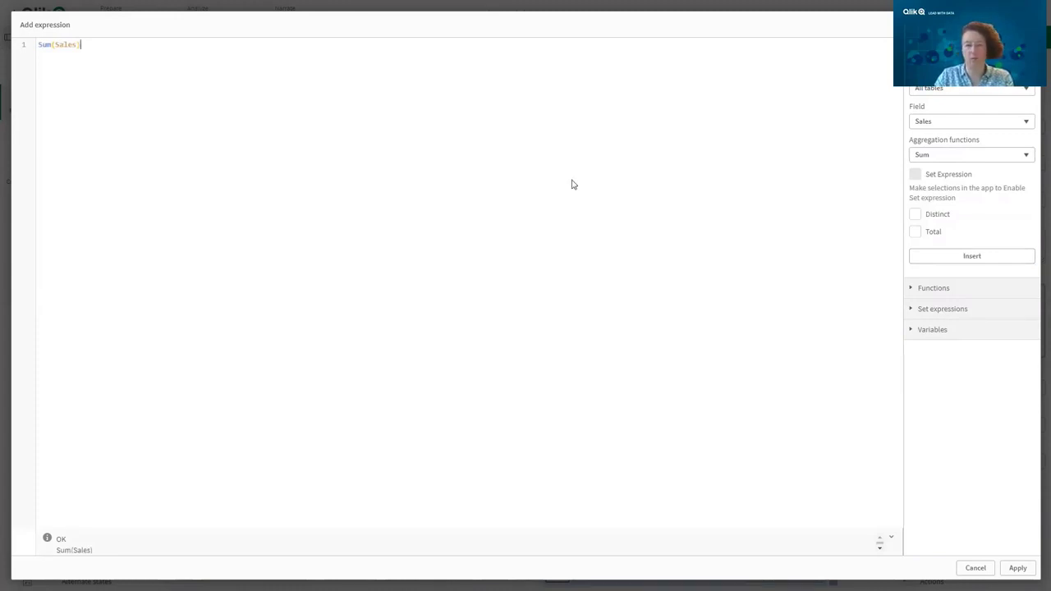
Step: Try the measure expression with a lowercase field name, as Sum(sales)
double_click(43, 44)
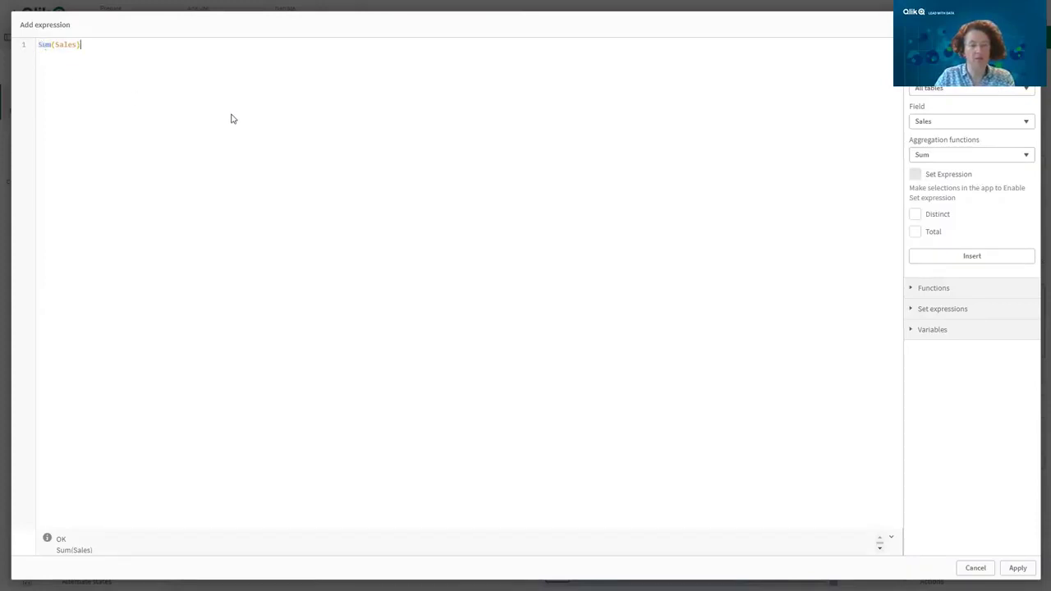
double_click(64, 45)
left_click(139, 67)
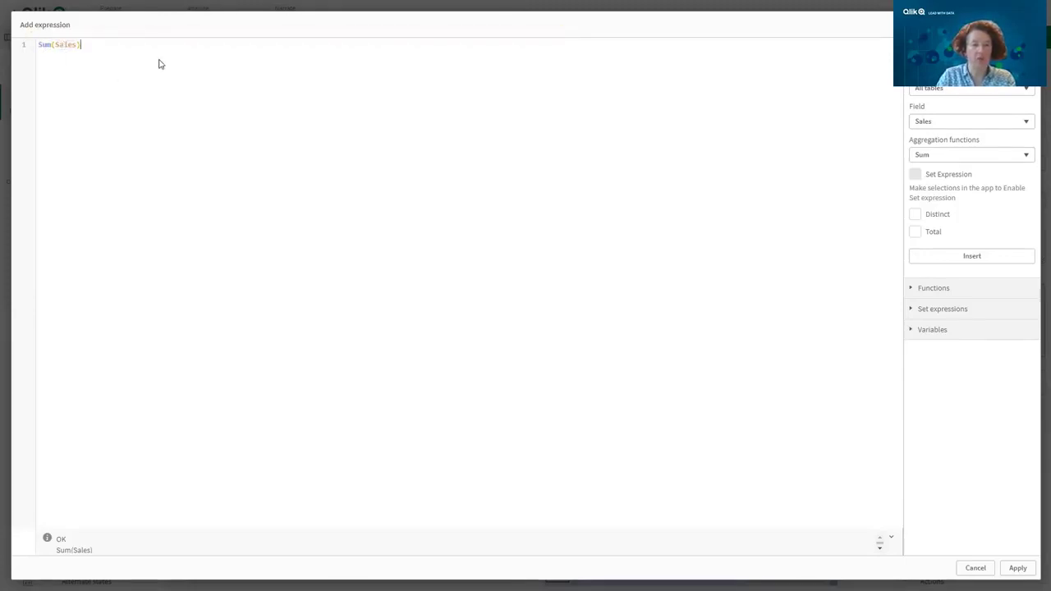
key("Left")
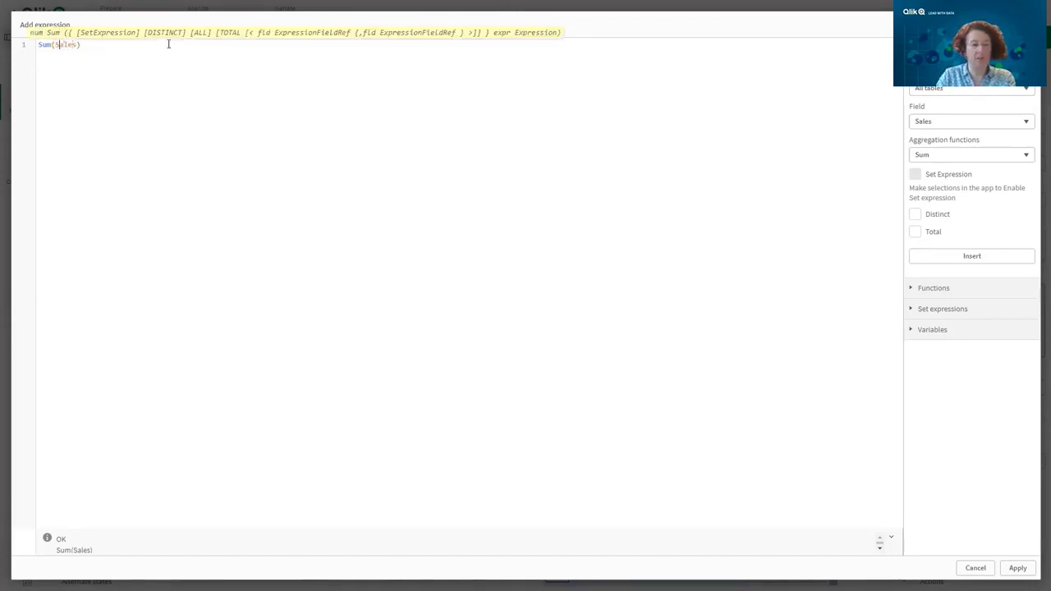
key("BackSpace")
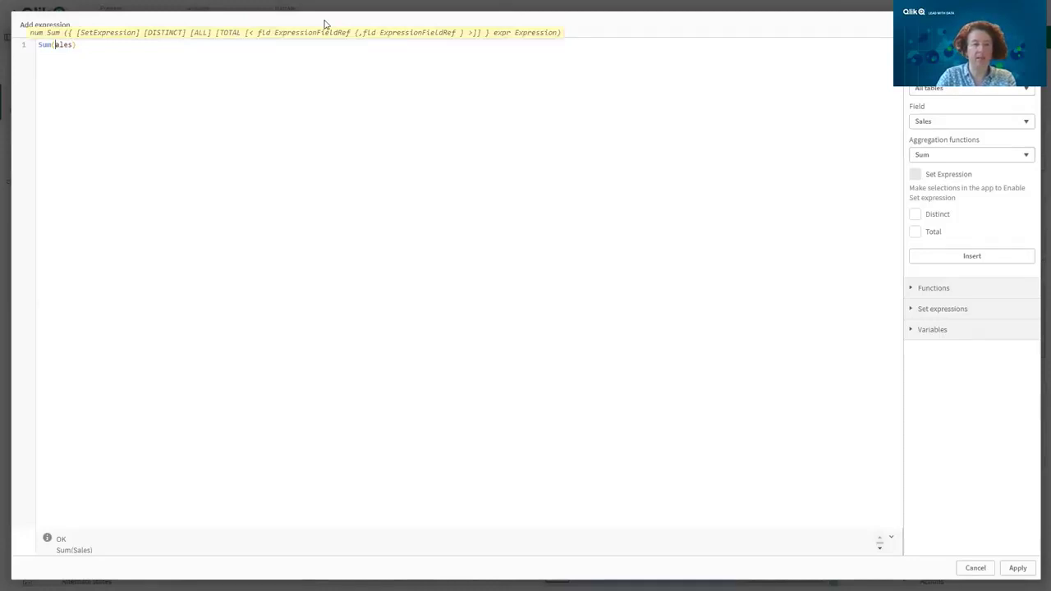
type("s")
left_click(371, 133)
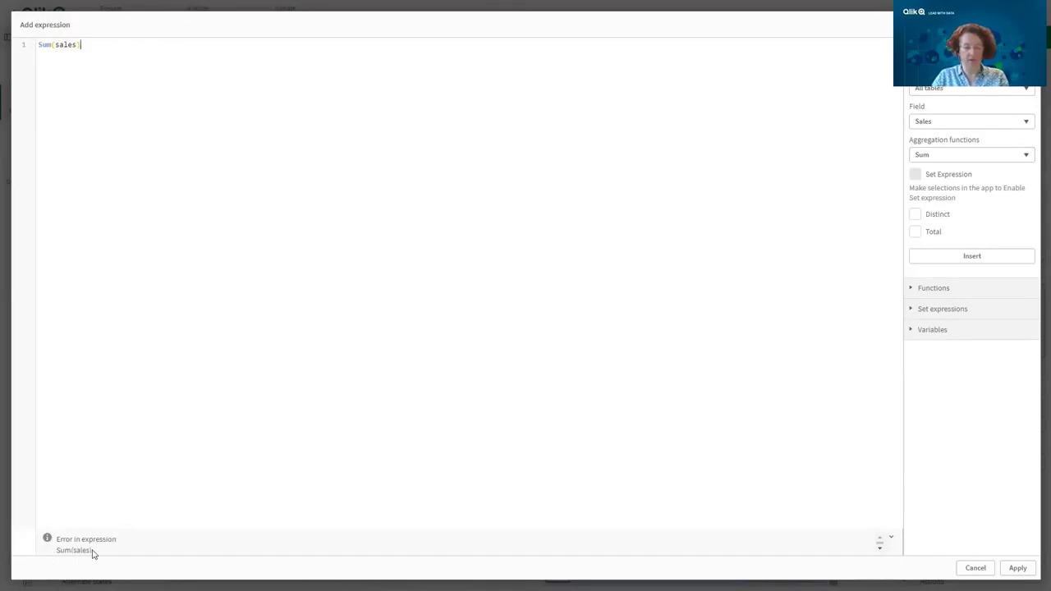
Step: Correct the field name to Sales with a capital S and apply the expression Sum(Sales) to the measure
left_click(58, 45)
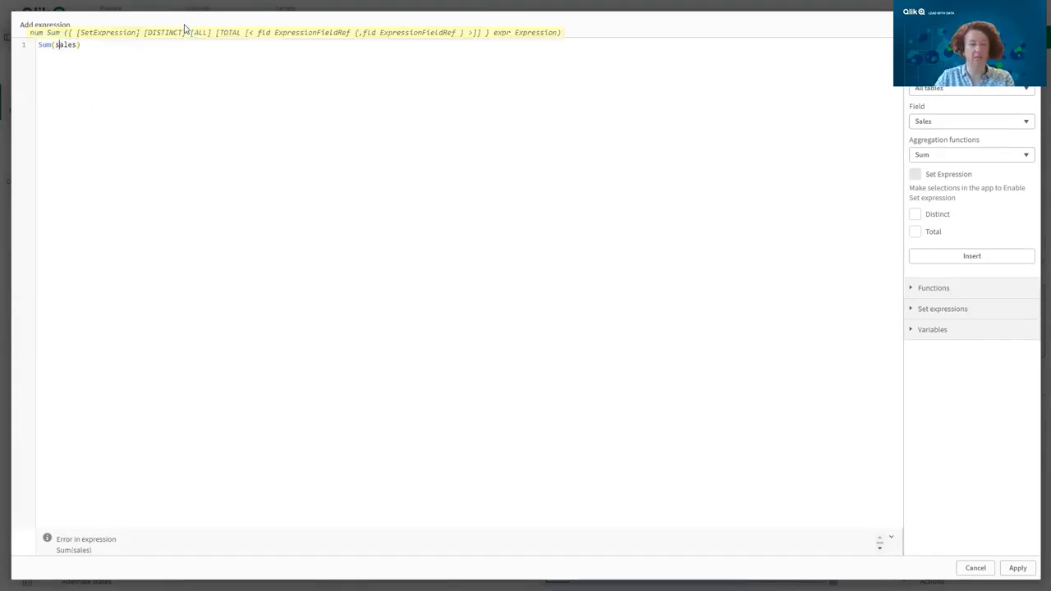
key("BackSpace")
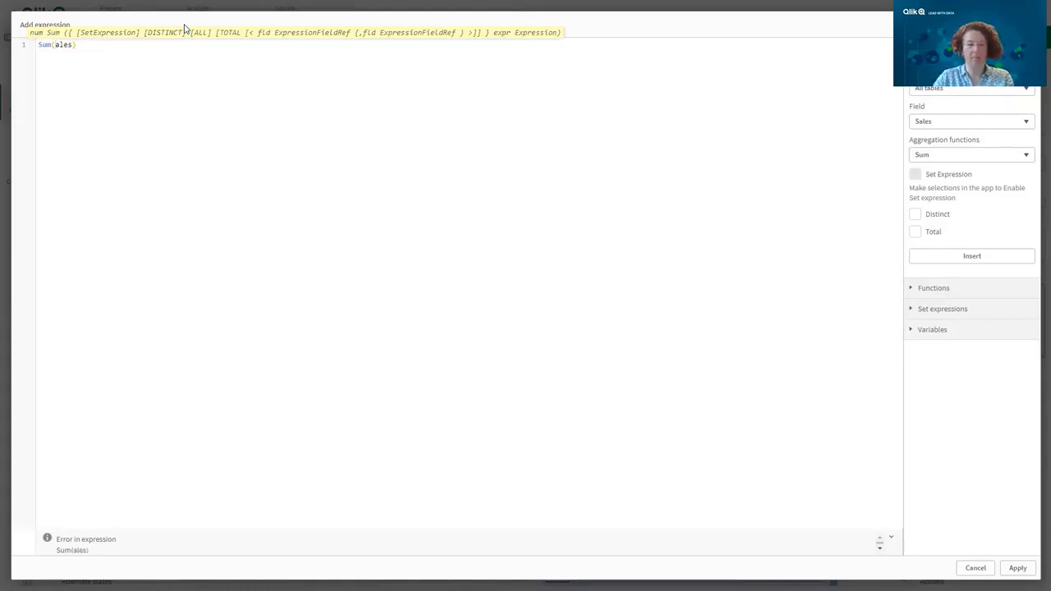
type("S")
key("End")
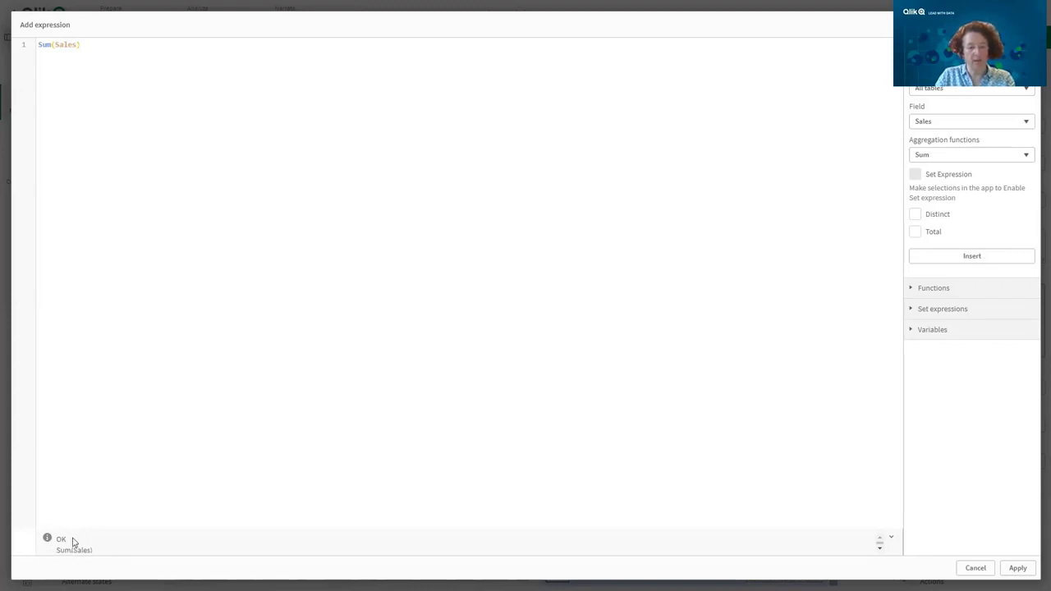
left_click(1018, 568)
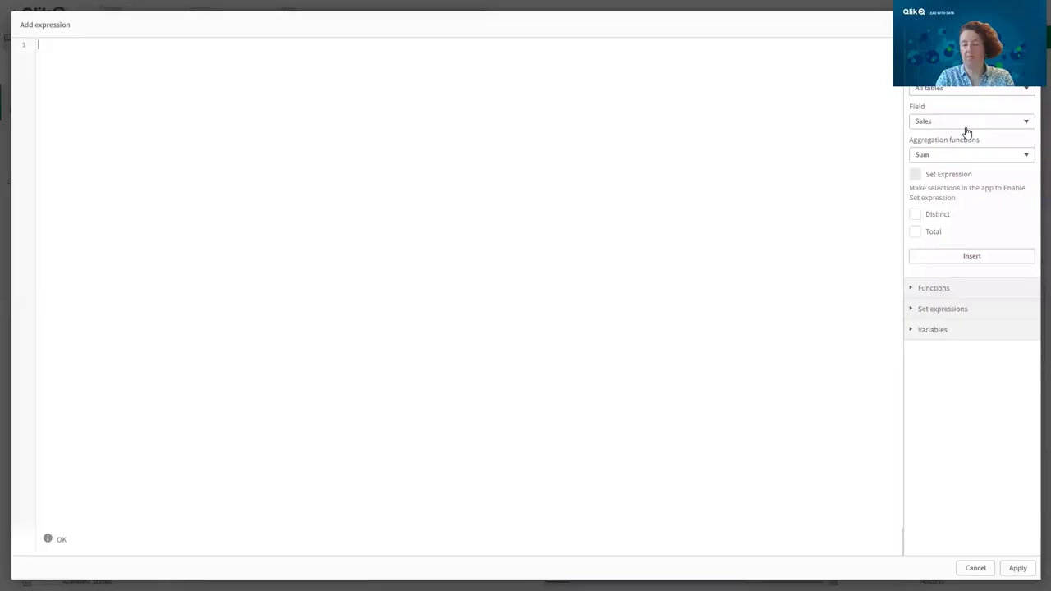
Step: Insert the expression Sum(Costs) using the Costs field with the Sum aggregation, and finish creating the measure Kosten
left_click(967, 130)
type("cos")
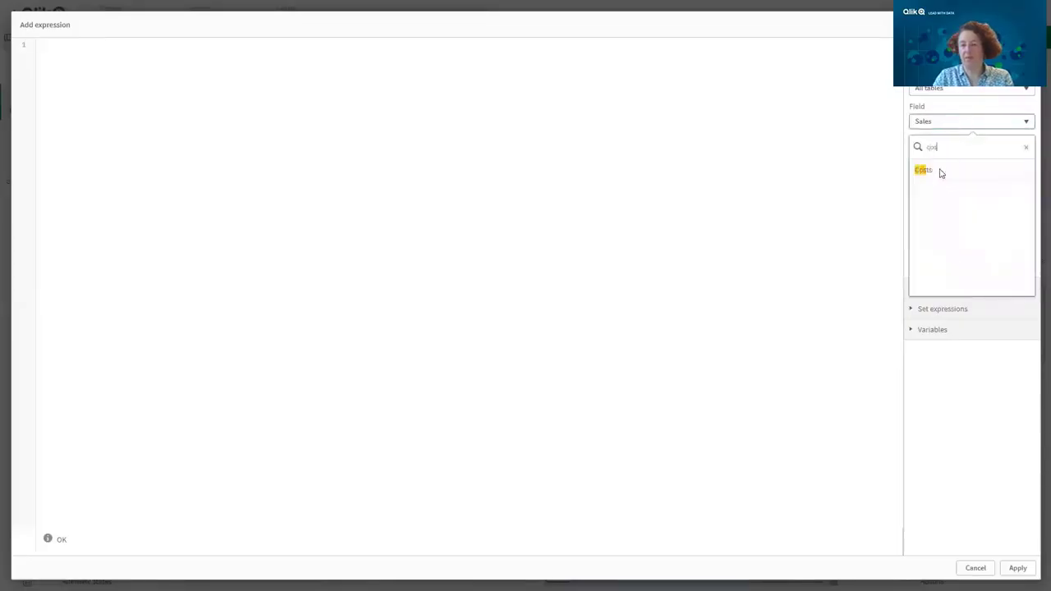
left_click(939, 170)
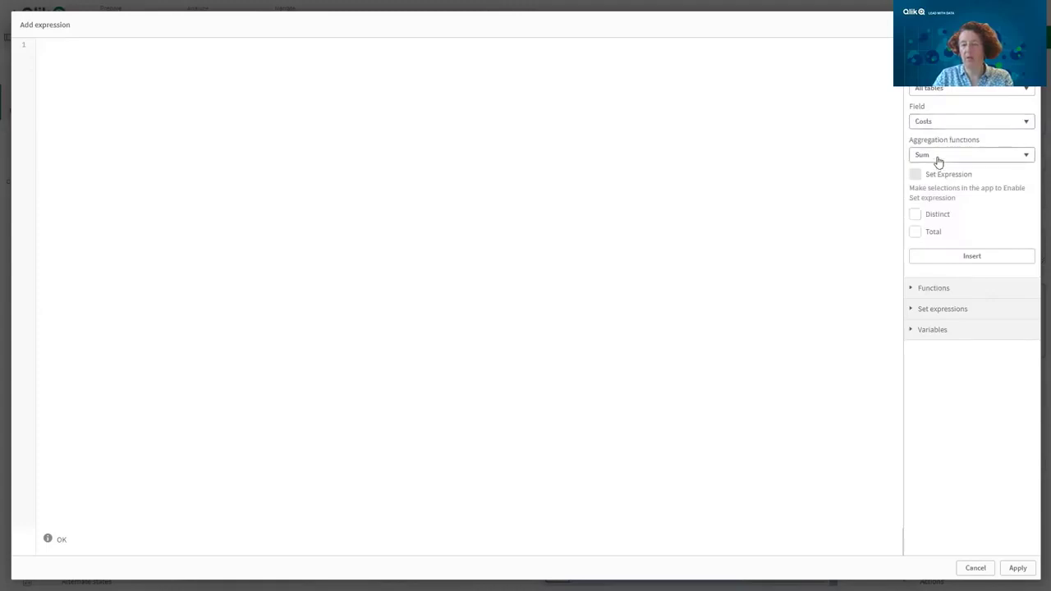
left_click(965, 261)
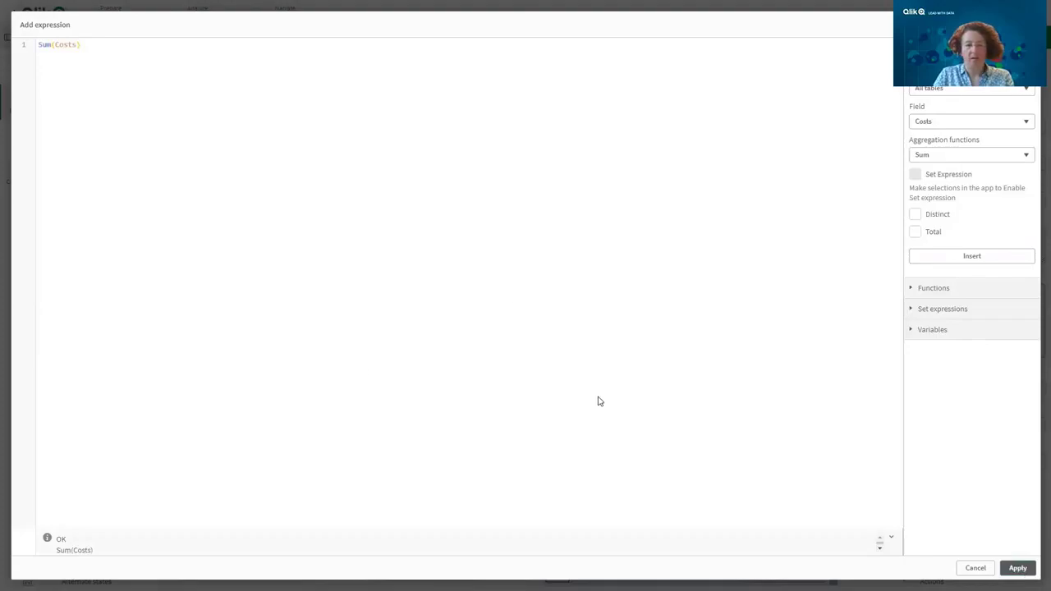
key("Escape")
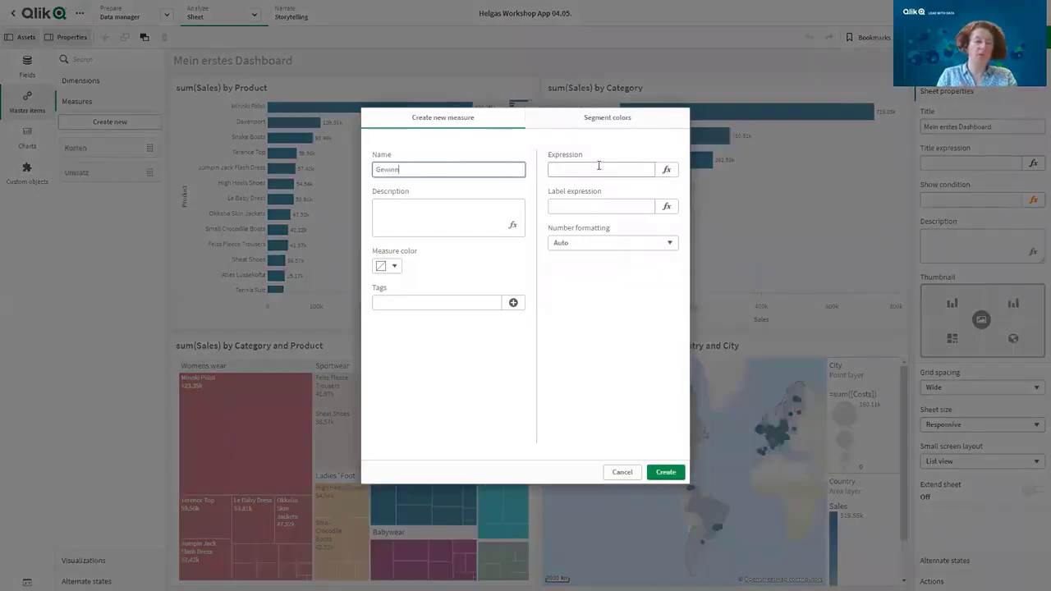
Step: Give the new measure Gewinn the expression Umsatz - Kosten, based on the existing master measures, and create it
left_click(598, 165)
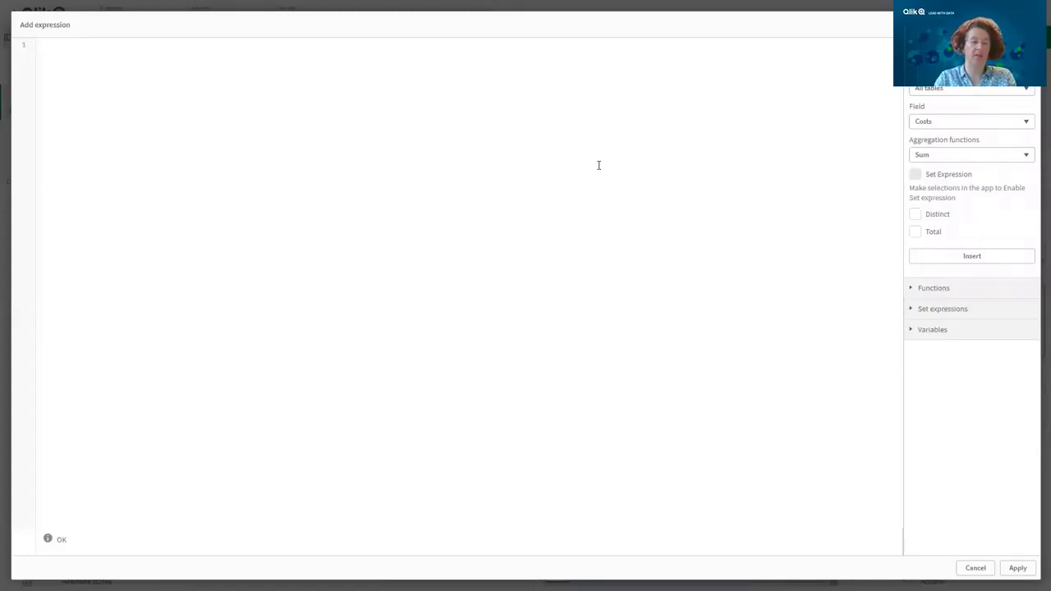
type("Umsatz ")
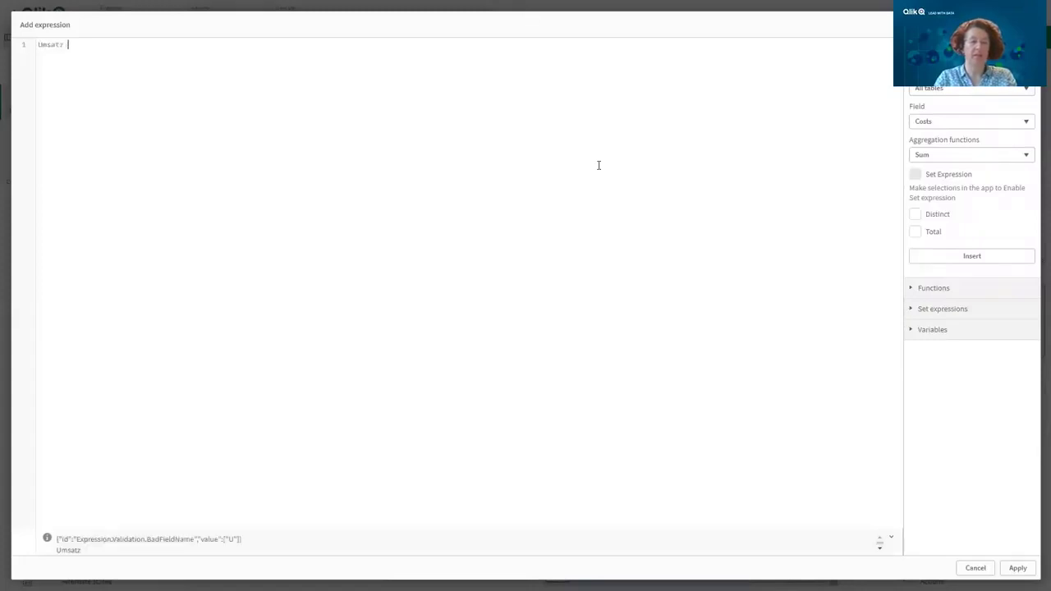
type("- Konste")
key("BackSpace")
key("BackSpace")
key("BackSpace")
key("BackSpace")
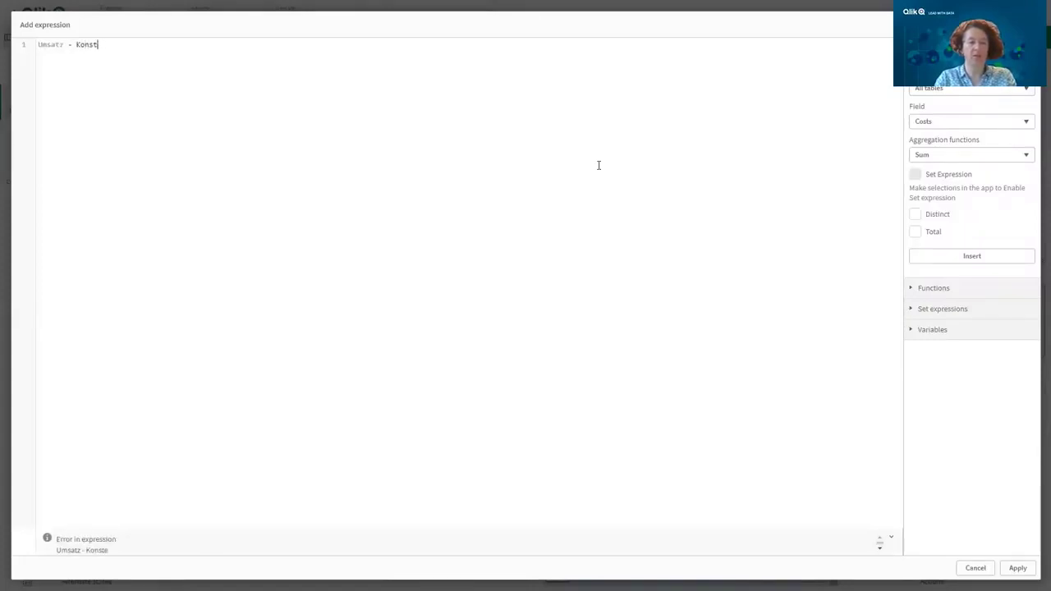
type("sten")
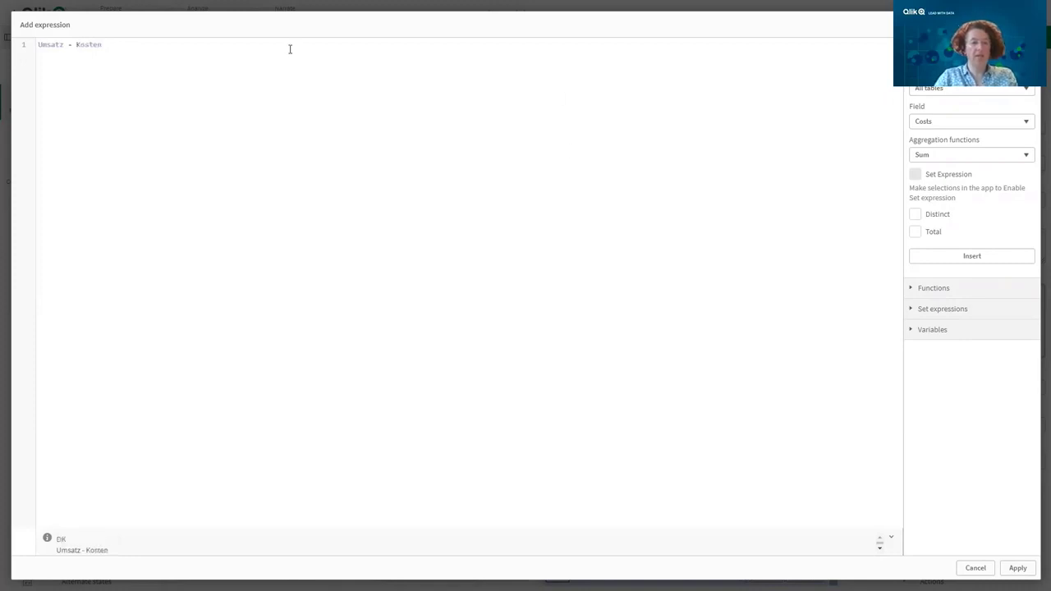
double_click(89, 46)
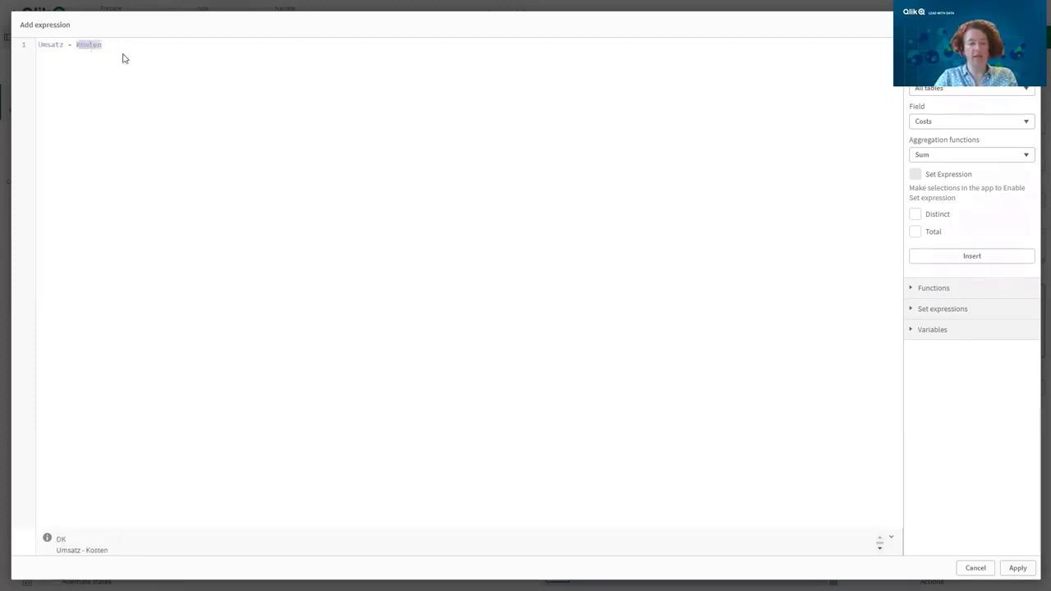
left_click(167, 61)
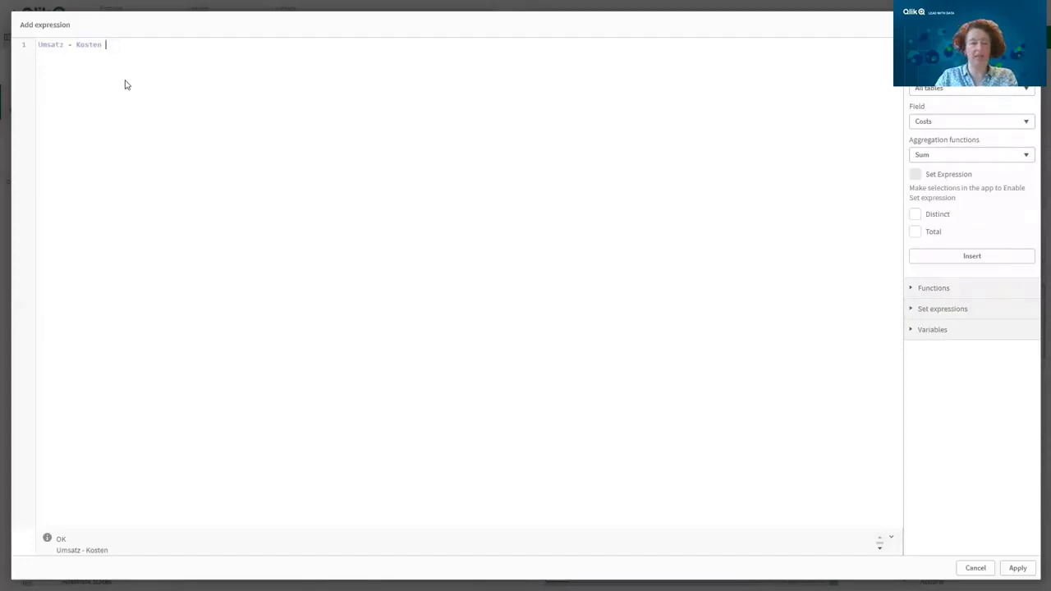
left_click(1017, 567)
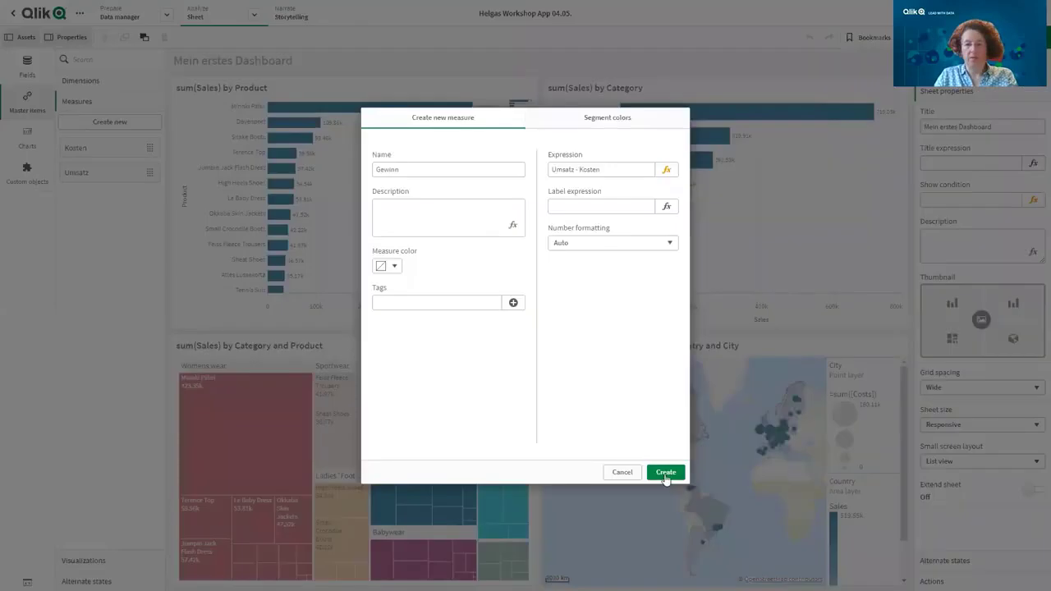
left_click(665, 472)
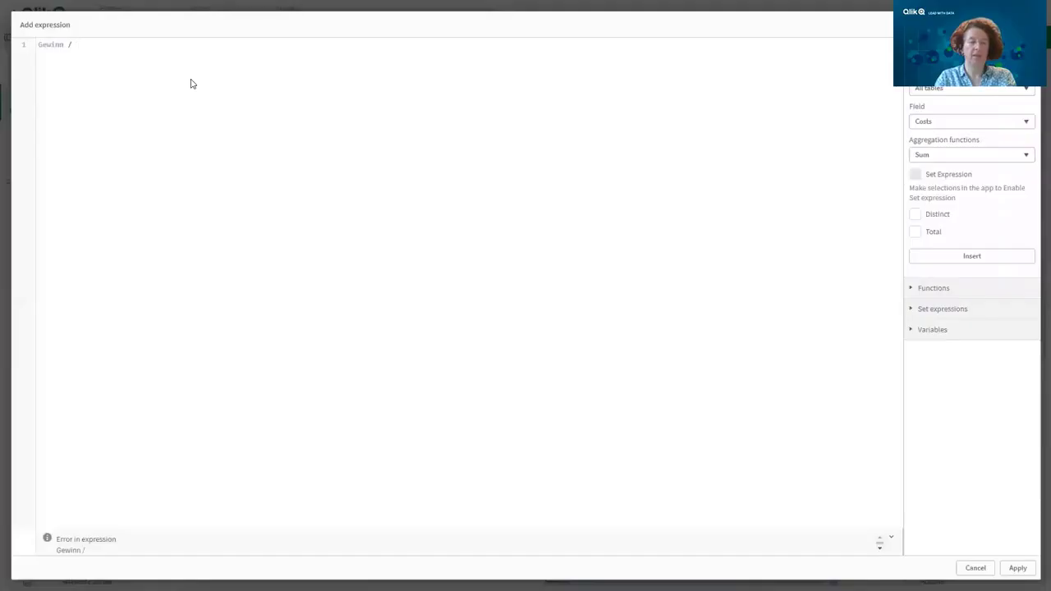
Step: Complete the Marge% measure's expression as Gewinn / Umsatz, set its number formatting to Number with the 12.3% format, and create it
type("Umsatz")
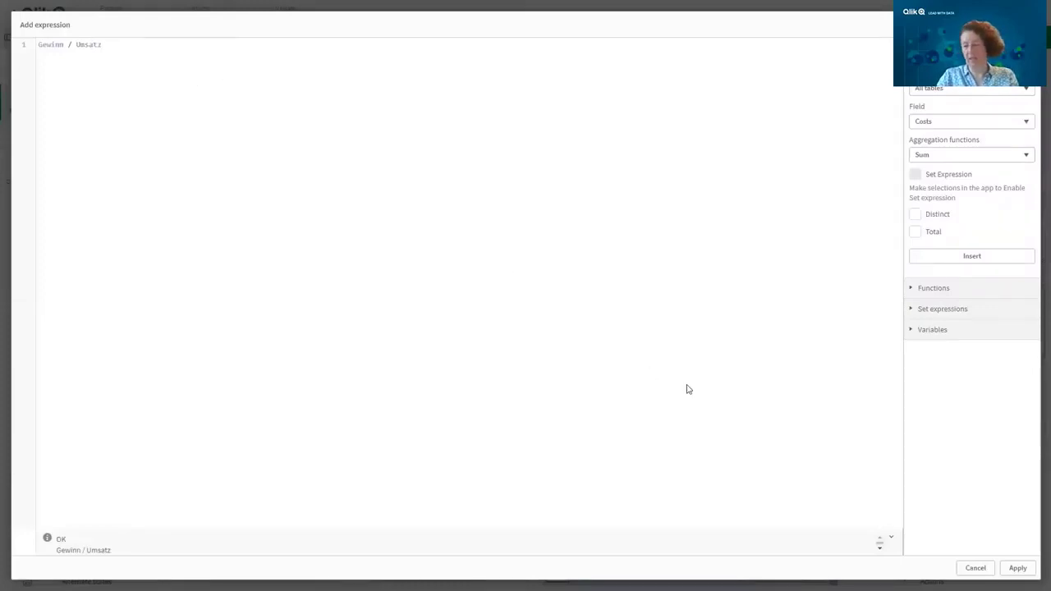
left_click(1017, 568)
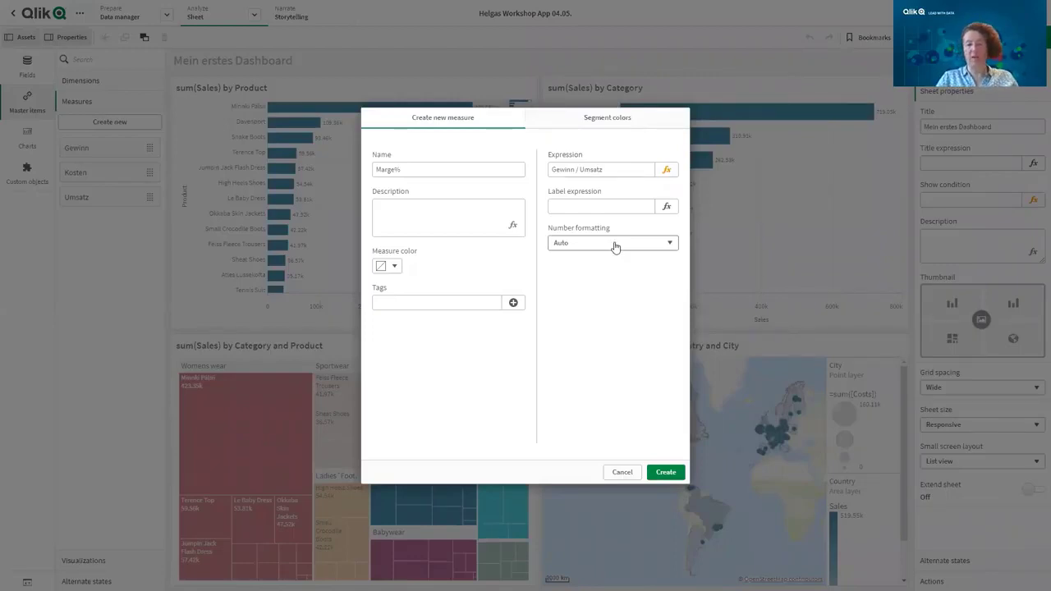
left_click(614, 245)
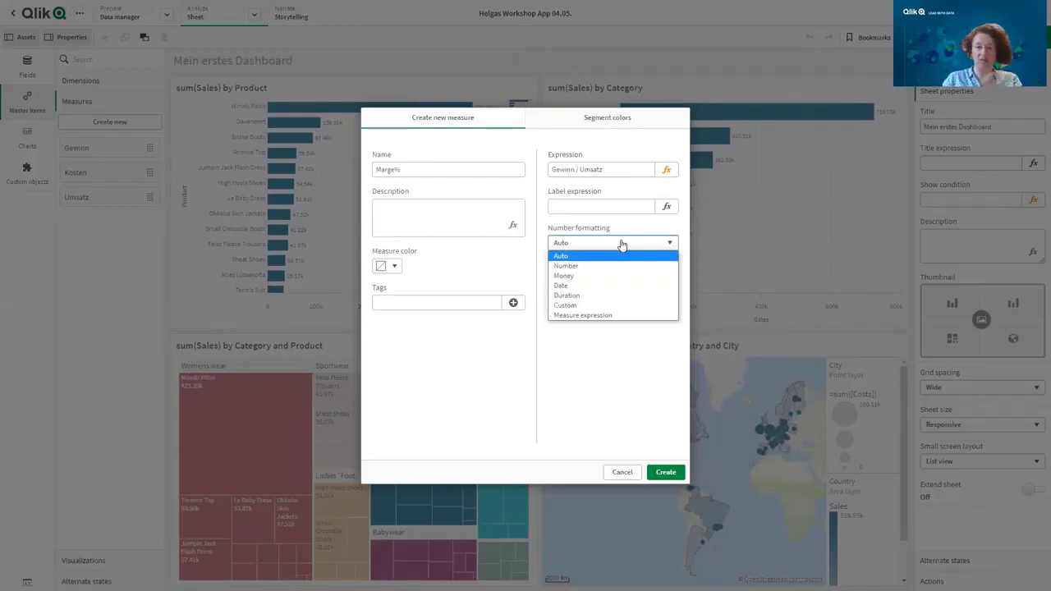
left_click(583, 268)
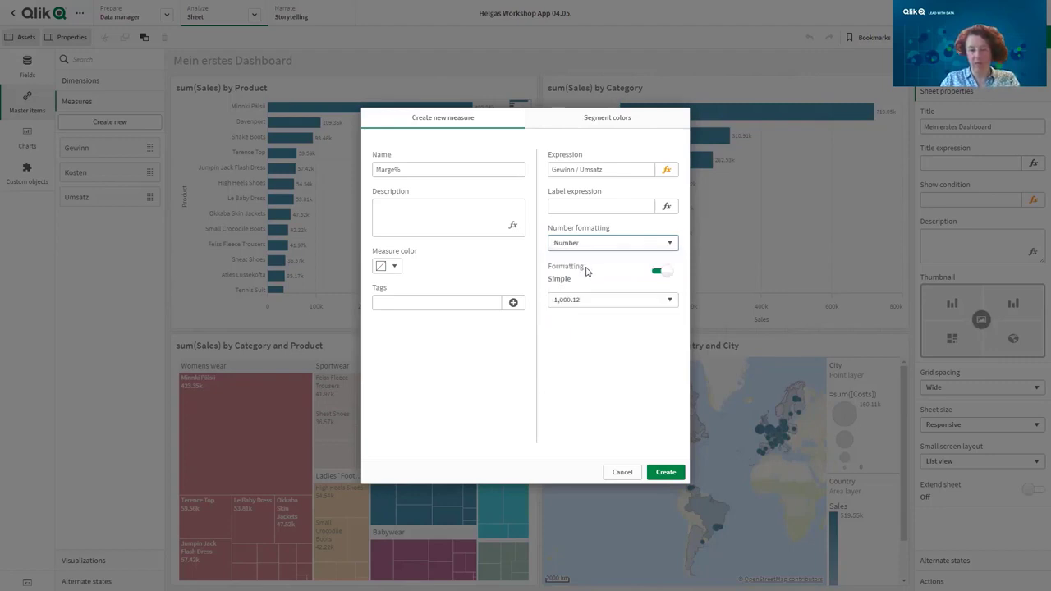
left_click(598, 304)
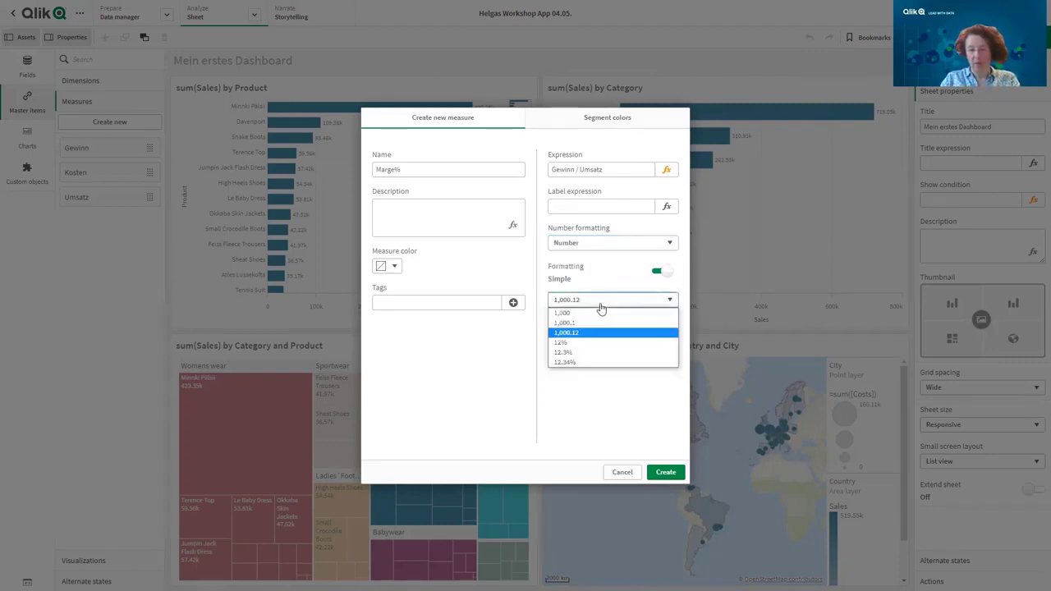
left_click(567, 354)
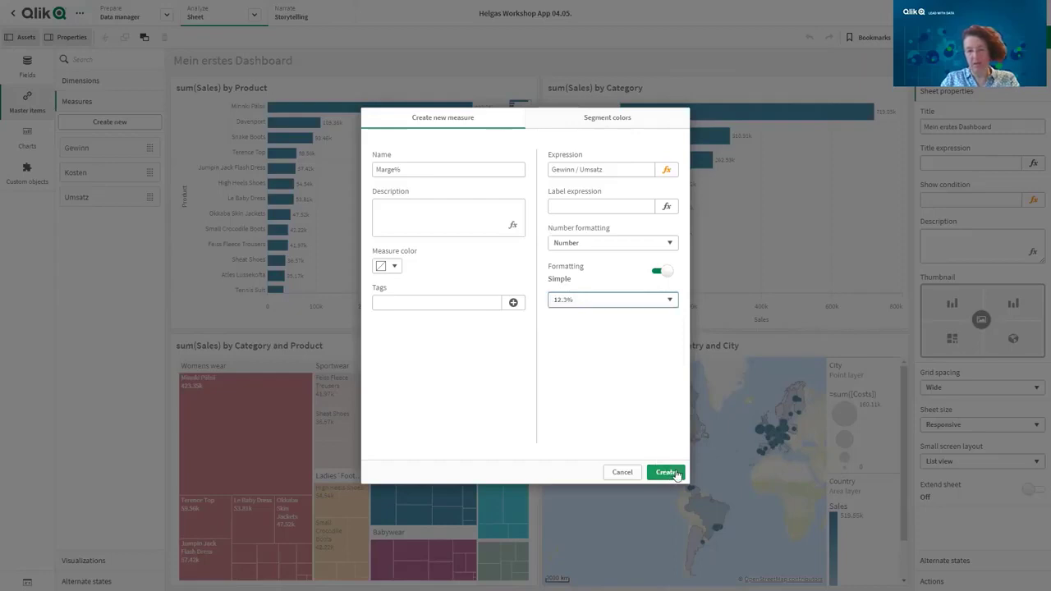
left_click(664, 472)
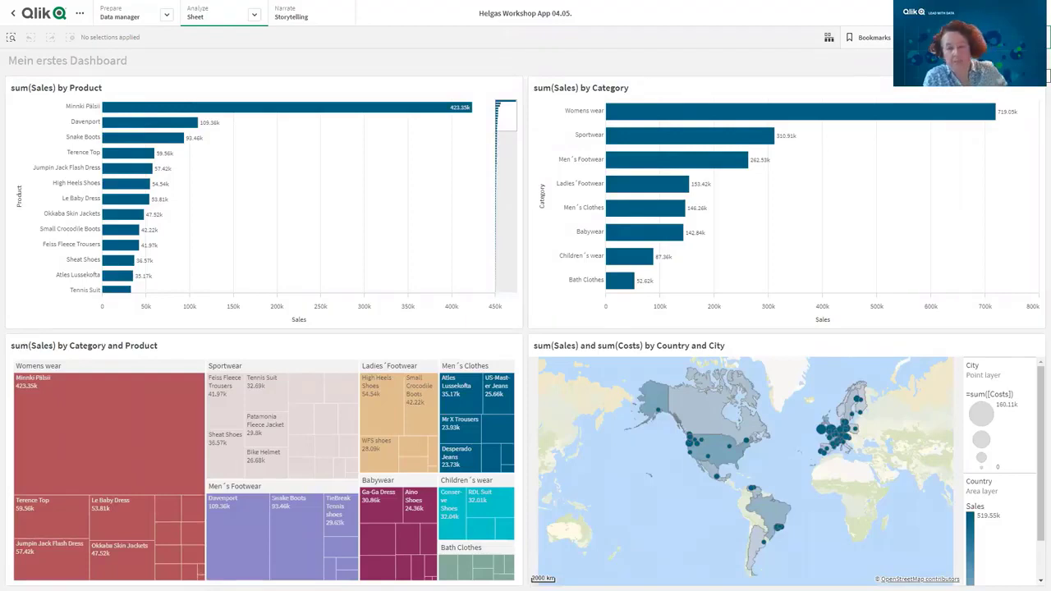
Step: Create a new sheet titled Dashboard in the app and open it
mouse_move(669, 400)
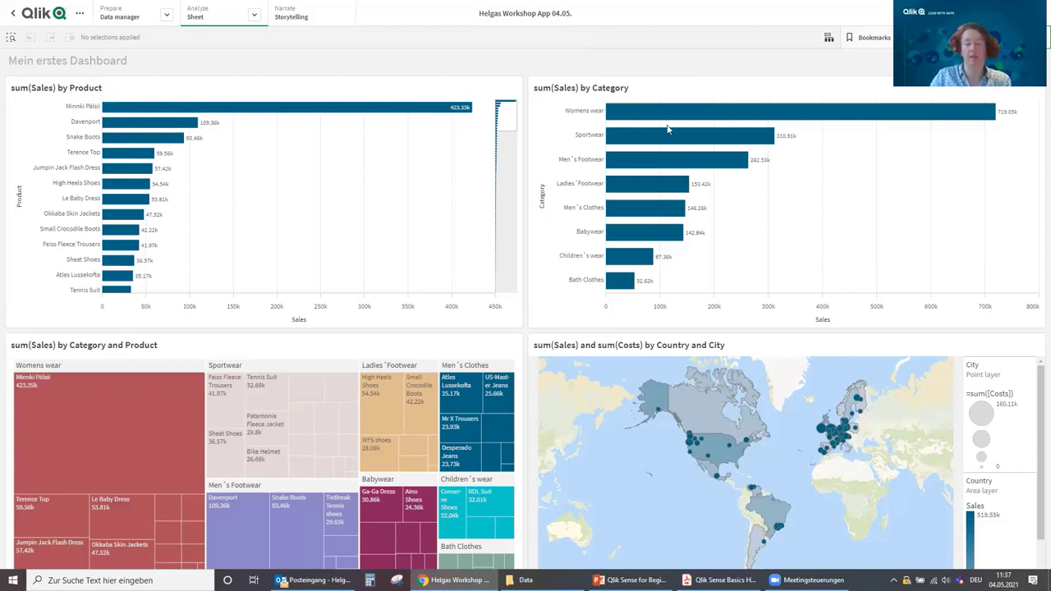
mouse_move(663, 121)
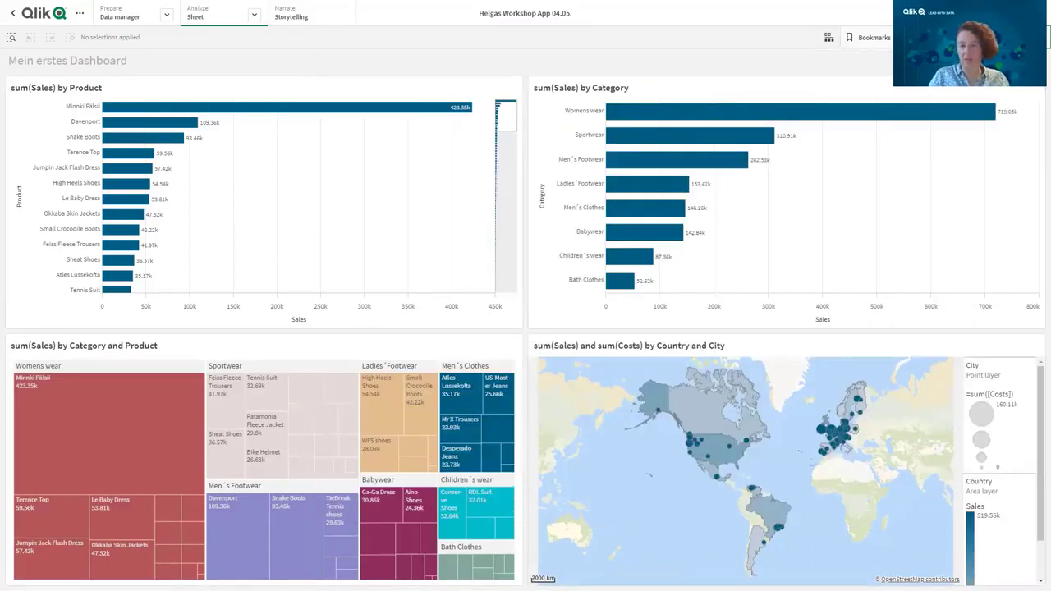
left_click(828, 37)
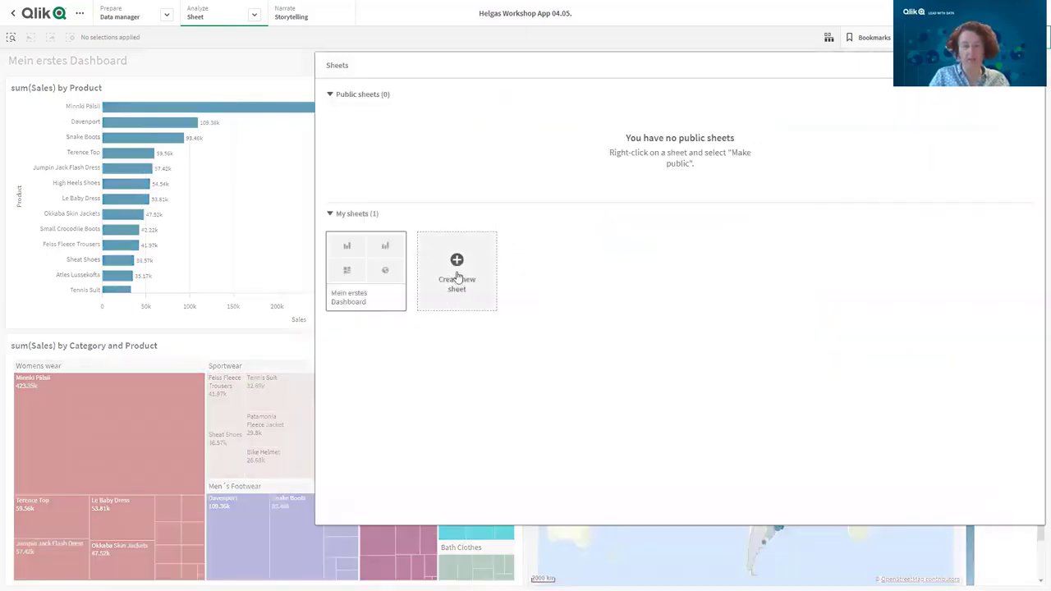
left_click(454, 269)
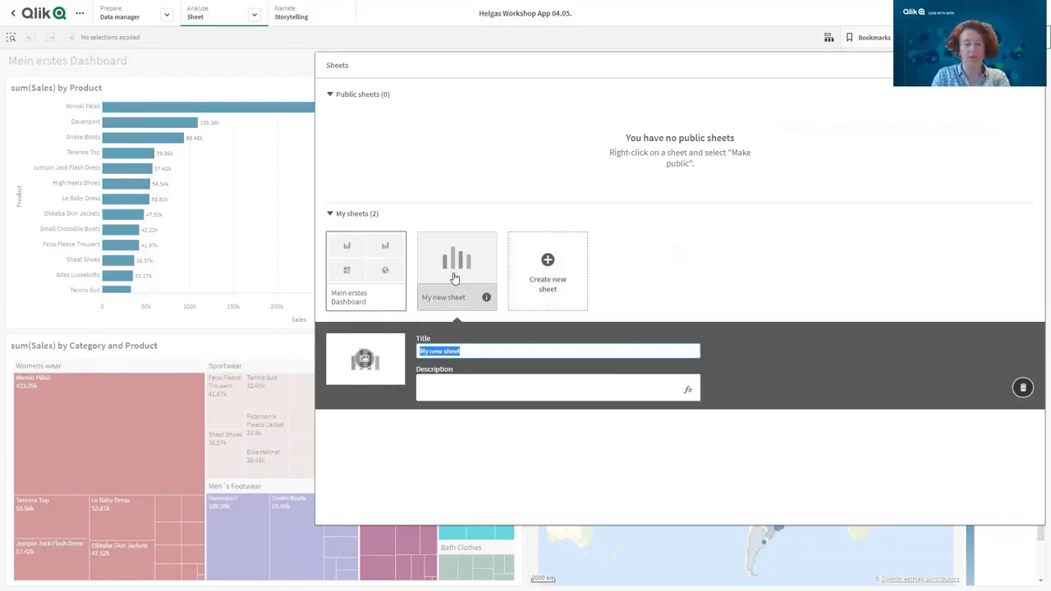
type("Dashboard")
key("Return")
left_click(456, 278)
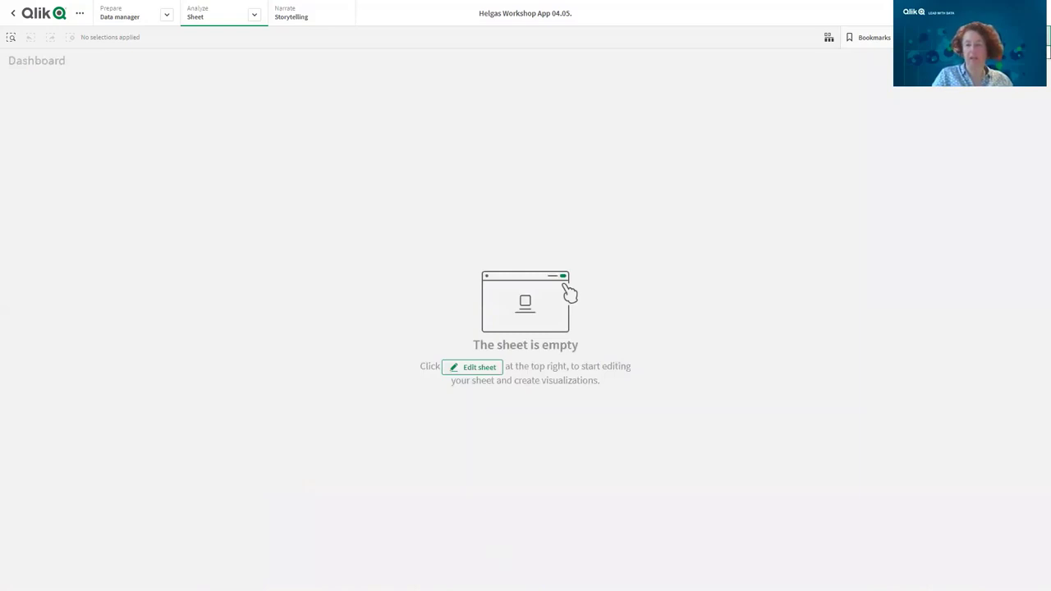
Step: Edit the Dashboard sheet and build a chart on the empty grid from the master dimension Produktkategorie and the master measure Umsatz
left_click(1018, 37)
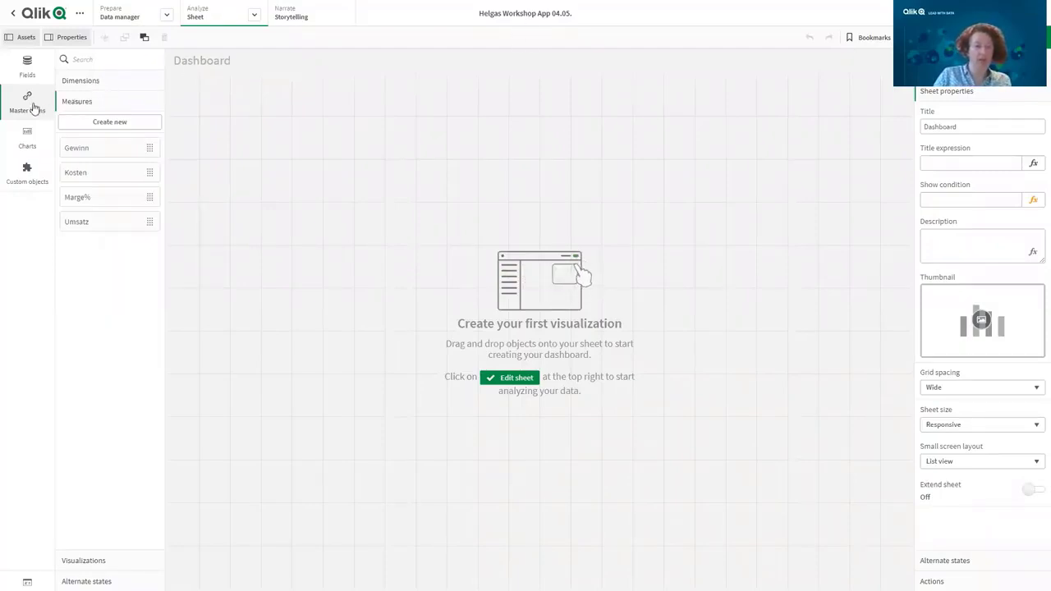
left_click(106, 83)
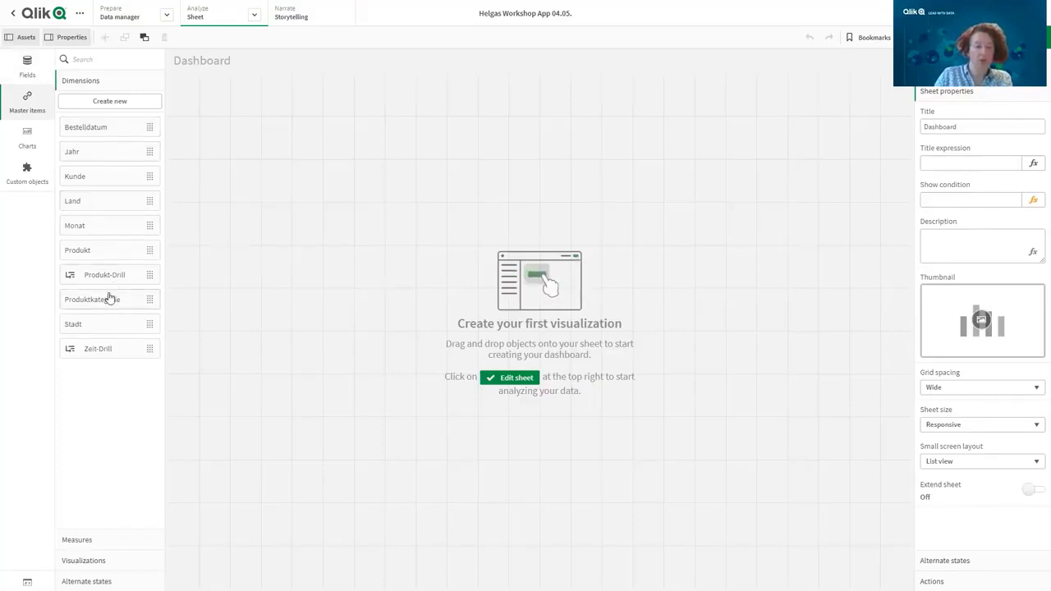
left_click_drag(128, 295, 321, 168)
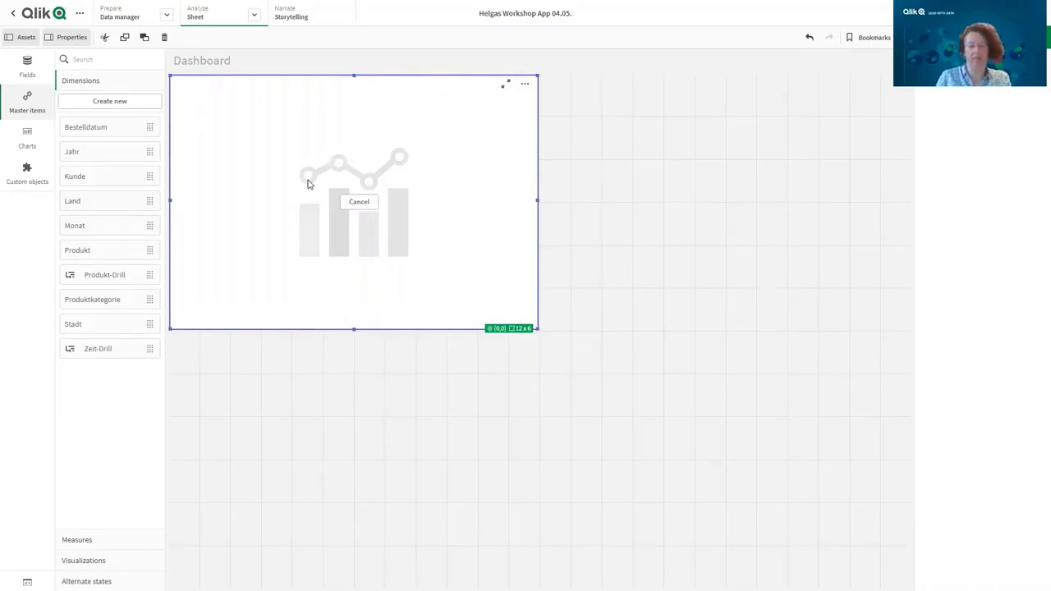
left_click(31, 100)
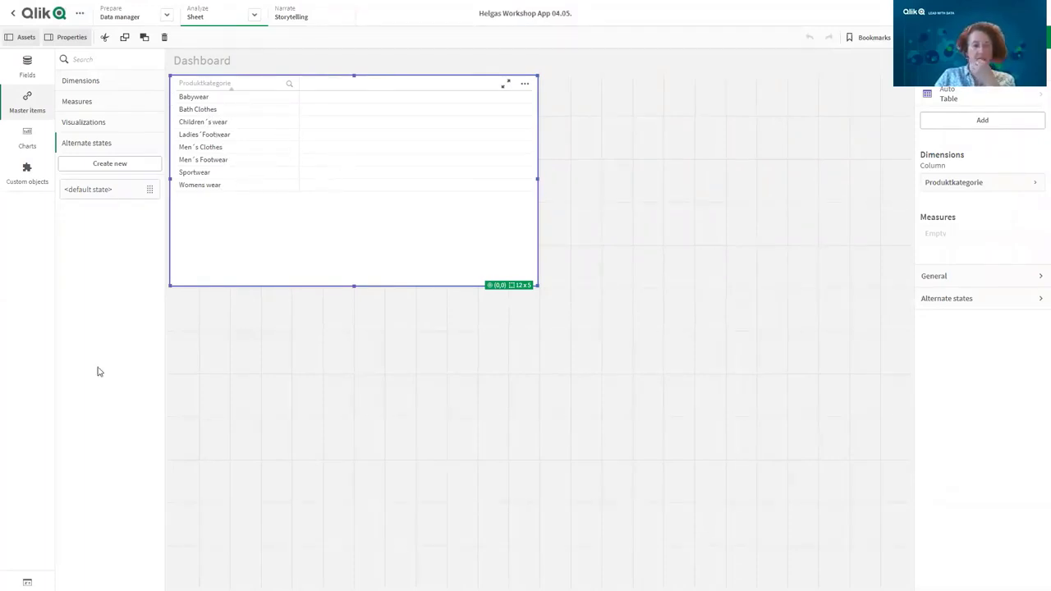
left_click(93, 102)
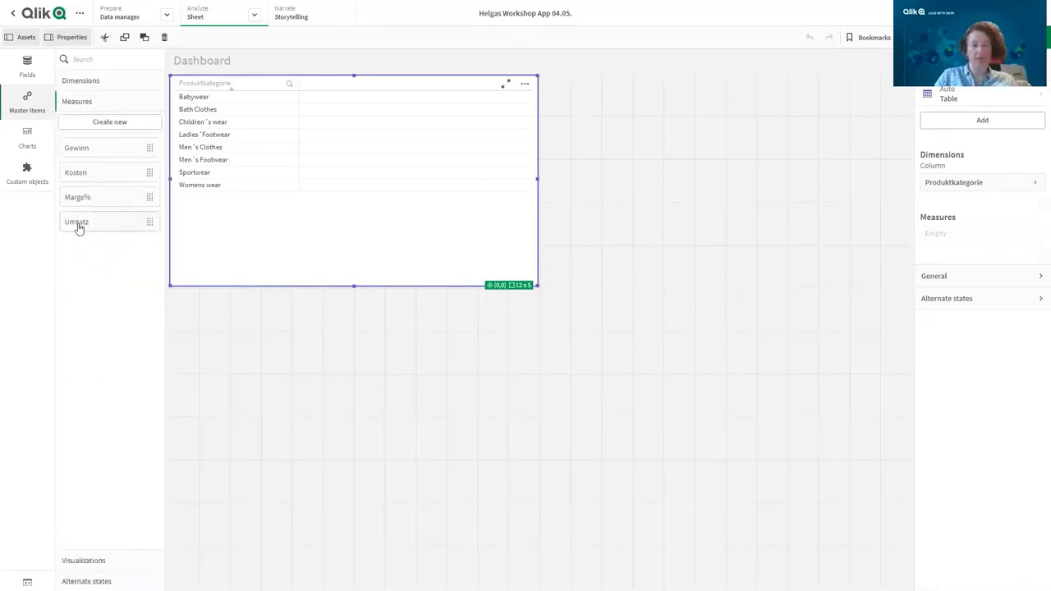
left_click_drag(79, 229, 297, 146)
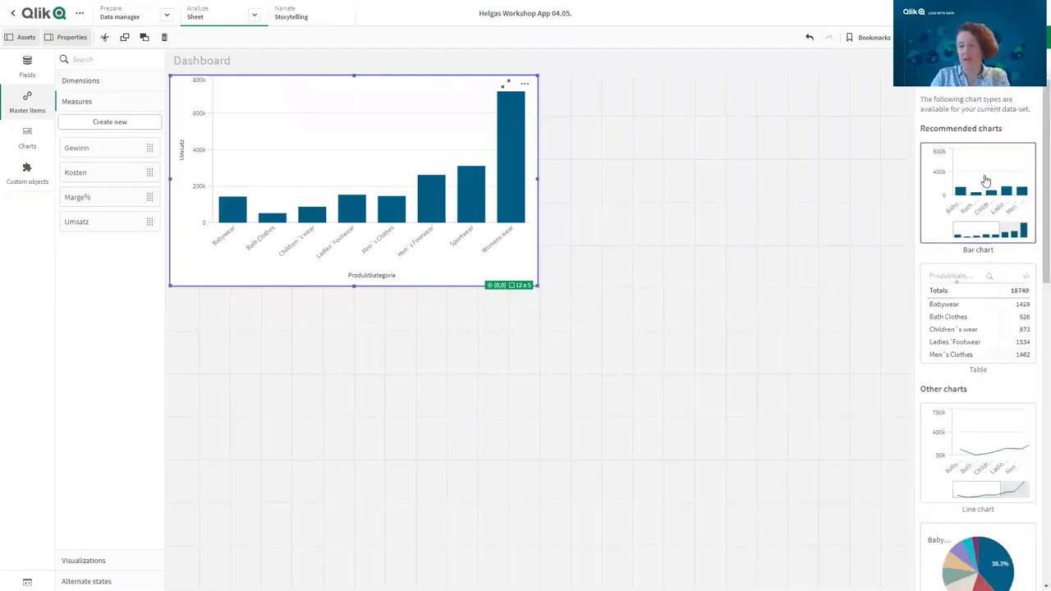
Step: Try showing the Umsatz by Produktkategorie chart as a pie chart
scroll(993, 196, "down", 2)
scroll(993, 195, "down", 2)
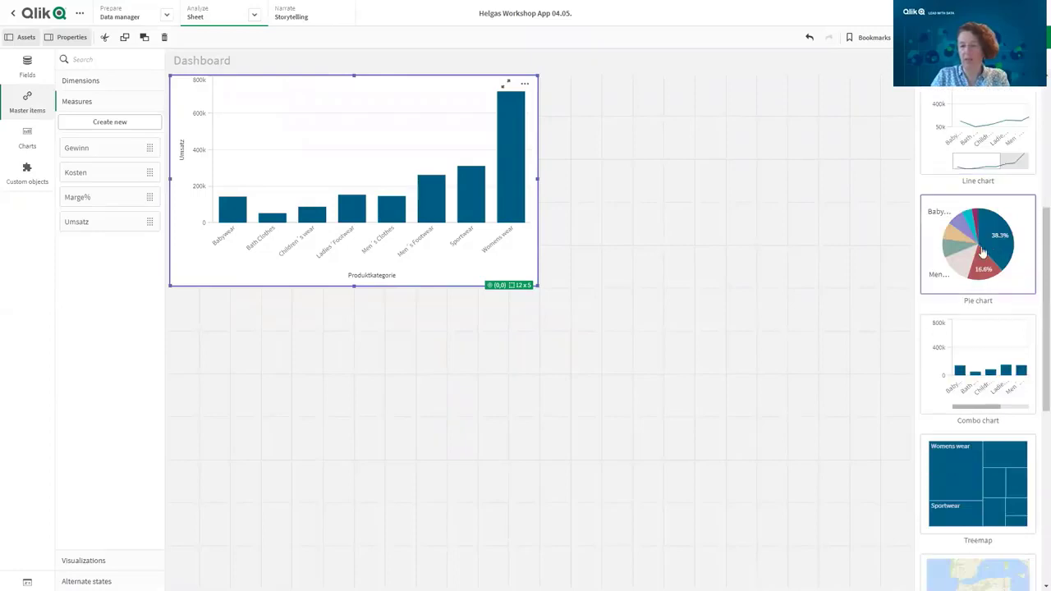
left_click(982, 253)
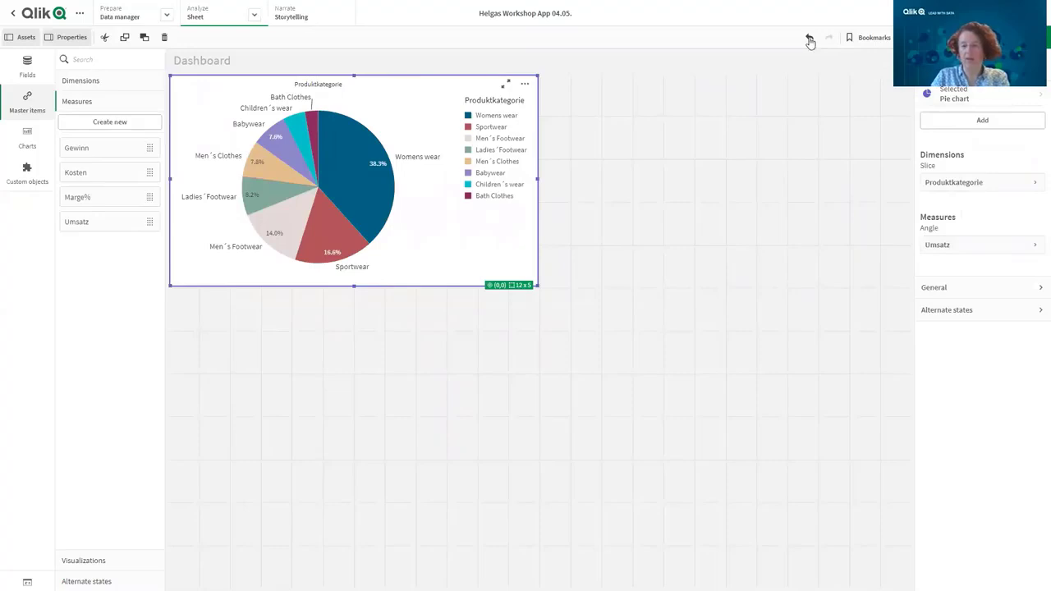
Step: Set the Umsatz by Produktkategorie visualization to a bar chart and open its advanced appearance properties
left_click(995, 98)
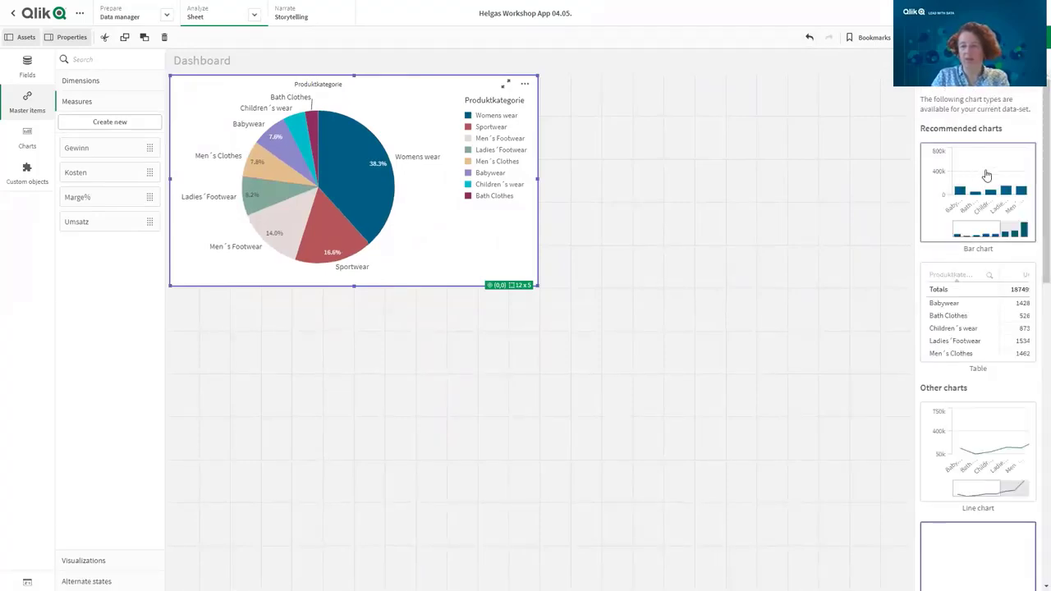
left_click(985, 170)
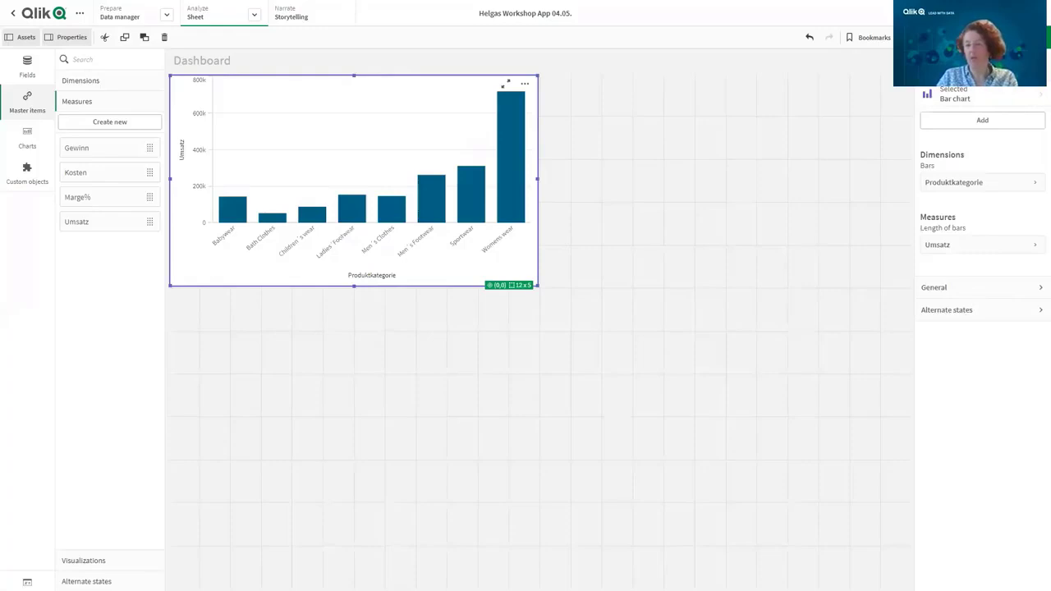
left_click(1039, 95)
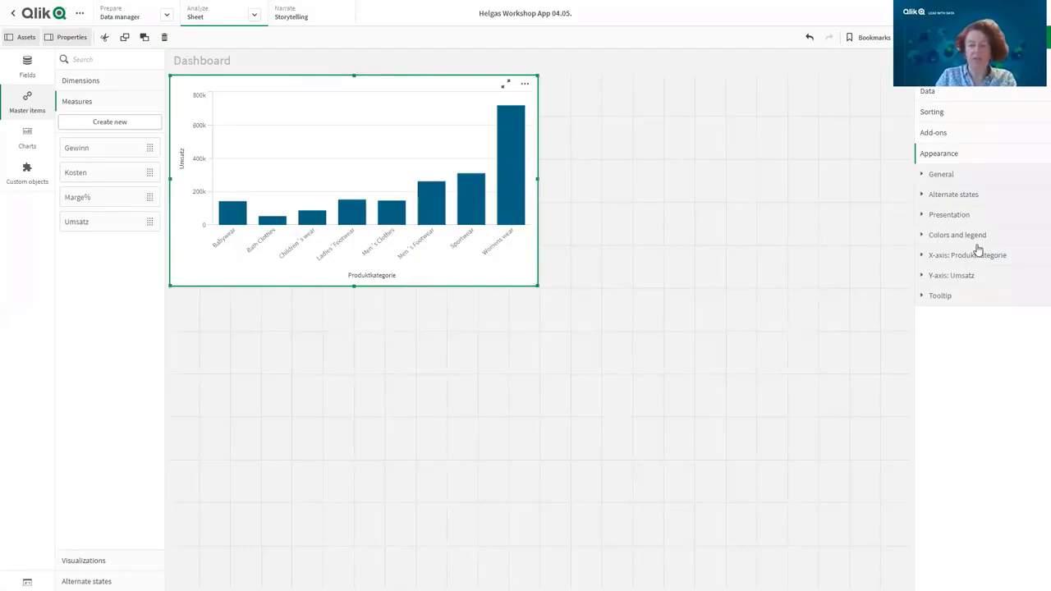
Step: Sort the Produktkategorie bar chart by Umsatz first by moving the measure above the dimension in its sort order
left_click(947, 112)
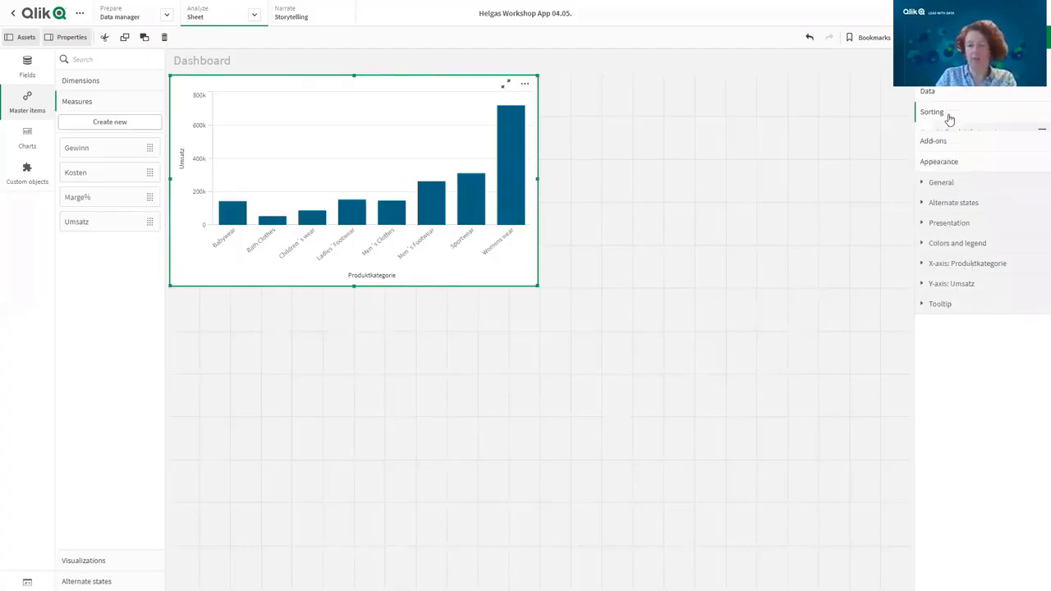
left_click_drag(968, 160, 966, 134)
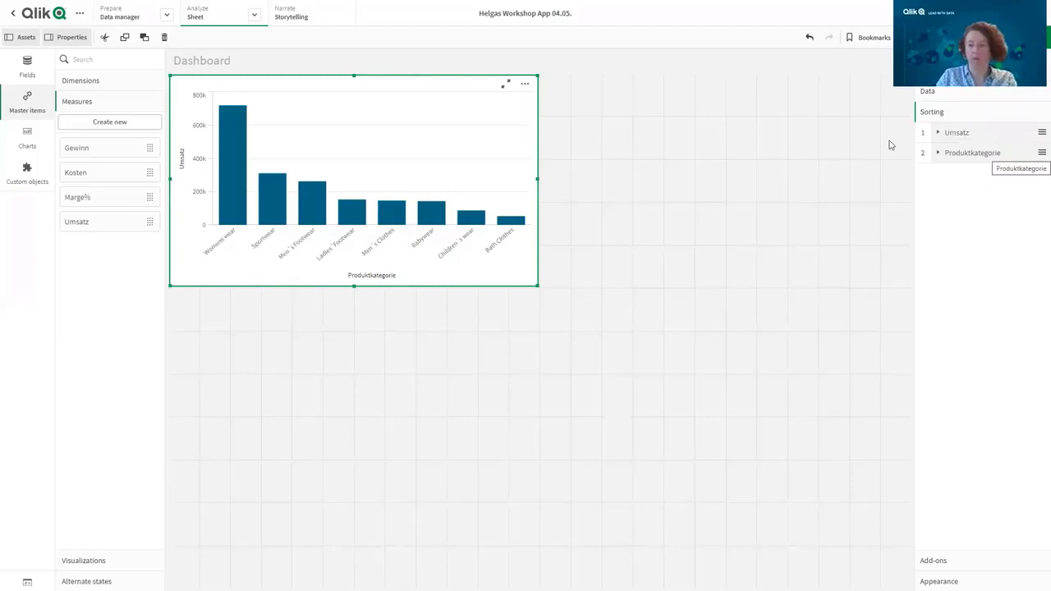
left_click(756, 131)
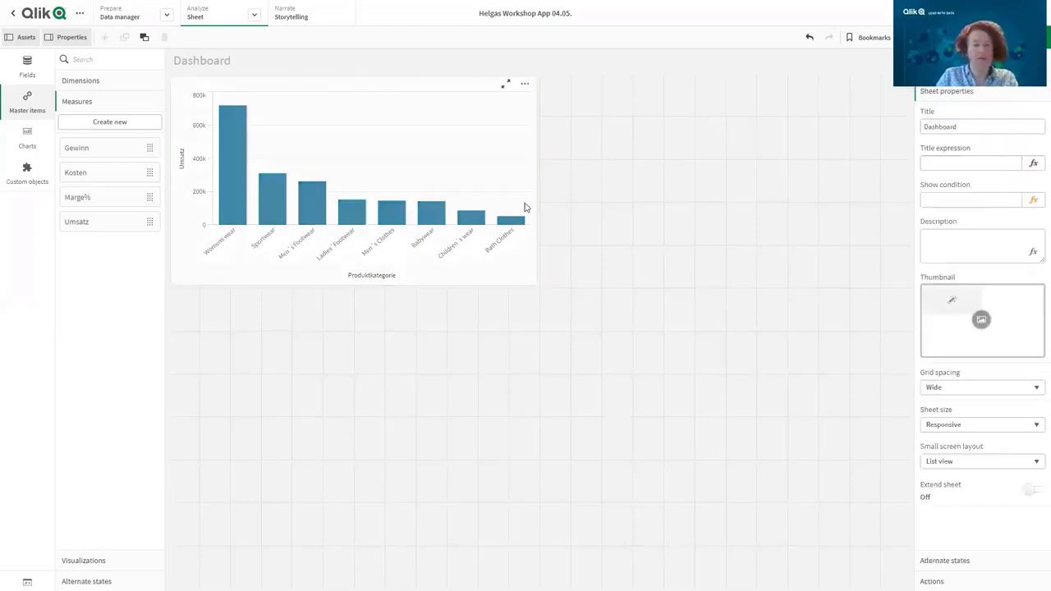
Step: Build a map beside the bar chart from the master dimension Land and the master measure Umsatz
left_click(95, 86)
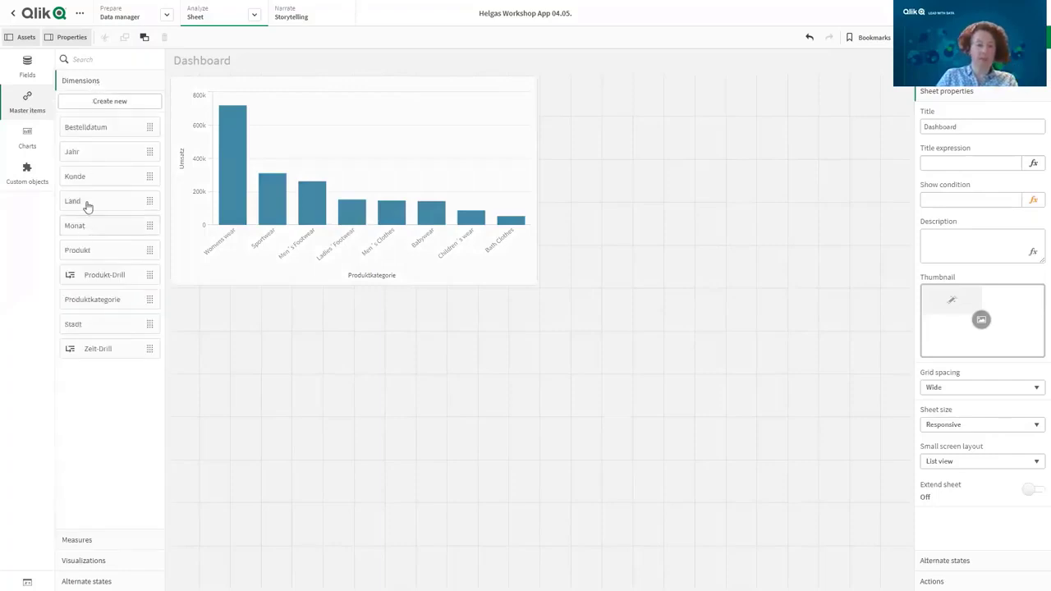
left_click_drag(80, 204, 624, 166)
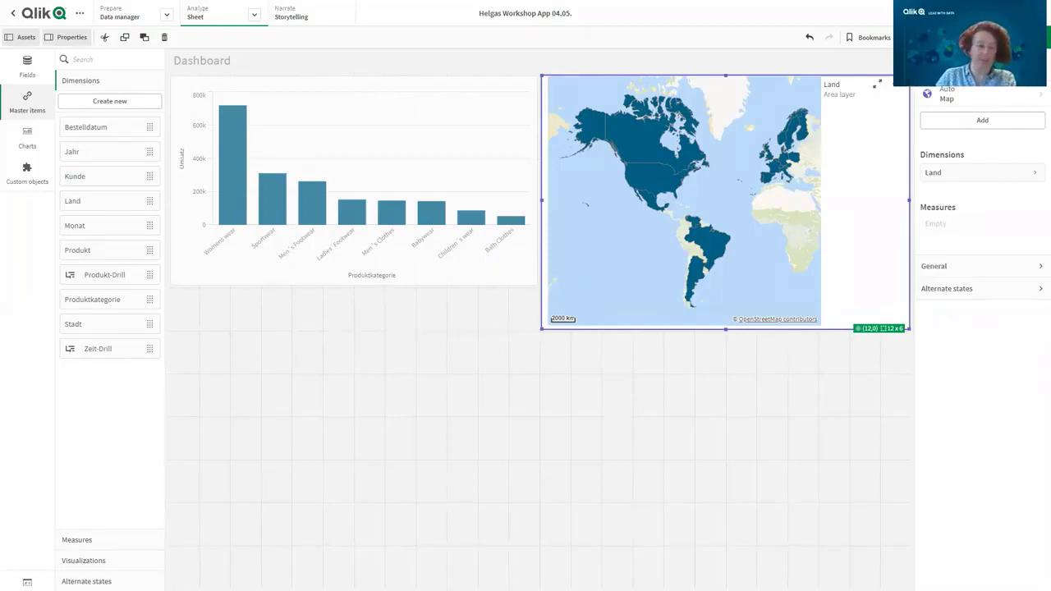
left_click(110, 543)
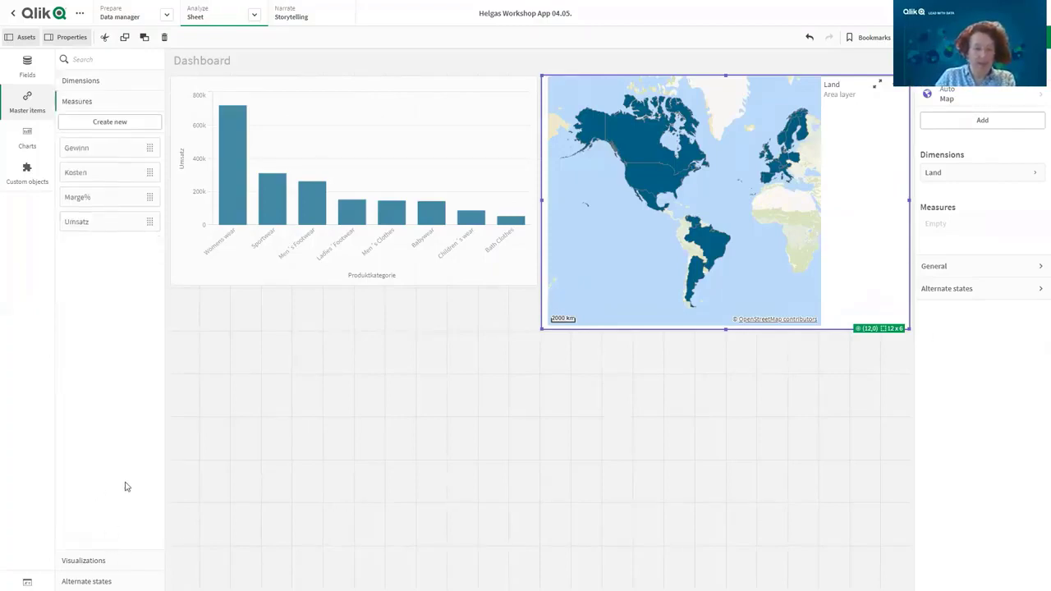
left_click_drag(89, 227, 675, 205)
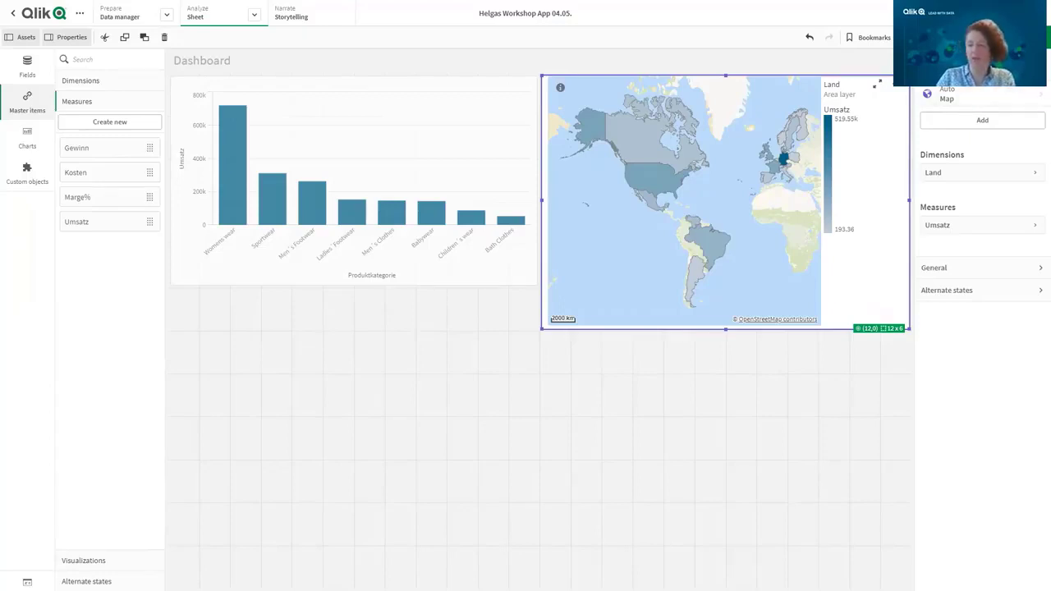
Step: Enlarge the bar chart downward to 12 x 6 grid cells so its height matches the neighbouring map
left_click(788, 329)
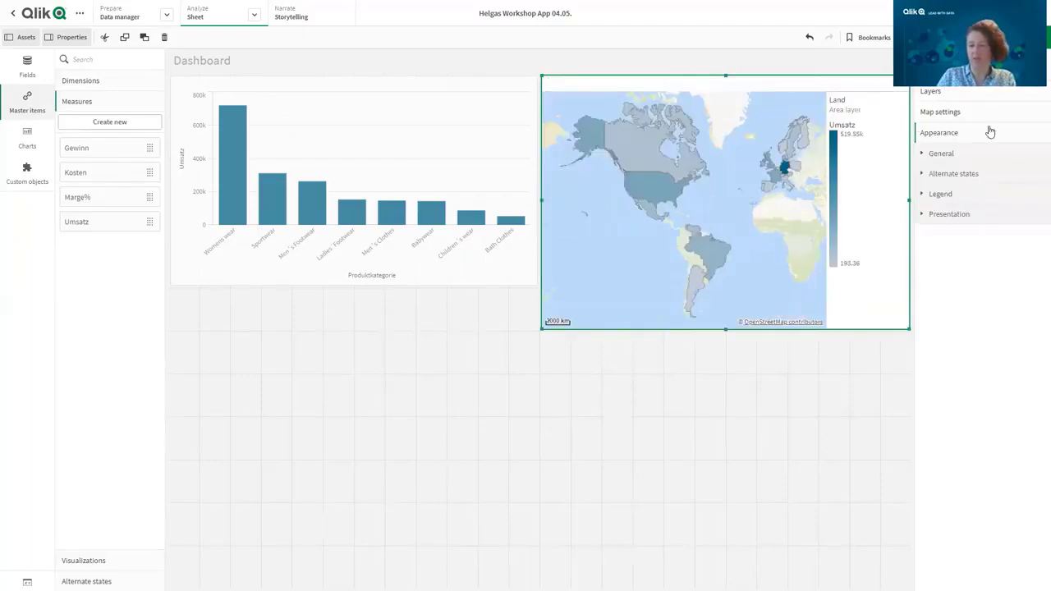
left_click(526, 281)
left_click_drag(534, 289, 532, 331)
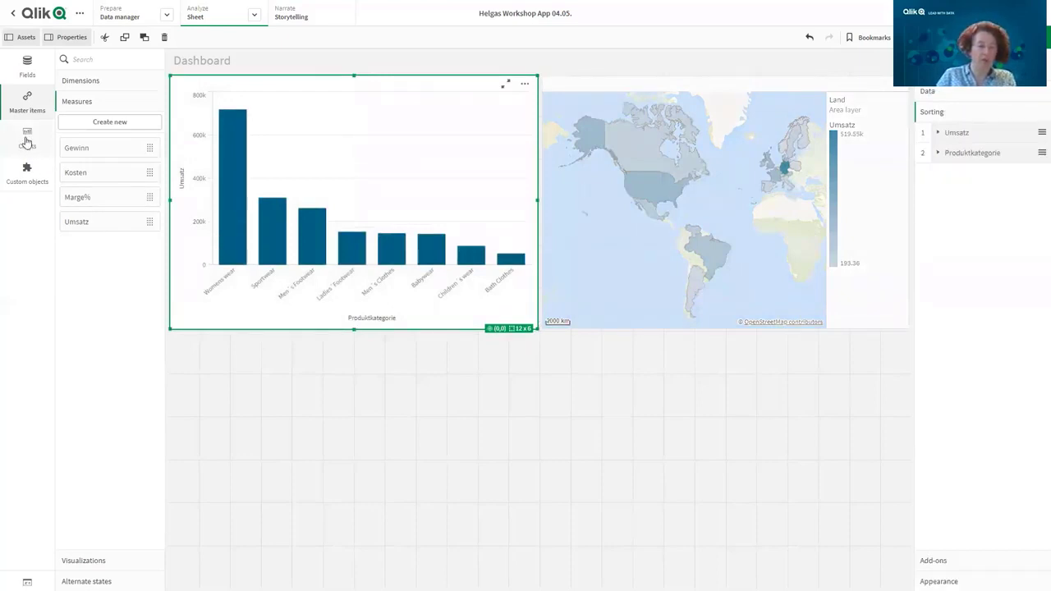
Step: Add an empty line chart below the two visualizations and widen it to 24 x 6 grid cells
left_click(27, 140)
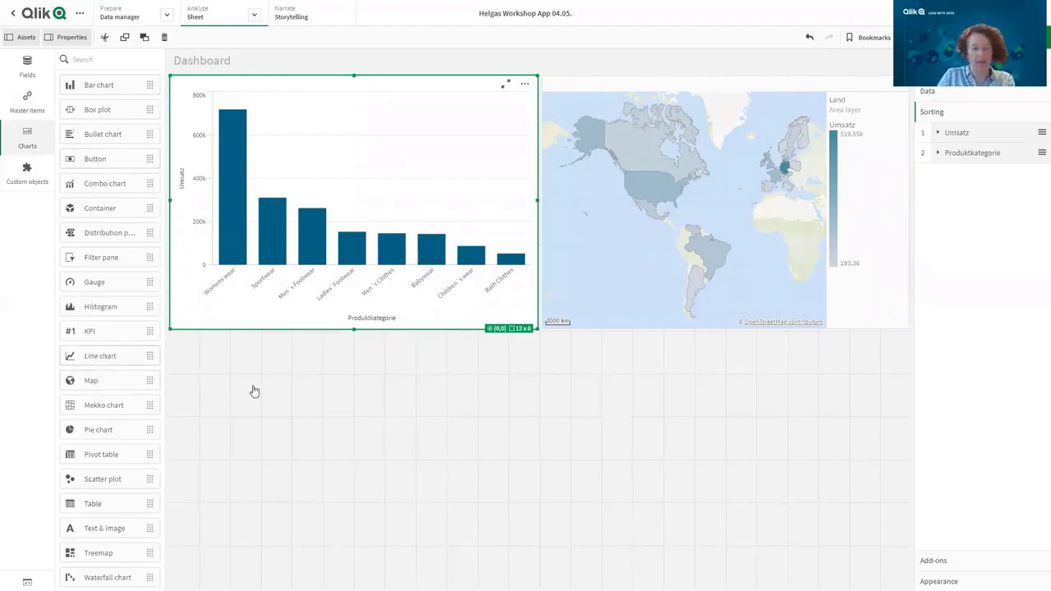
left_click_drag(254, 391, 367, 446)
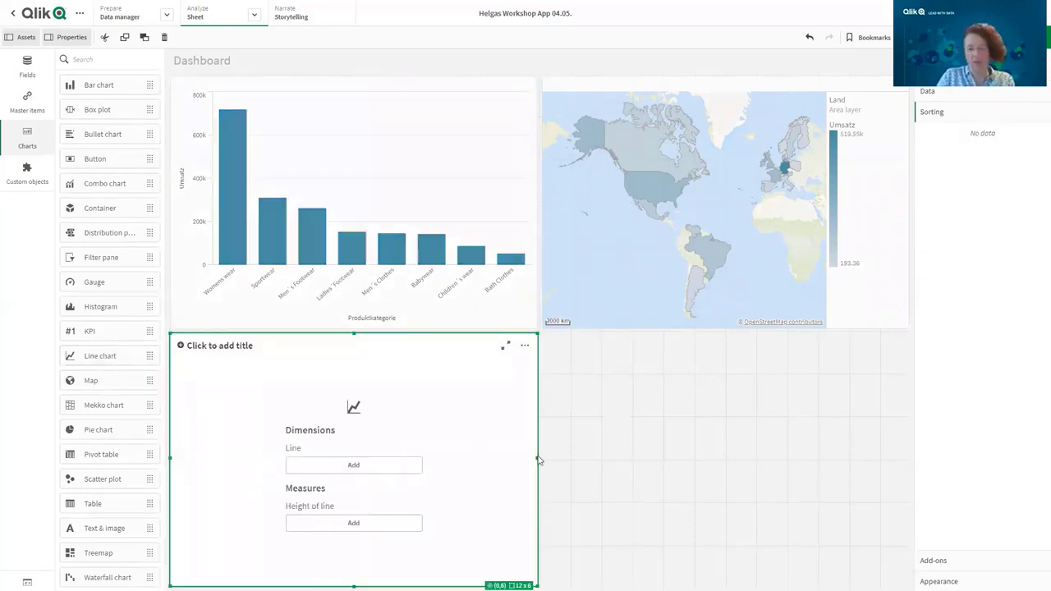
left_click_drag(537, 457, 896, 480)
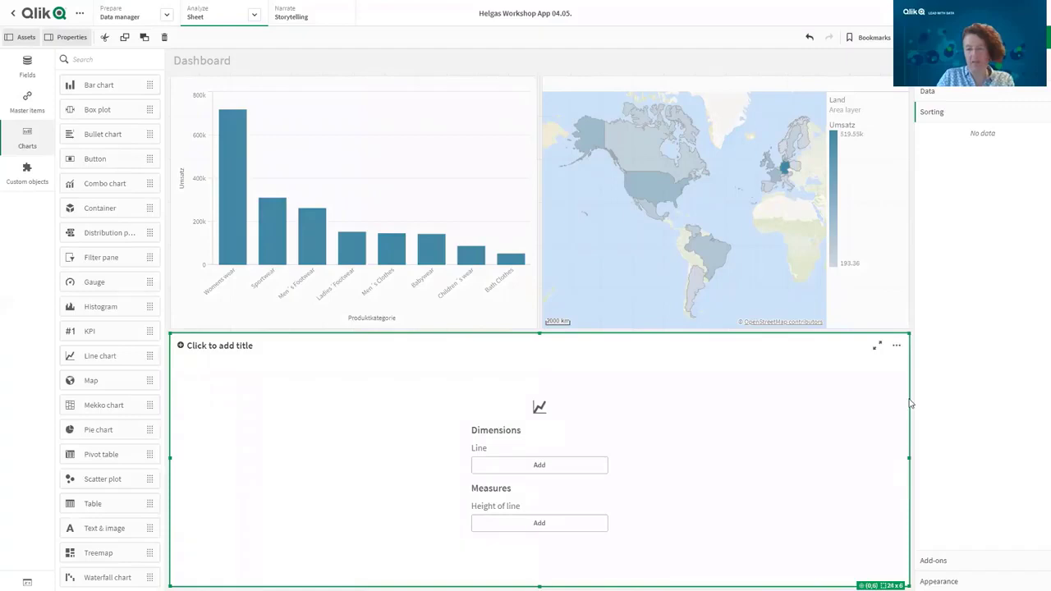
Step: Try lowering the empty line chart's upper edge by one grid row and move it back up
mouse_move(906, 334)
left_mouse_down()
mouse_move(892, 383)
mouse_move(793, 385)
mouse_move(875, 376)
mouse_move(908, 336)
left_mouse_up()
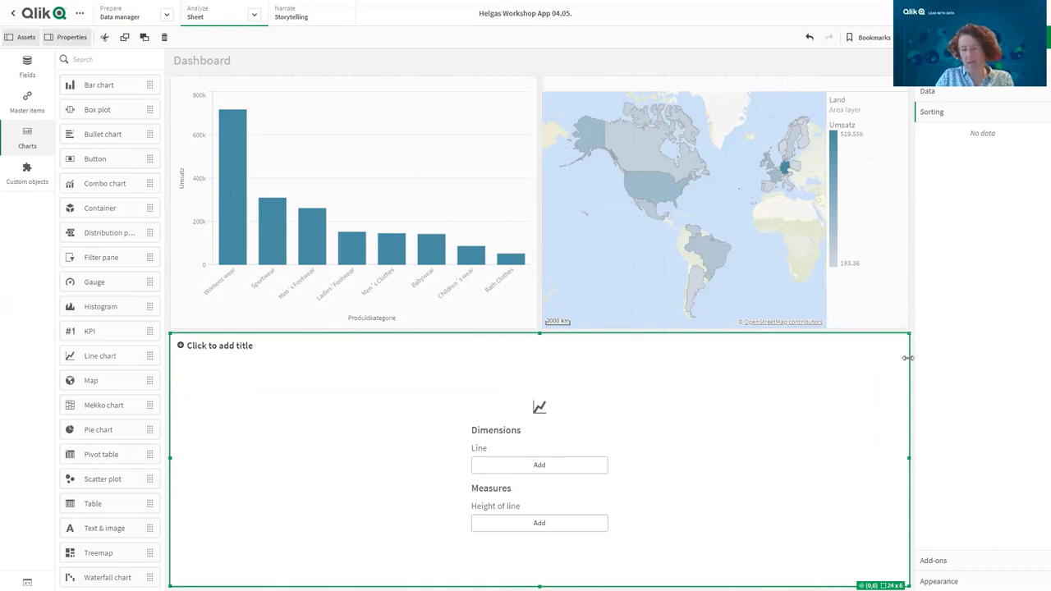
left_click_drag(907, 358, 906, 374)
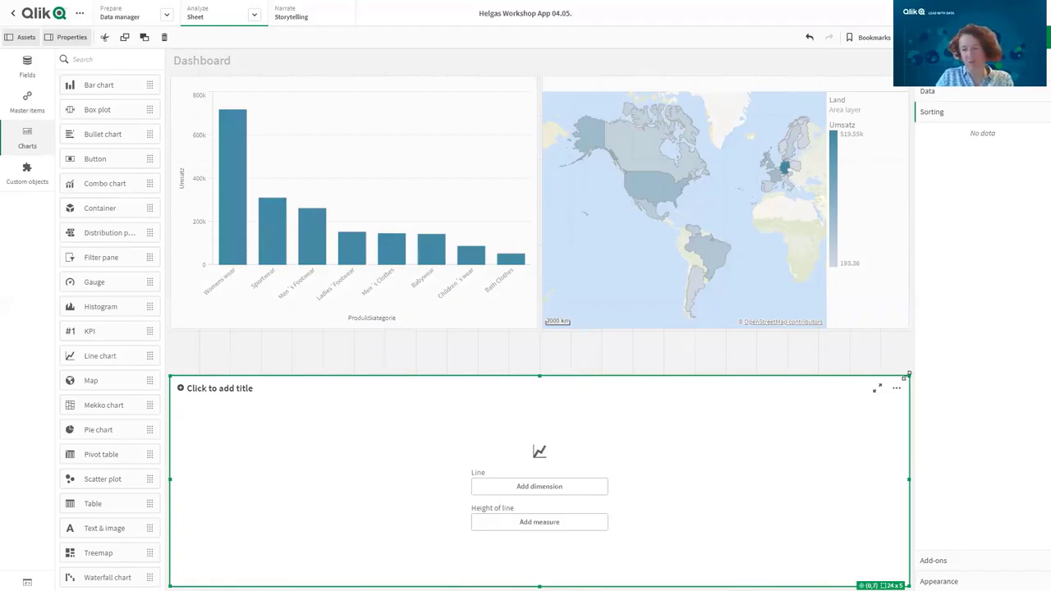
left_click_drag(907, 374, 906, 333)
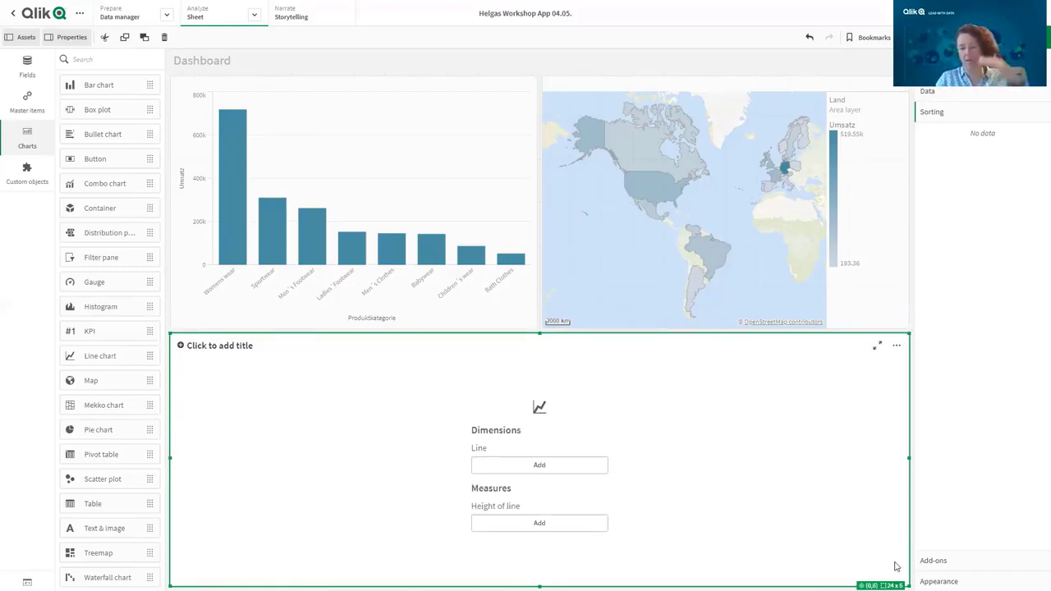
Step: Assign the master dimension Bestelldatum to the empty line chart
left_click(542, 465)
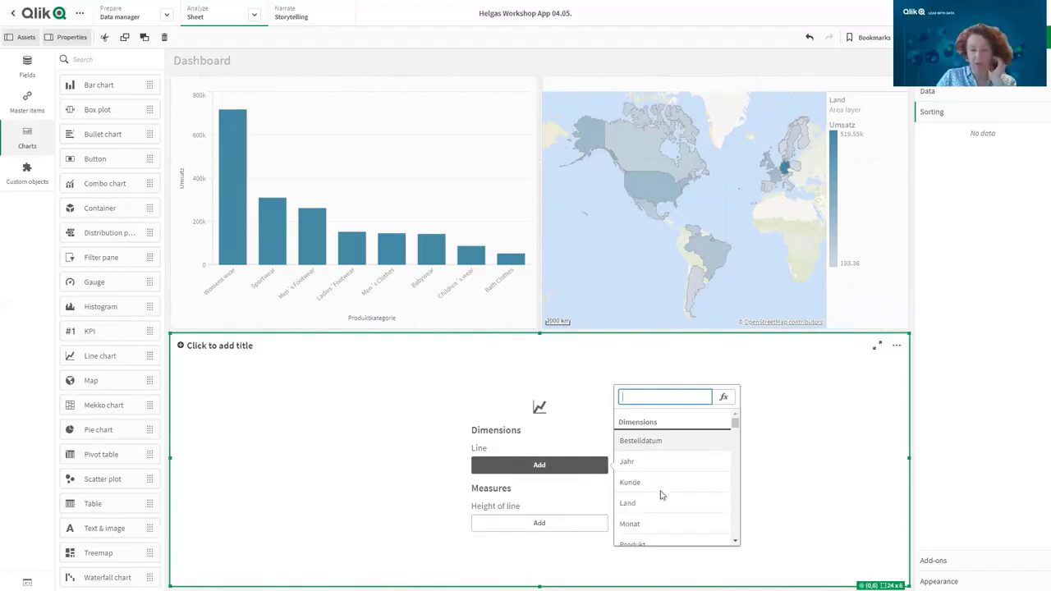
scroll(661, 495, "down", 10)
scroll(661, 495, "up", 3)
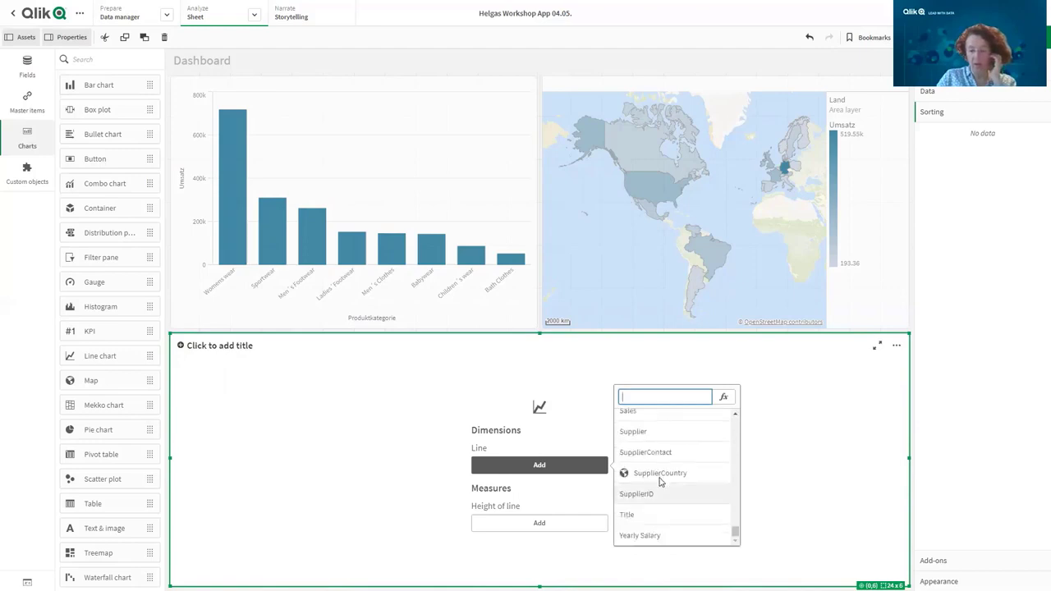
scroll(673, 487, "up", 5)
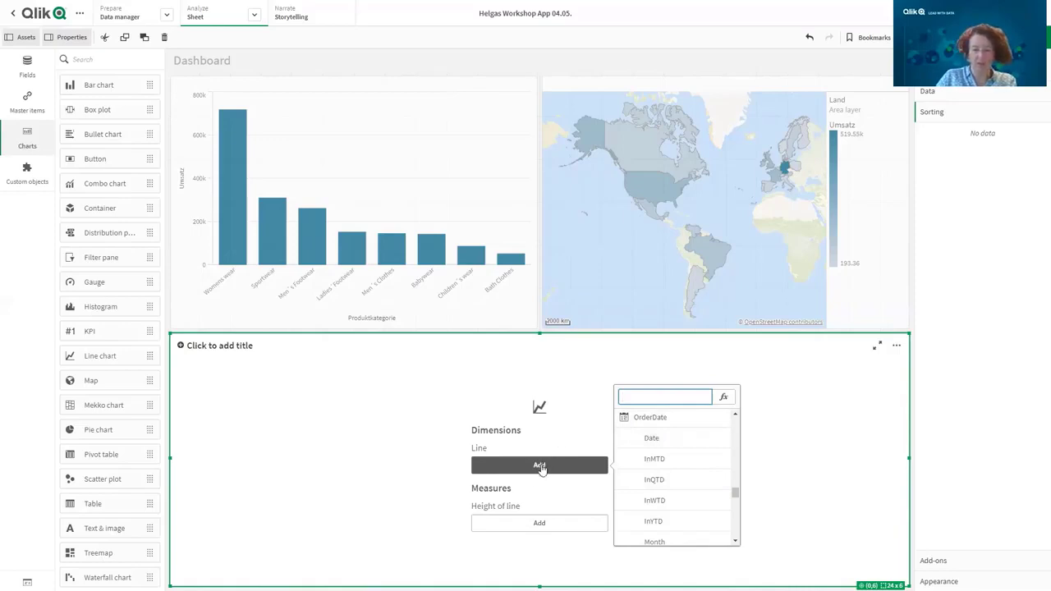
scroll(730, 471, "up", 10)
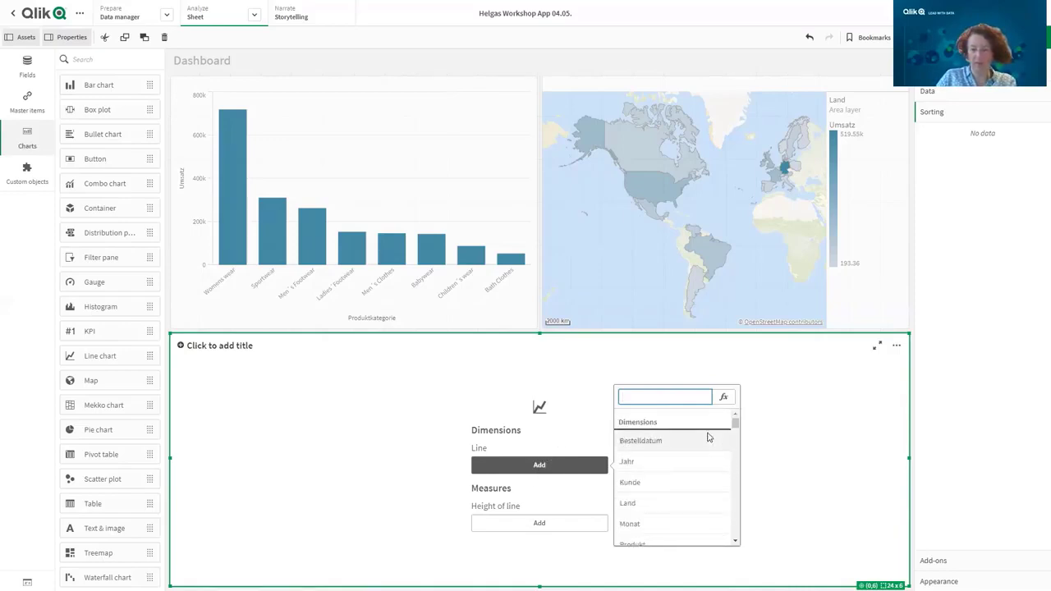
left_click(660, 448)
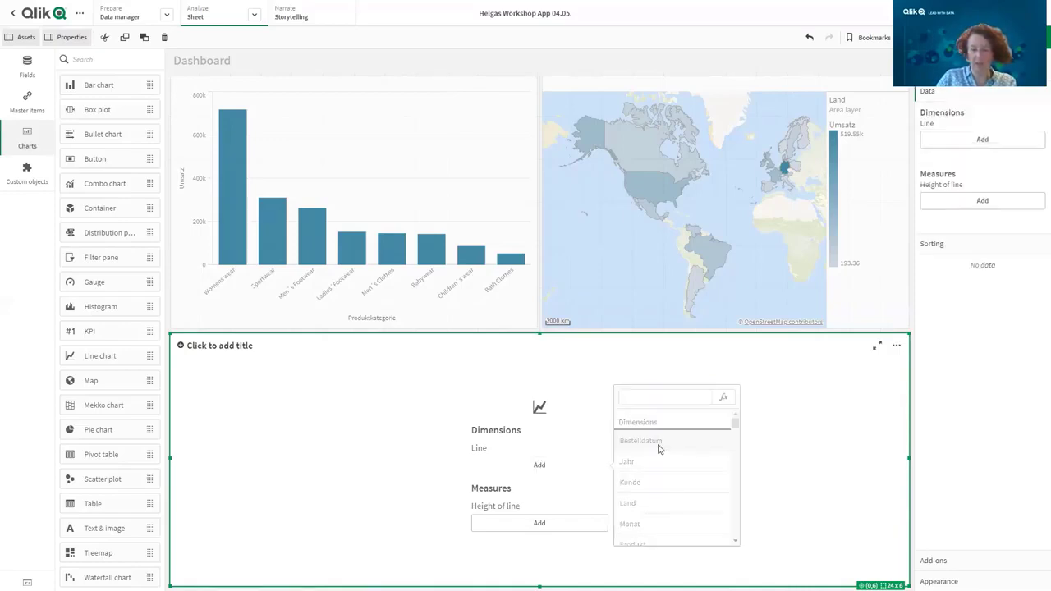
Step: Assign the master measure Umsatz to the line chart as the height of the line
left_click(534, 526)
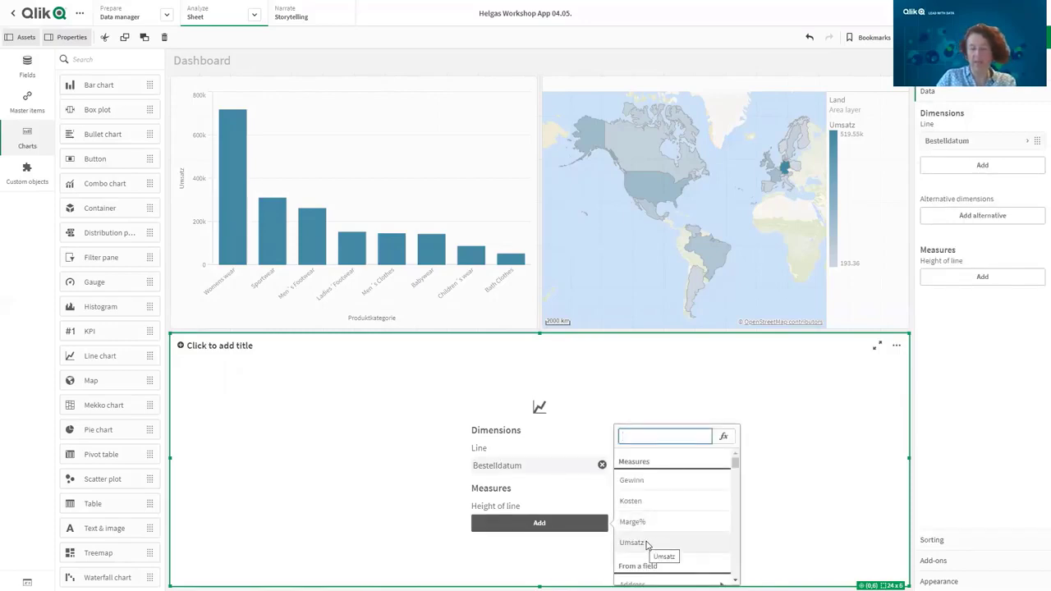
scroll(649, 544, "down", 2)
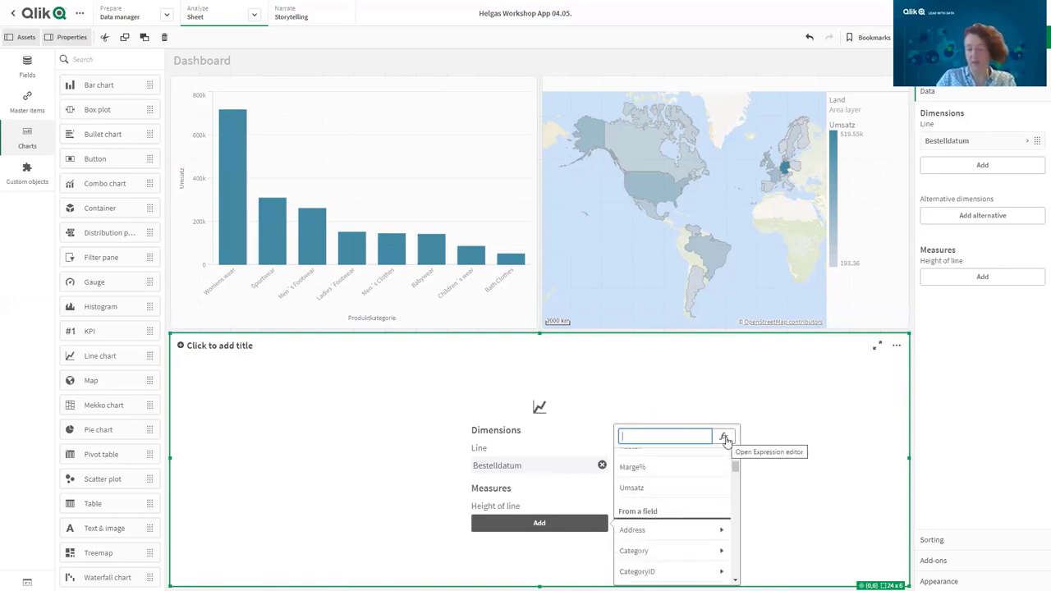
left_click(644, 489)
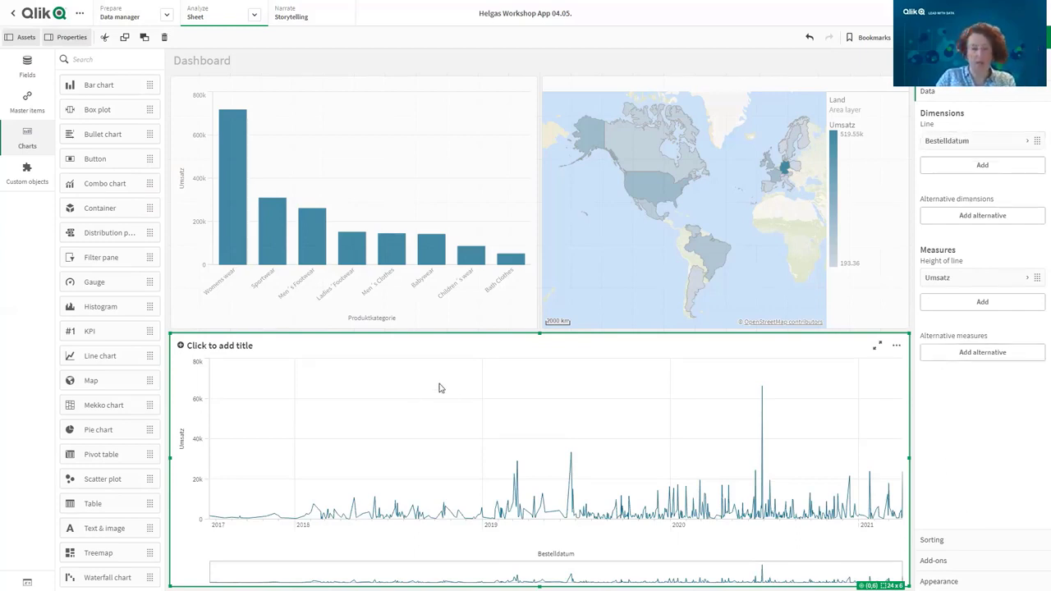
Step: Title the line chart "Zeitliche Umsatzentwicklung"
left_click(260, 344)
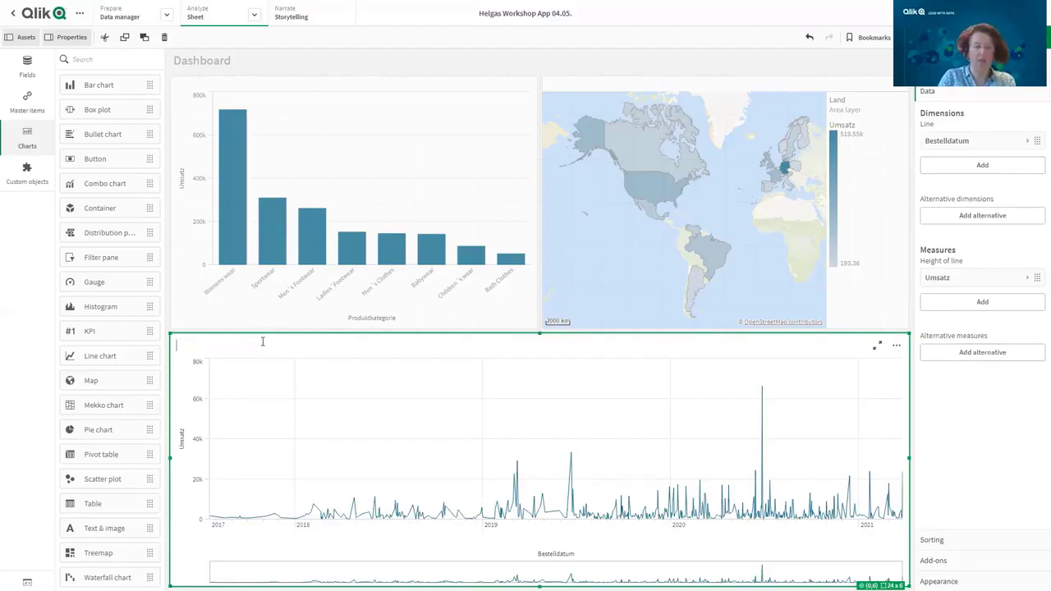
type("Zeitliche Umsatz")
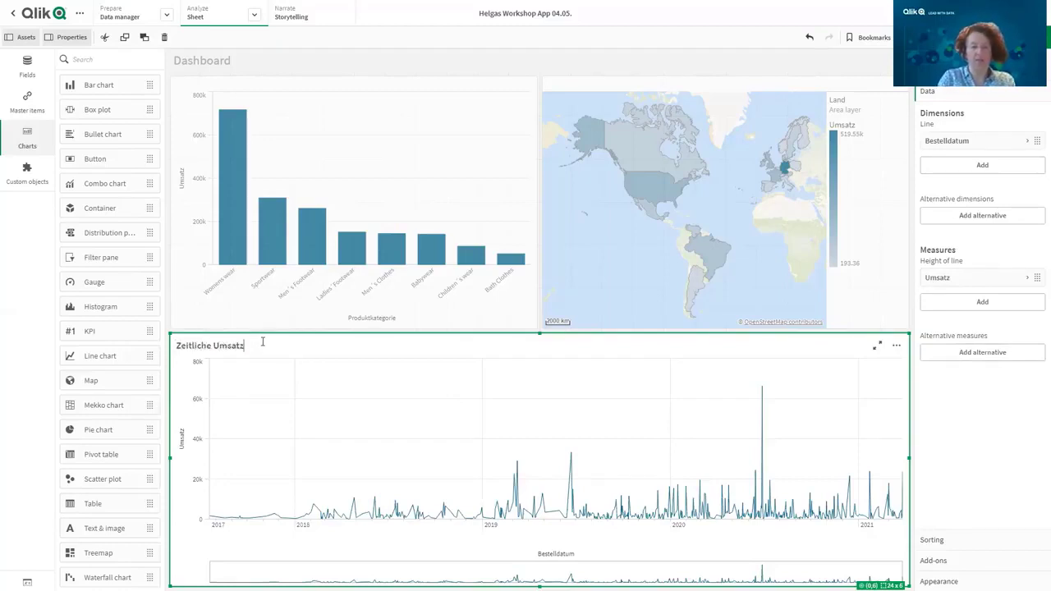
type("entwicklung")
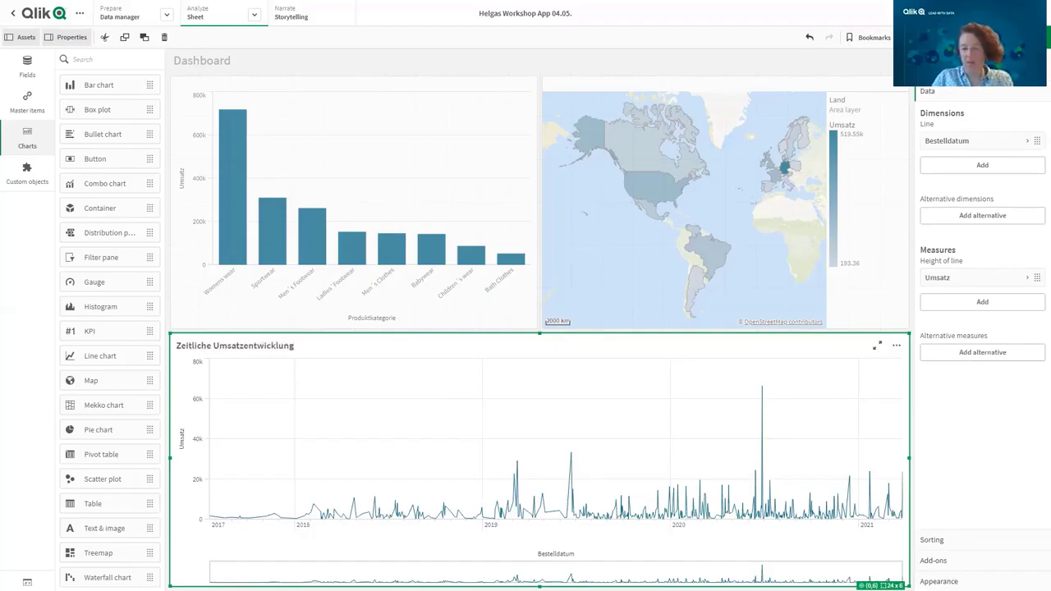
Step: Present the Zeitliche Umsatzentwicklung chart as an area chart with its data points shown
left_click(938, 582)
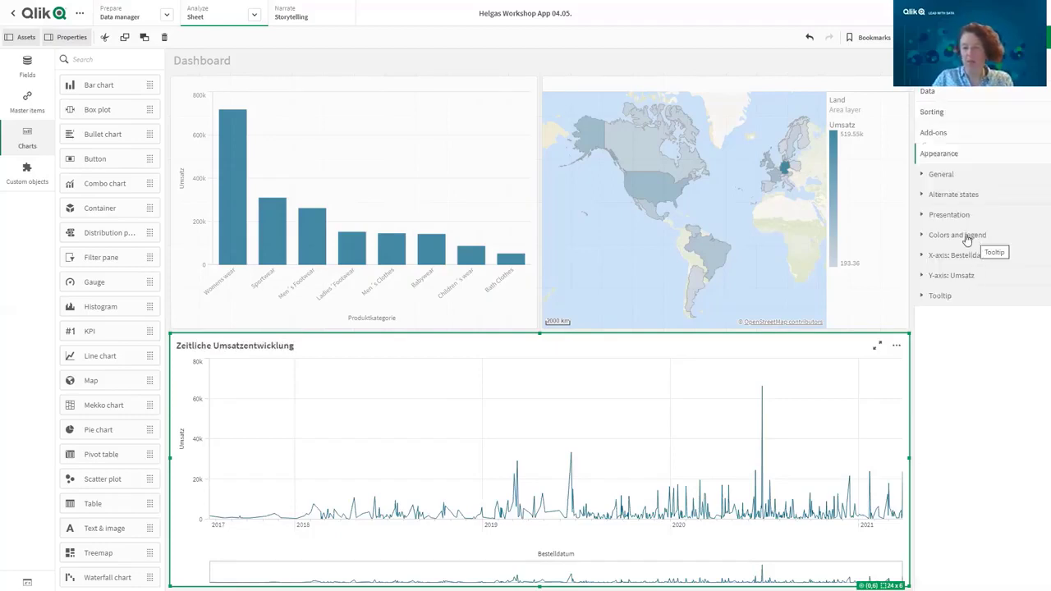
left_click(948, 215)
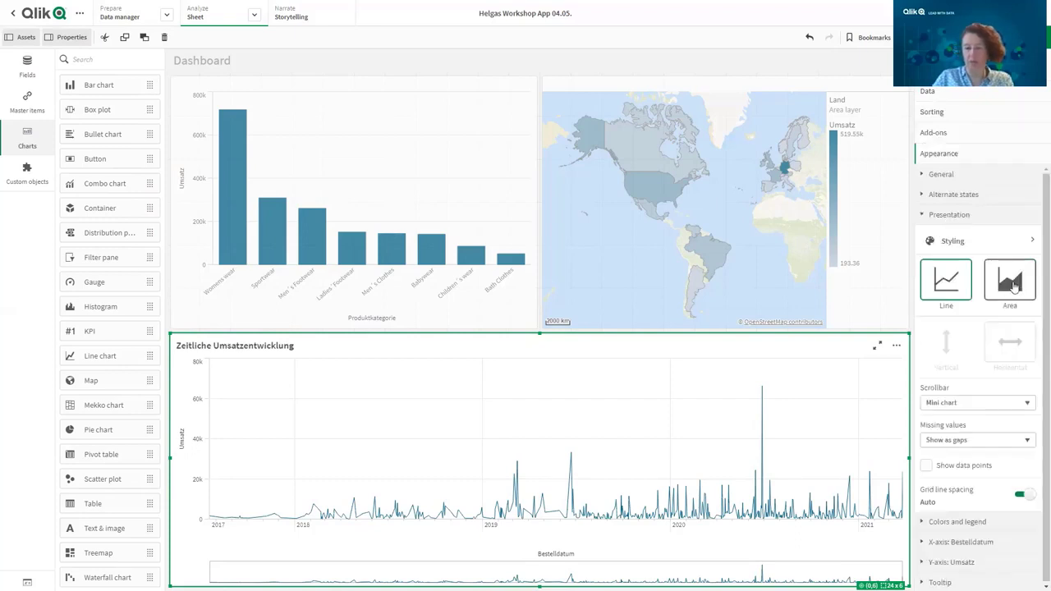
left_click(1013, 285)
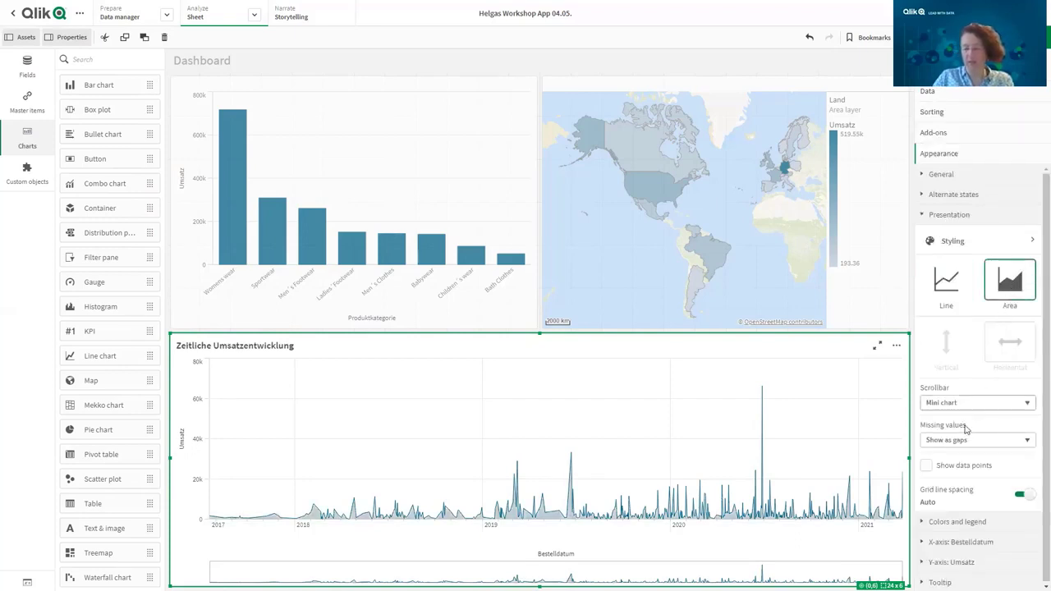
left_click(926, 467)
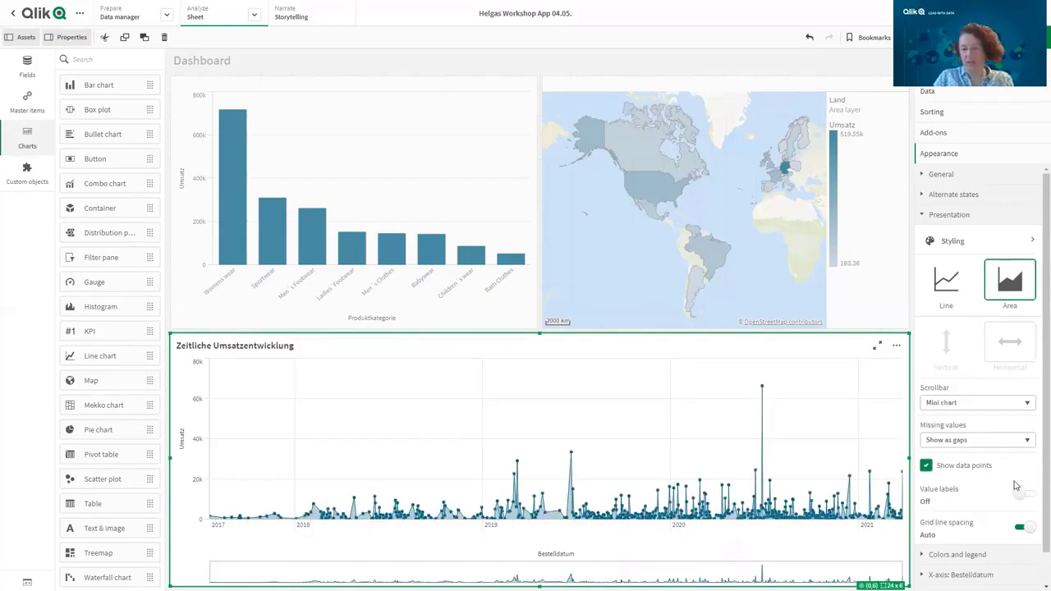
Step: Set the scrollbar of the Zeitliche Umsatzentwicklung chart to Bar and collapse its presentation settings
scroll(993, 443, "down", 2)
left_click(985, 370)
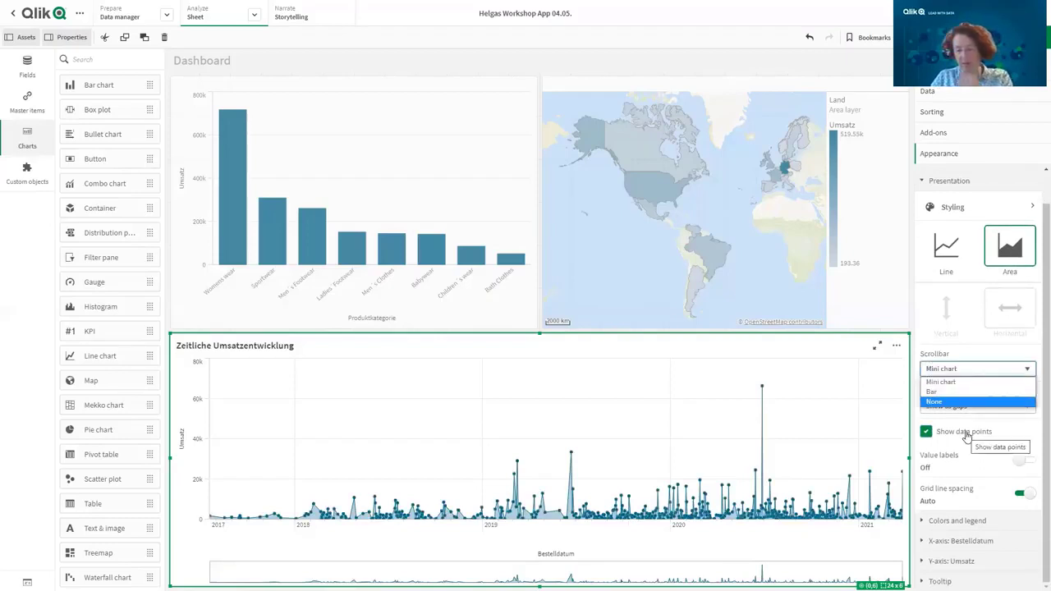
left_click(957, 393)
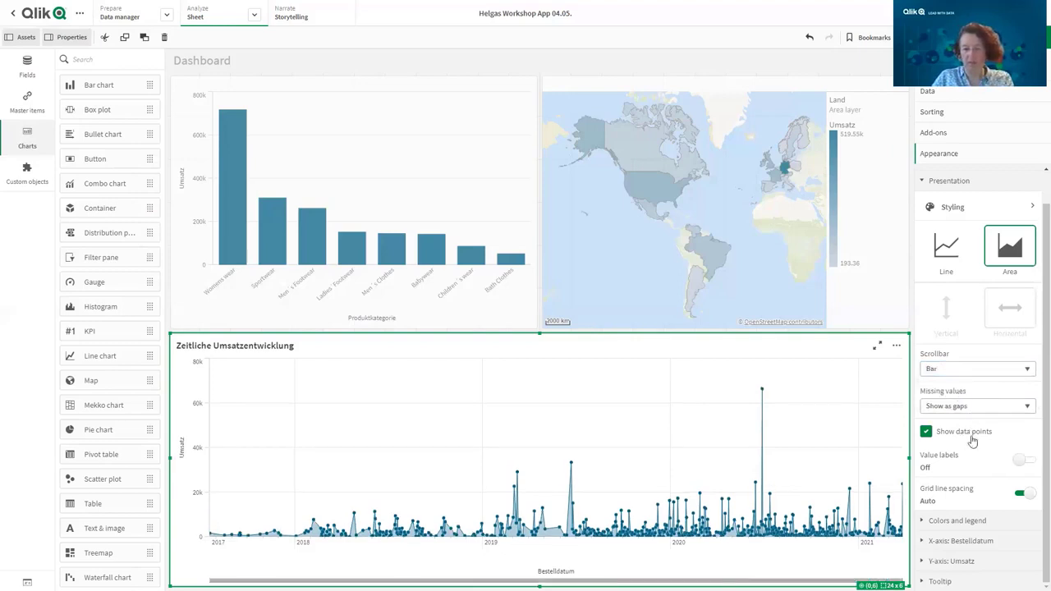
left_click(946, 183)
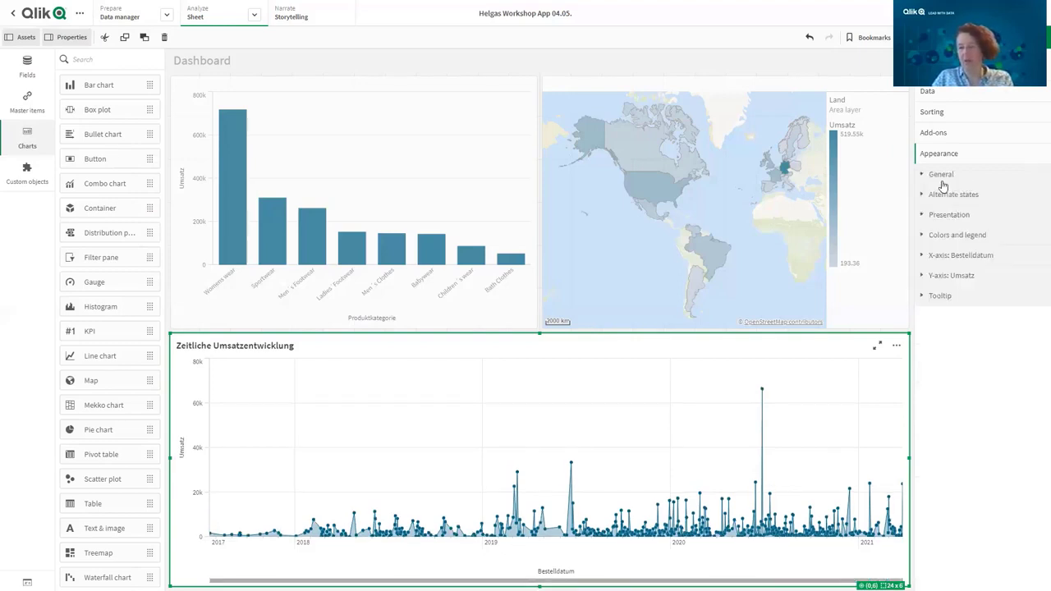
Step: Try custom coloring on the Zeitliche Umsatzentwicklung chart and look through its single color, by measure and by expression options
left_click(940, 240)
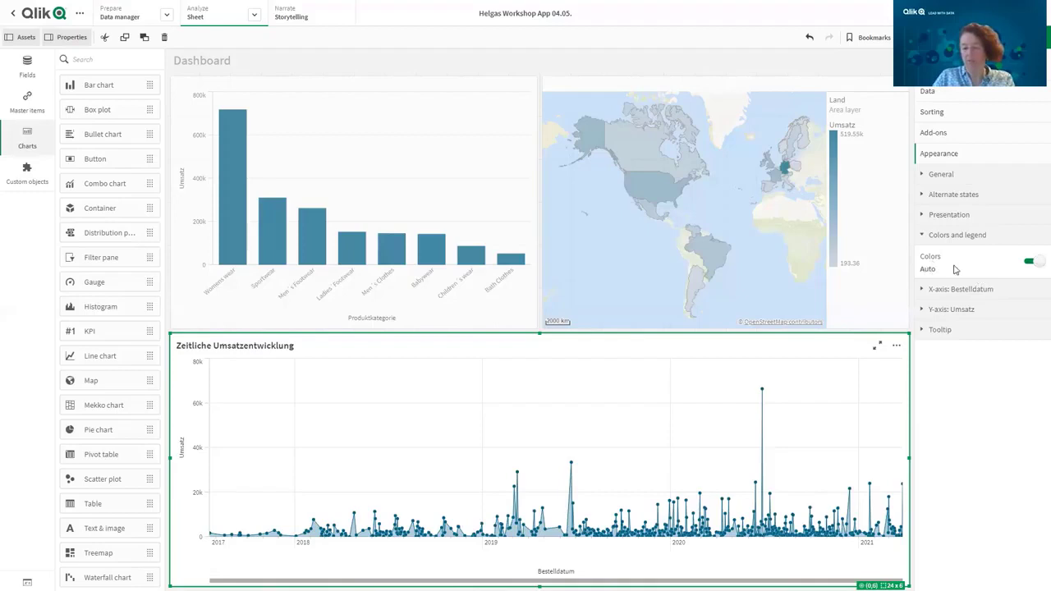
left_click(1029, 262)
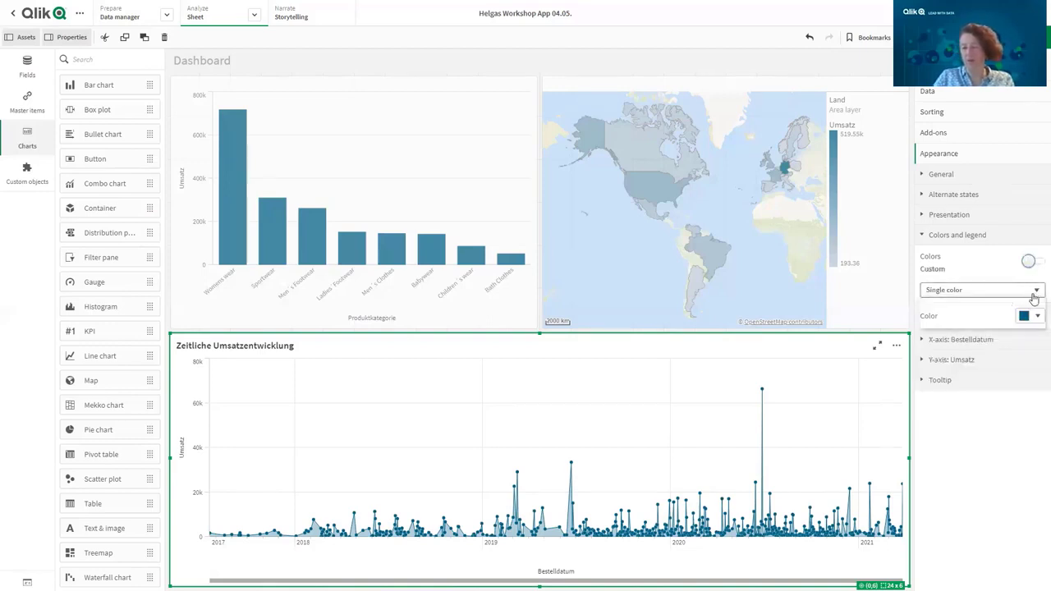
left_click(1035, 296)
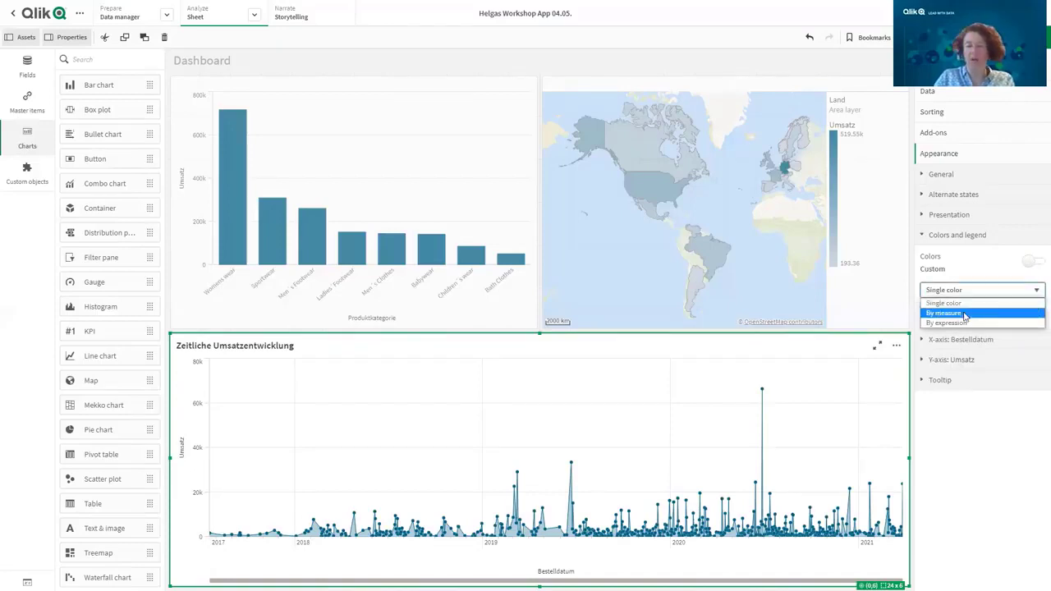
left_click(925, 246)
left_click(1035, 261)
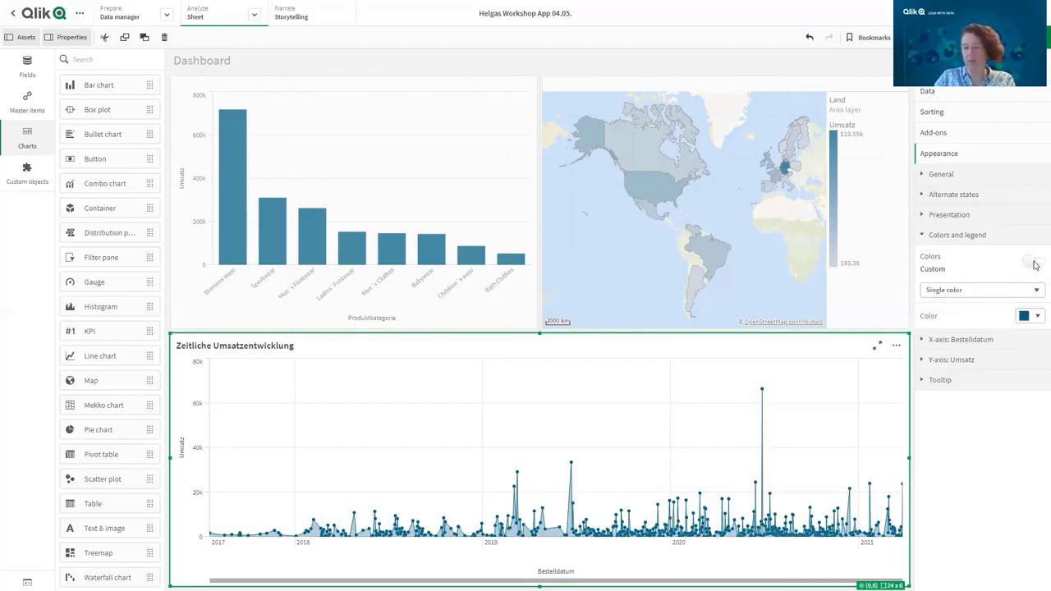
left_click(930, 238)
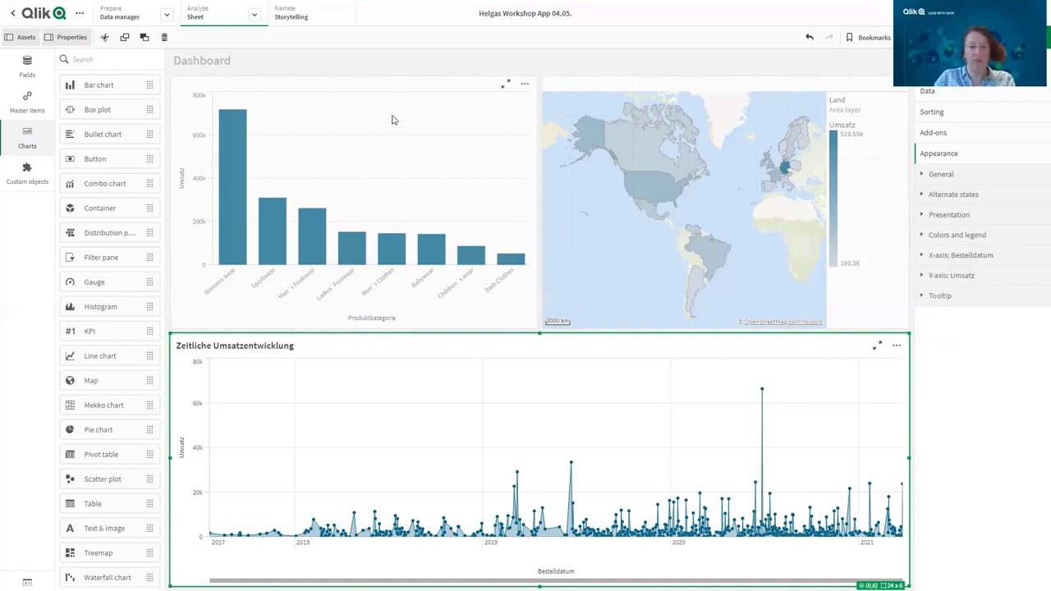
Step: Shrink the Zeitliche Umsatzentwicklung chart by lowering its upper edge, leaving two free grid rows beneath the bar chart and map
left_click(324, 94)
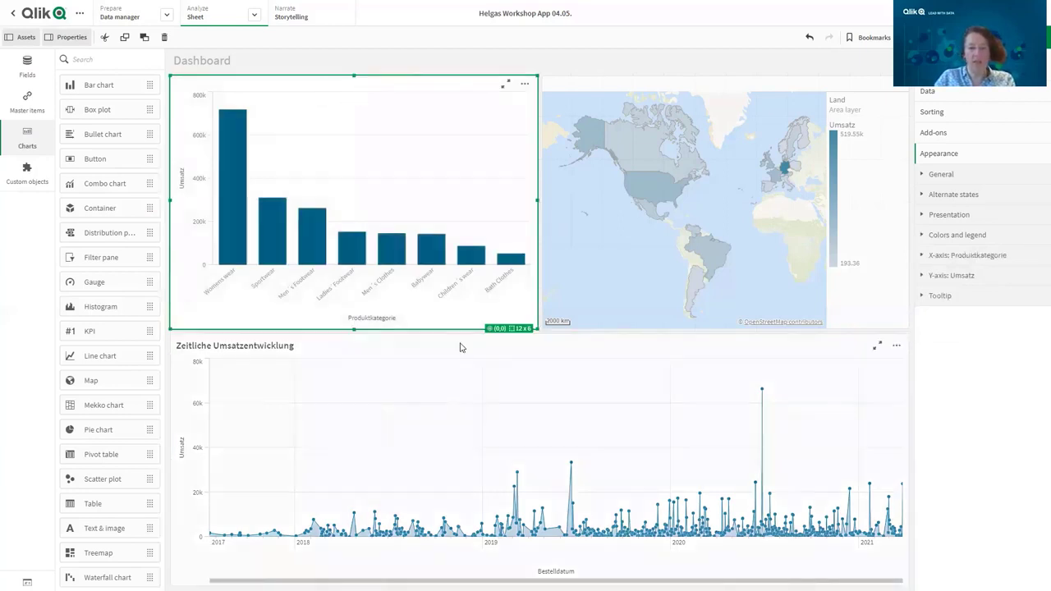
left_click(541, 353)
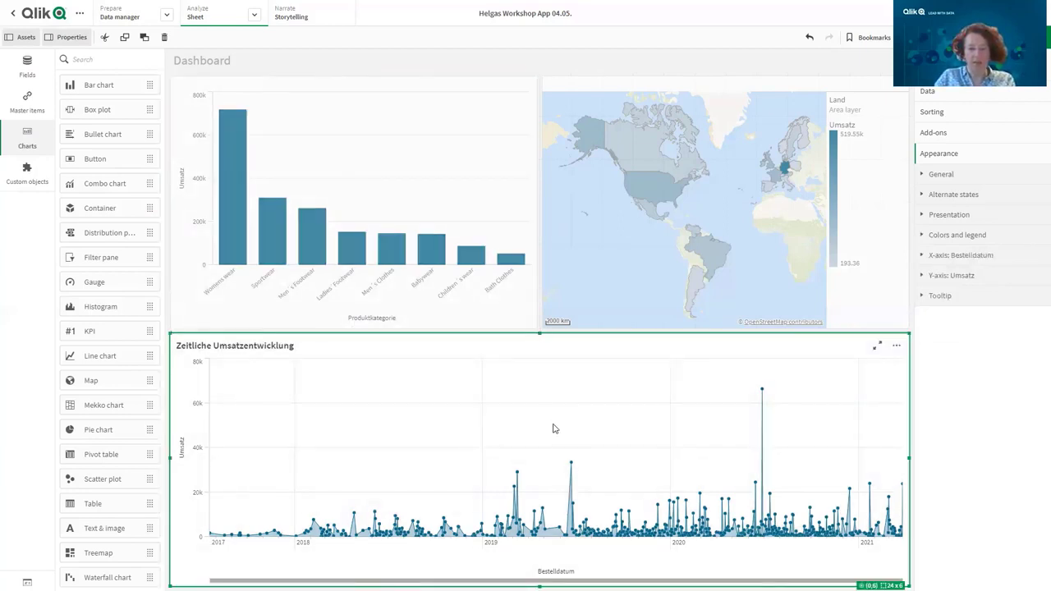
left_click_drag(552, 428, 371, 328)
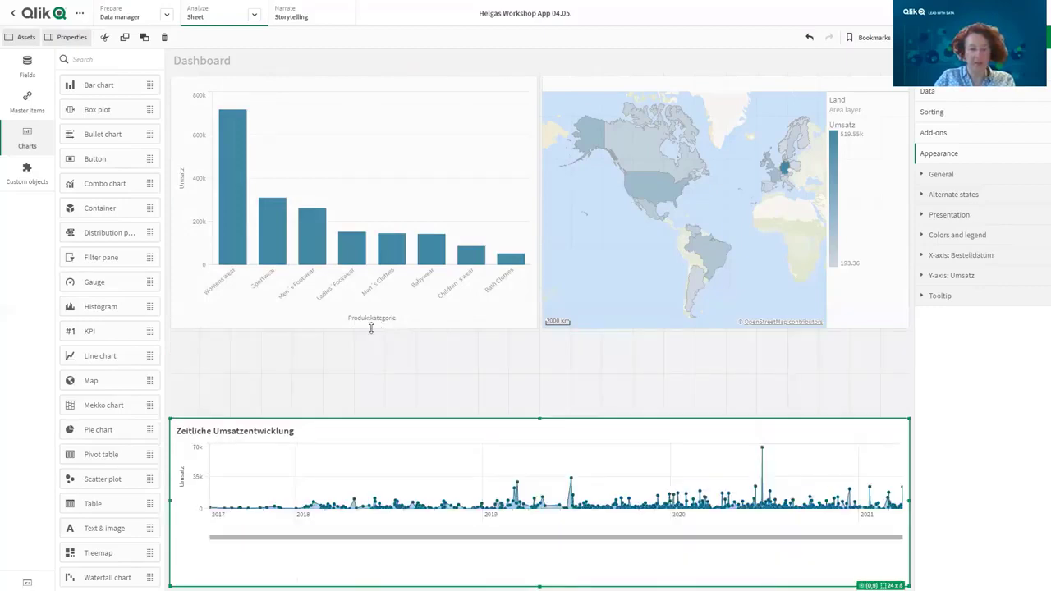
Step: Shift the bar chart and the map down onto the line chart, each 12 by 5 cells, freeing three rows above them
left_click(366, 330)
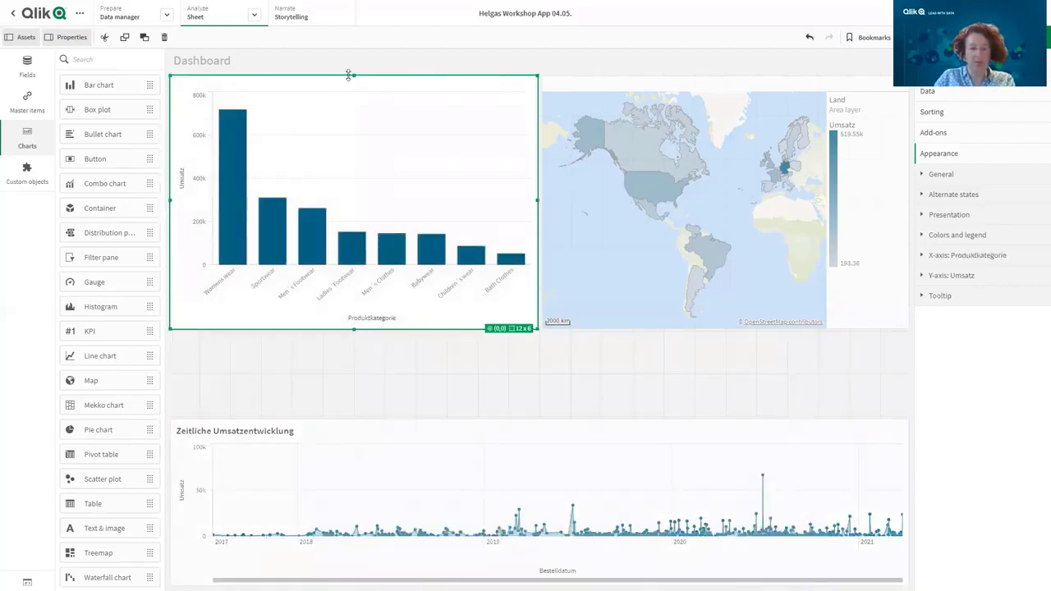
left_click_drag(349, 75, 357, 161)
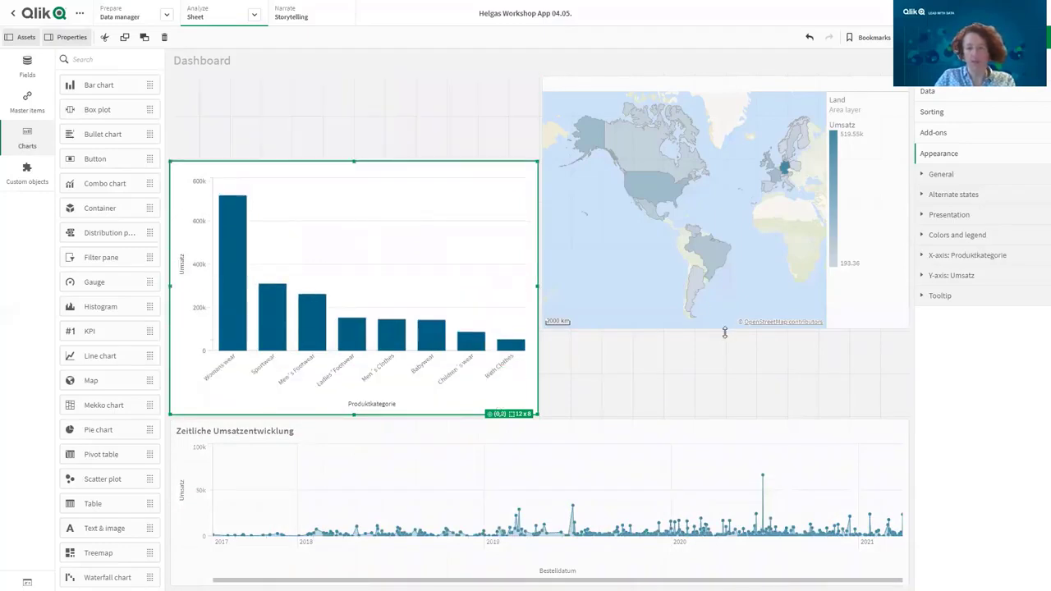
left_click_drag(720, 408, 720, 371)
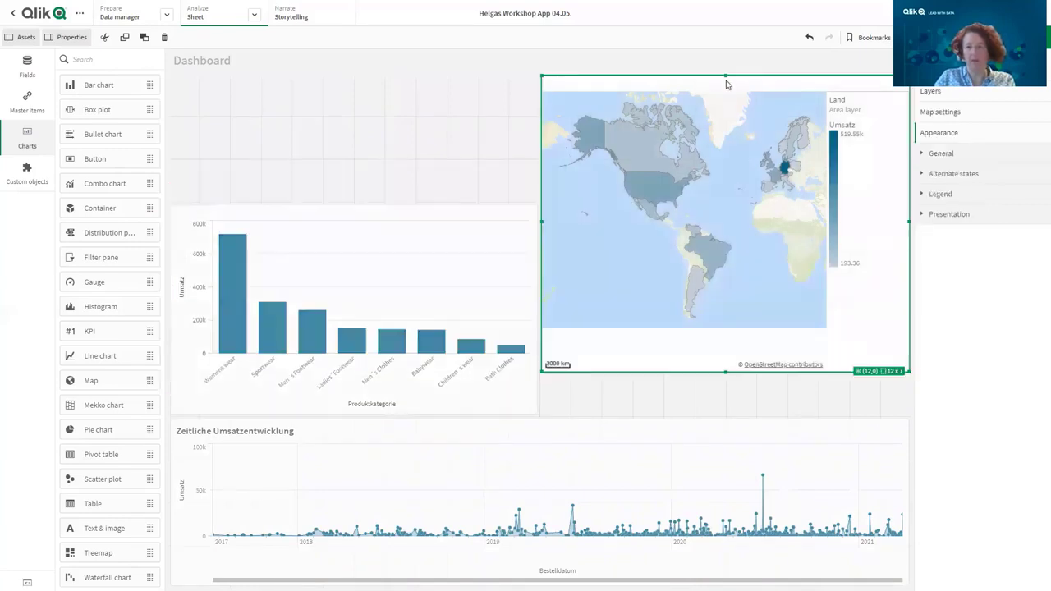
left_click_drag(726, 84, 730, 176)
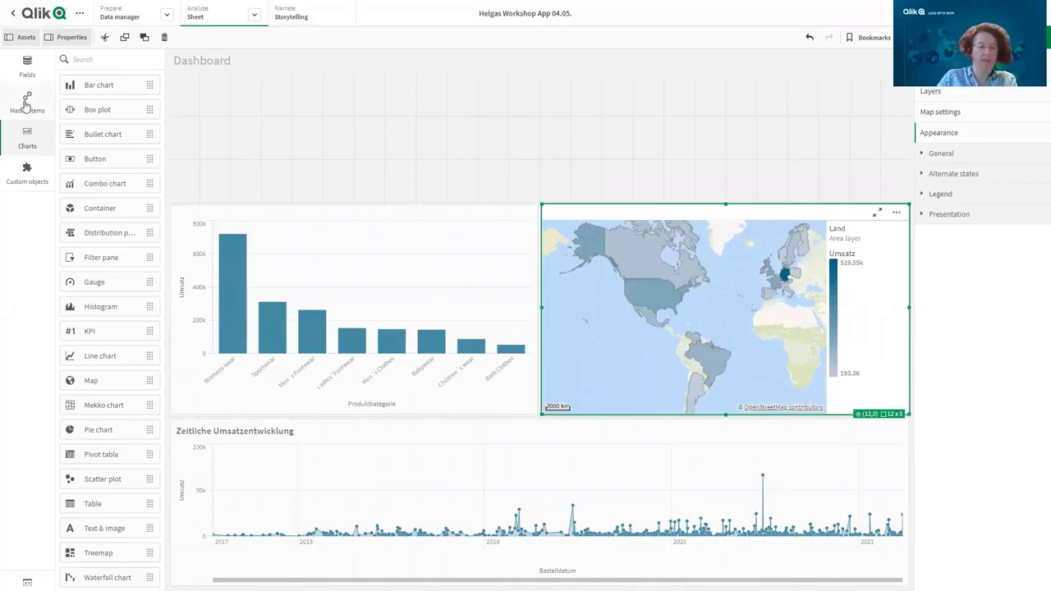
Step: Add a KPI of 6 by 2 cells showing the master measure Umsatz above the left half of the bar chart
left_click_drag(69, 331, 312, 105)
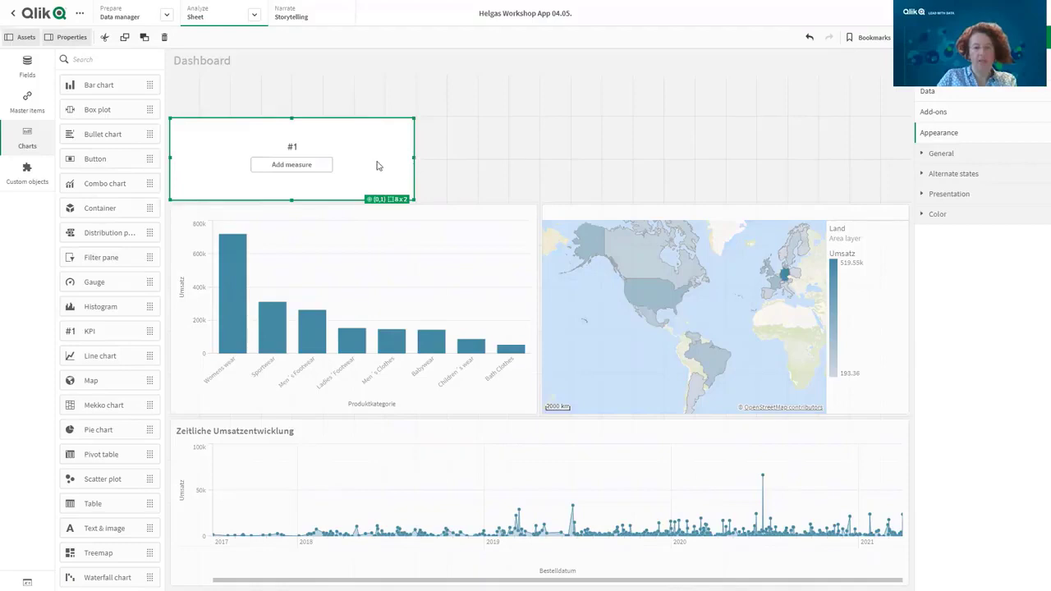
left_click(270, 168)
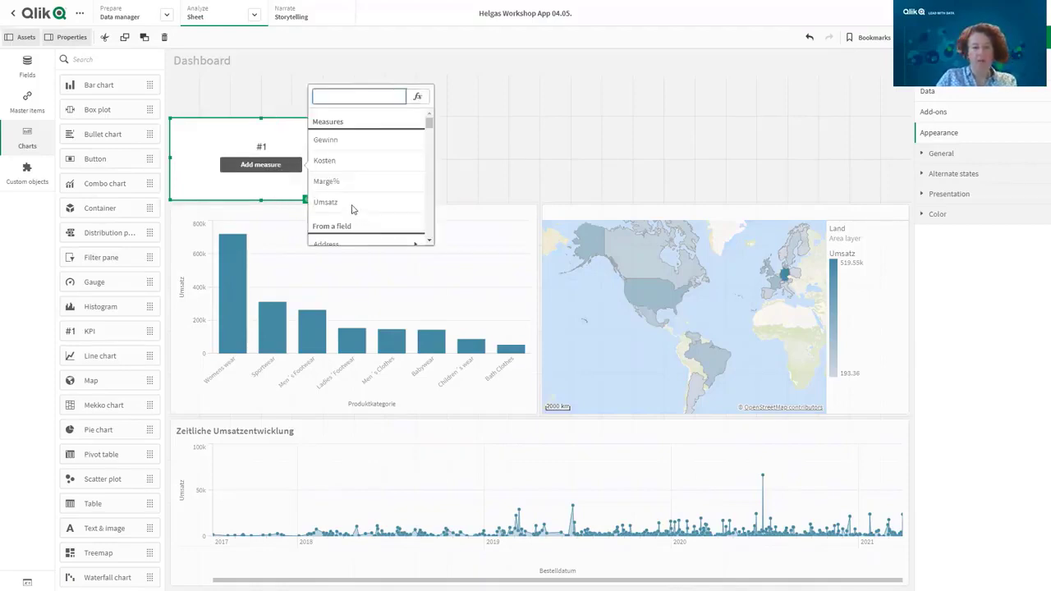
left_click_drag(352, 205, 344, 196)
left_click(343, 200)
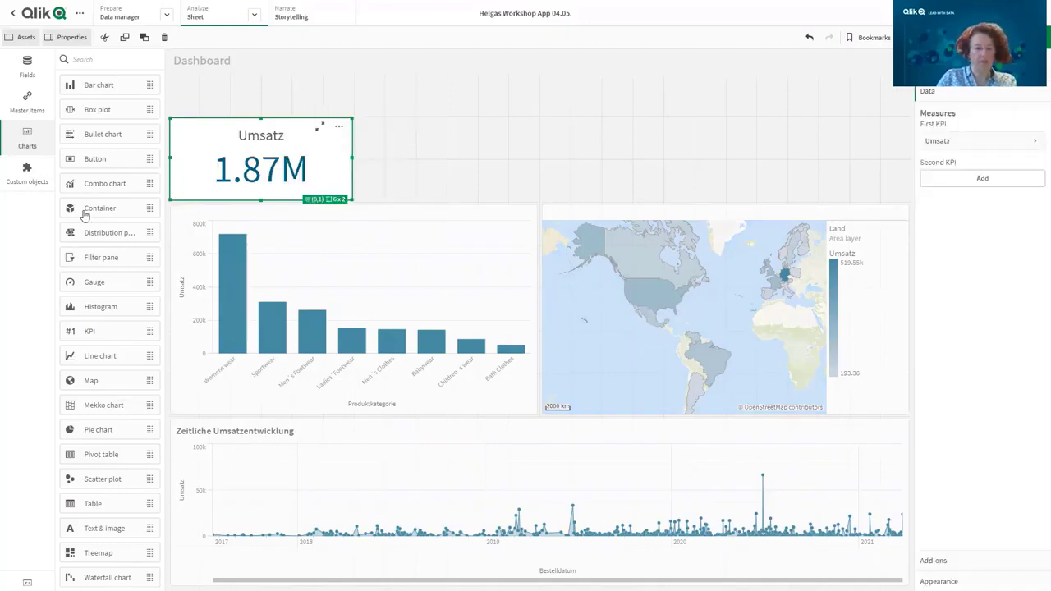
Step: Add a second KPI of 6 by 2 cells beside the Umsatz KPI, showing the master measure Kosten
left_click(446, 78)
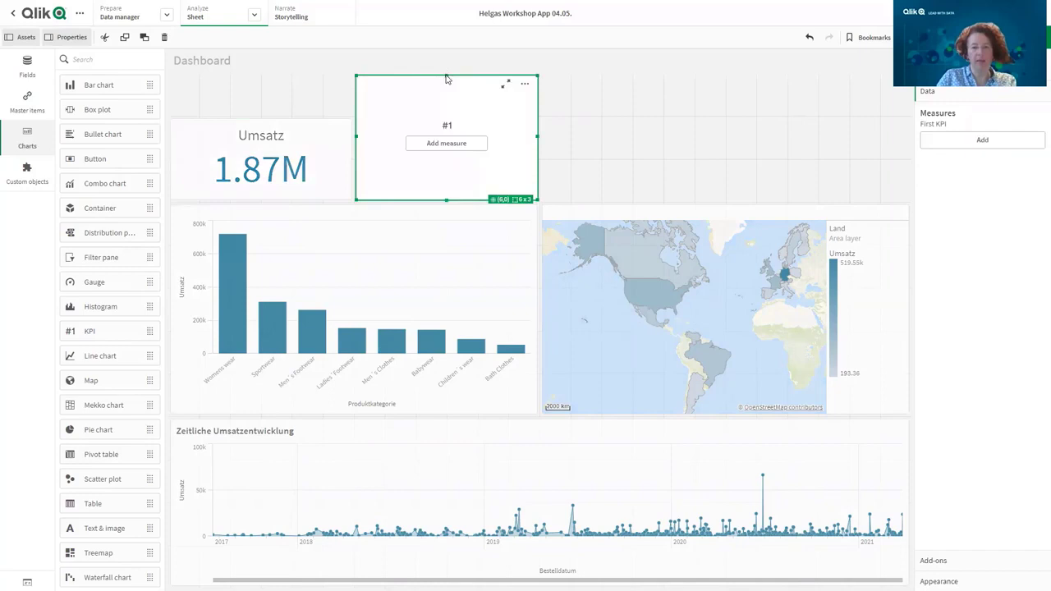
left_click(444, 168)
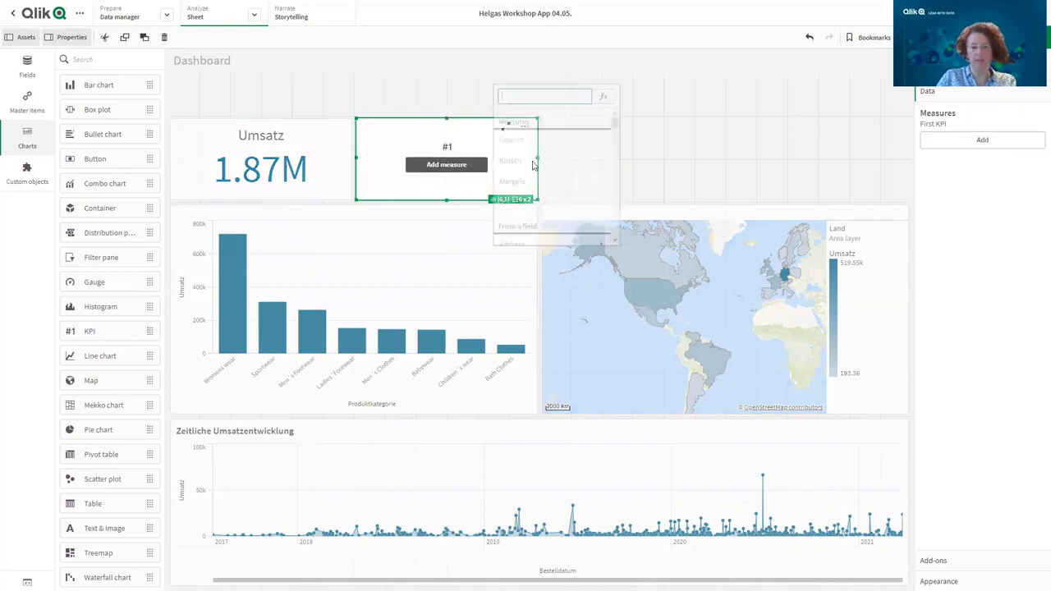
left_click(532, 162)
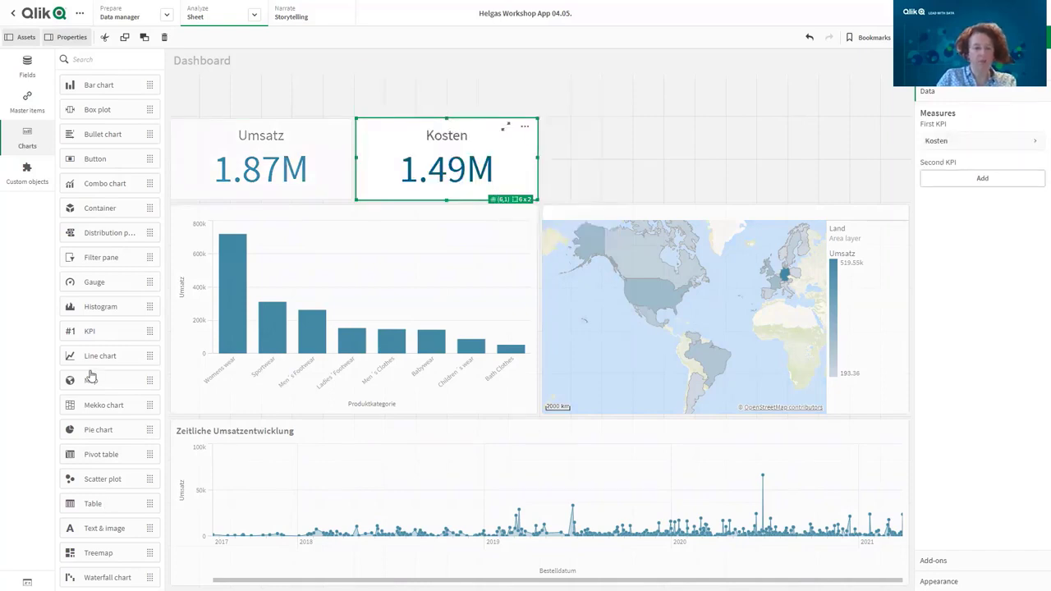
Step: Add two further KPIs of 6 by 2 cells above the map, showing the master measures Gewinn and Marge%
left_click(604, 170)
left_click_drag(726, 77, 729, 124)
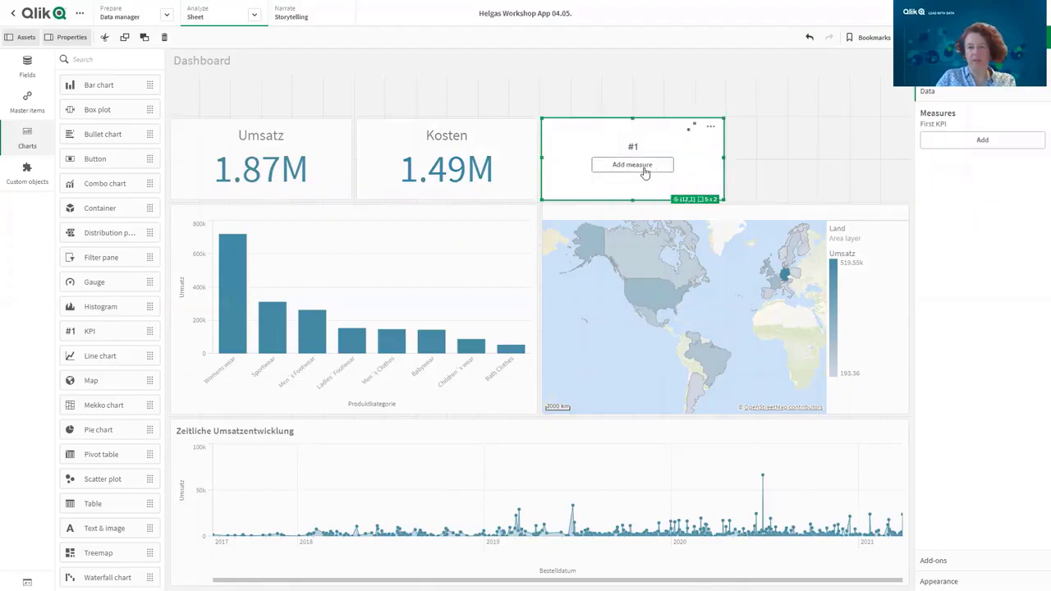
left_click(646, 171)
left_click(709, 145)
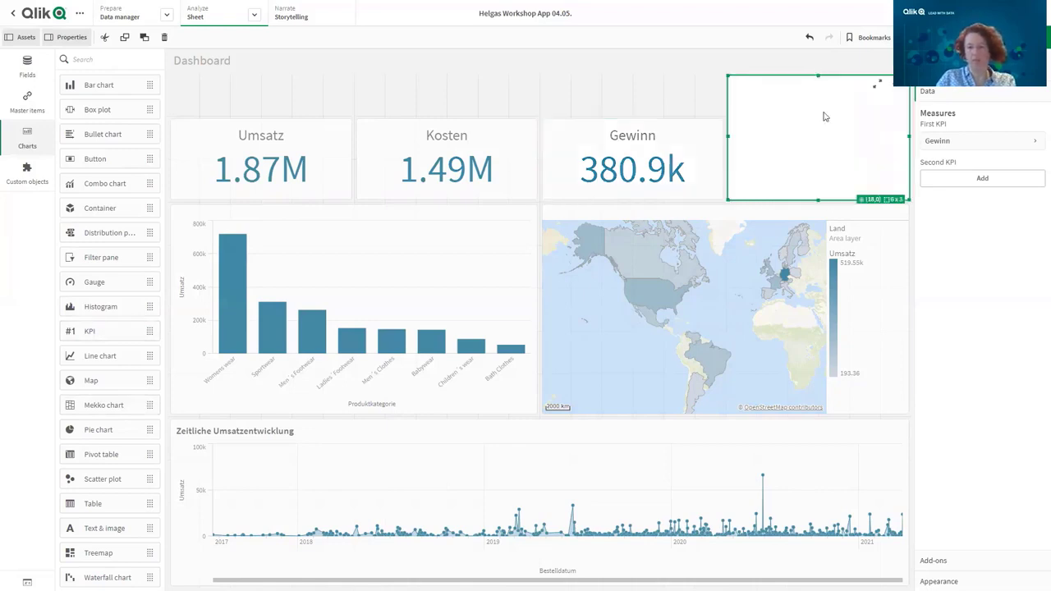
left_click(823, 164)
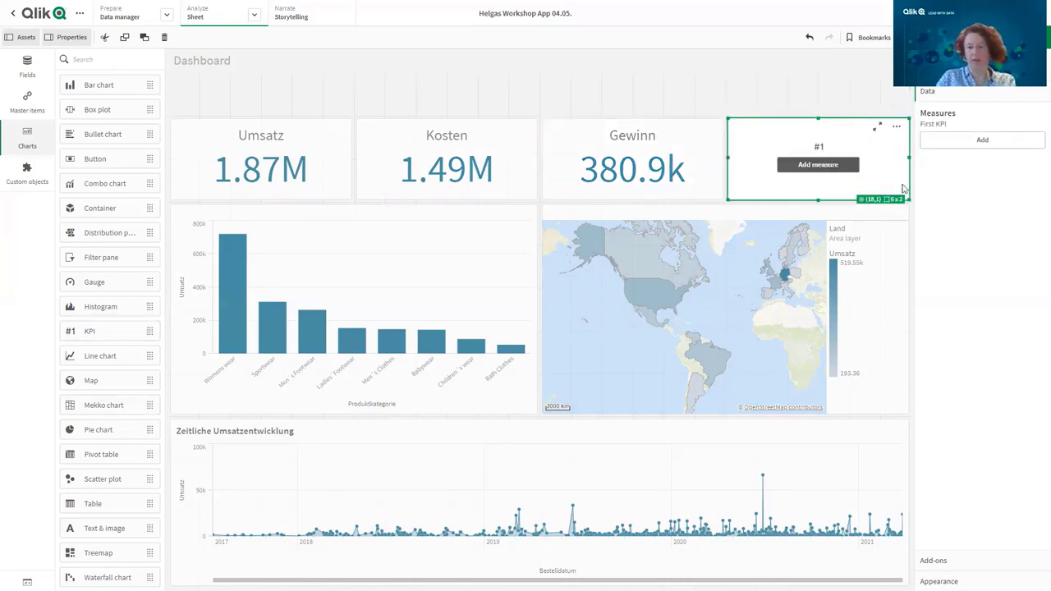
left_click(881, 182)
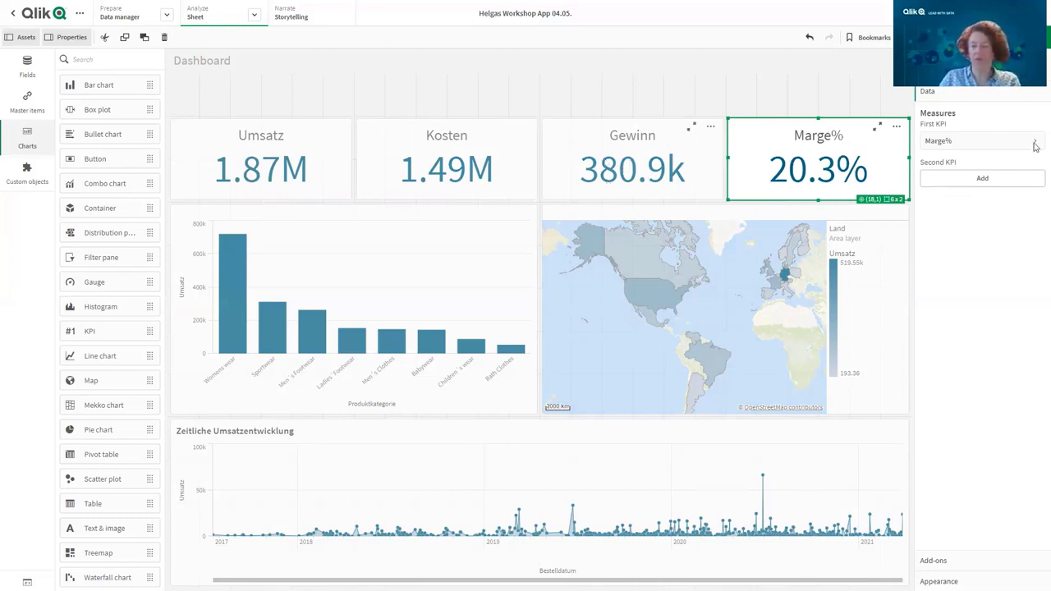
Step: Turn off master measure formatting for the Gewinn KPI and keep its number formatting on Auto
left_click(609, 168)
left_click(981, 144)
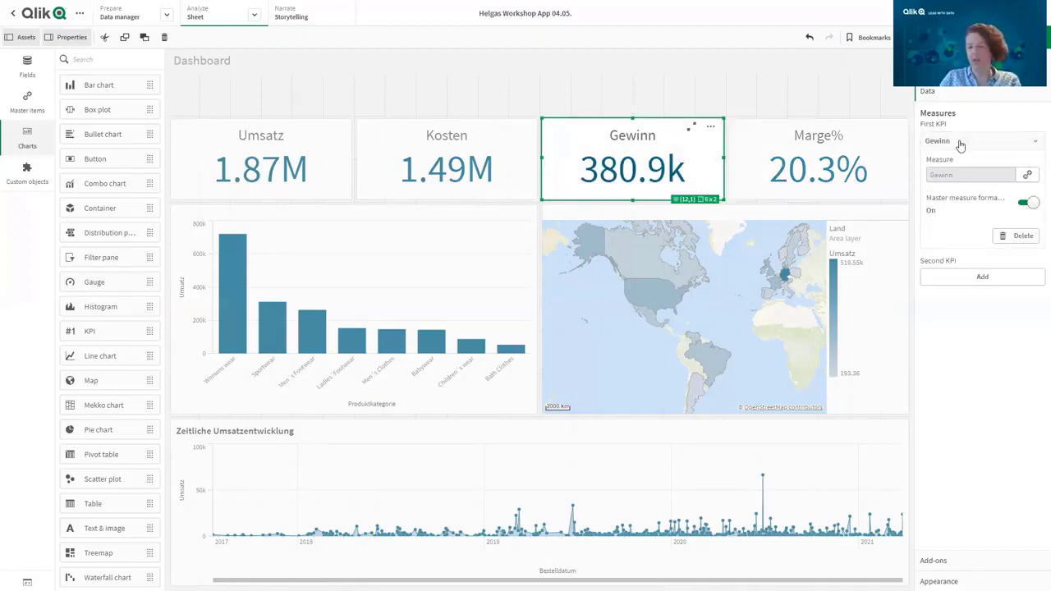
left_click(1023, 205)
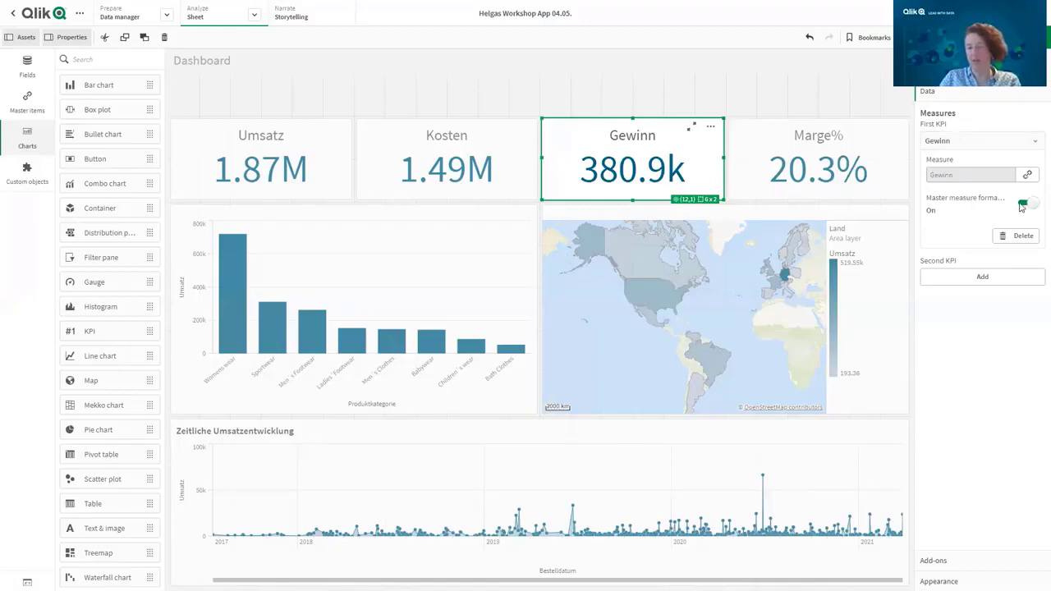
left_click(1021, 207)
left_click(985, 247)
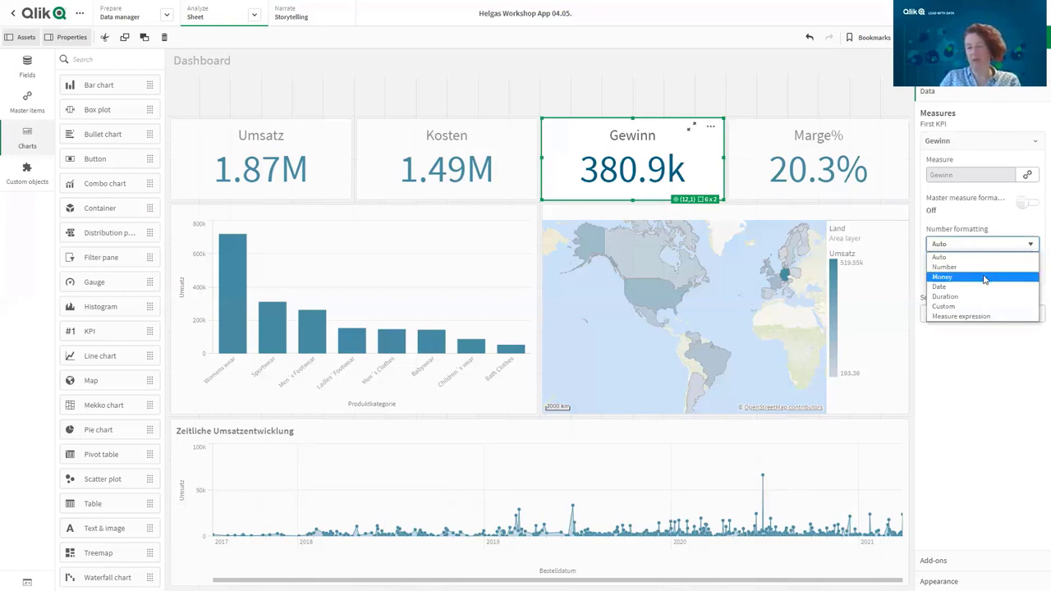
left_click(937, 255)
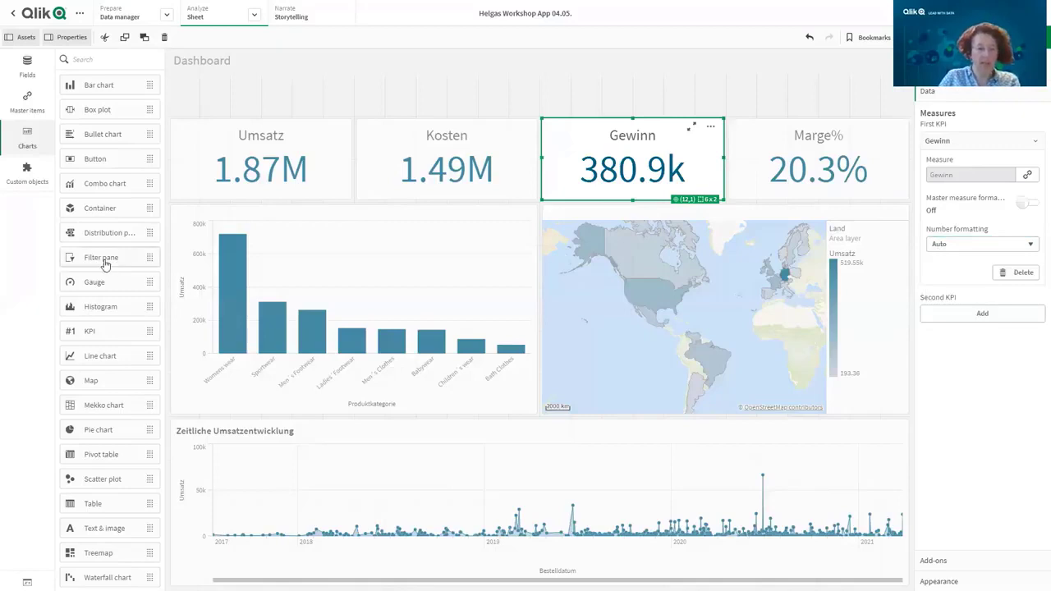
Step: Add a filter pane across the full width of the free row above the KPIs, with Jahr as its first dimension
left_click_drag(104, 261, 243, 119)
left_click_drag(532, 93, 903, 99)
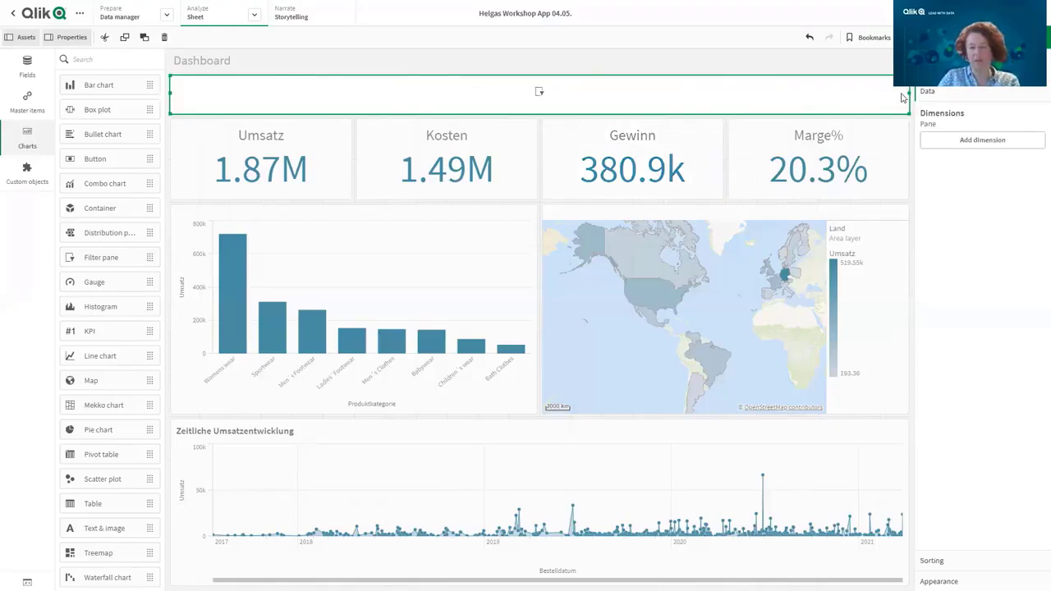
left_click(972, 144)
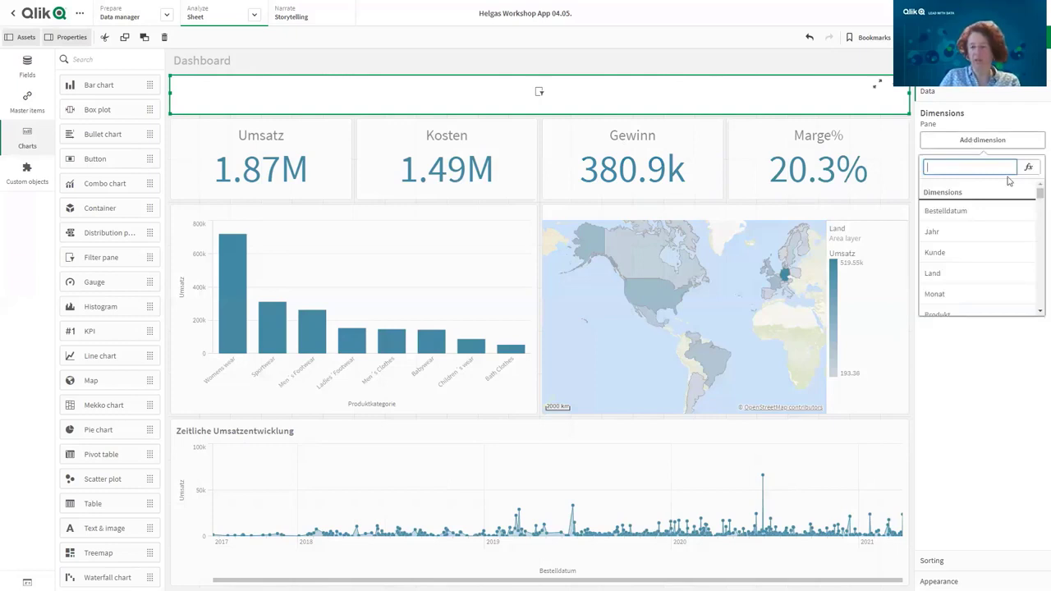
left_click(950, 233)
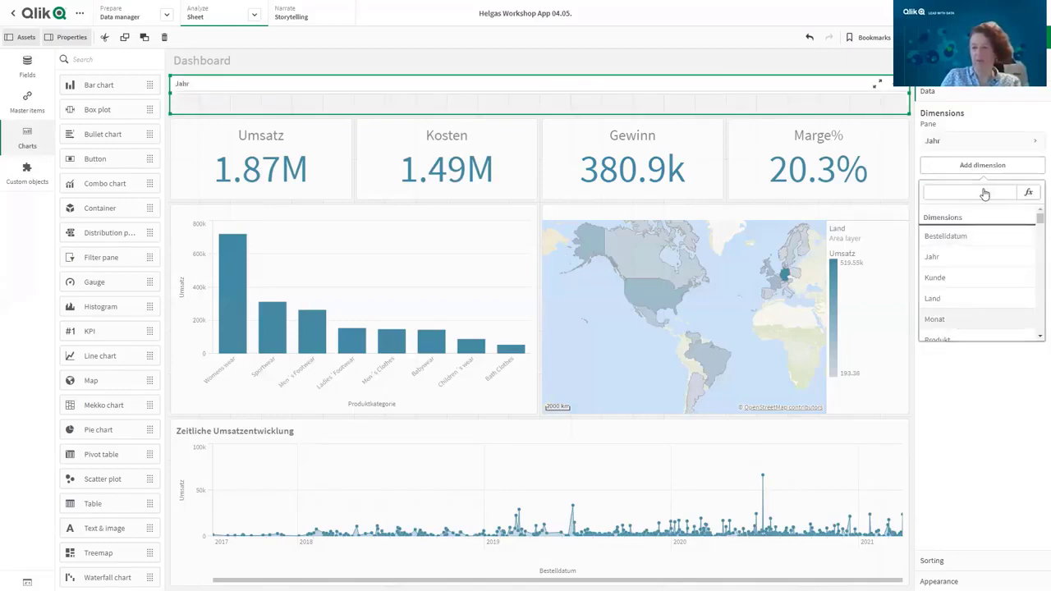
Step: Add the master dimensions Monat, Produkt, Kunde and Land to the filter pane
left_click(983, 190)
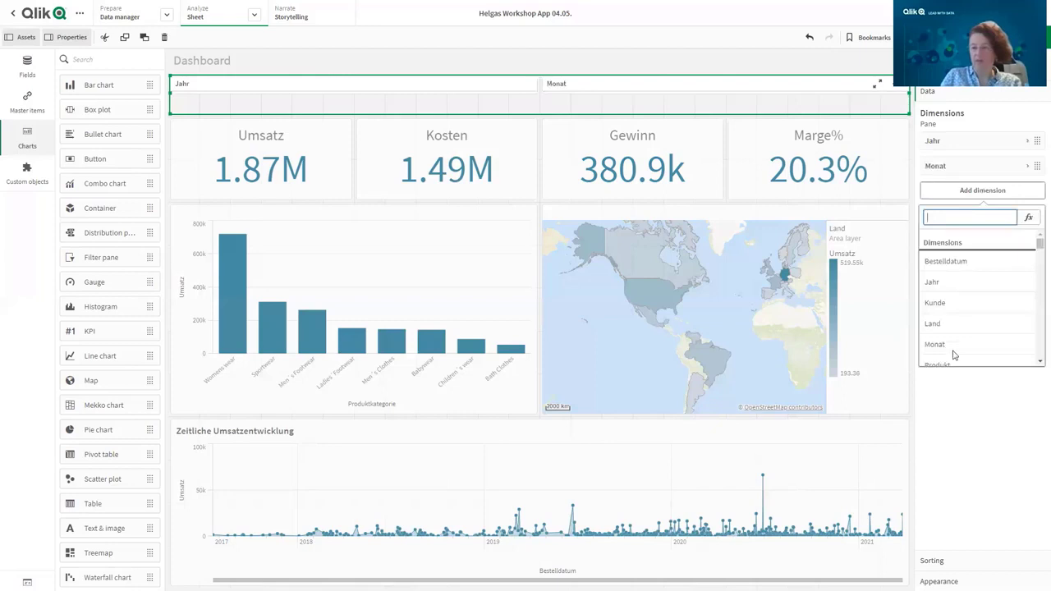
left_click(952, 366)
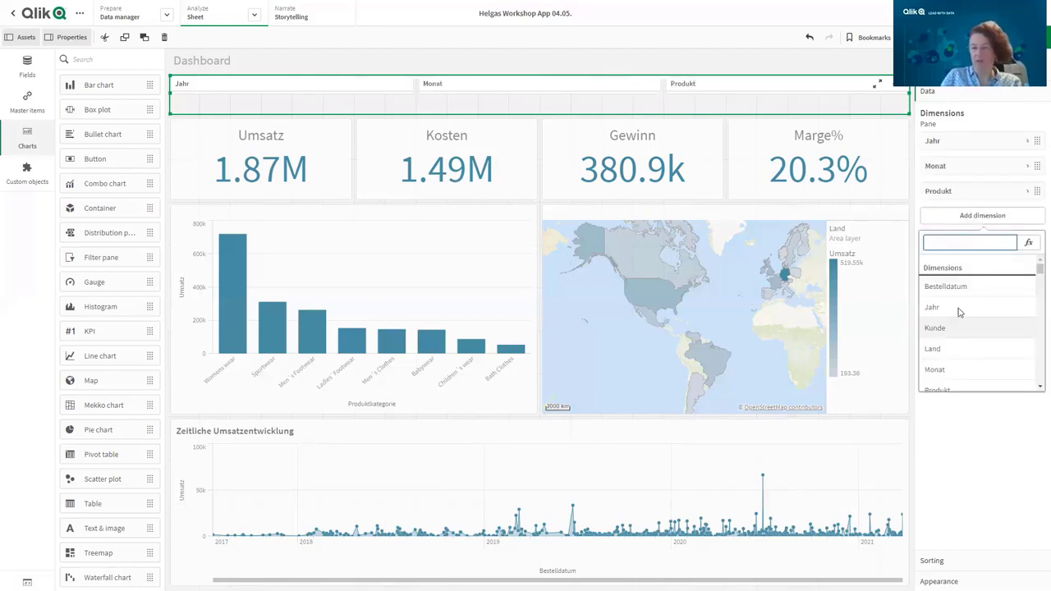
left_click(958, 311)
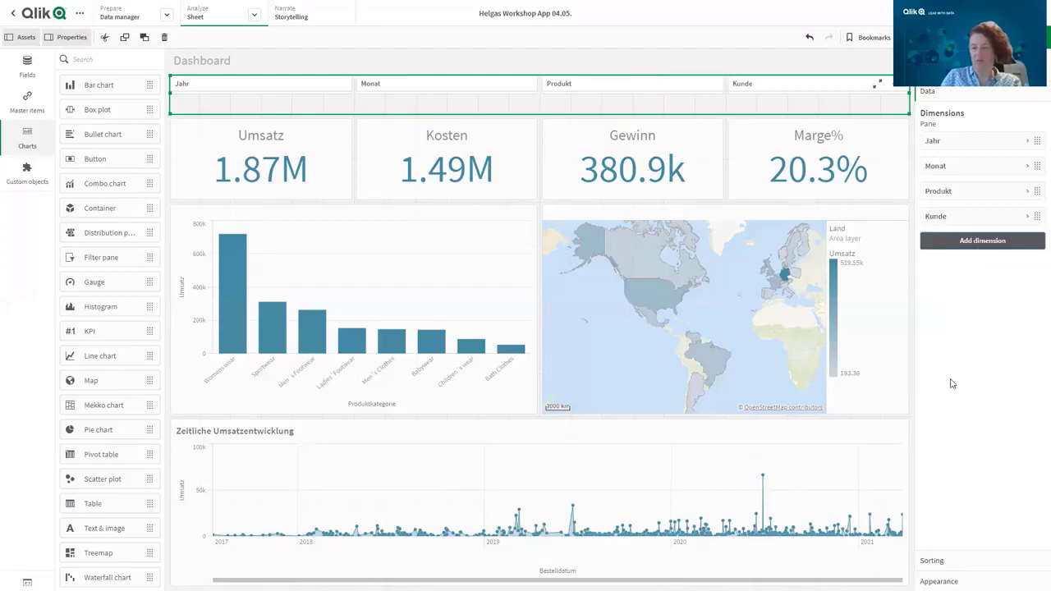
left_click(973, 242)
key("Return")
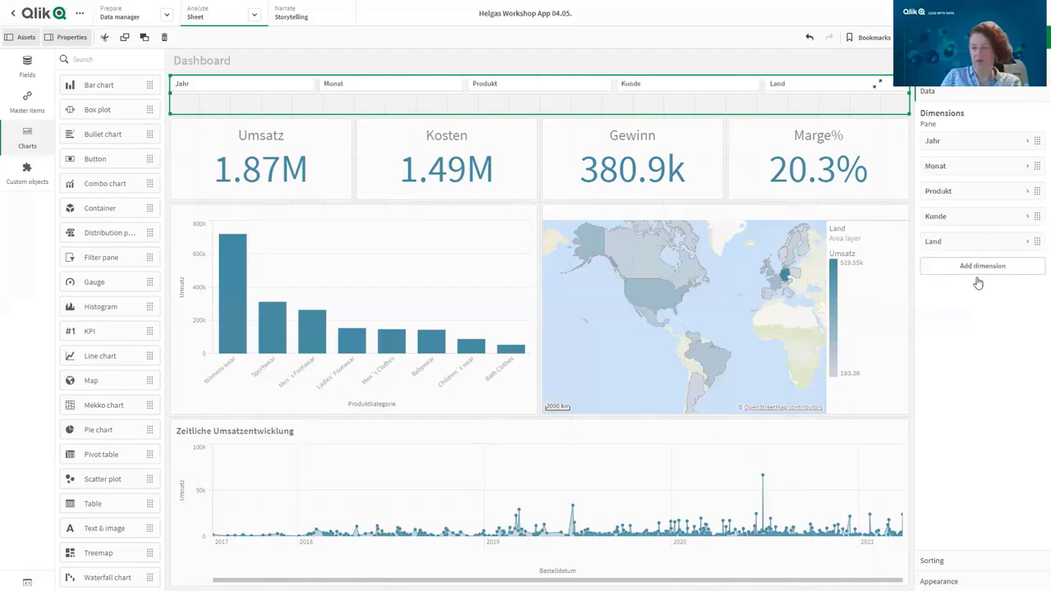
Step: Add the master dimension Stadt to the filter pane and finish editing the sheet
left_click(977, 268)
scroll(963, 383, "down", 3)
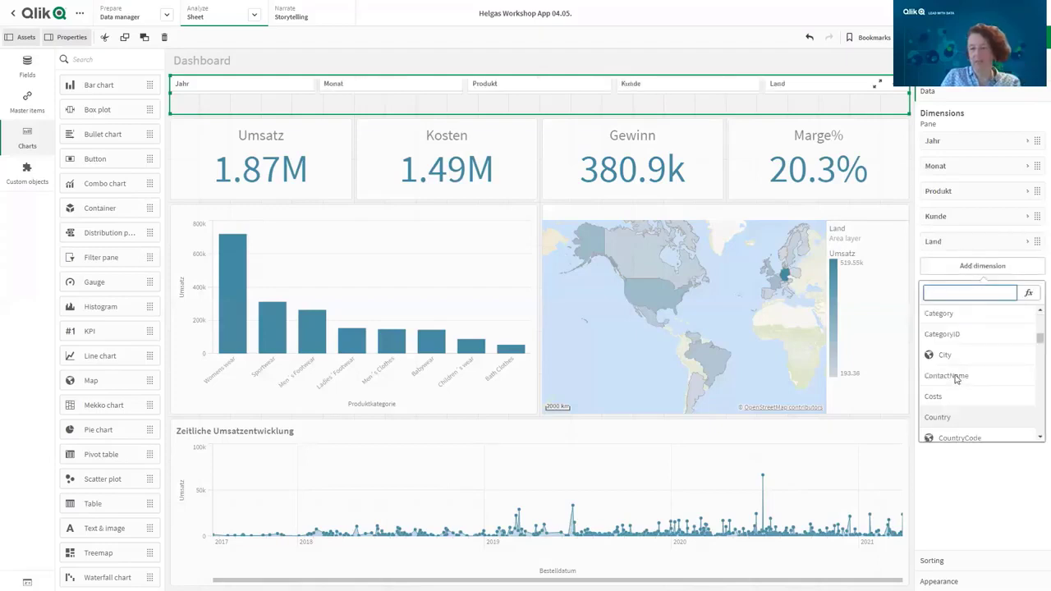
scroll(960, 374, "down", 5)
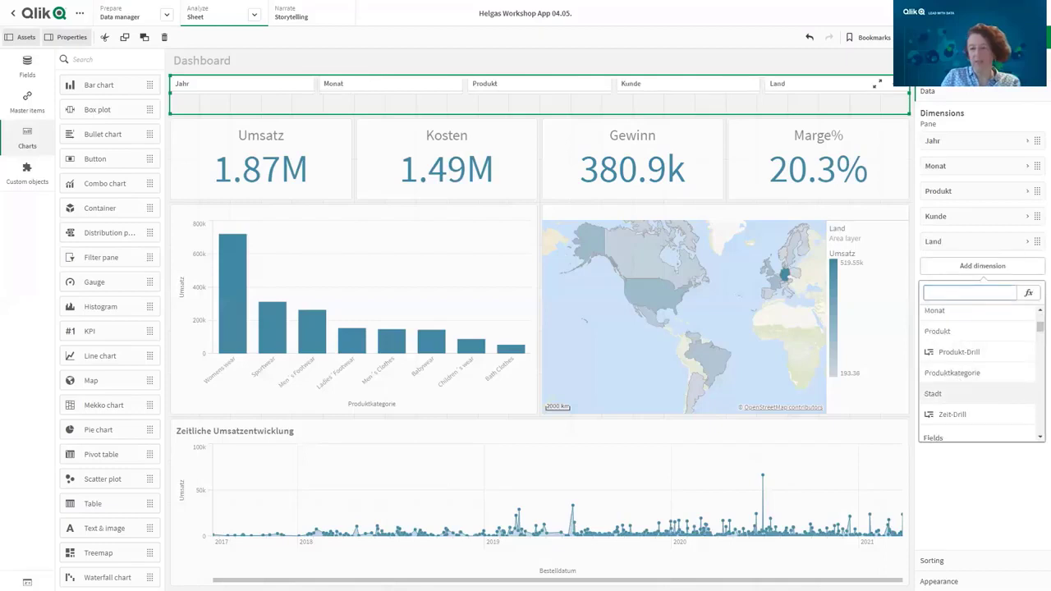
left_click(936, 393)
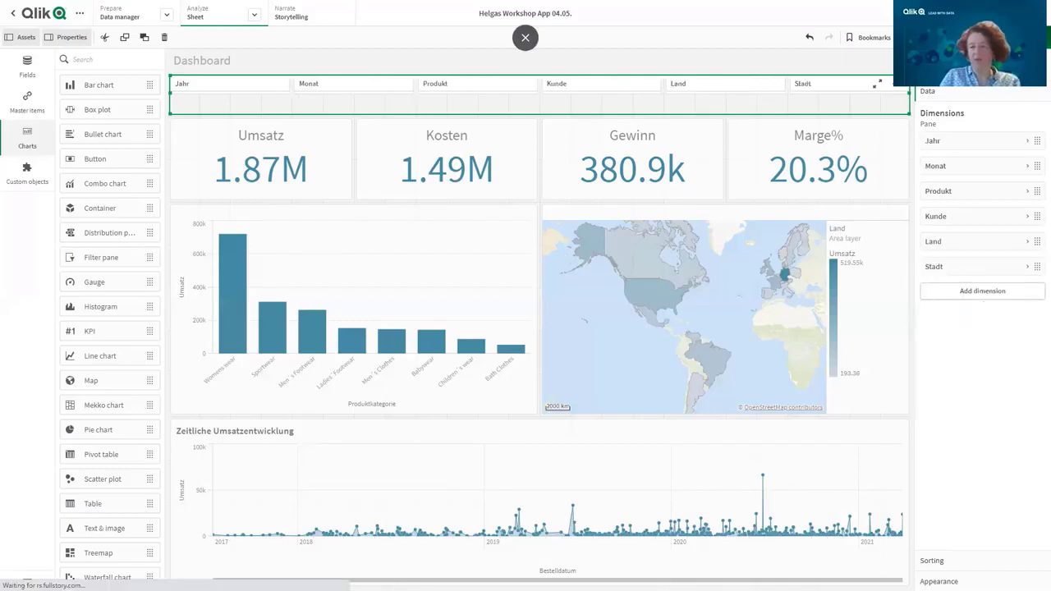
left_click(1005, 37)
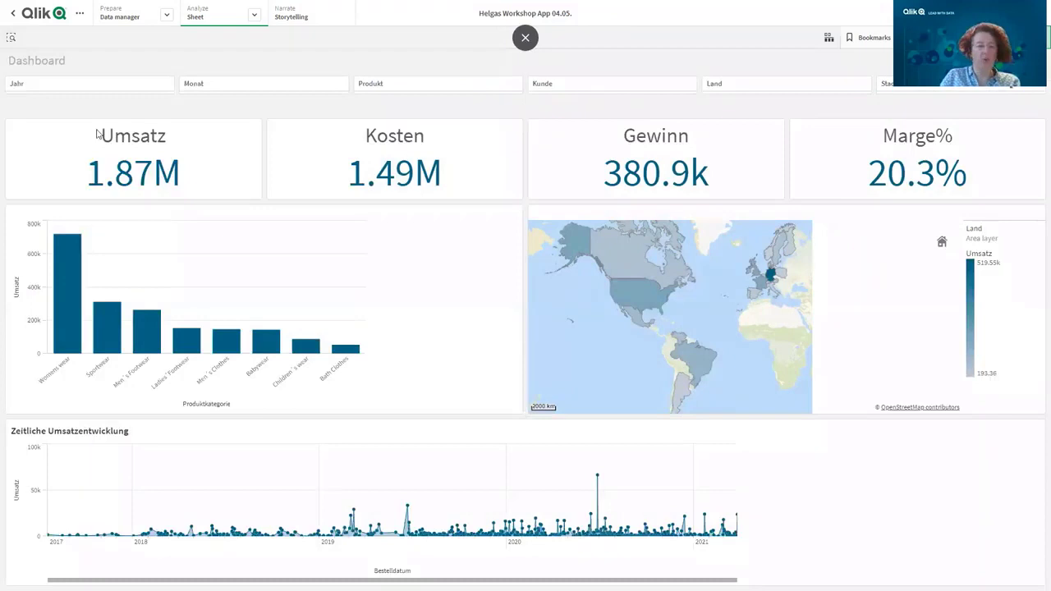
Step: Filter the dashboard to Jahr 2021 and the Kunde values Art et Fashion, Belgium Black Jeans and Big Foot Shoes
left_click(100, 87)
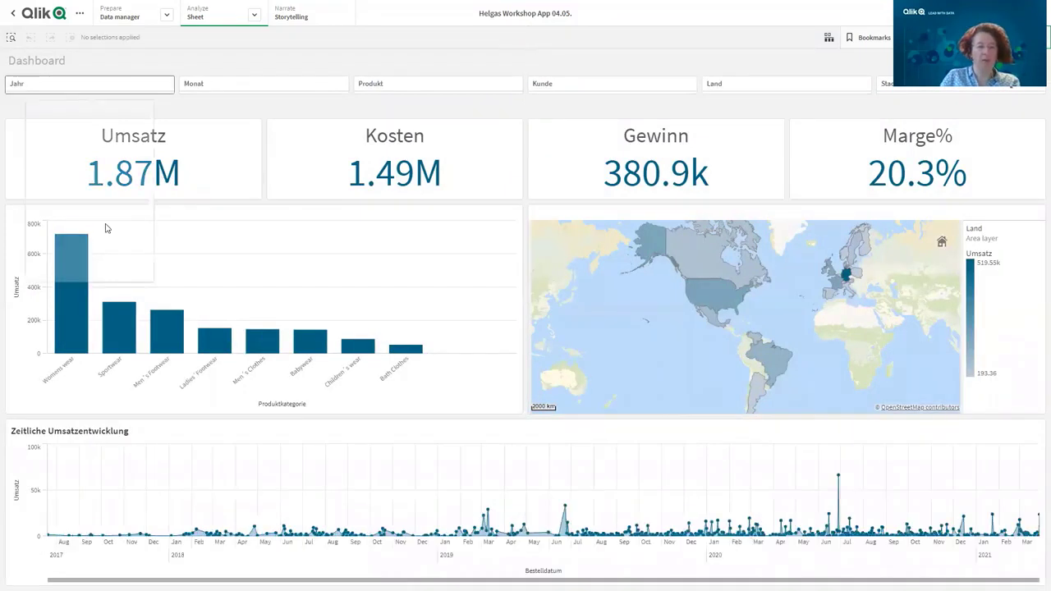
left_click(105, 223)
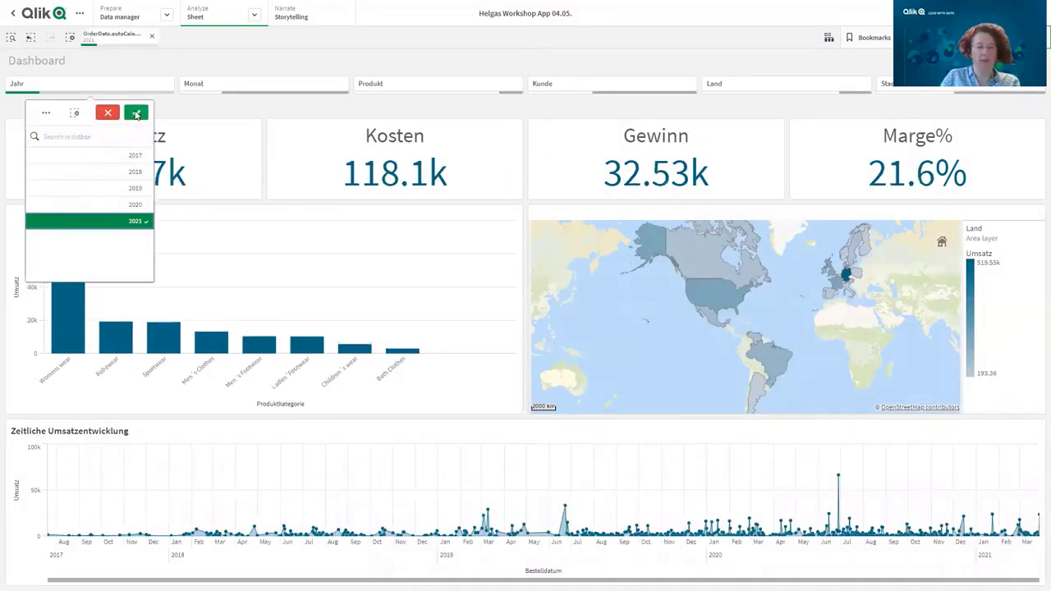
left_click(136, 114)
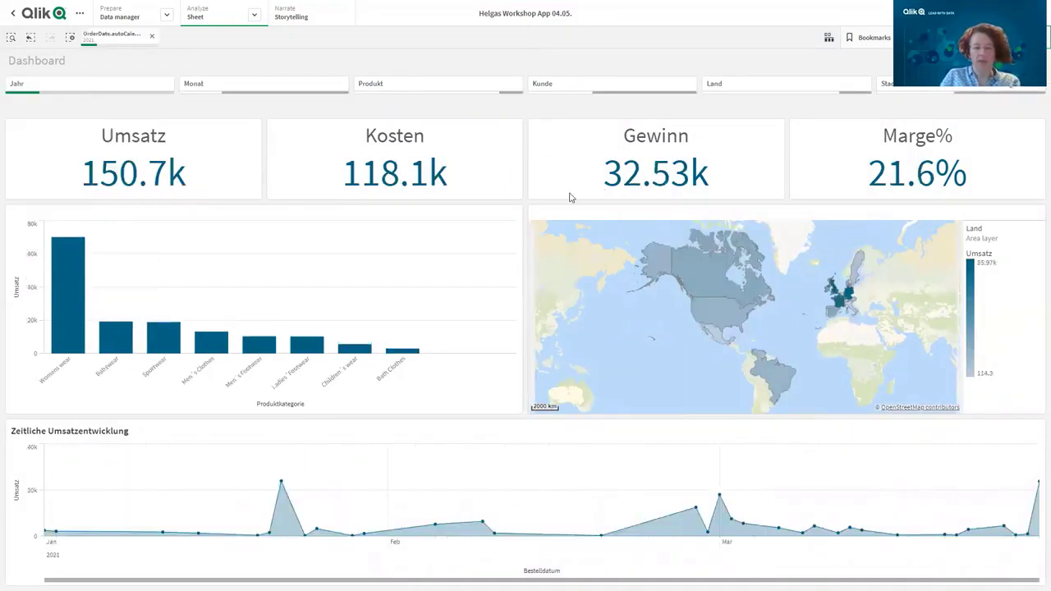
left_click(591, 90)
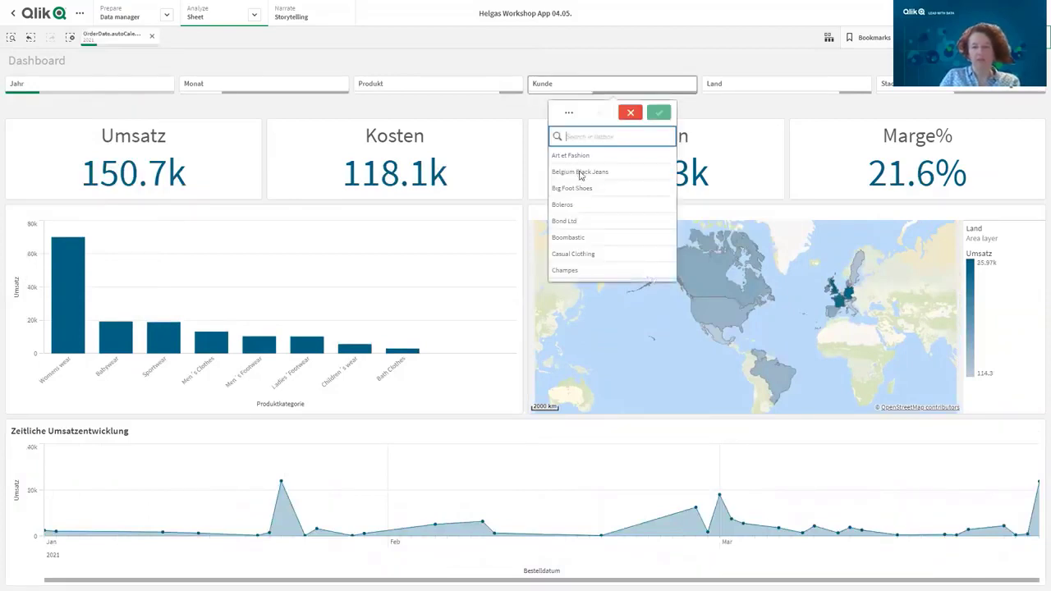
left_click_drag(579, 156, 583, 196)
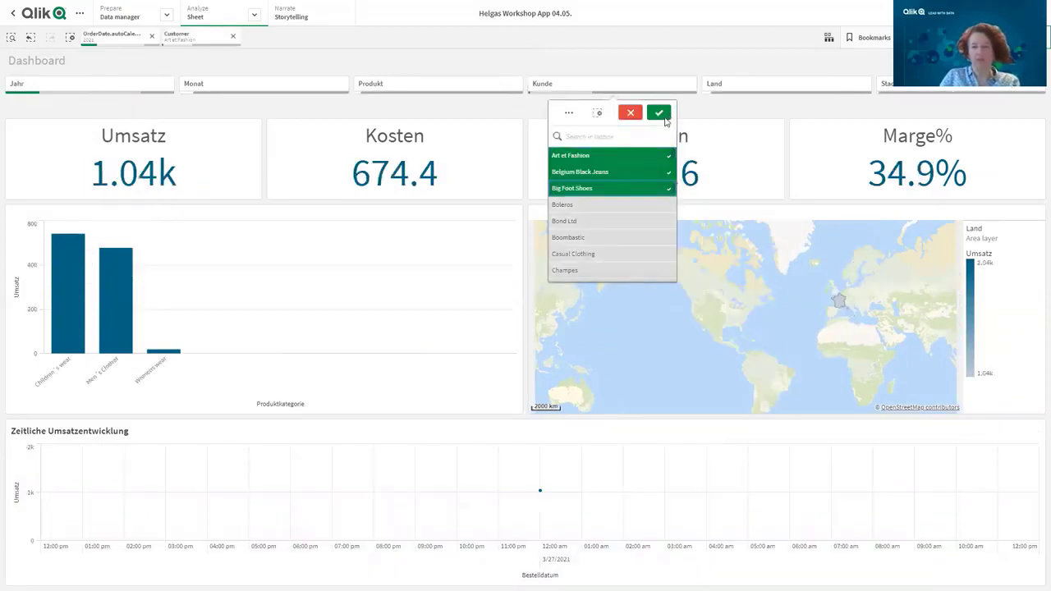
left_click(665, 118)
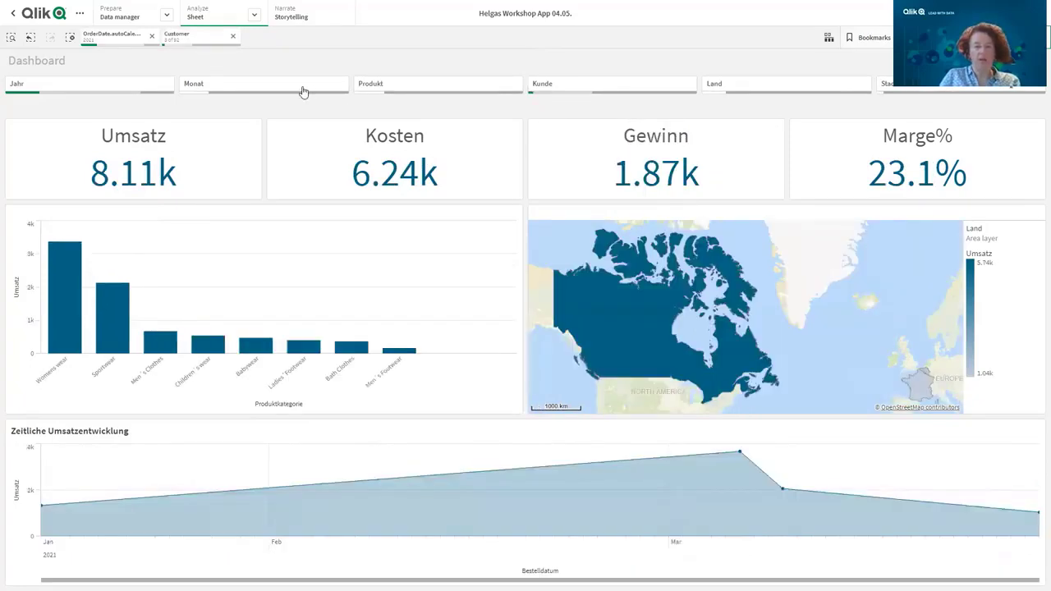
Step: Narrow the current selection to the Monat value Mar
left_click(301, 85)
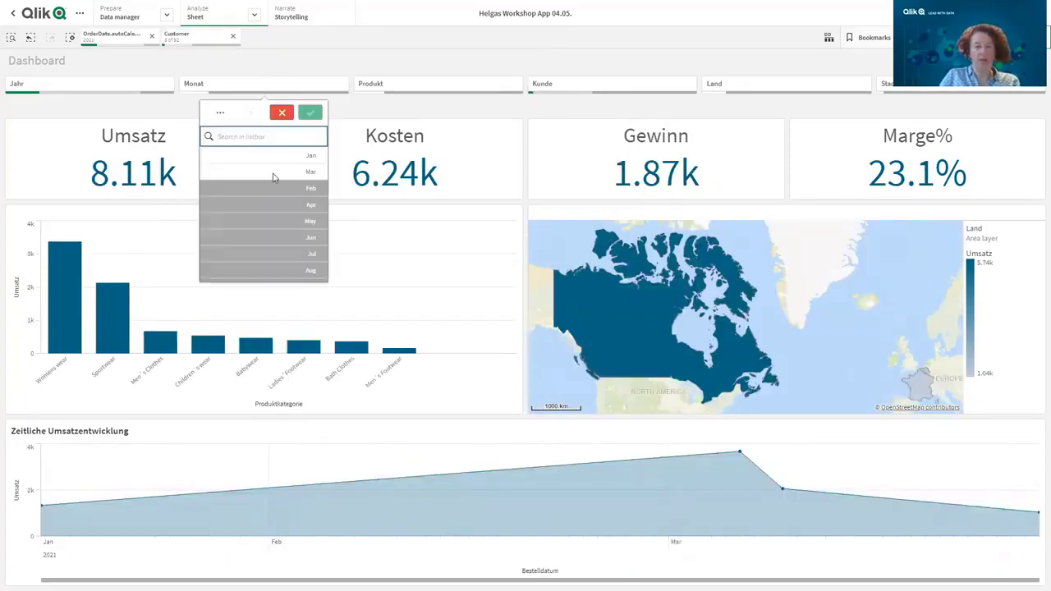
left_click(274, 173)
left_click(311, 115)
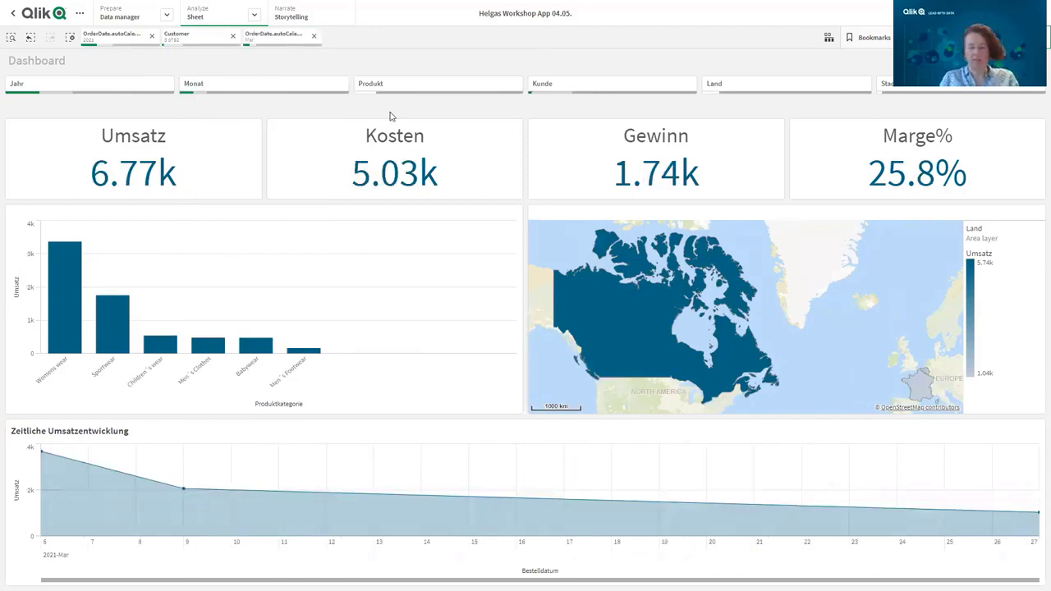
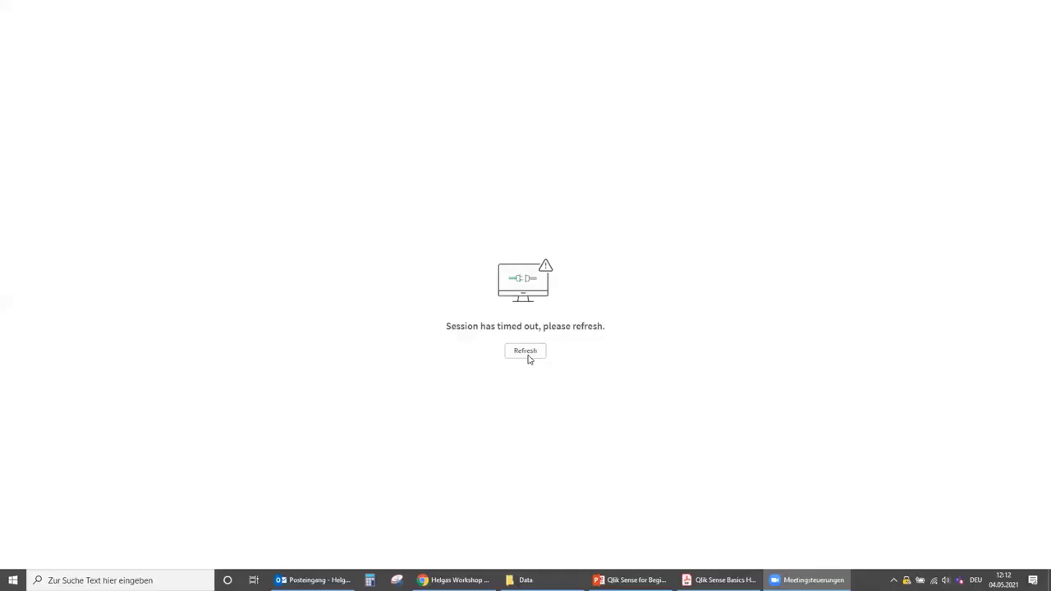
Step: Reload the timed-out session and reopen the Dashboard sheet for editing with the master dimensions listed
left_click(525, 353)
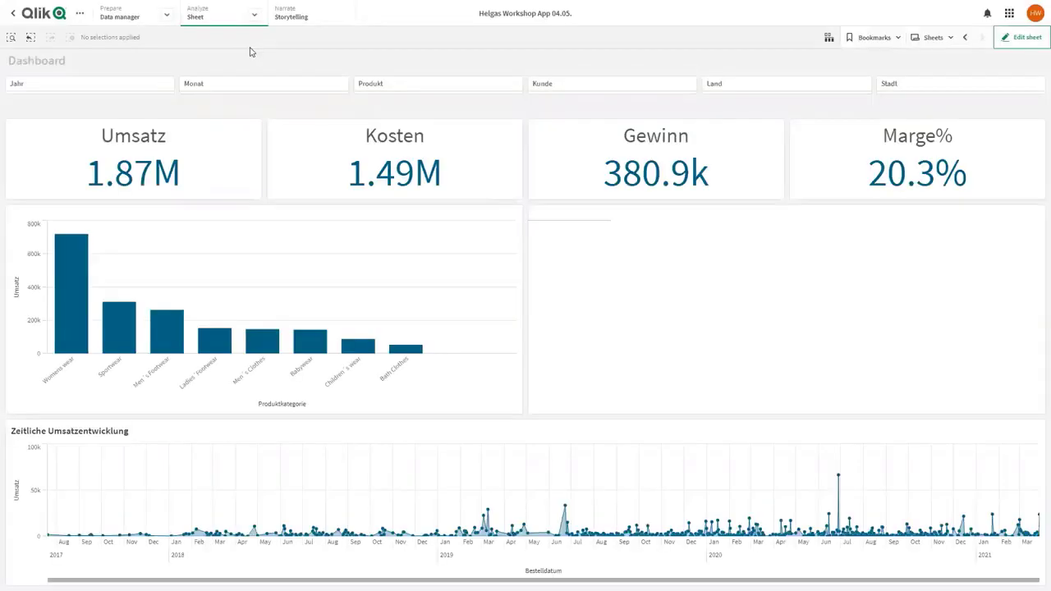
left_click(1036, 41)
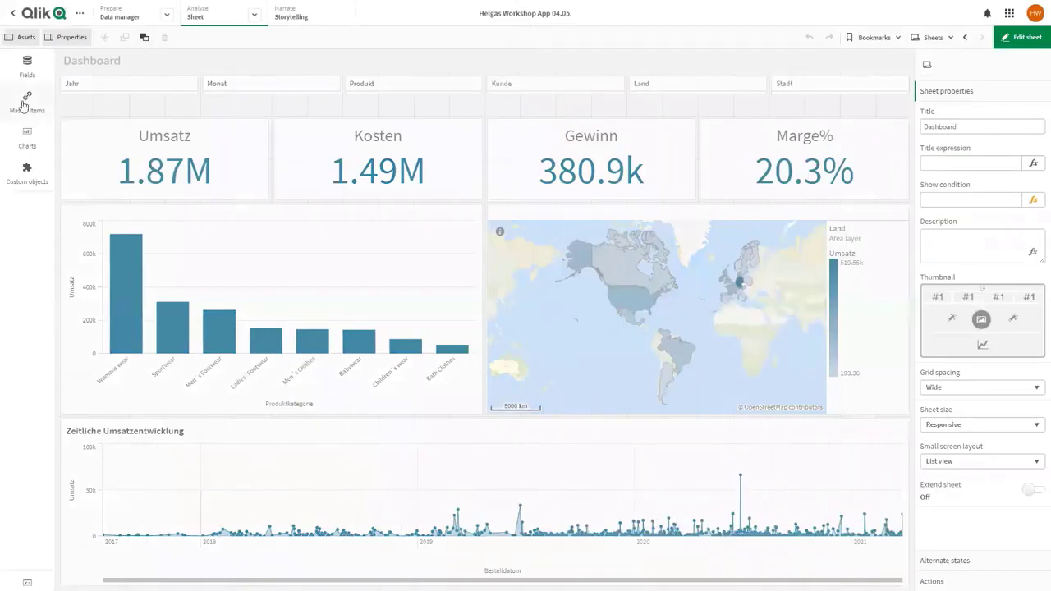
left_click(26, 103)
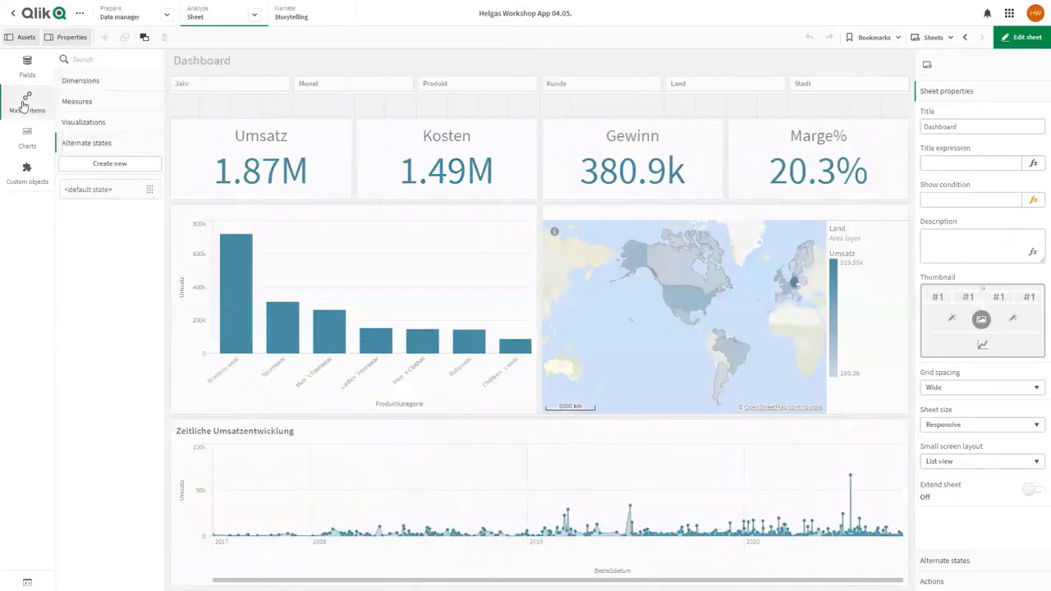
left_click(95, 82)
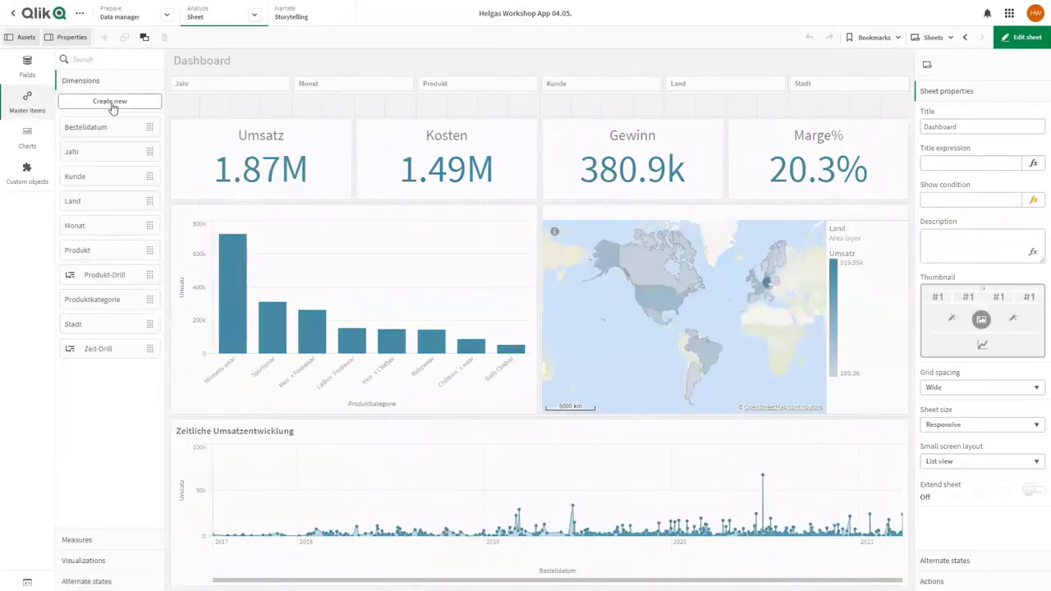
Step: Examine the calendar fields derived from OrderDate in the field list for a new master dimension, without creating one
left_click(111, 105)
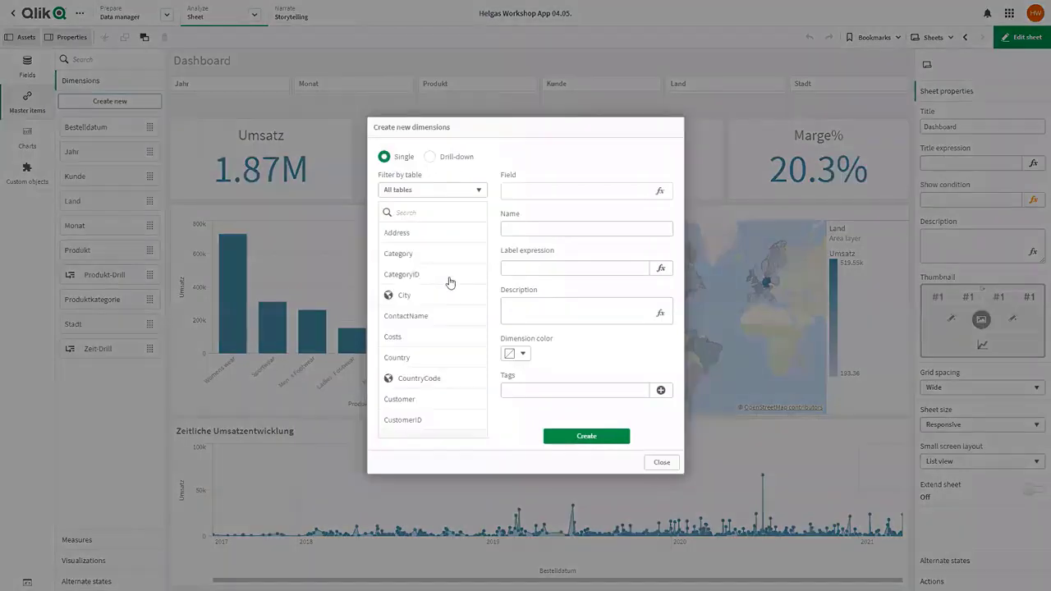
scroll(448, 287, "down", 10)
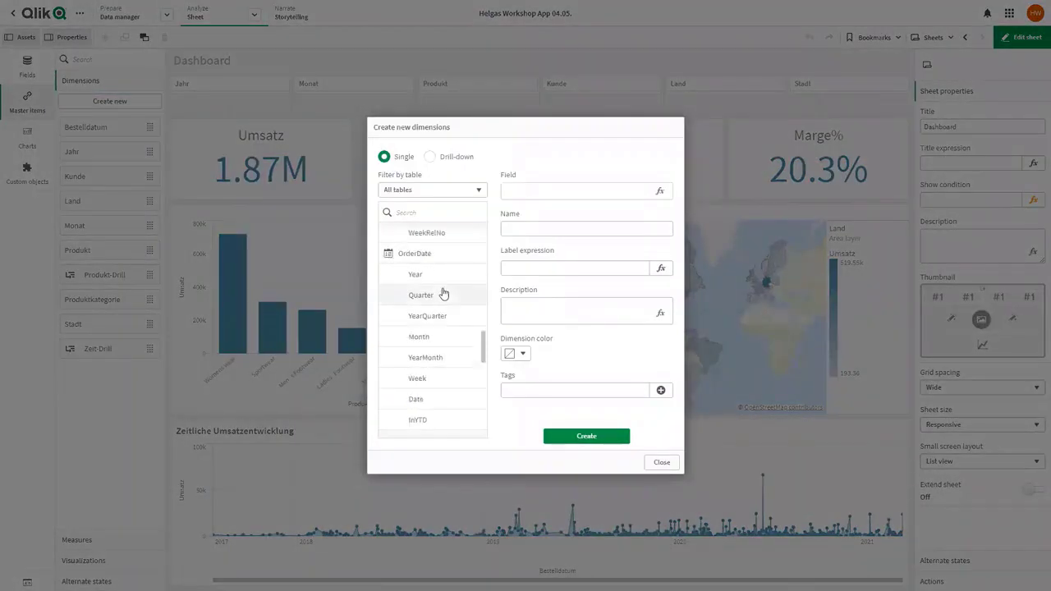
scroll(443, 295, "down", 2)
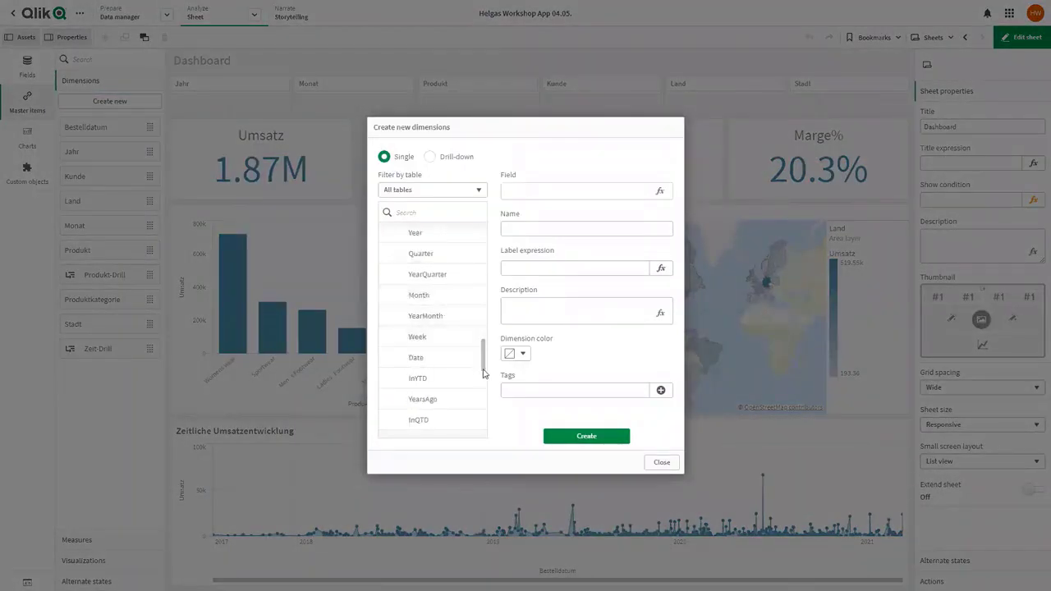
scroll(483, 373, "down", 4)
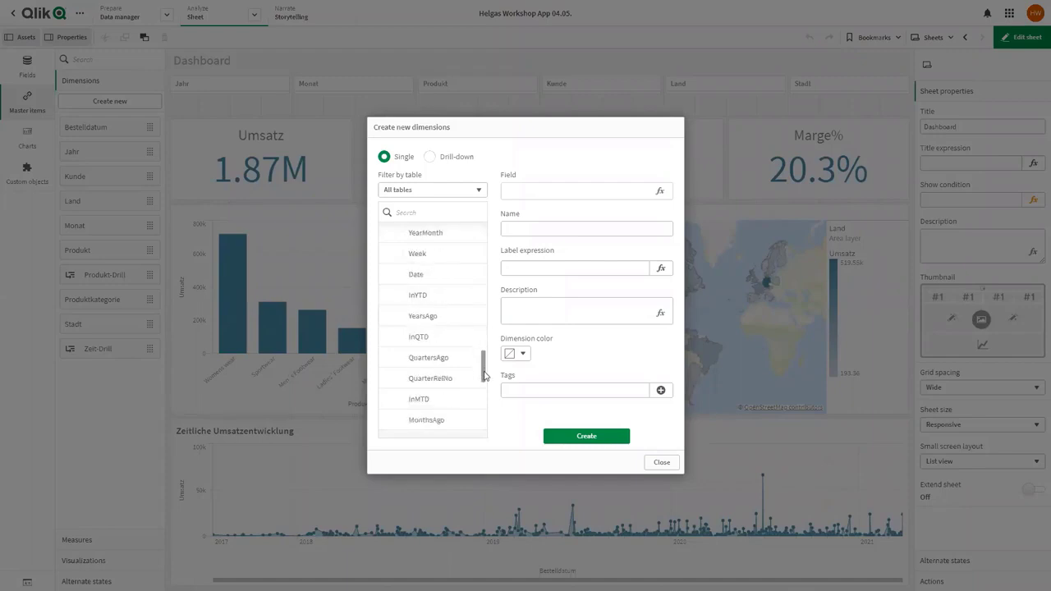
scroll(483, 373, "down", 6)
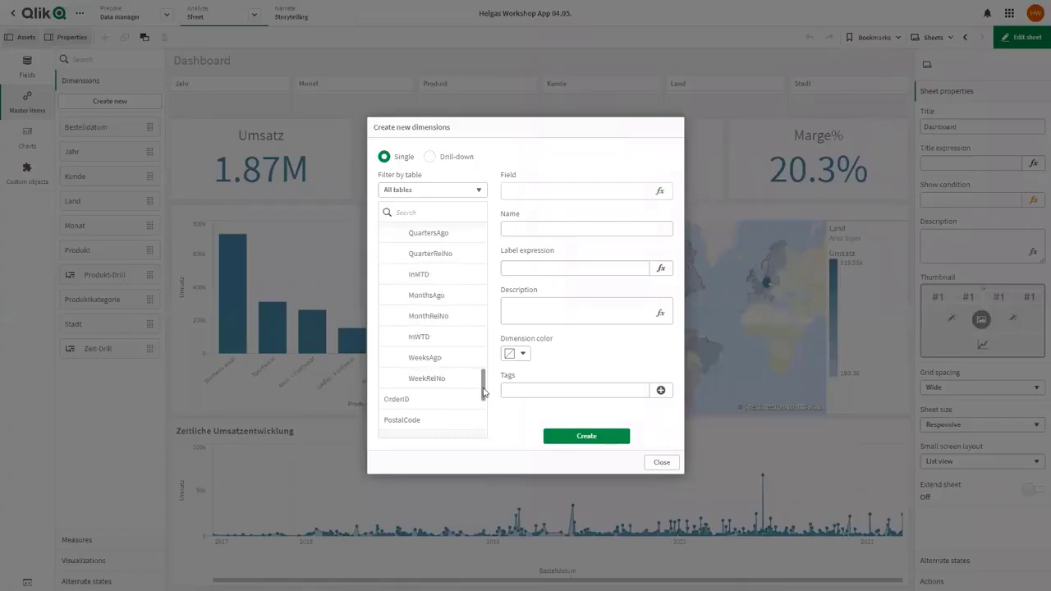
left_click_drag(482, 388, 481, 384)
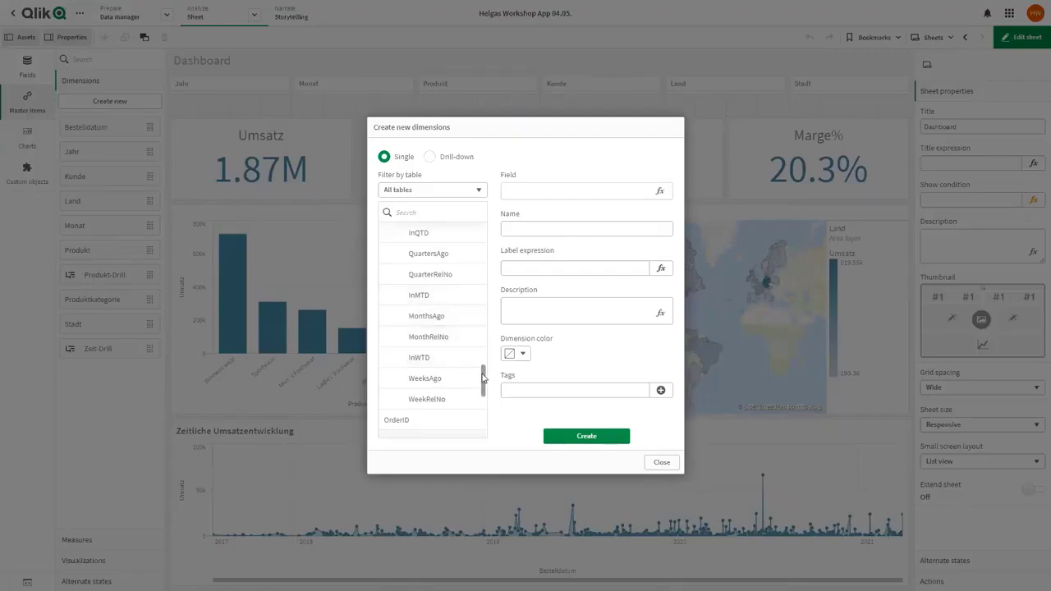
scroll(484, 371, "up", 1)
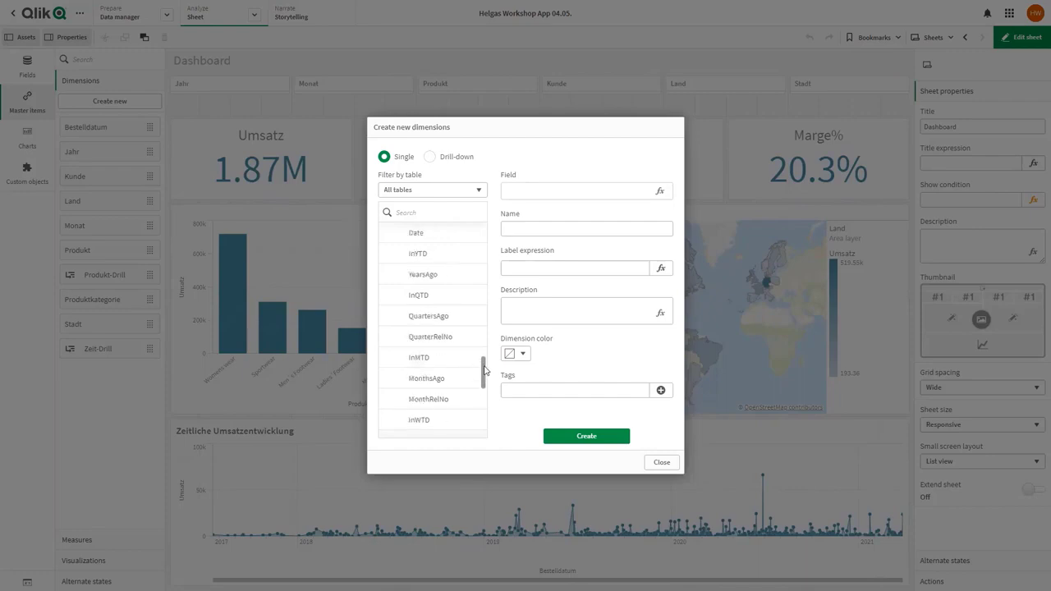
scroll(482, 368, "up", 1)
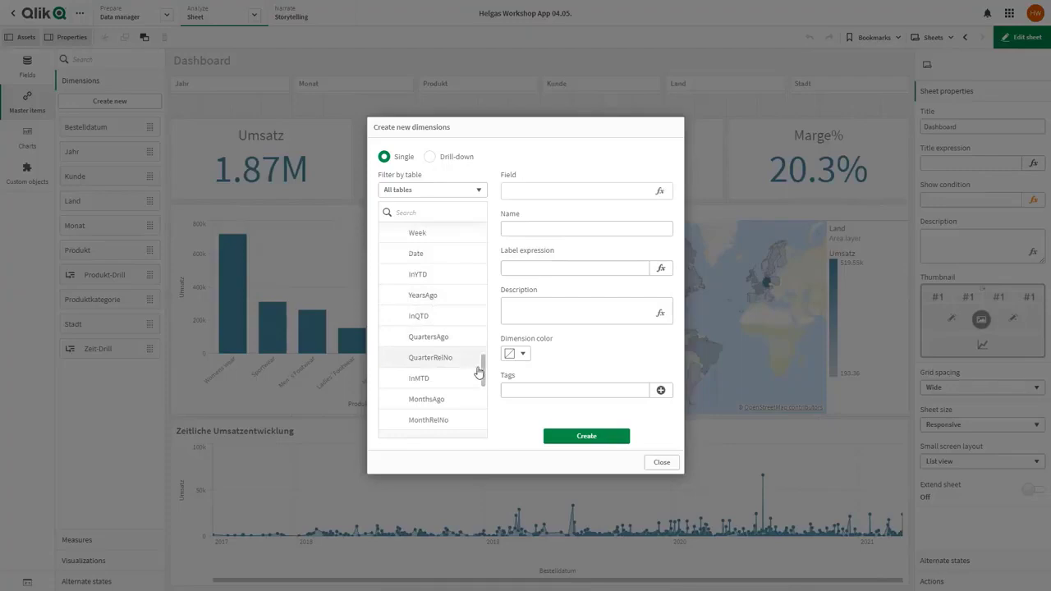
scroll(481, 368, "up", 1)
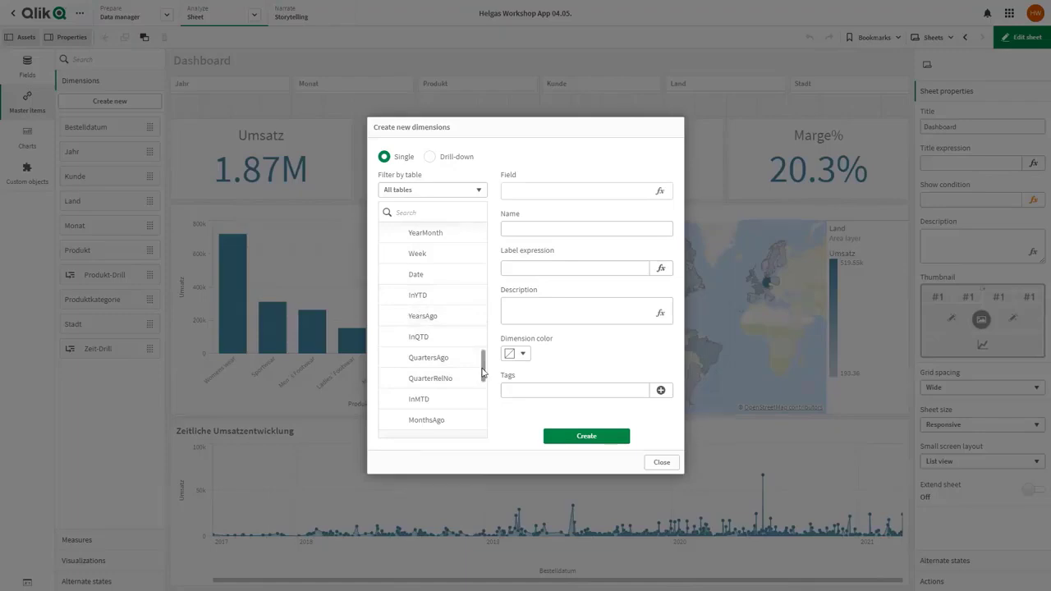
scroll(483, 377, "down", 2)
left_click_drag(484, 378, 488, 234)
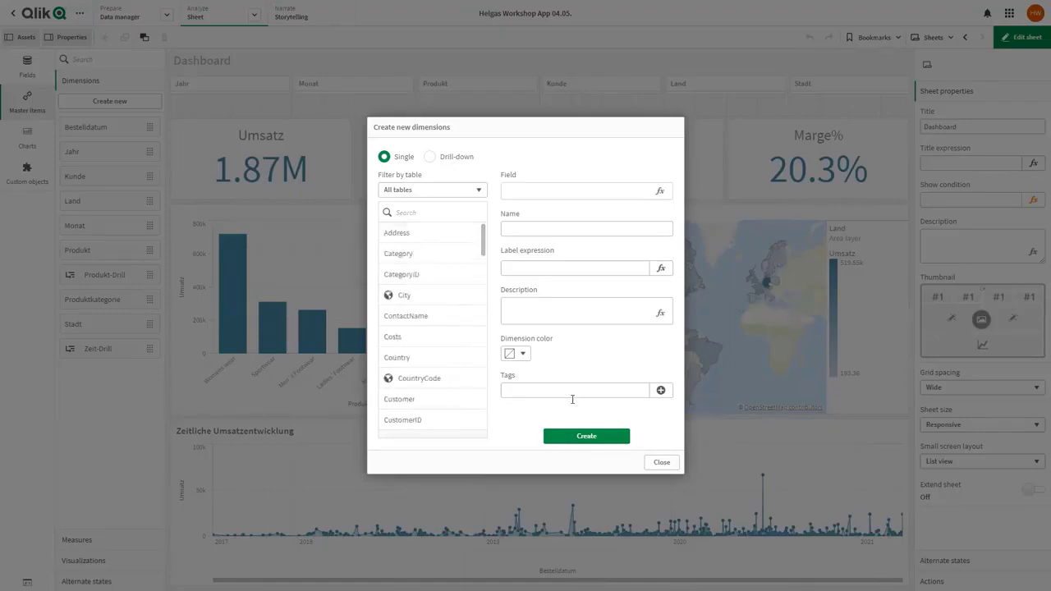
left_click(664, 462)
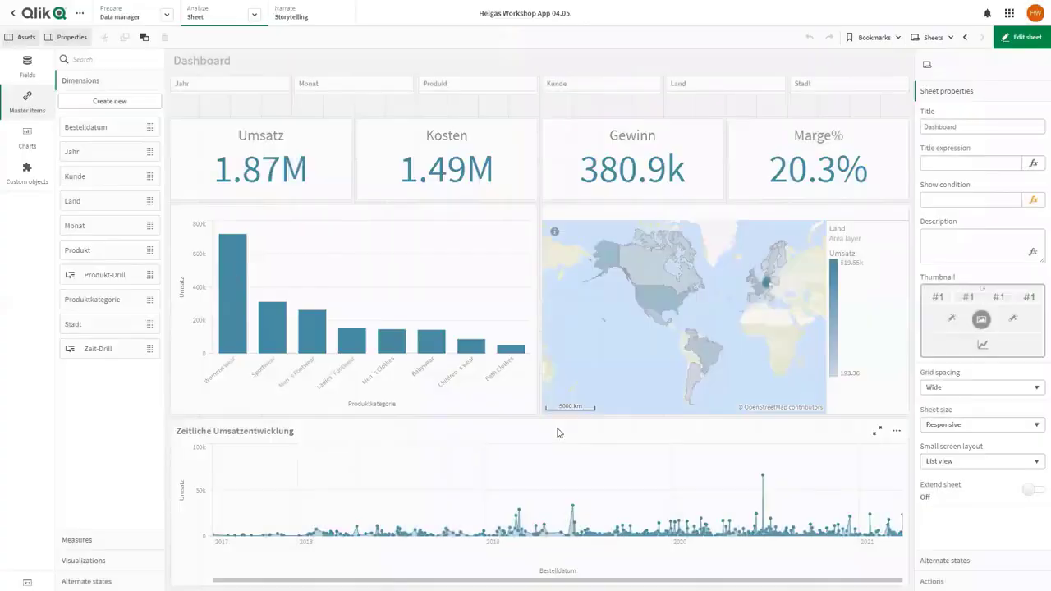
Step: Find OrderDate among the data fields of all tables and expand its derived calendar fields
left_click(25, 68)
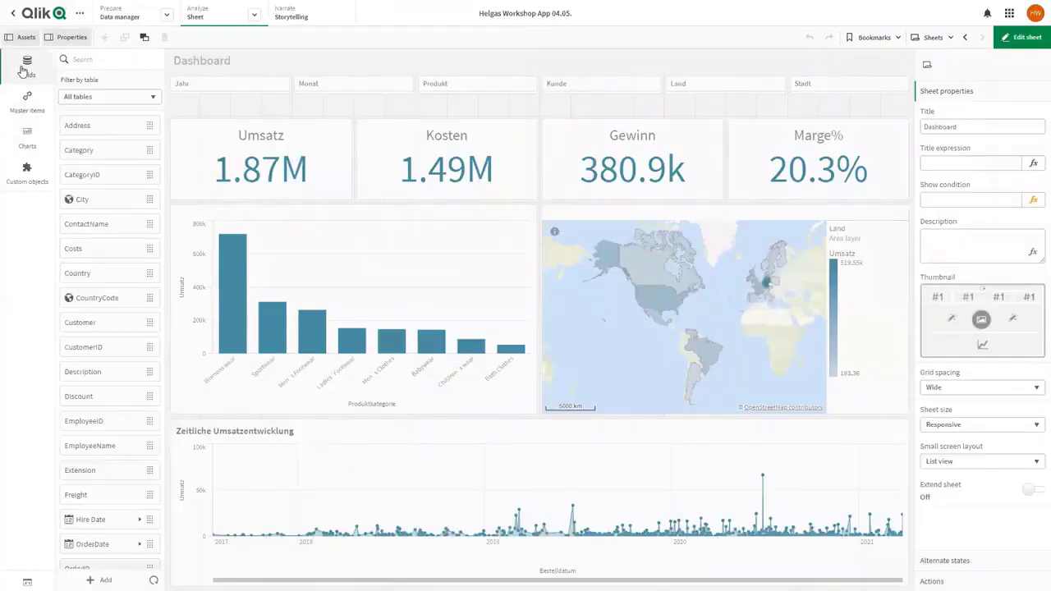
scroll(108, 197, "down", 3)
scroll(115, 214, "down", 2)
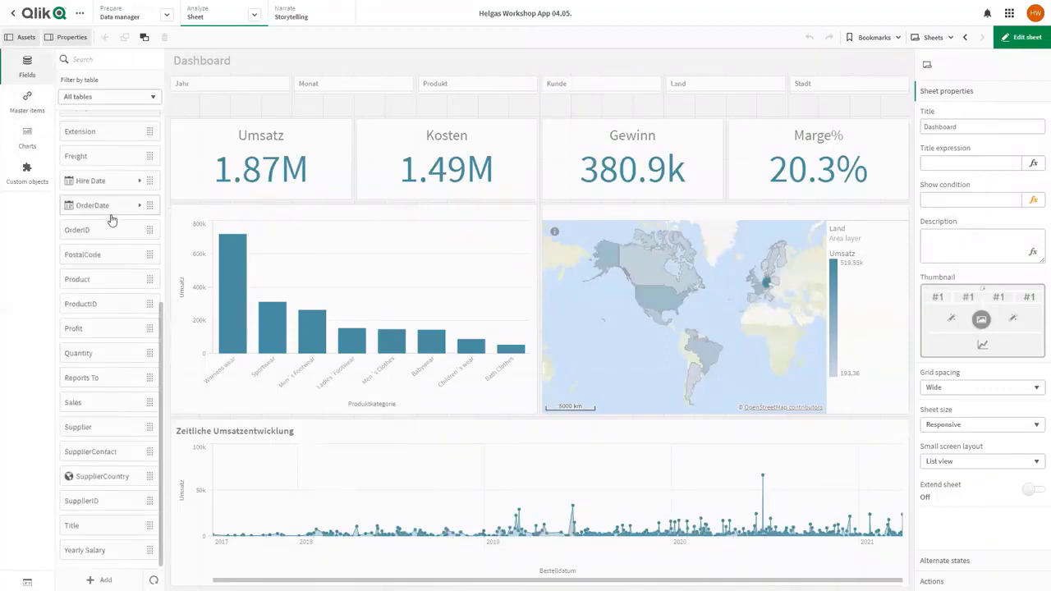
left_click(138, 207)
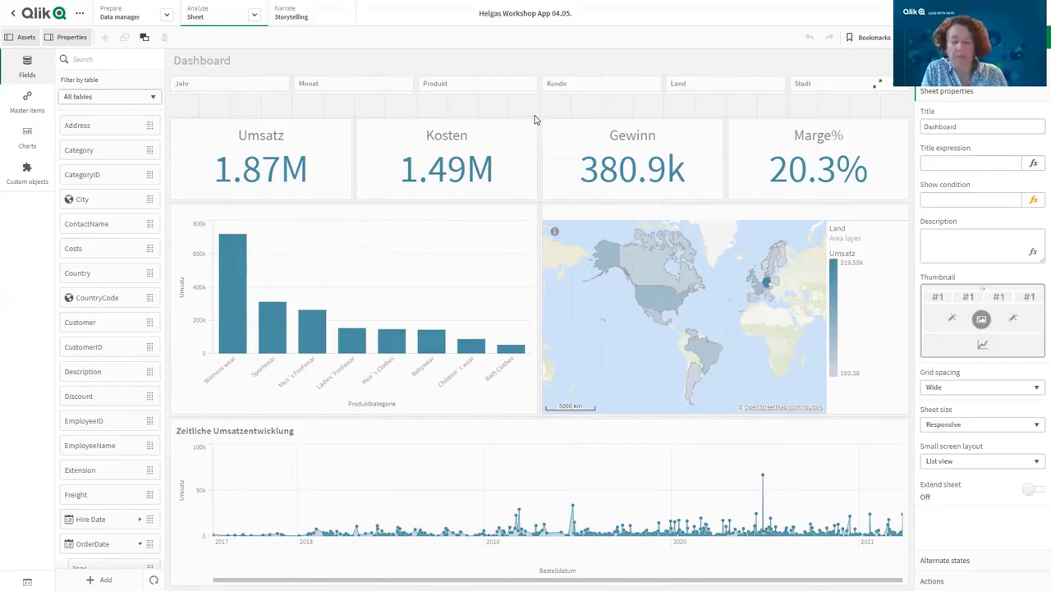
Step: Search the data fields for sales and start creating calendar measures from the Sales field
key("ctrl+e")
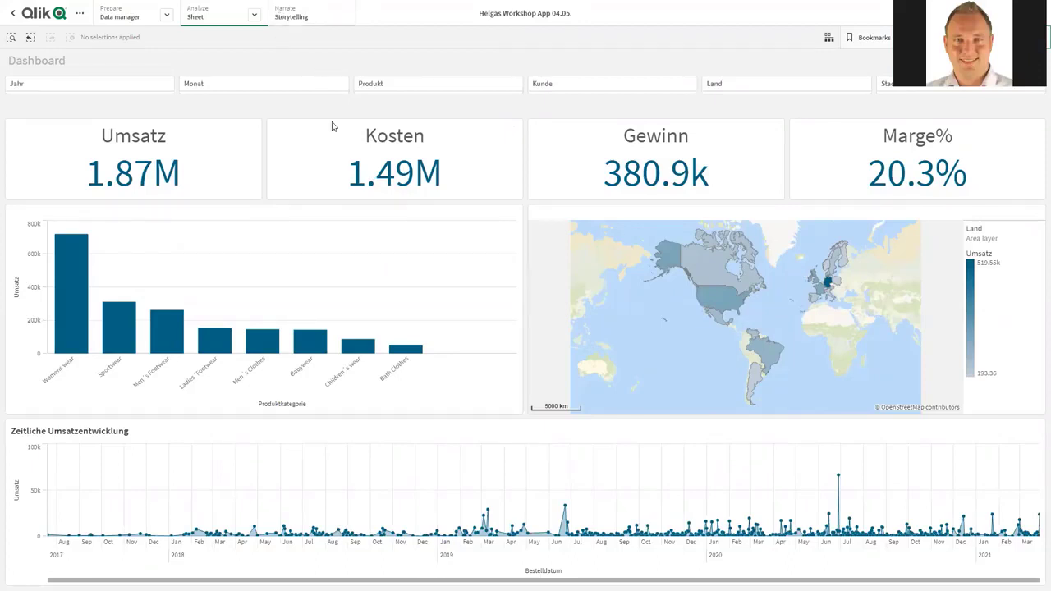
double_click(306, 125)
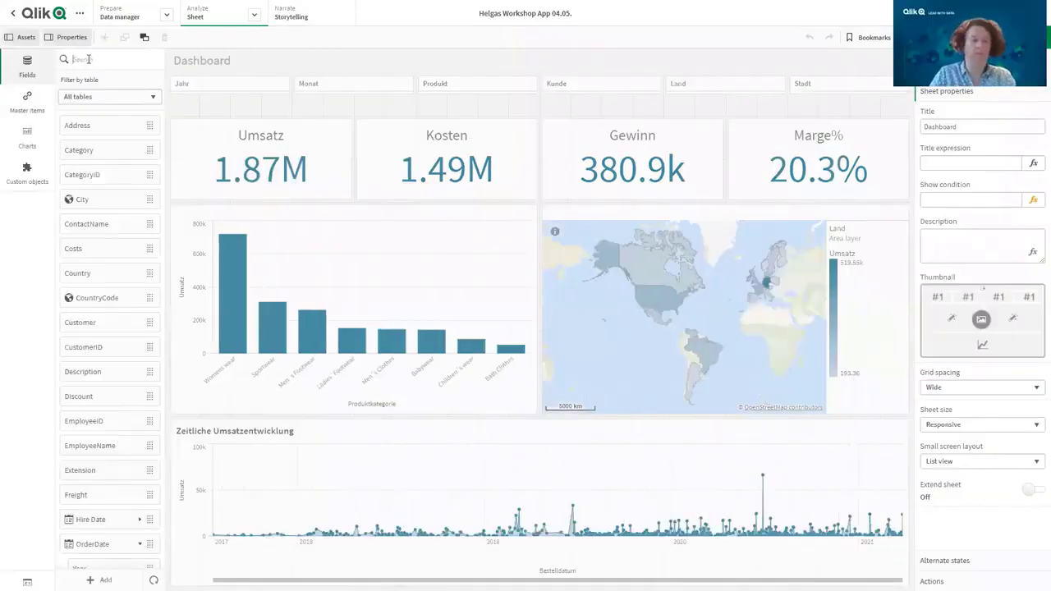
left_click(88, 59)
type("sales")
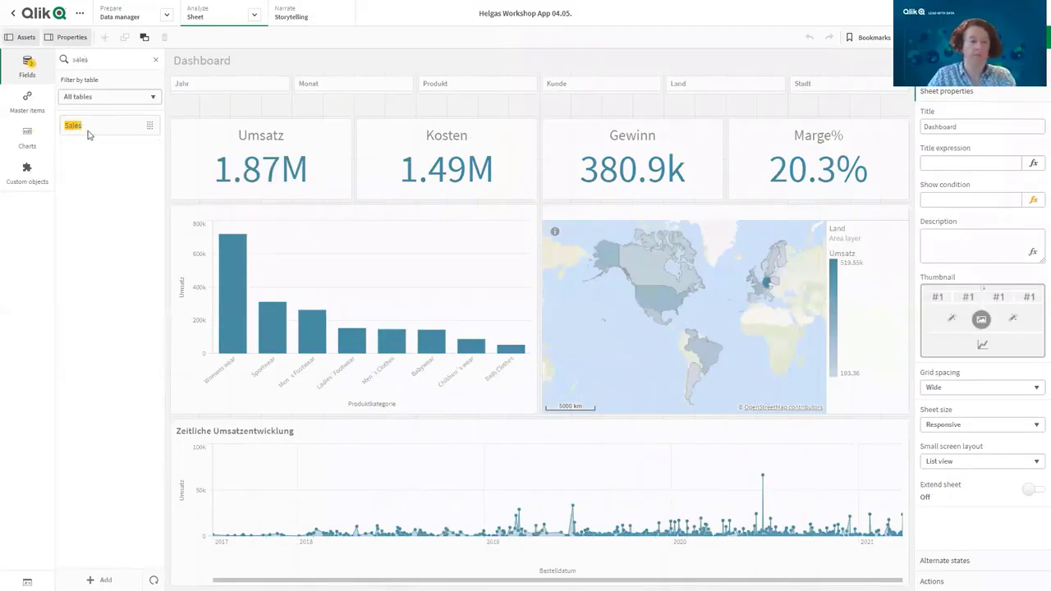
left_click(88, 131)
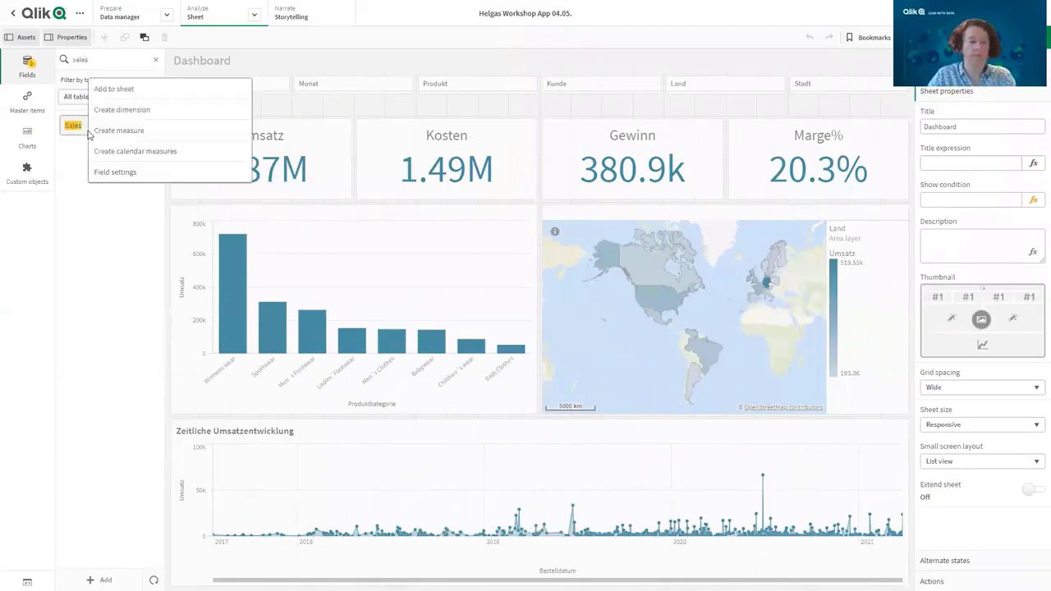
left_click(160, 155)
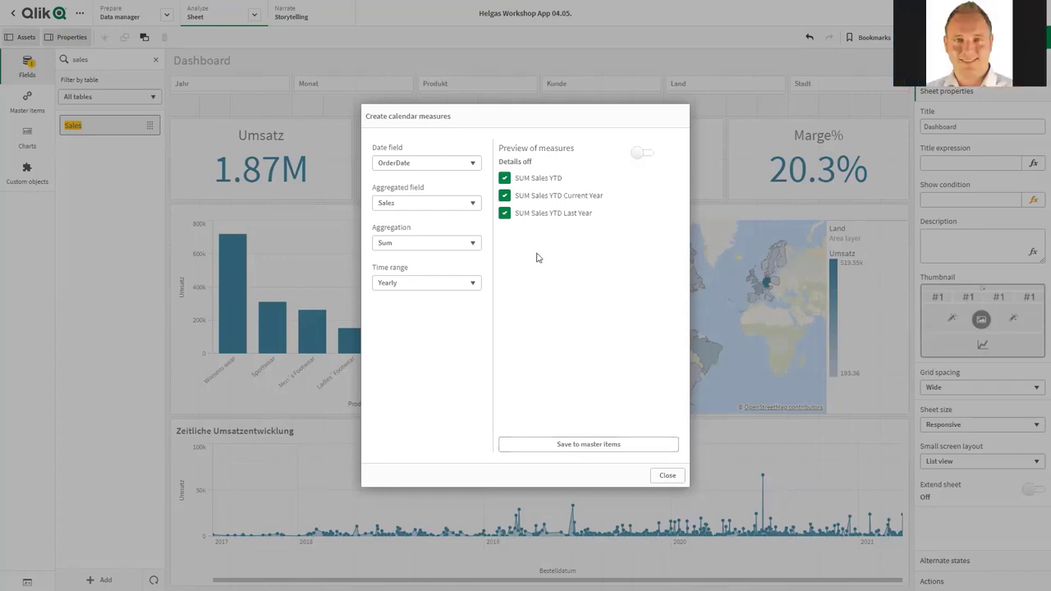
Step: Save only SUM Sales YTD, based on OrderDate with yearly range, to the master items and inspect its expression
left_click(505, 213)
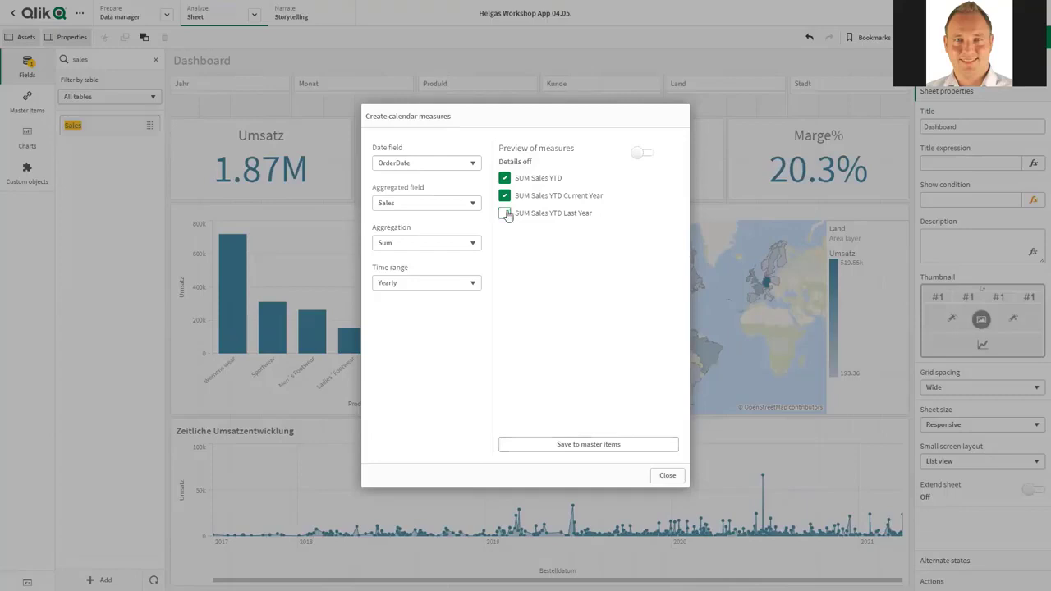
left_click(610, 444)
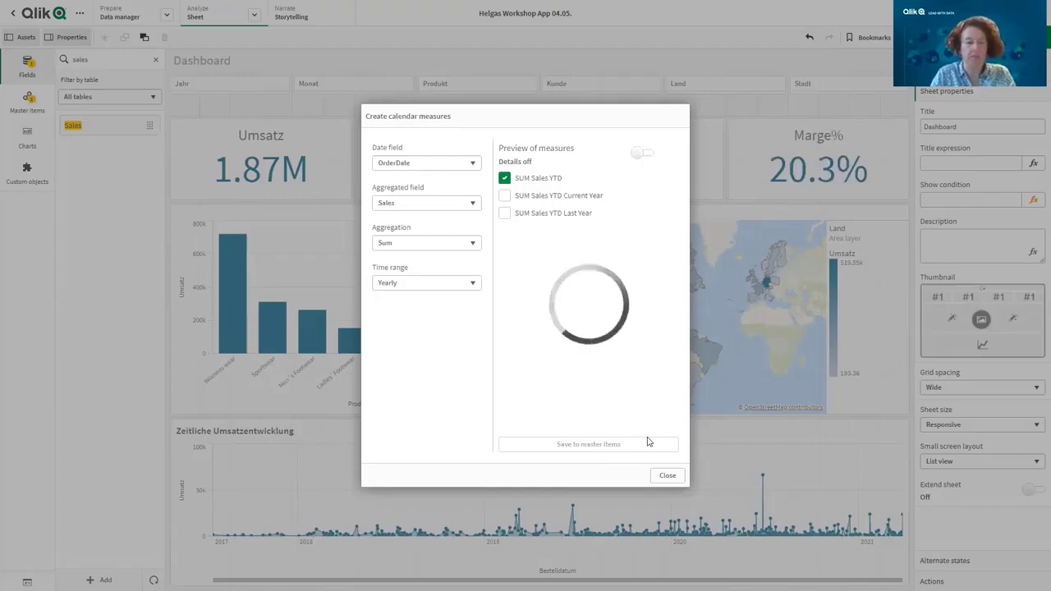
left_click(667, 475)
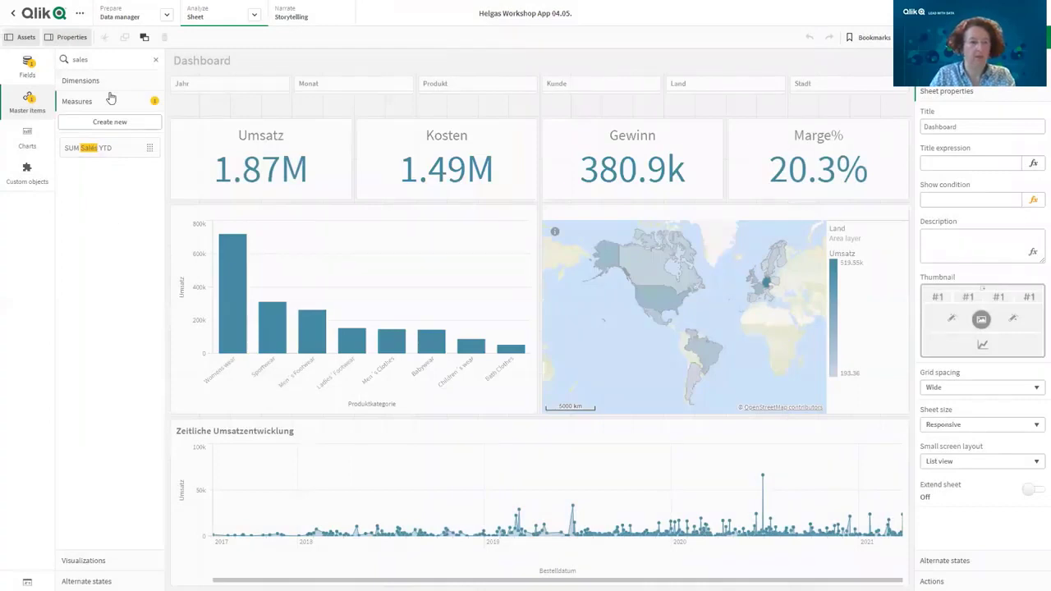
left_click(116, 151)
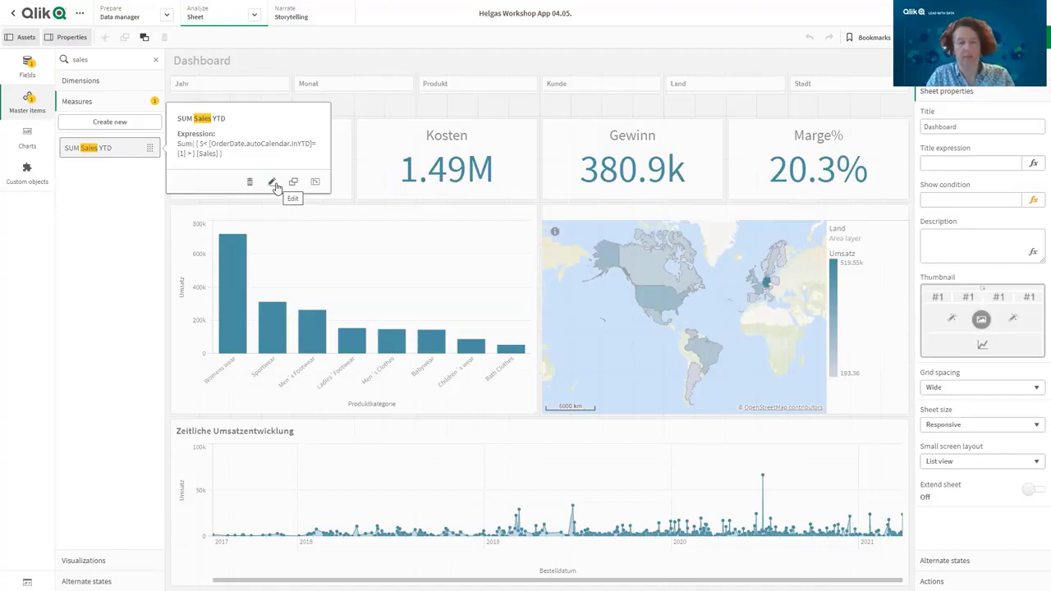
left_click(155, 62)
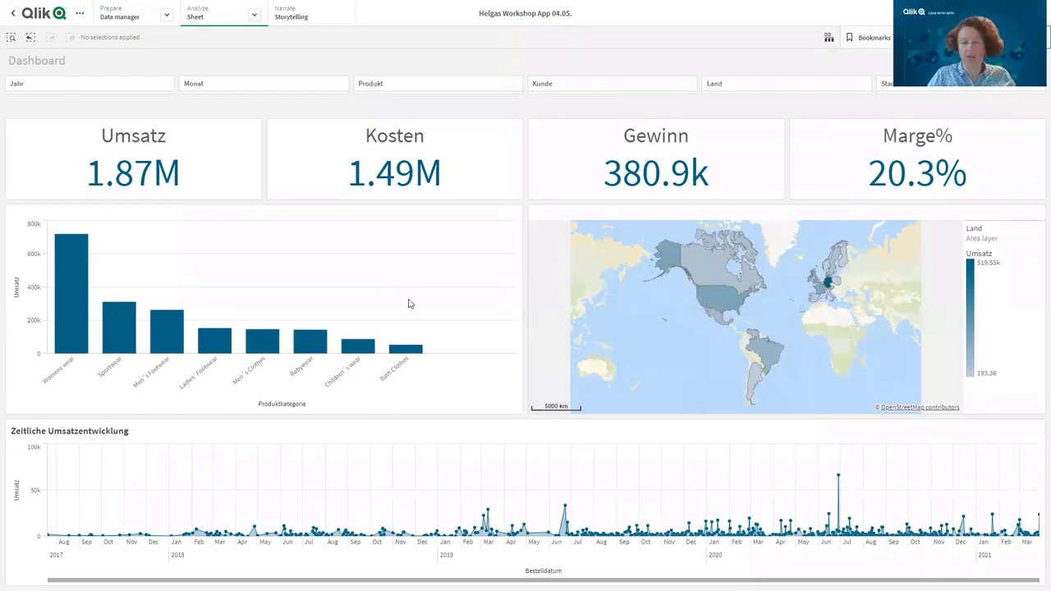
Step: Monitor the Dashboard's Umsatz map in the hub, naming the chart with the owner's first name and Landkarte
right_click(723, 293)
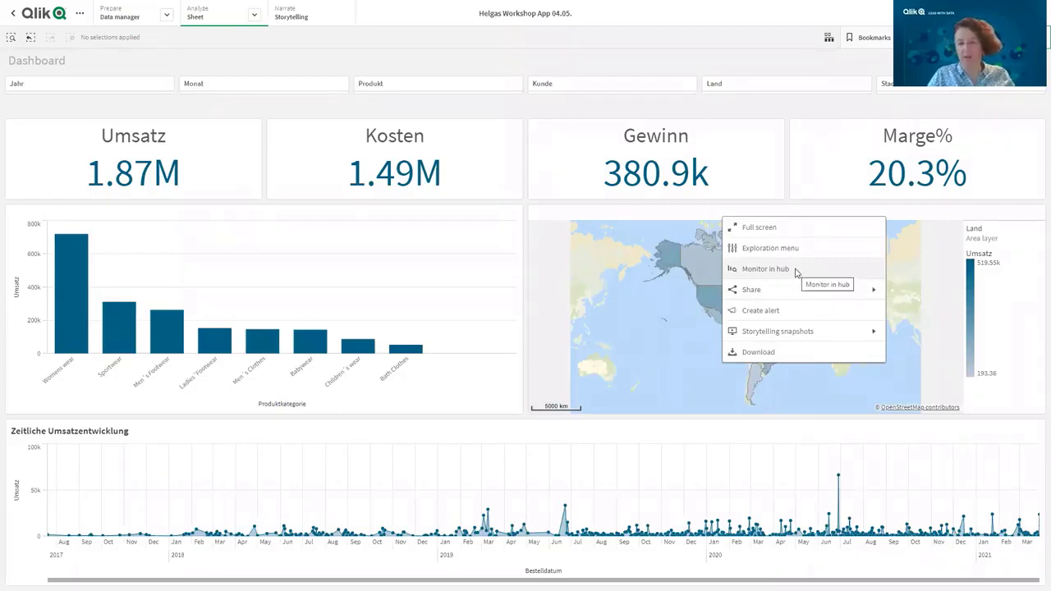
left_click(765, 268)
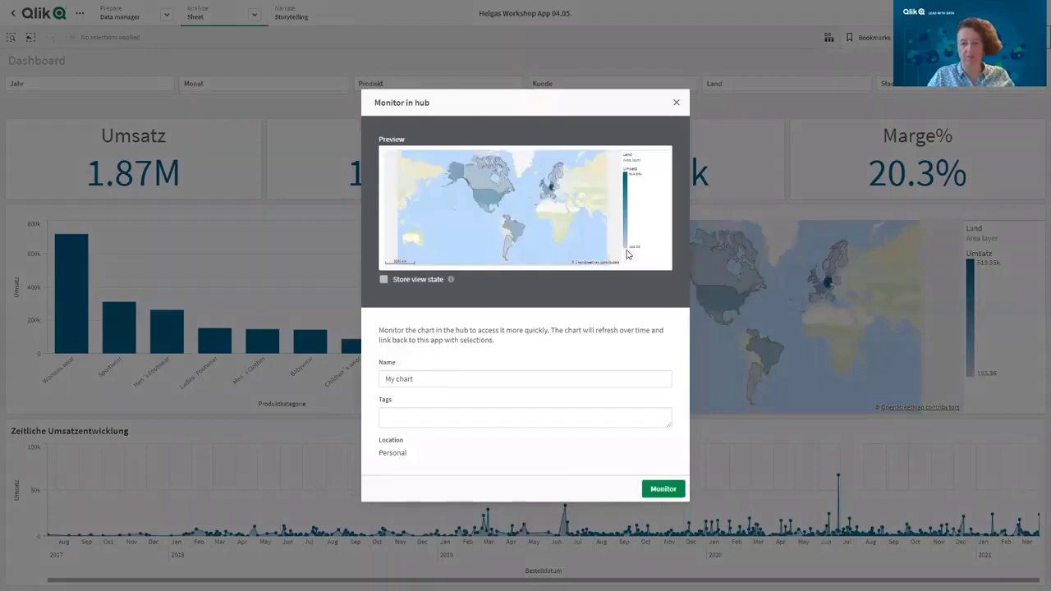
left_click(395, 381)
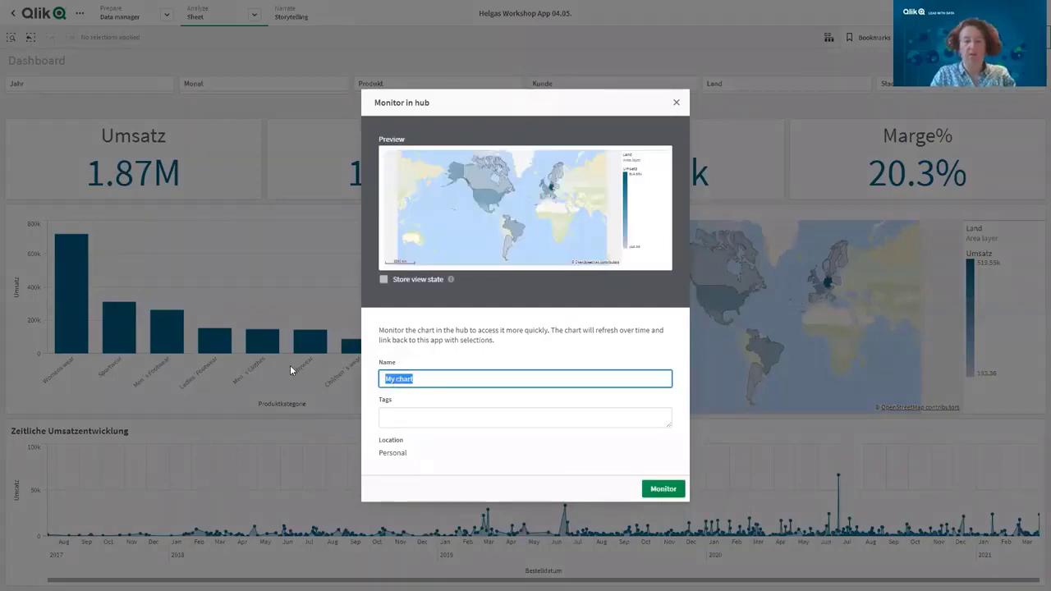
type("Helgas Landkarte")
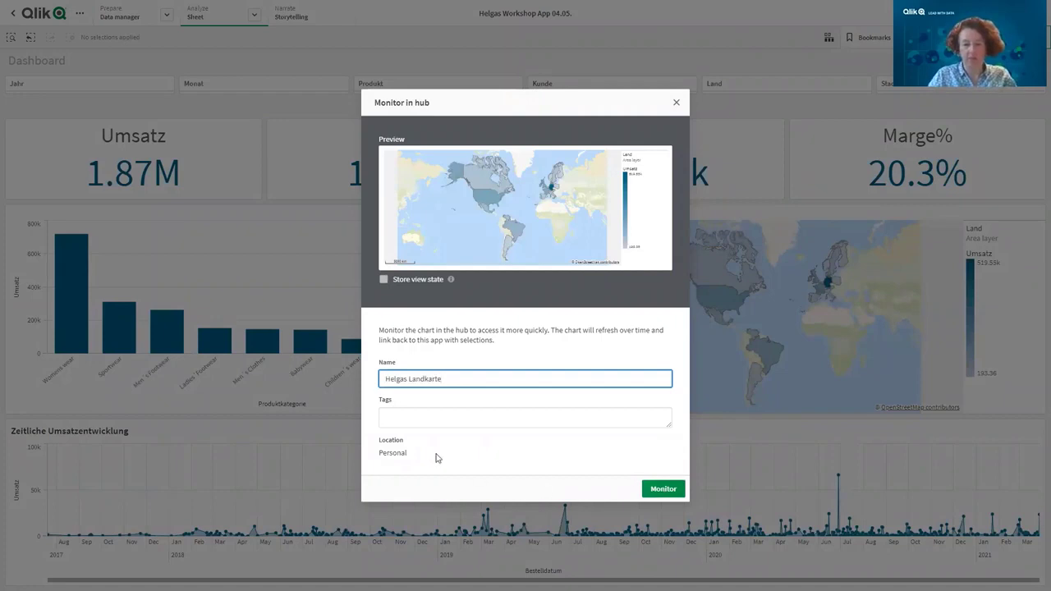
left_click(662, 489)
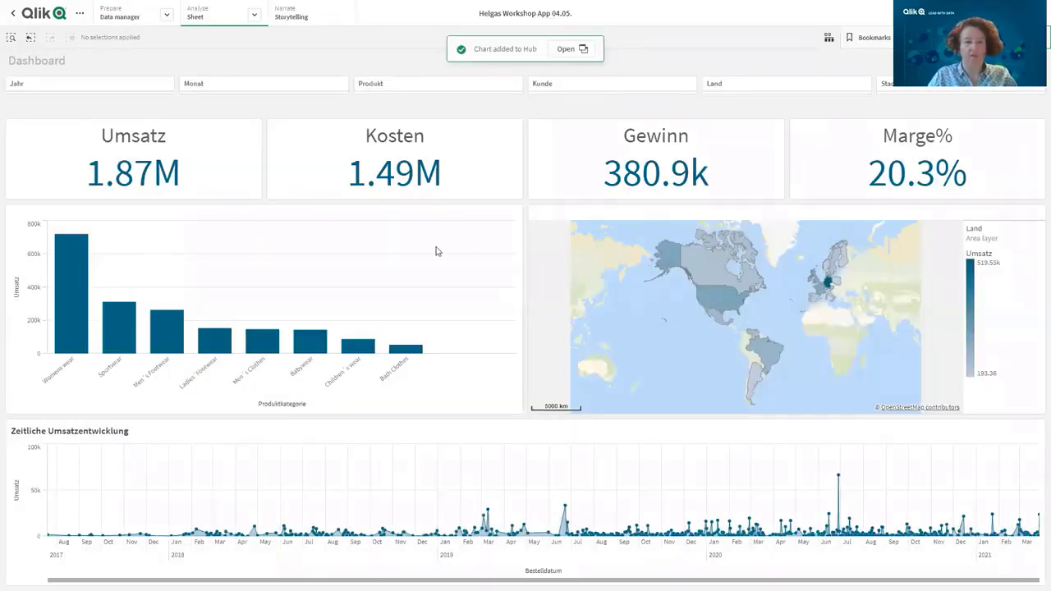
Step: Return to the hub's home page and look for the monitored map among the personal charts
left_click(15, 15)
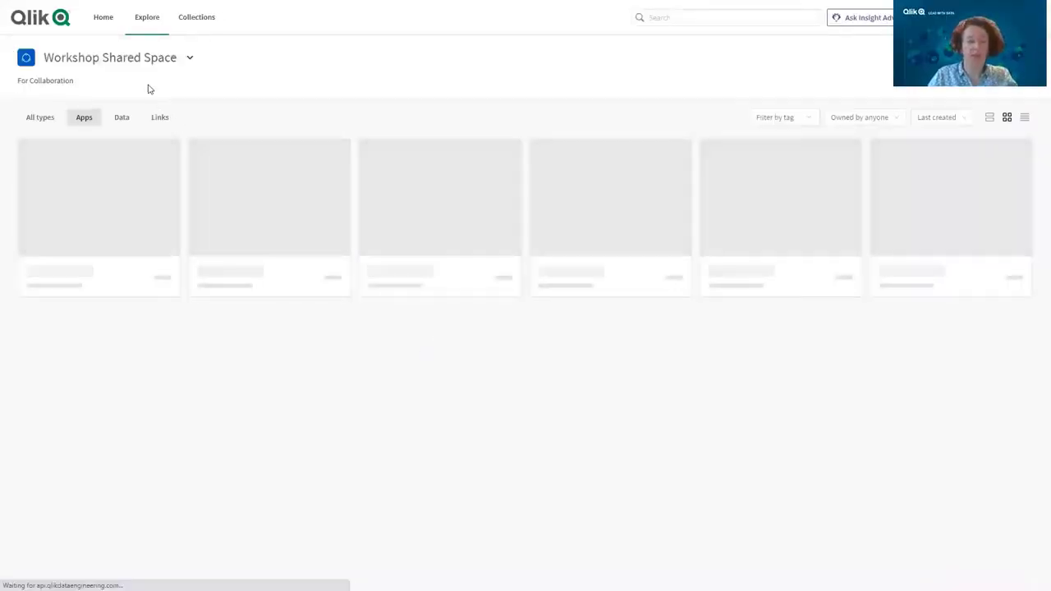
left_click(103, 18)
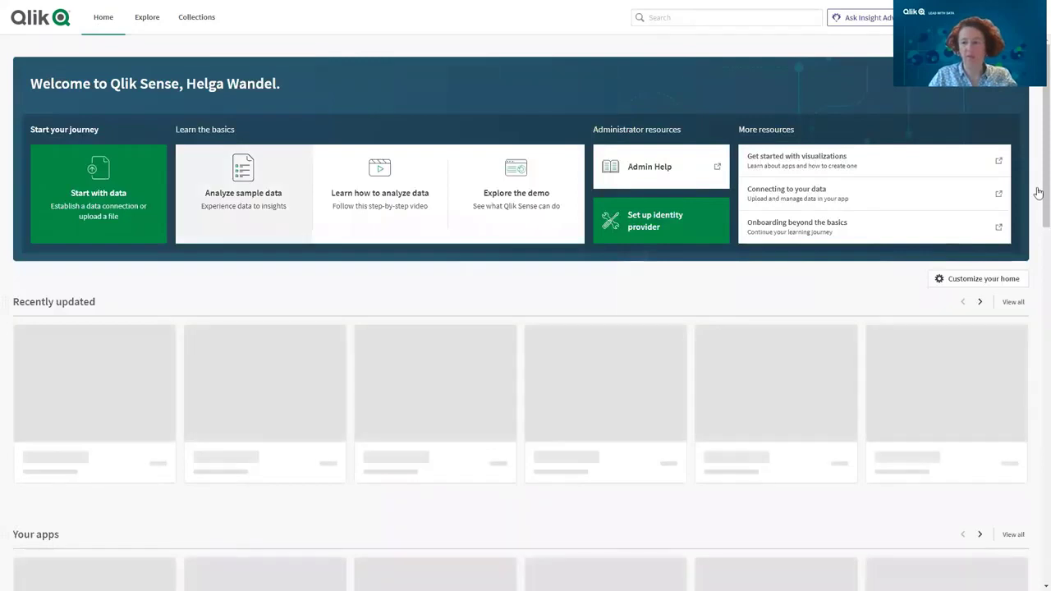
left_click_drag(1038, 193, 1034, 403)
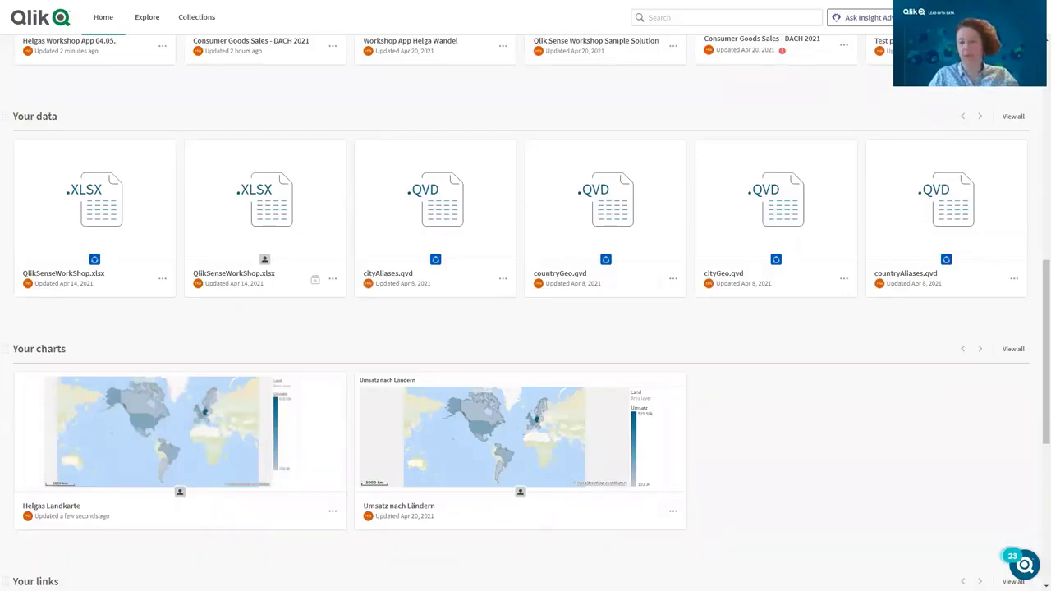
scroll(526, 295, "up", 10)
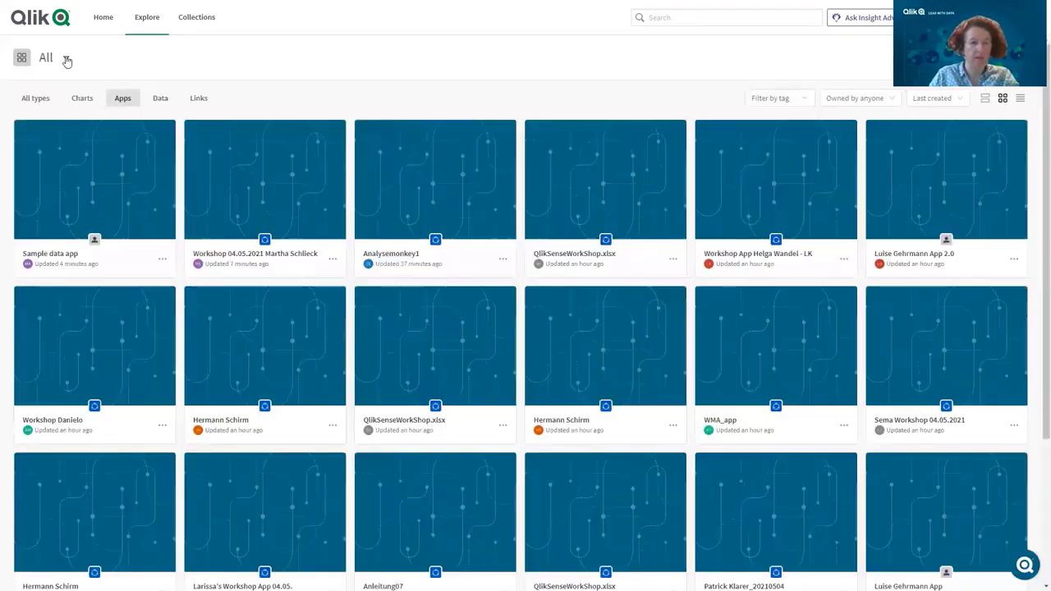
Step: Show the Workshop Shared Space, search for the owner's first name and reopen the Dashboard sheet of the owner's Workshop App 04.05
left_click(66, 59)
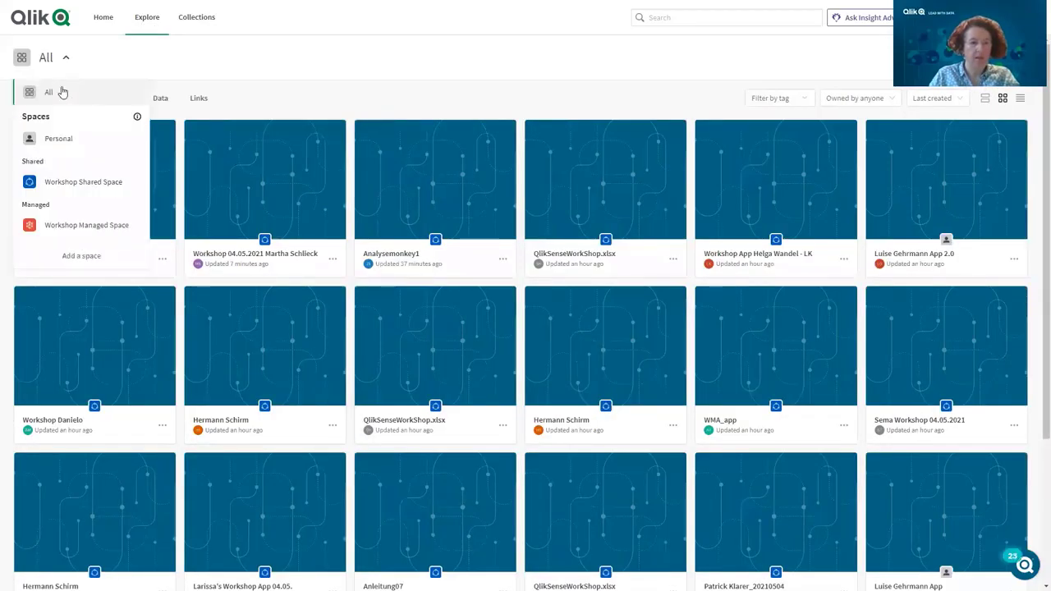
left_click(74, 184)
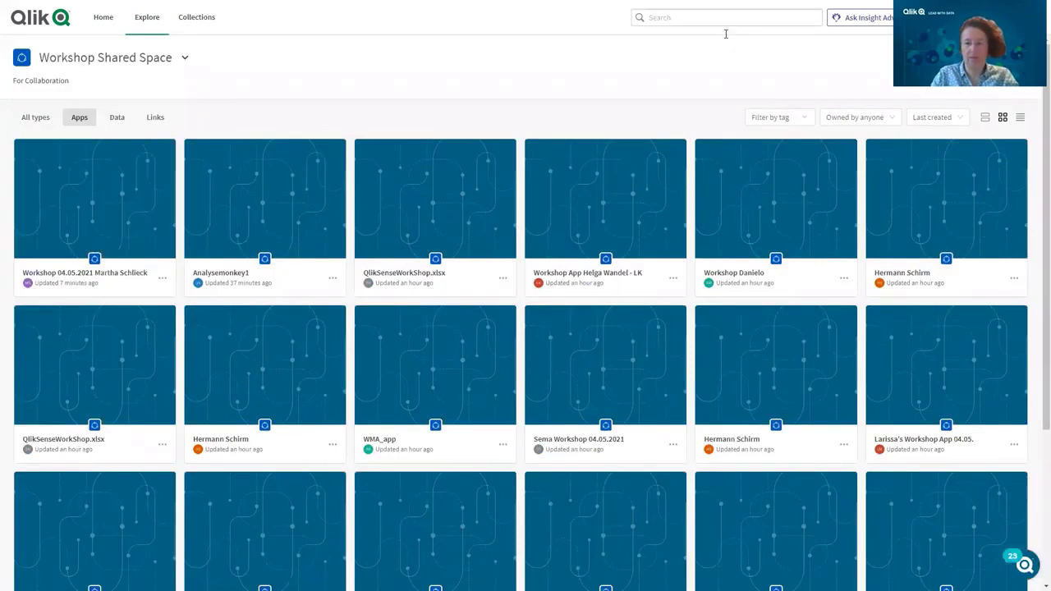
left_click(726, 34)
type("helga")
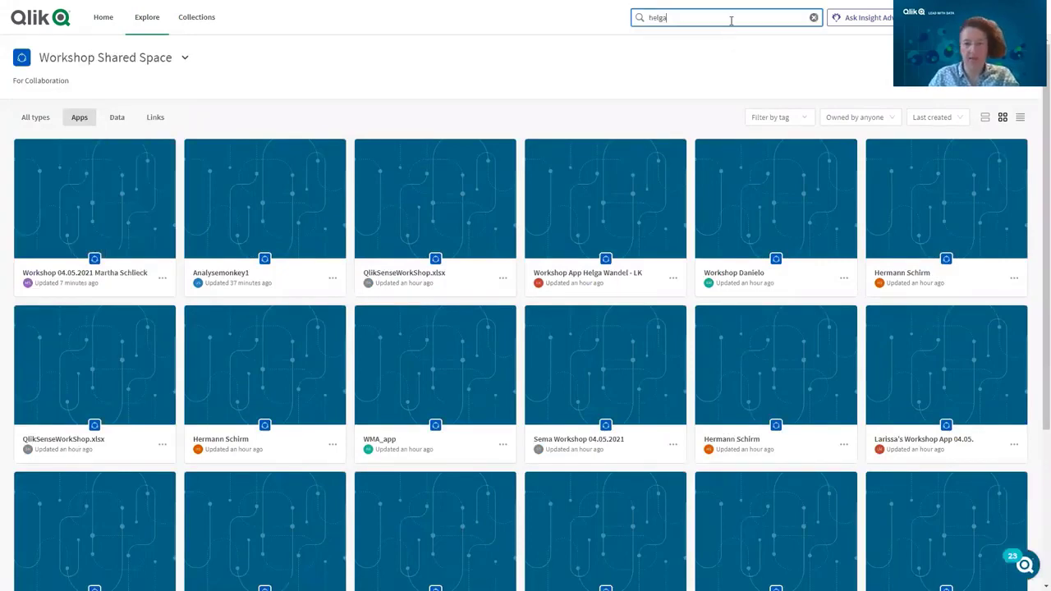
left_click(640, 18)
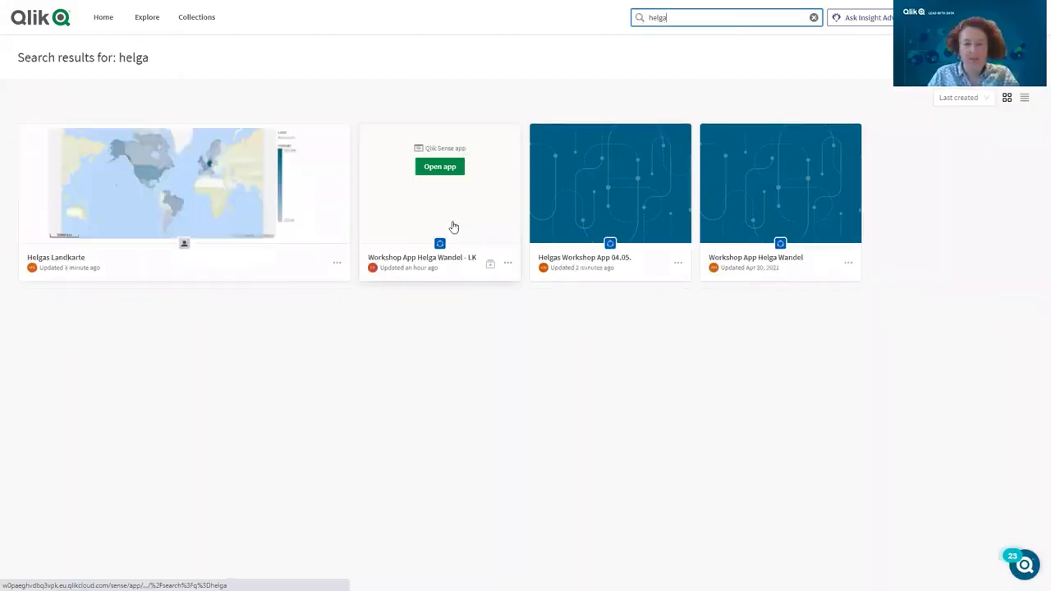
left_click(609, 193)
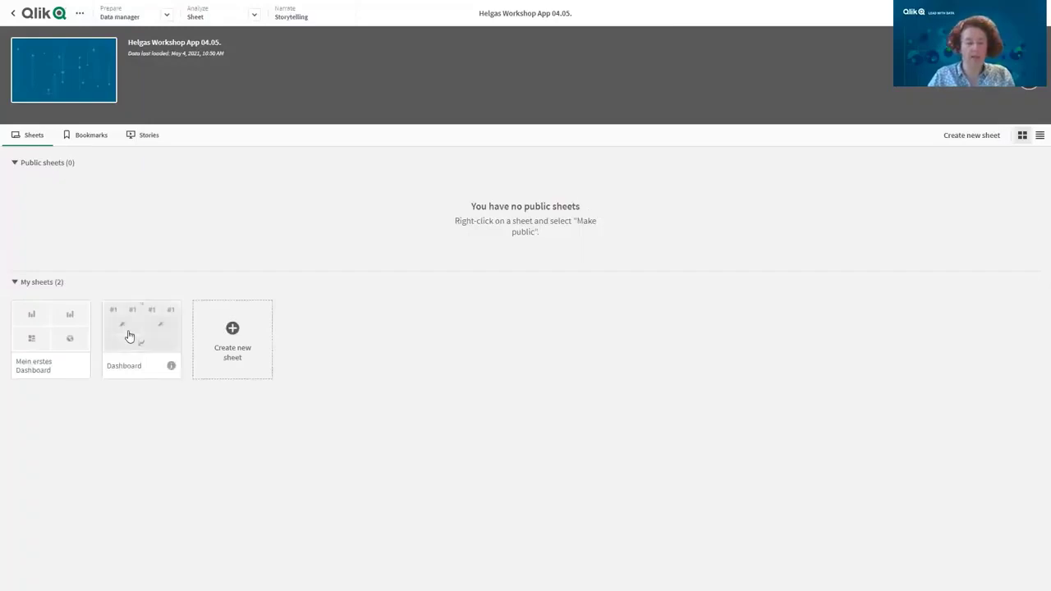
left_click(147, 351)
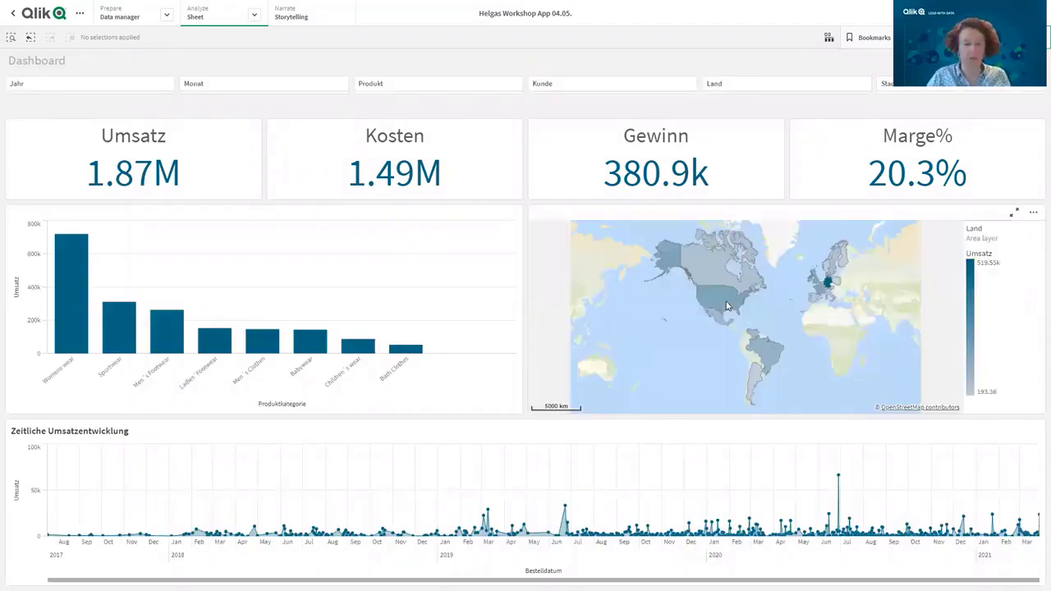
Step: Start an alert from the map titled "Länder mit weniger als 5000 umsatz" and add the master measure Umsatz
mouse_move(724, 304)
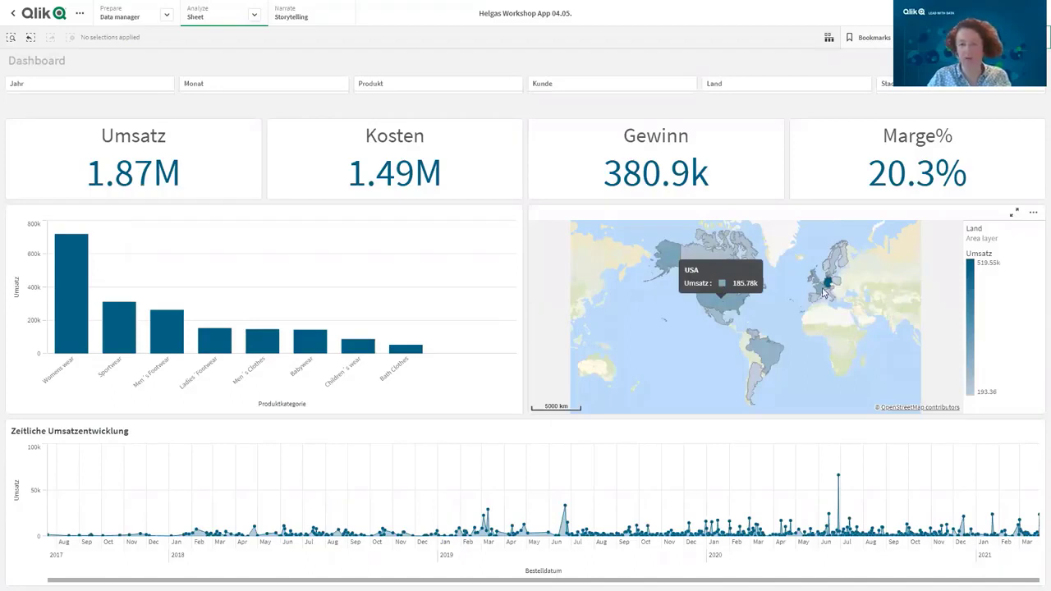
right_click(731, 292)
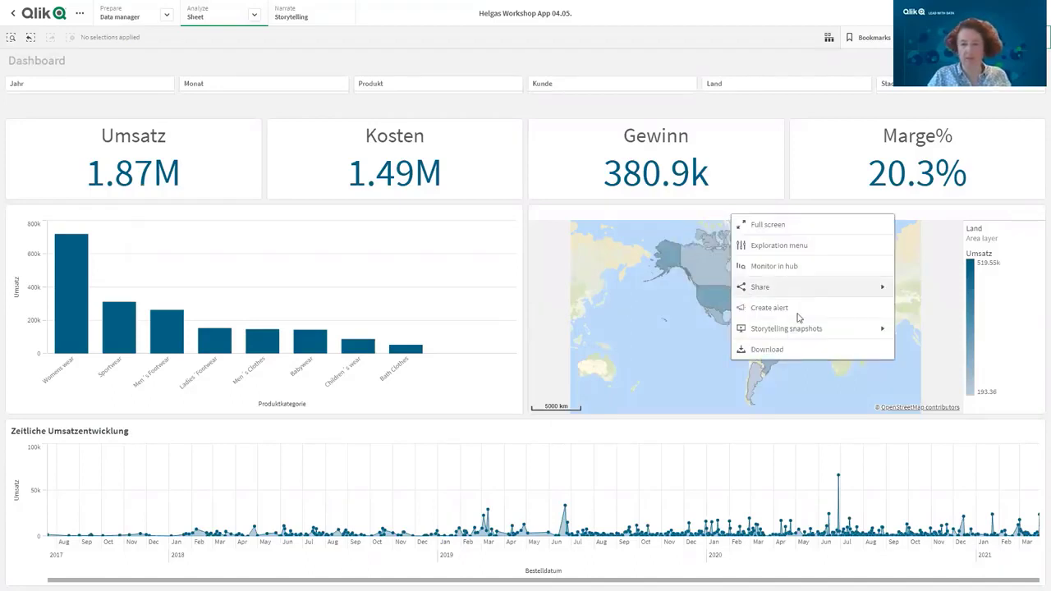
left_click(769, 308)
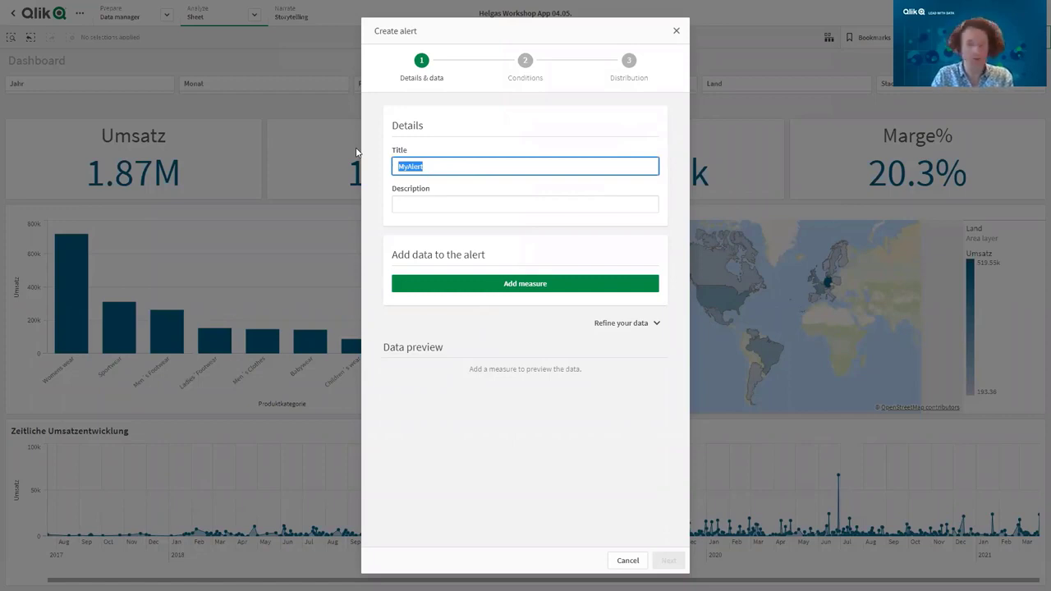
type("Li")
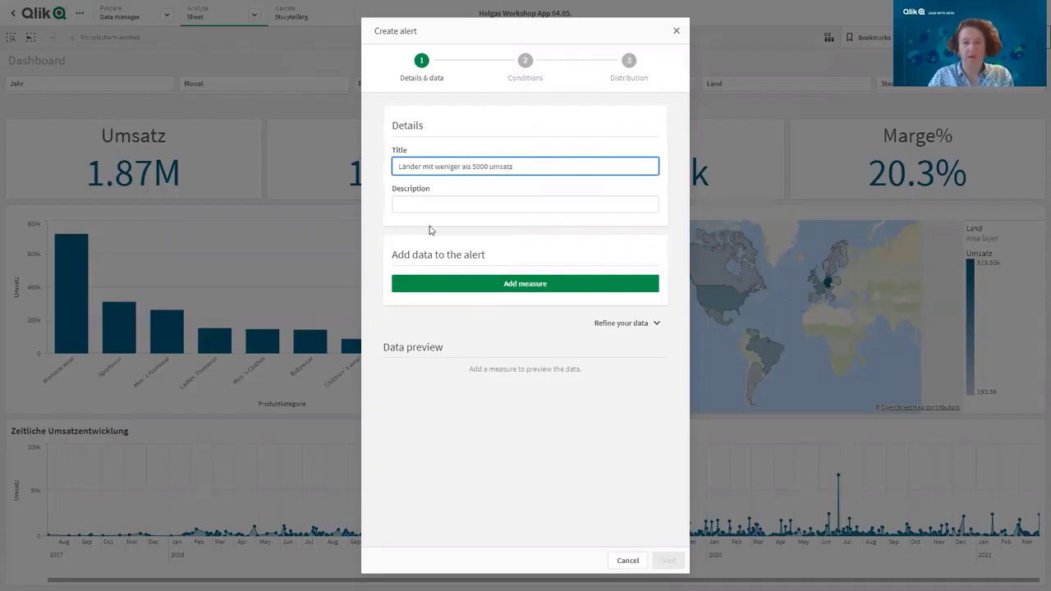
left_click(535, 289)
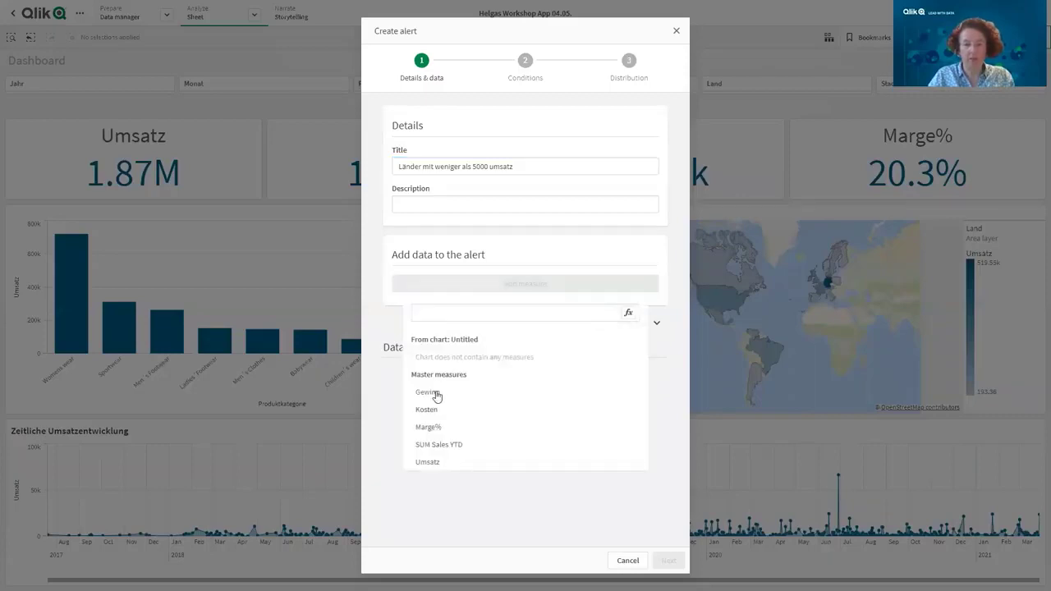
left_click(427, 462)
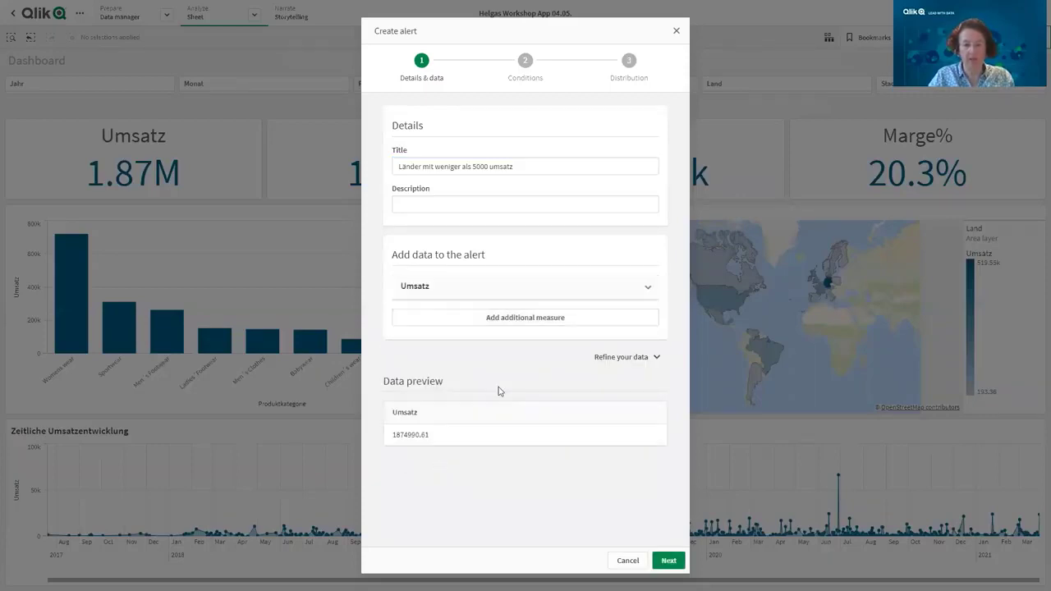
Step: Refine the alert data by splitting Umsatz by the Land dimension and check the data preview
left_click(657, 358)
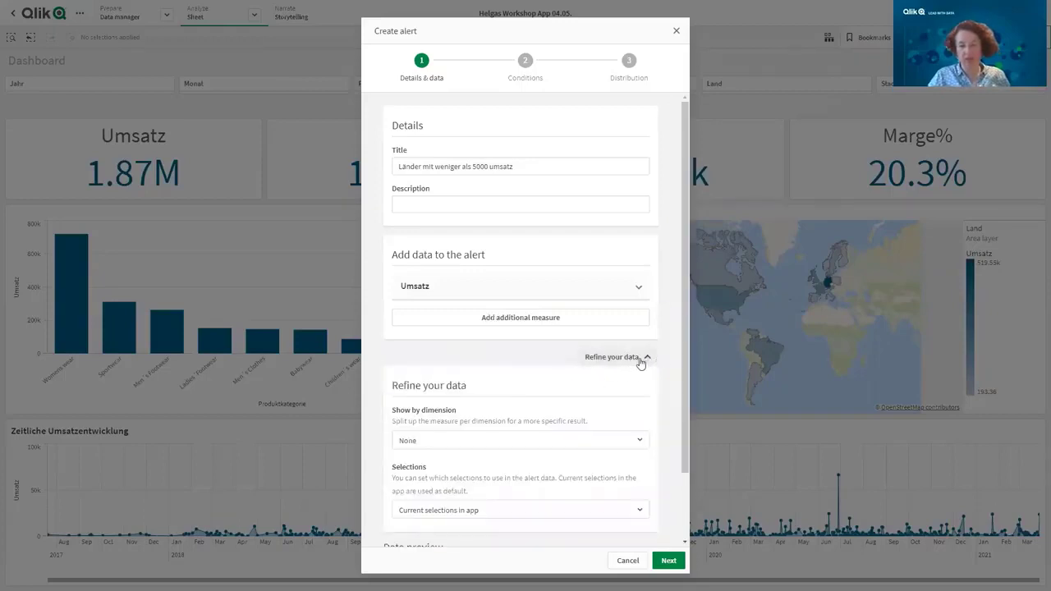
left_click(431, 440)
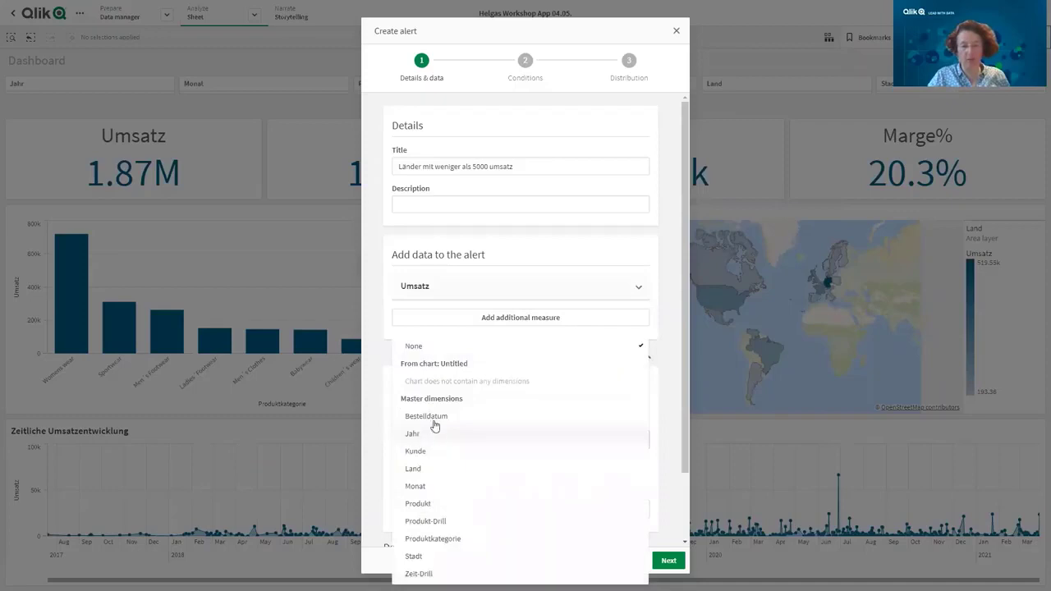
left_click(420, 472)
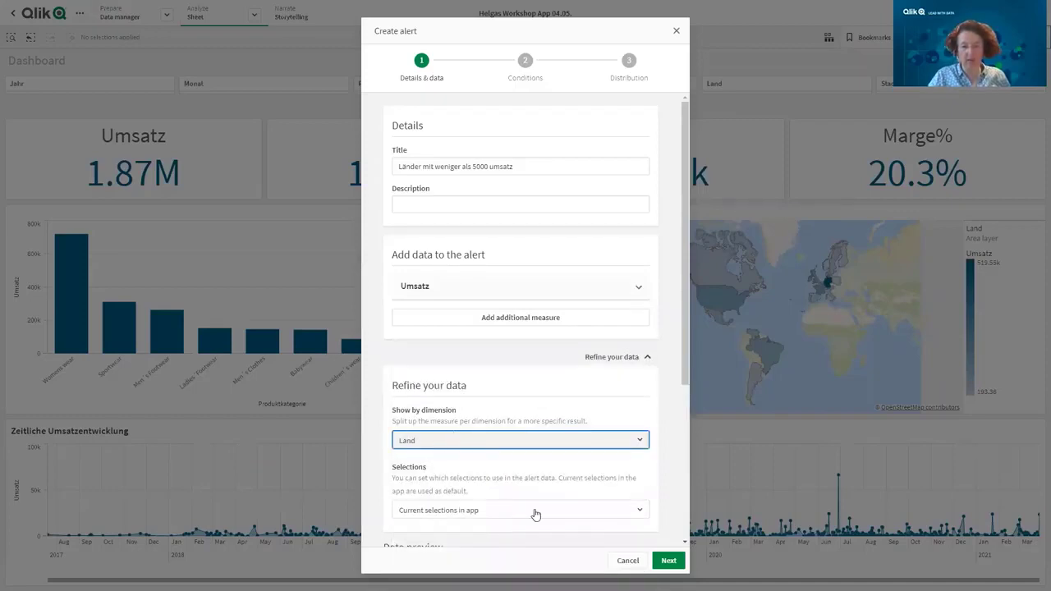
scroll(646, 525, "down", 3)
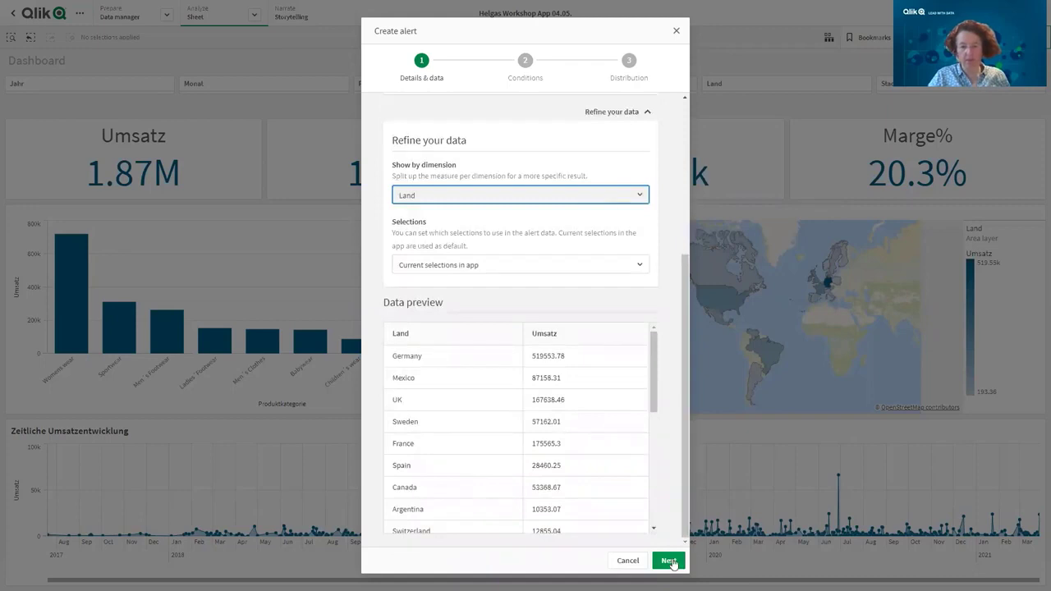
Step: Define the alert's condition as the measure Umsatz less than the value 5000
left_click(669, 560)
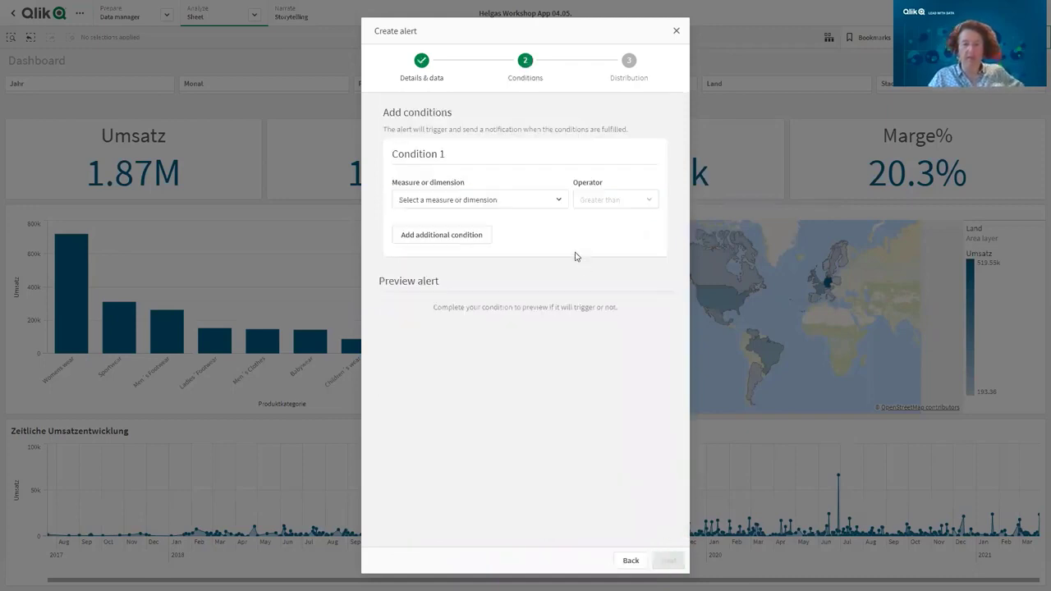
left_click(558, 201)
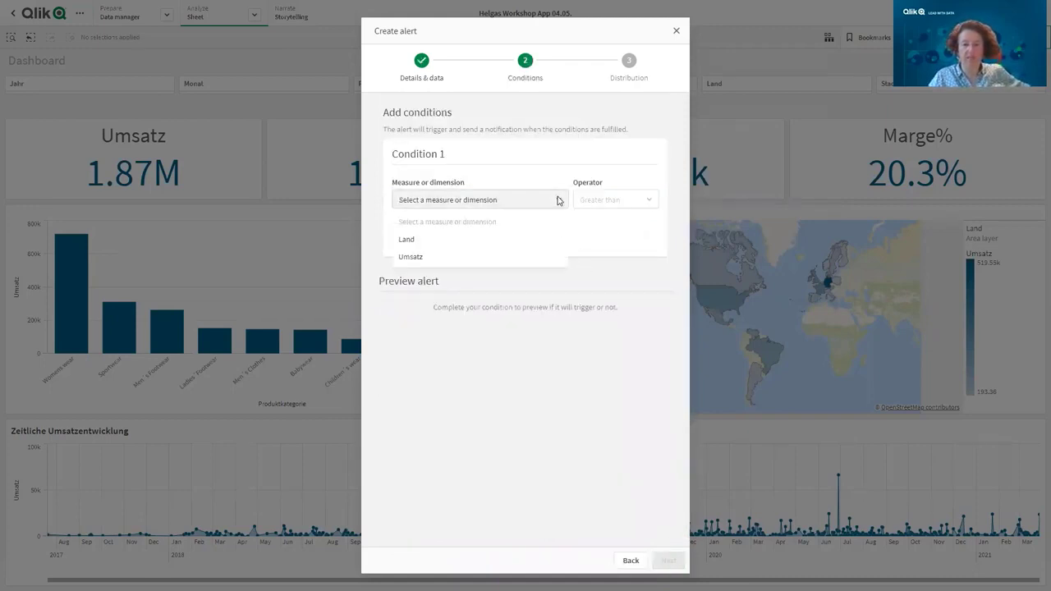
left_click(411, 257)
left_click(604, 199)
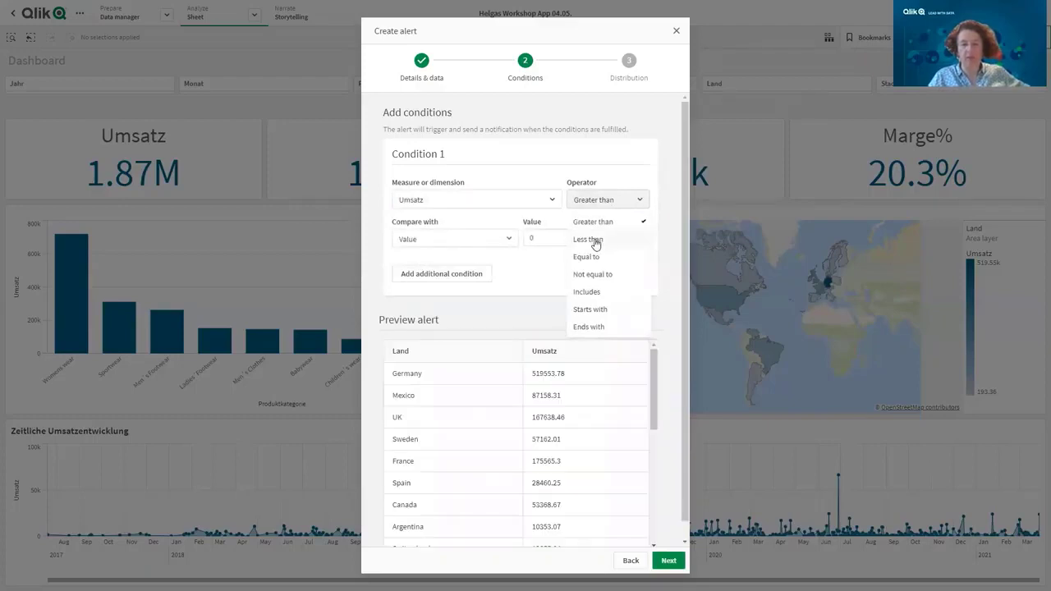
left_click(588, 238)
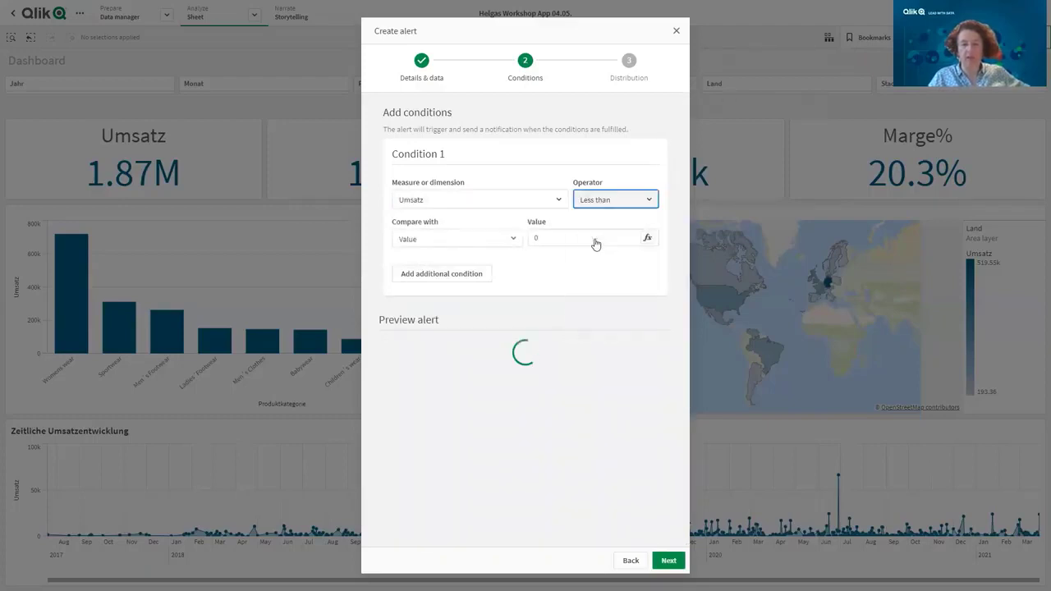
left_click(453, 240)
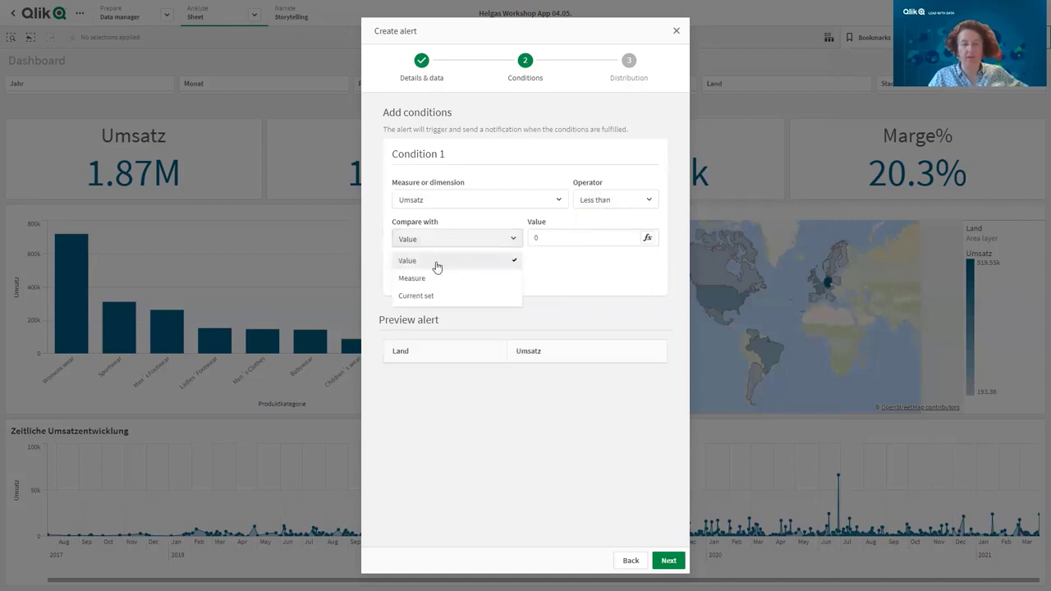
left_click(437, 261)
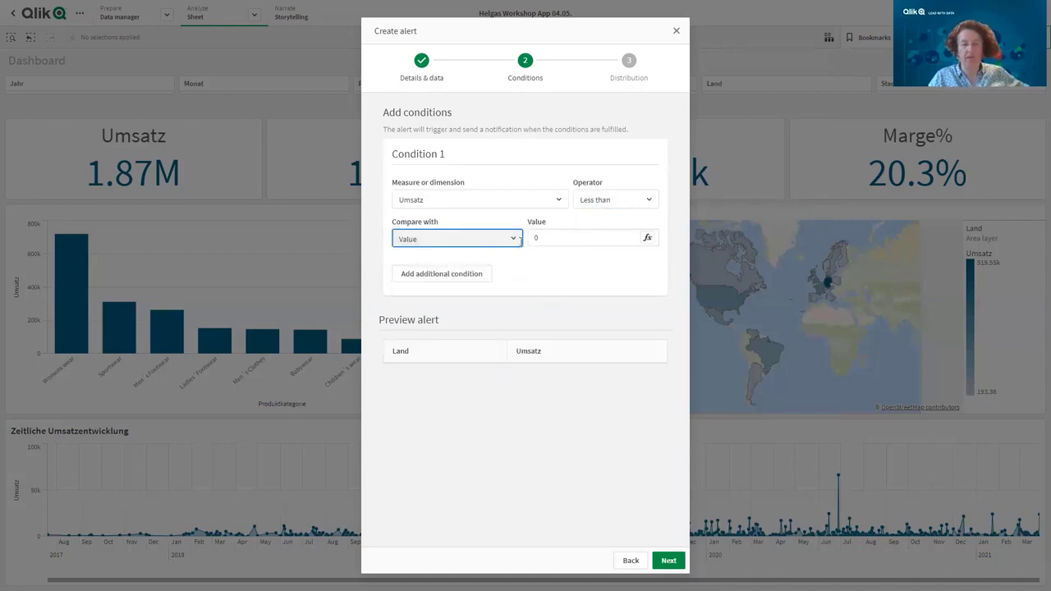
left_click(578, 238)
type("5000")
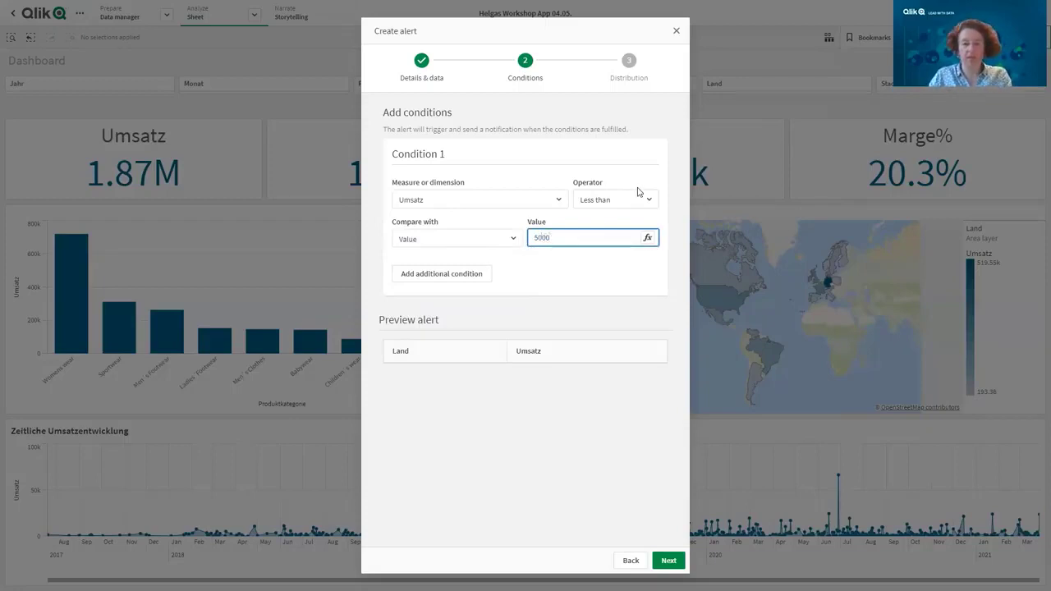
key("Tab")
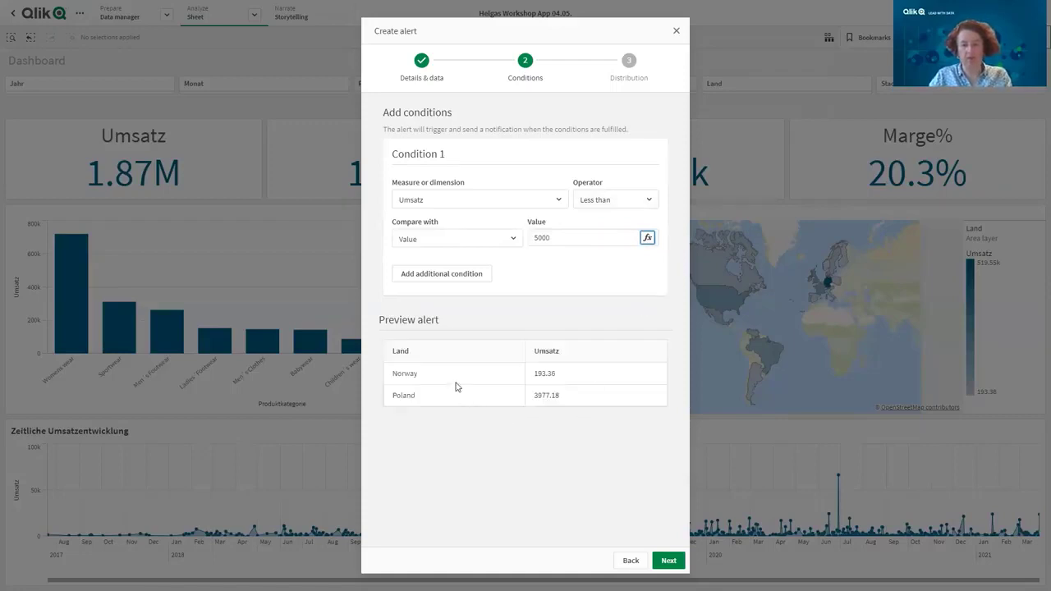
Step: Accept the default distribution settings without sharing the alert and create it
left_click(666, 561)
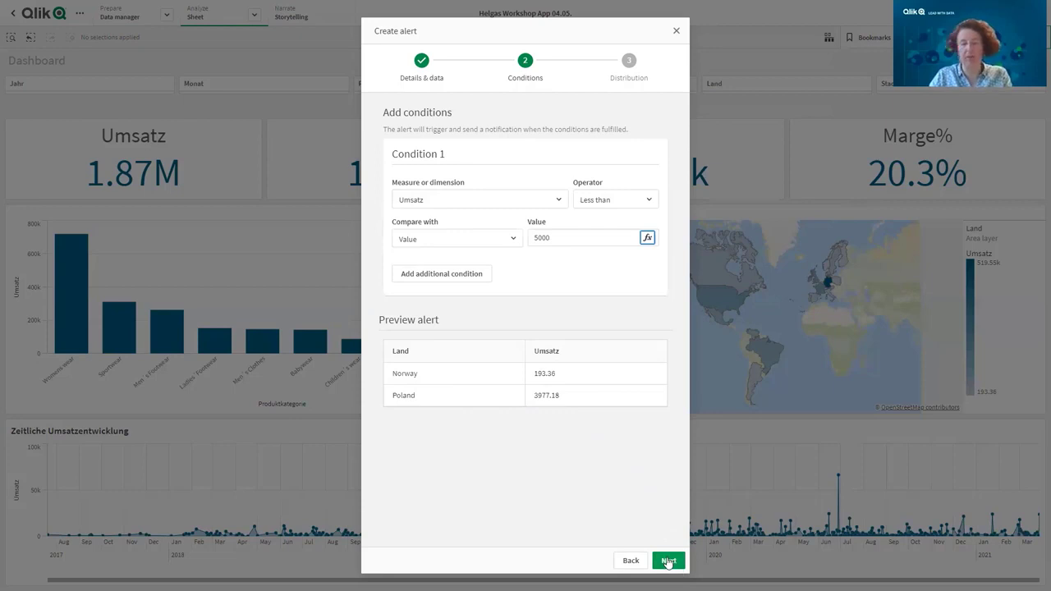
left_click(667, 561)
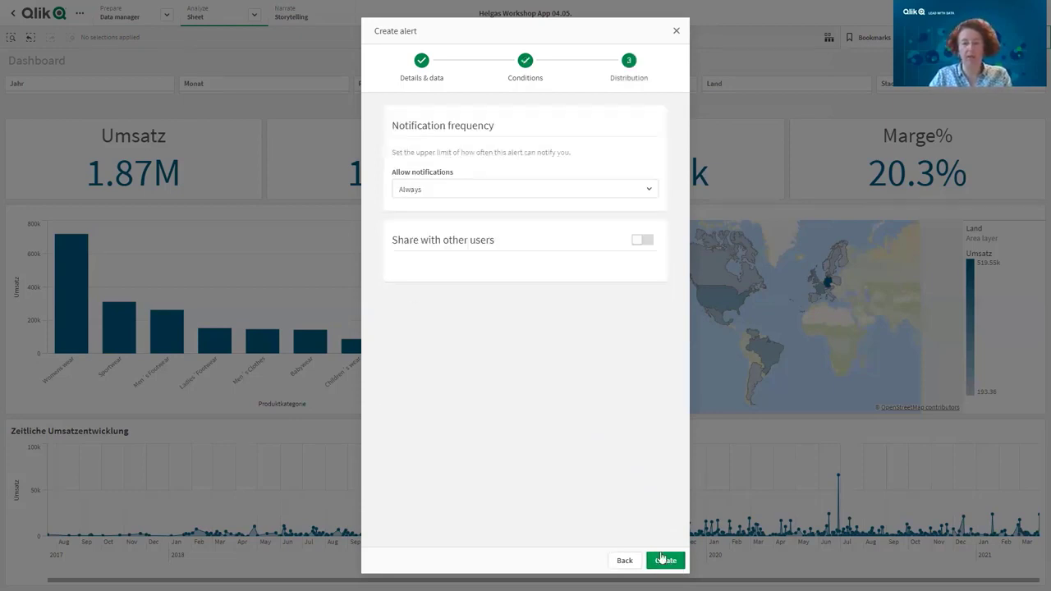
left_click(665, 562)
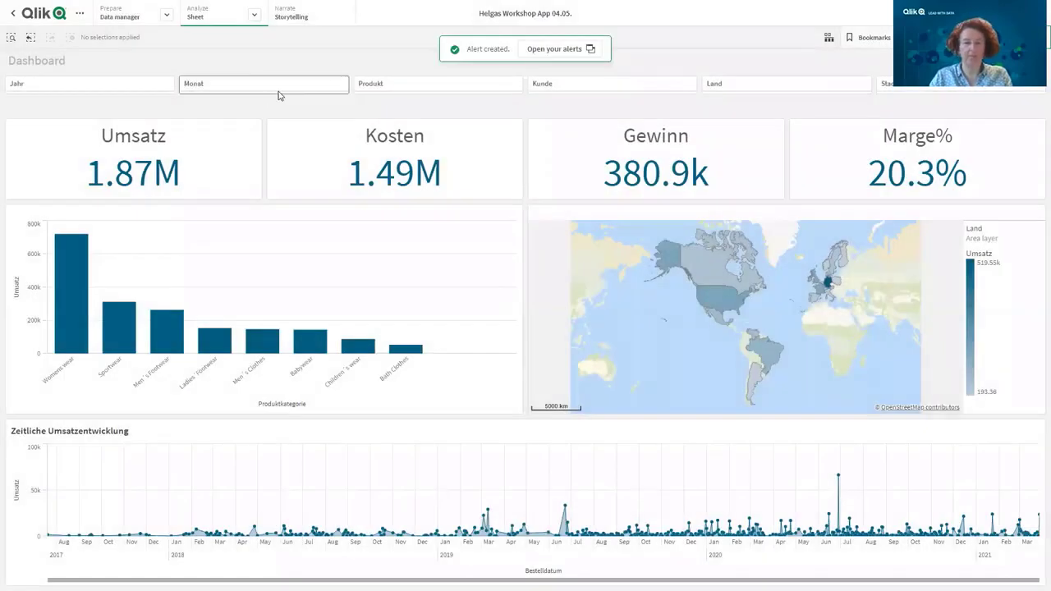
Step: Show the list of alerts and start an immediate evaluation of "Länder mit weniger als 5000 umsatz"
left_click(555, 49)
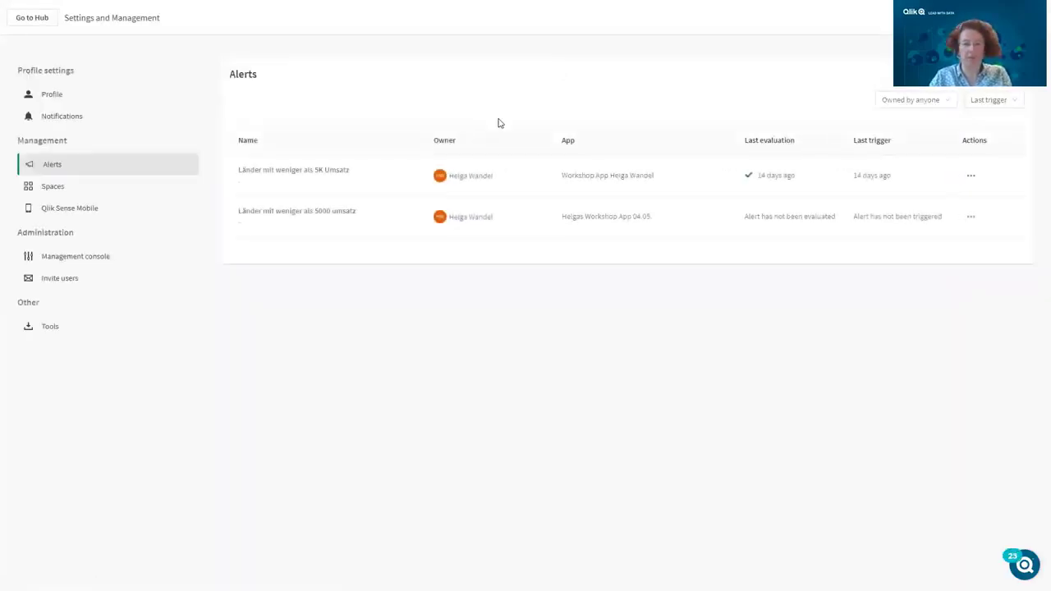
left_click(972, 218)
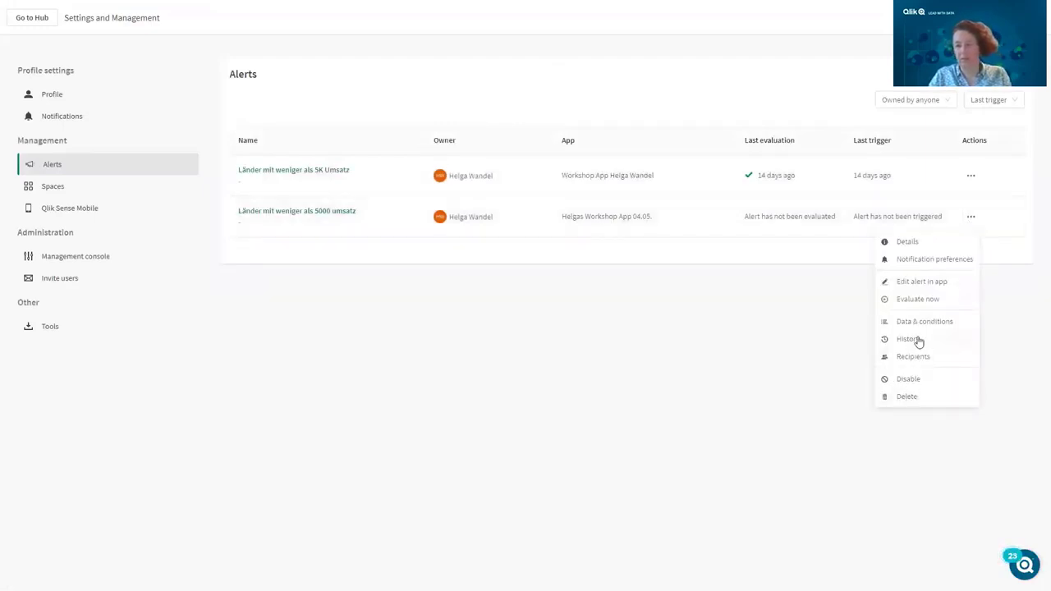
left_click(921, 301)
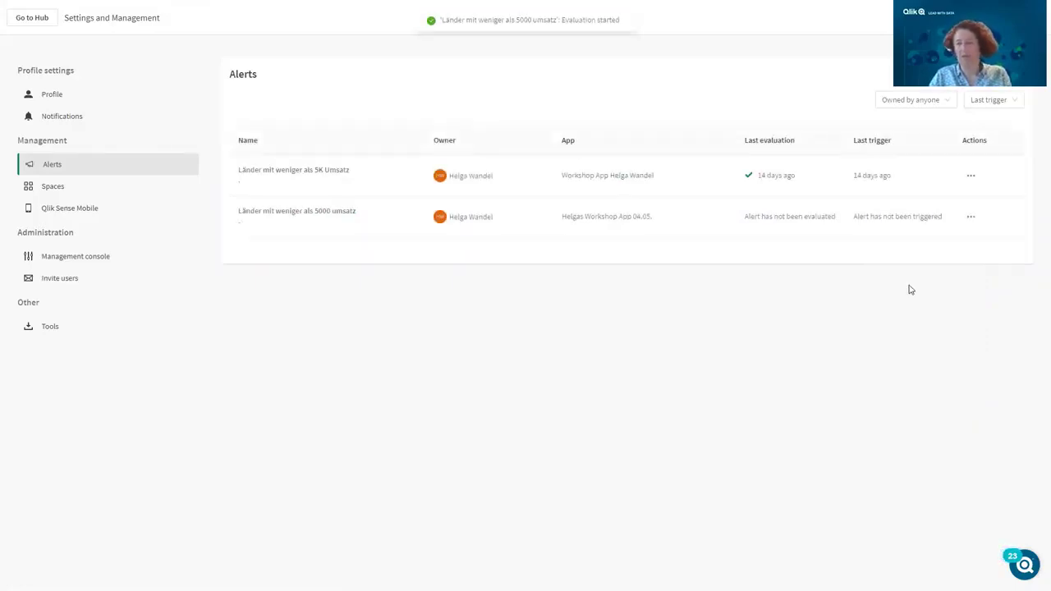
Step: Open the notification for the alert "Länder mit weniger als 5000 umsatz", review its details and close them
mouse_move(525, 24)
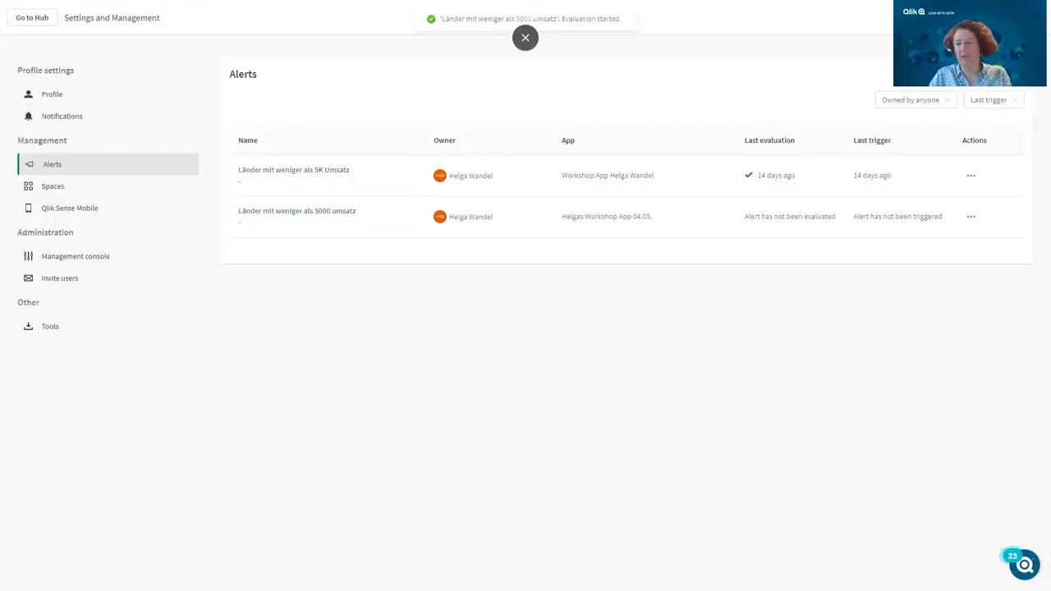
left_click(920, 17)
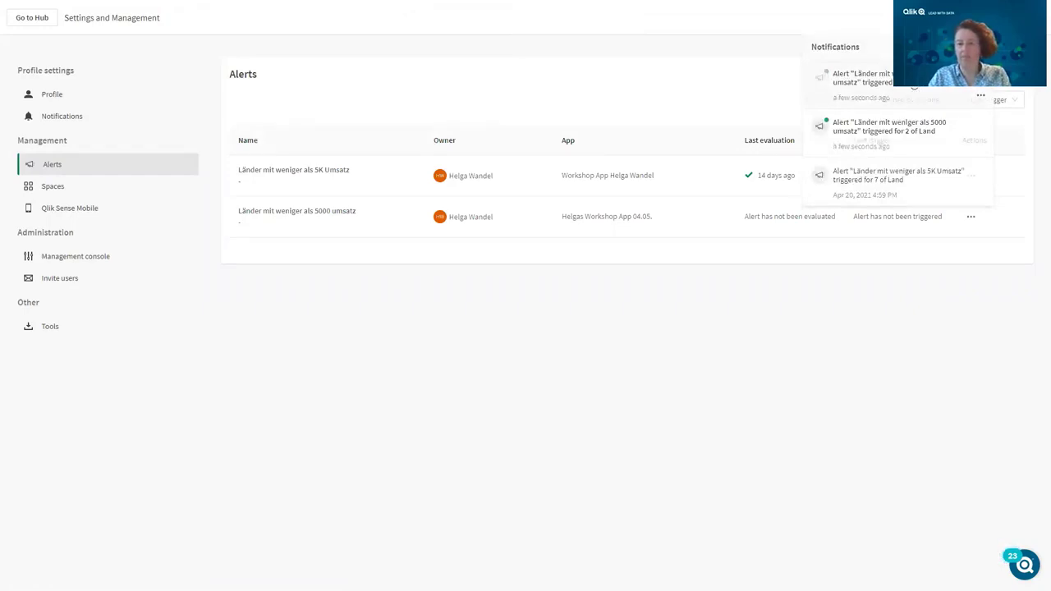
left_click(889, 127)
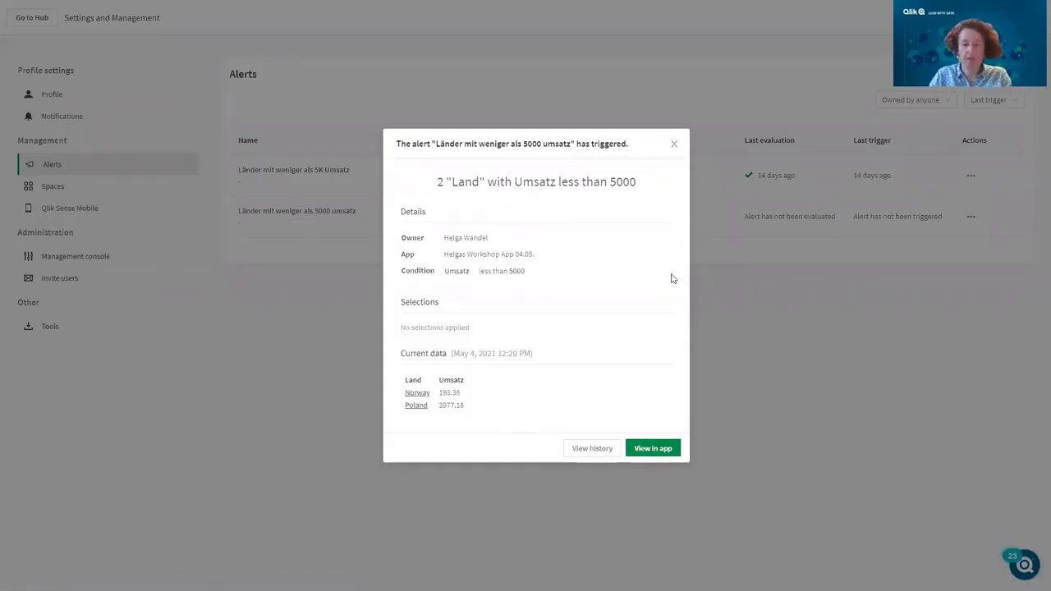
left_click(673, 145)
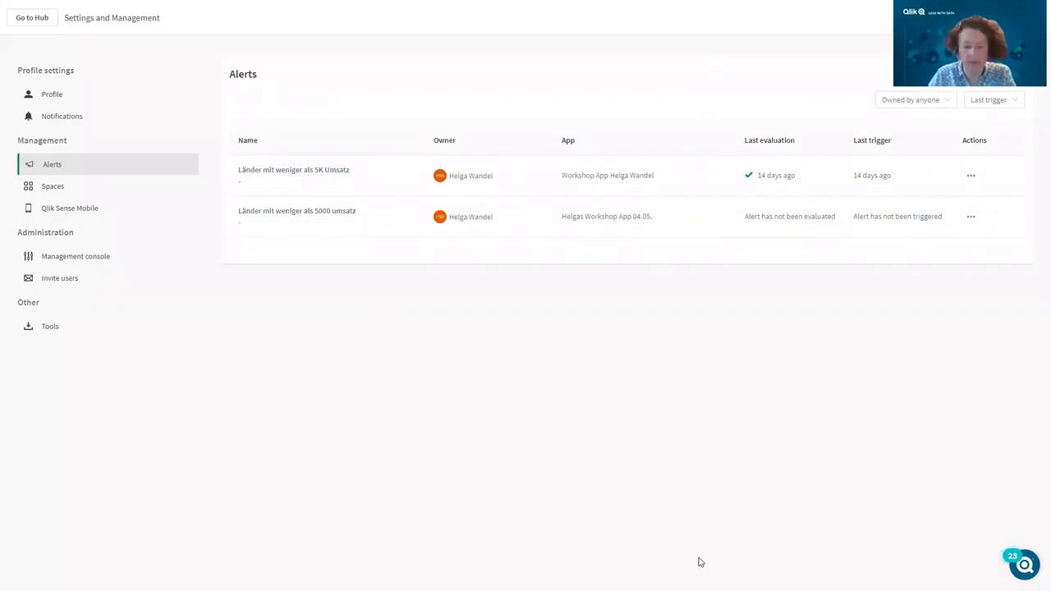
Step: Leave full-screen view, switch to the workshop instruction PDF in Adobe Acrobat Reader and read its appendix on next steps, training and support
key("F11")
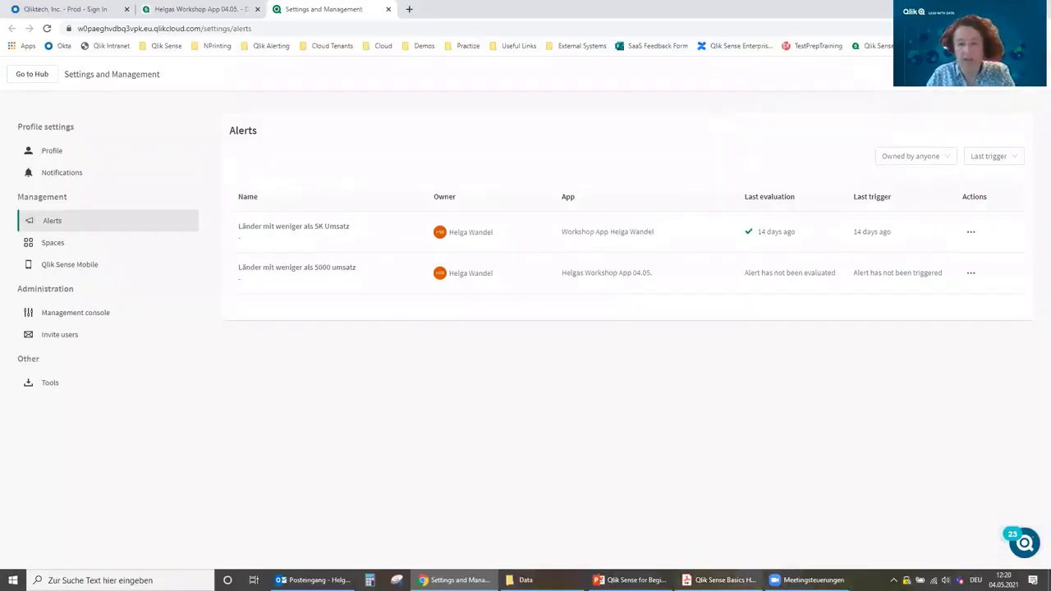
key("alt+Tab")
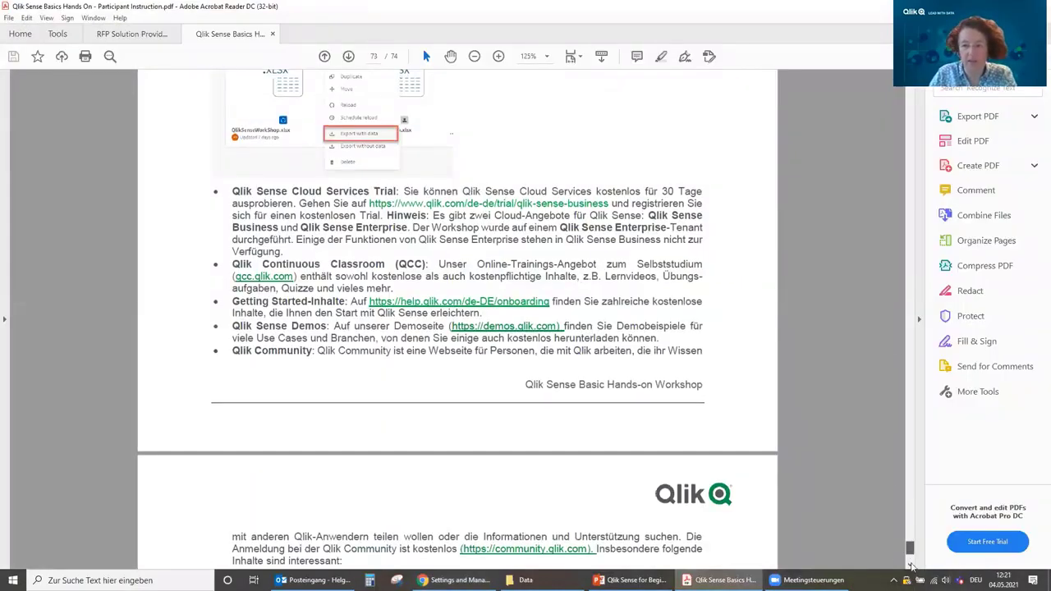
scroll(576, 386, "down", 8)
scroll(562, 370, "up", 3)
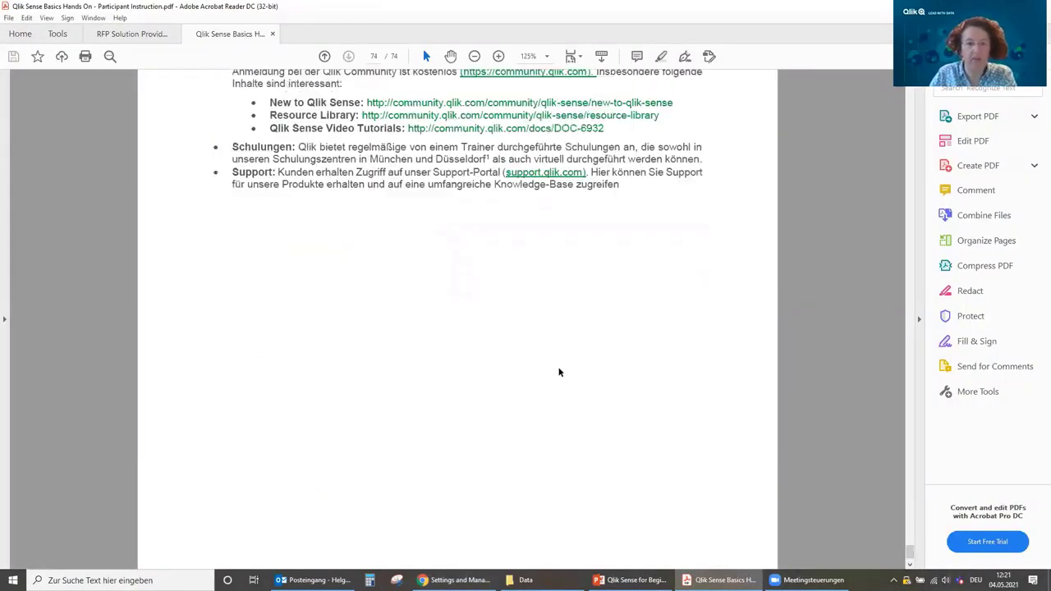
scroll(556, 363, "up", 3)
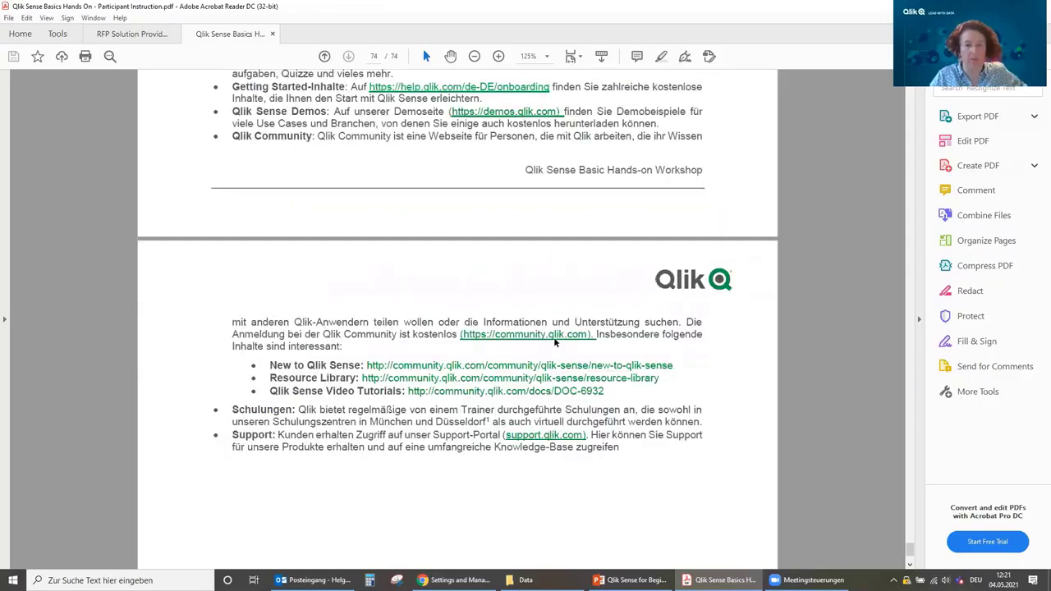
scroll(549, 239, "up", 3)
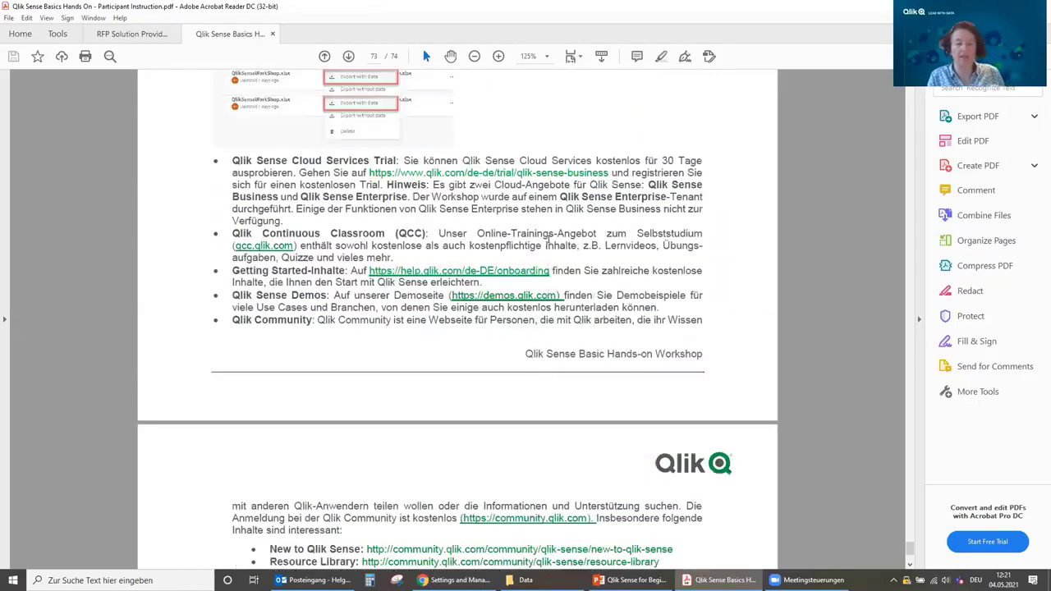
scroll(548, 239, "up", 2)
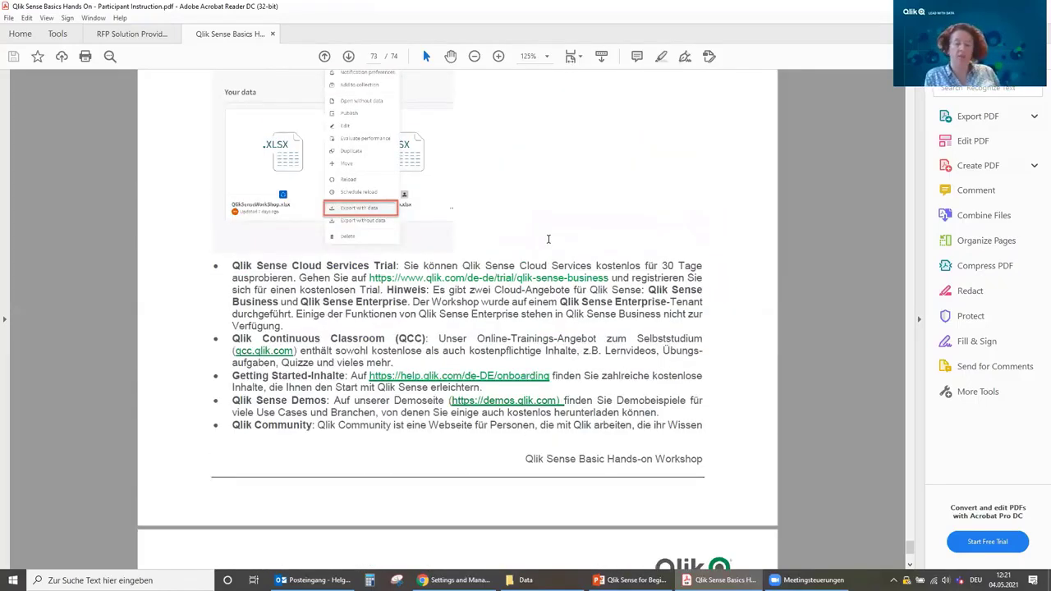
scroll(548, 239, "up", 3)
scroll(548, 239, "up", 3)
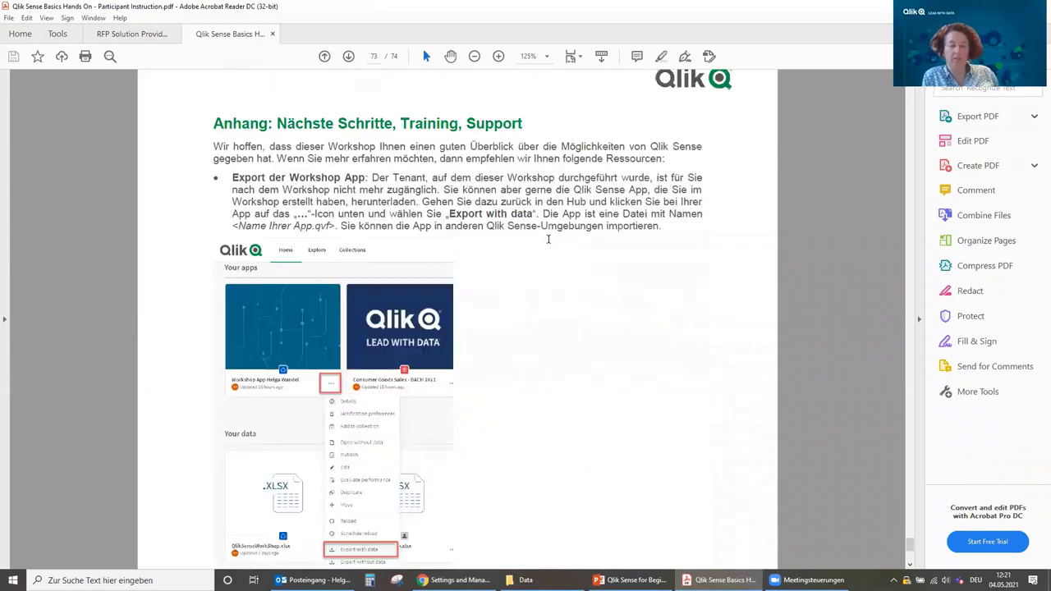